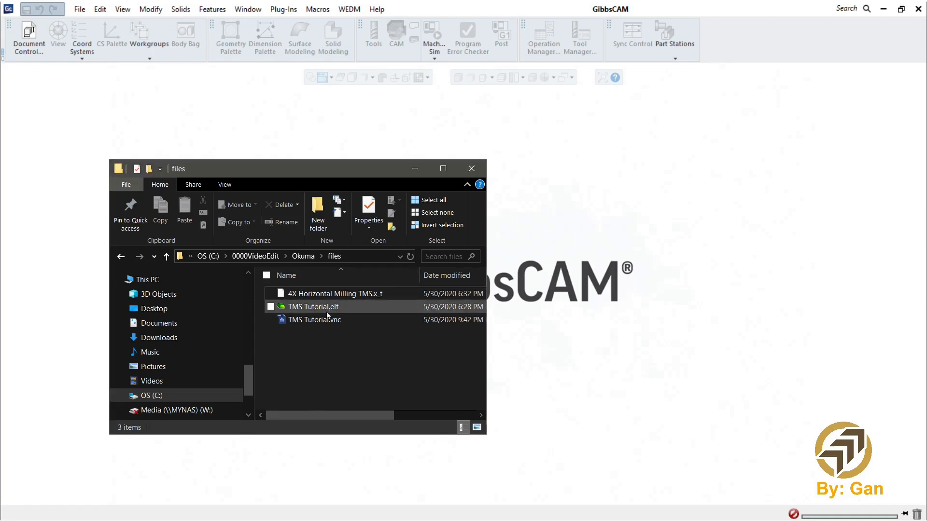
Import the solid model file 4X Horizontal Milling TMS.x_t from the files folder into GibbsCAM and deselect the imported bodies.
left_click(329, 293)
left_click_drag(358, 294, 604, 248)
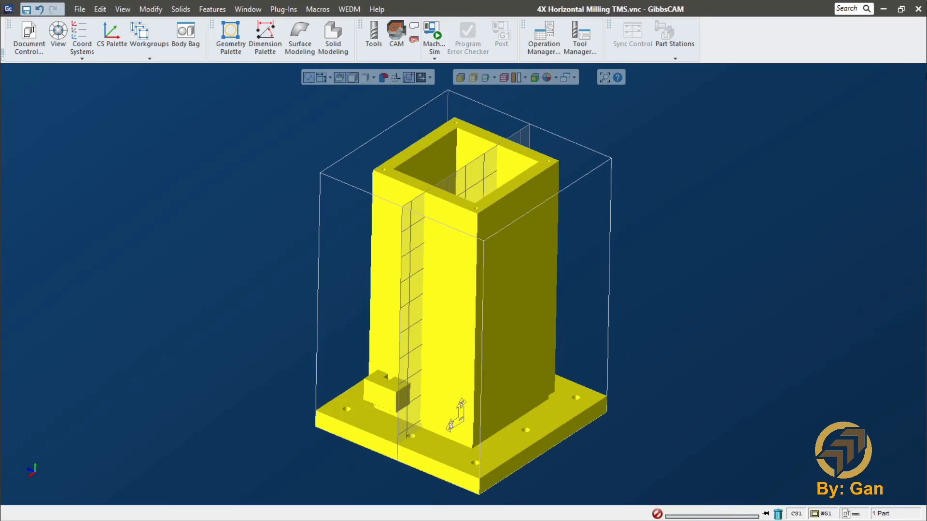
middle_click_drag(355, 366, 610, 457)
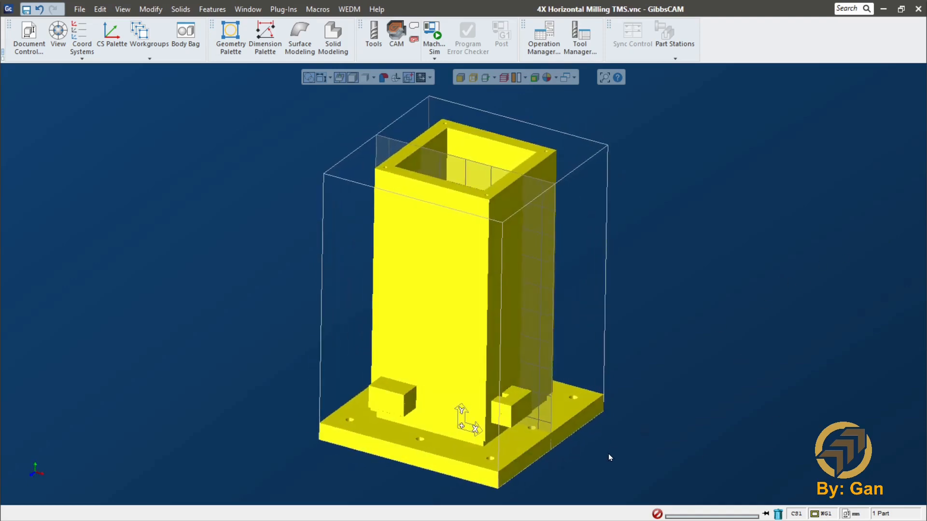
scroll(480, 265, "up", 4)
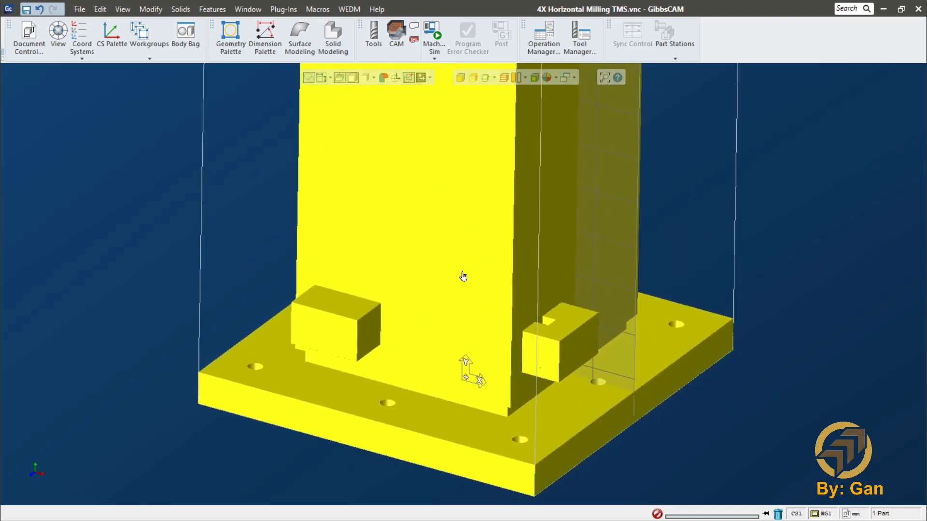
scroll(440, 301, "down", 3)
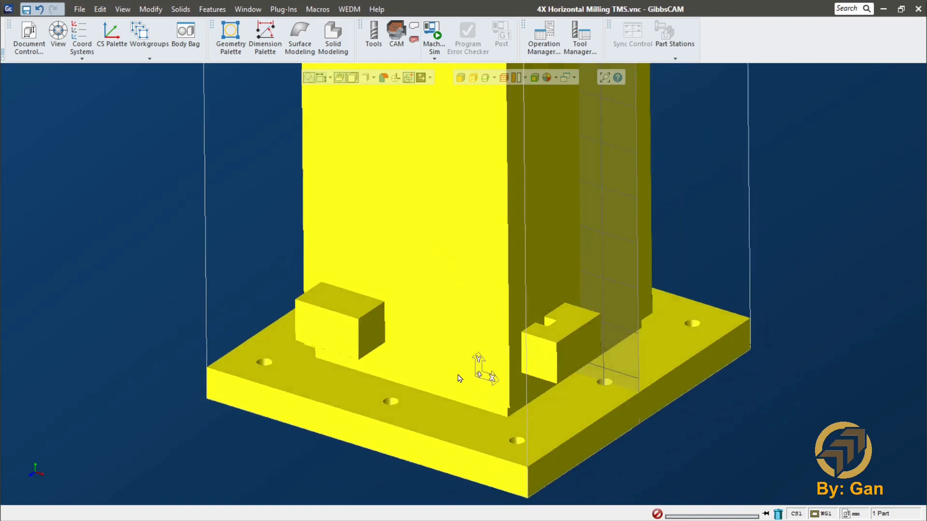
left_click(287, 277)
middle_click_drag(385, 262, 418, 207)
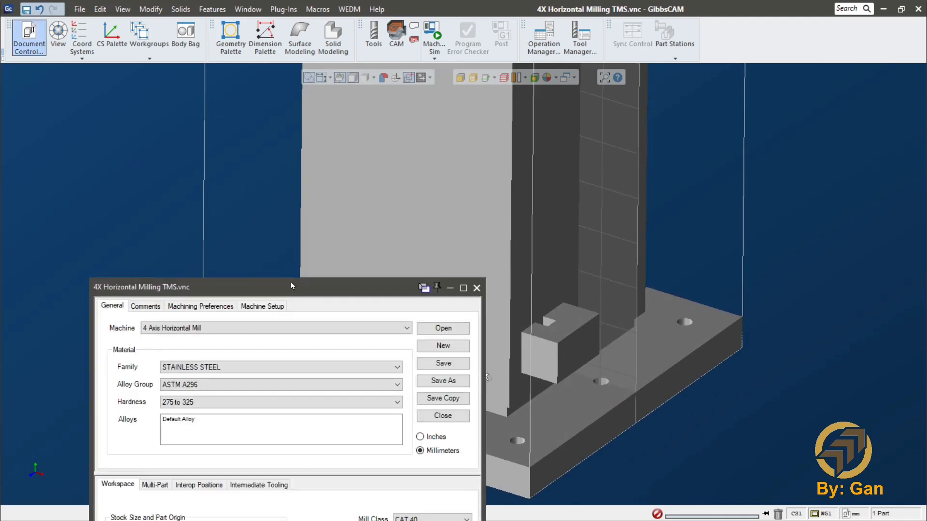
Check the Y-axis rotation in the 4 Axis Horizontal Mill's machine setup and set the workspace clearance to 400.
left_click_drag(300, 290, 332, 52)
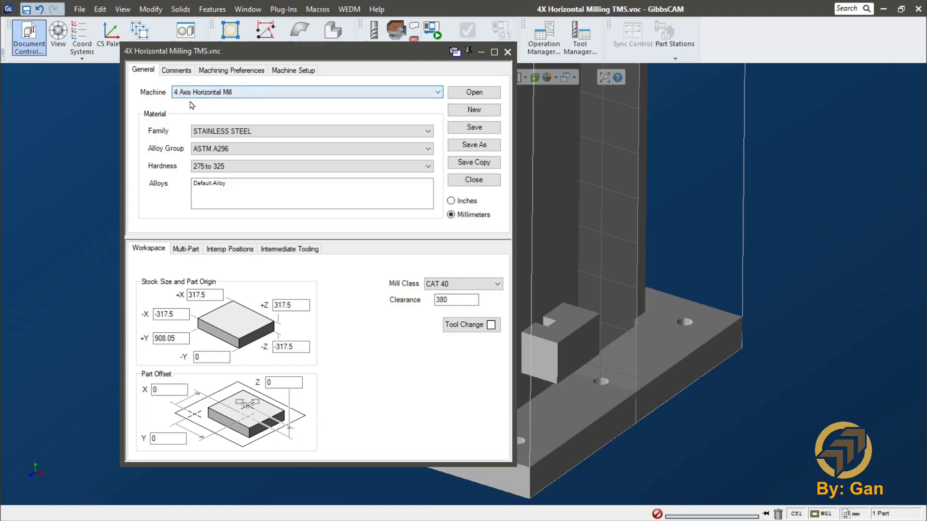
left_click(294, 70)
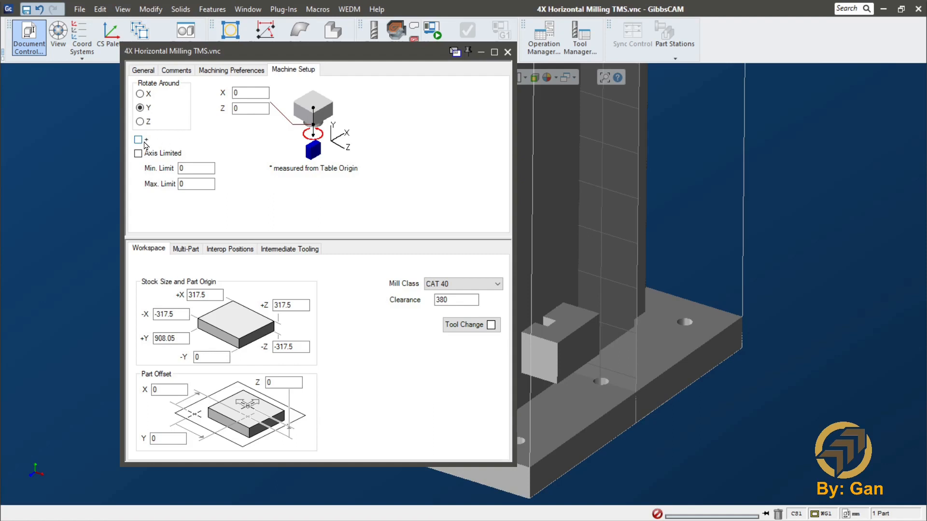
left_click(138, 141)
left_click(139, 141)
left_click_drag(457, 300, 378, 294)
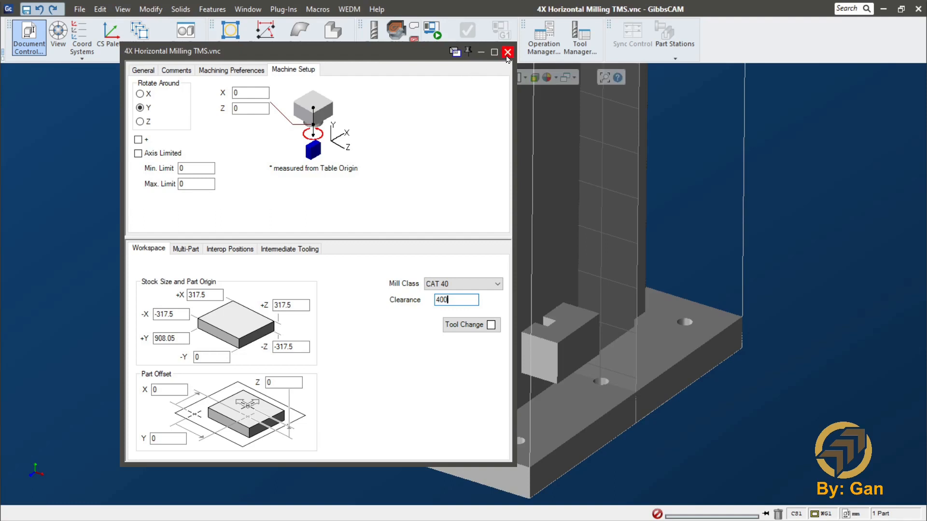
left_click(507, 52)
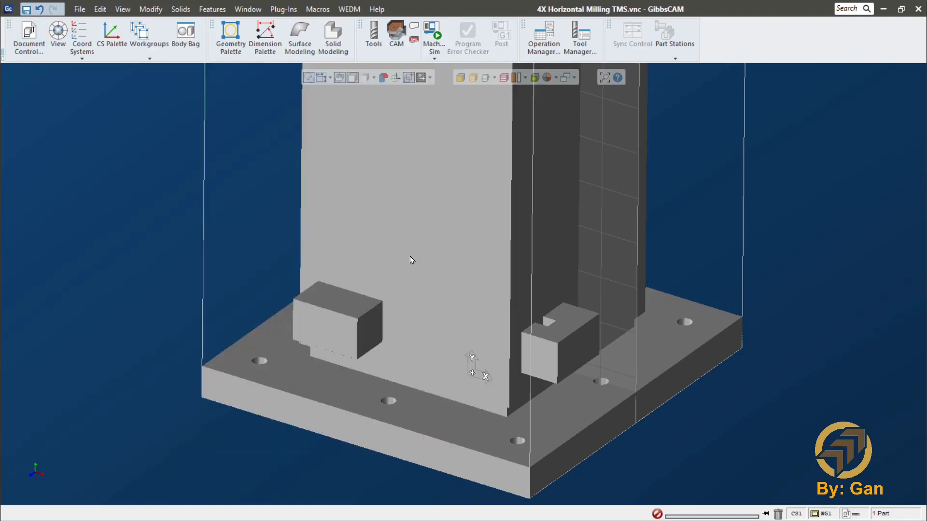
Save the part as 4X Horizontal Milling TMS.vnc in the files folder.
scroll(412, 260, "down", 3)
middle_click_drag(440, 219, 439, 240)
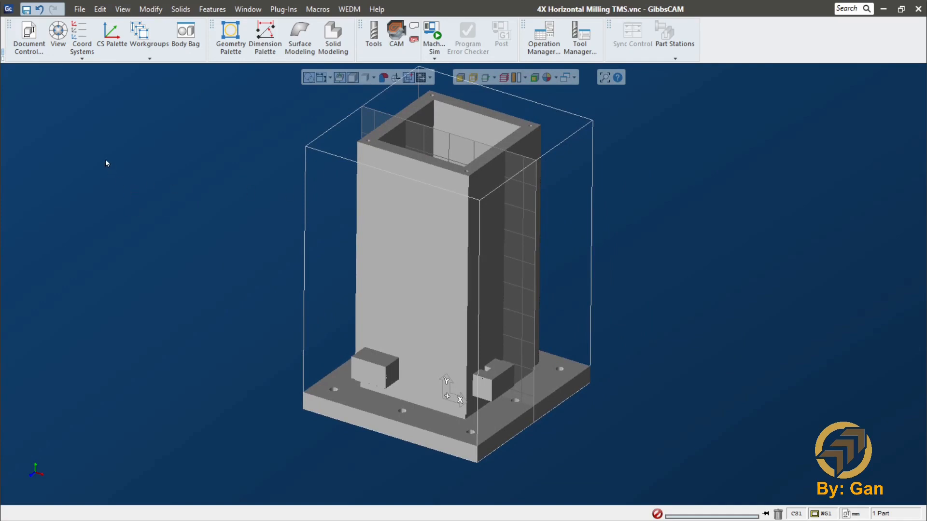
left_click(27, 10)
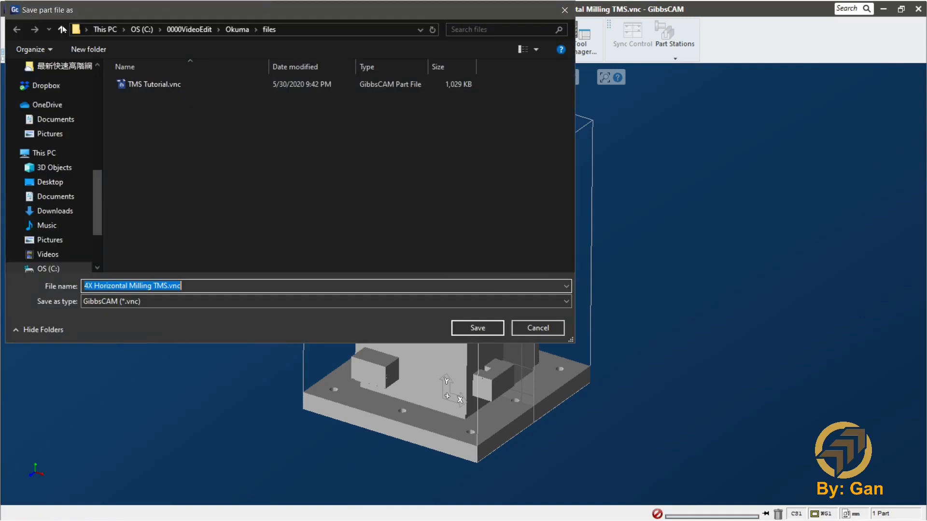
left_click(486, 328)
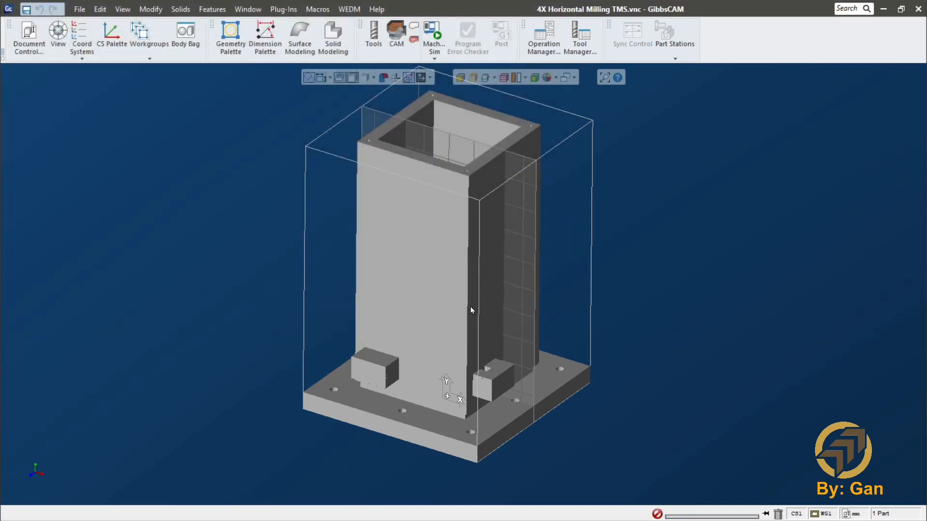
Name the tombstone body Fixture and set its body type to Fixture - Display Only.
middle_click_drag(353, 278, 372, 258)
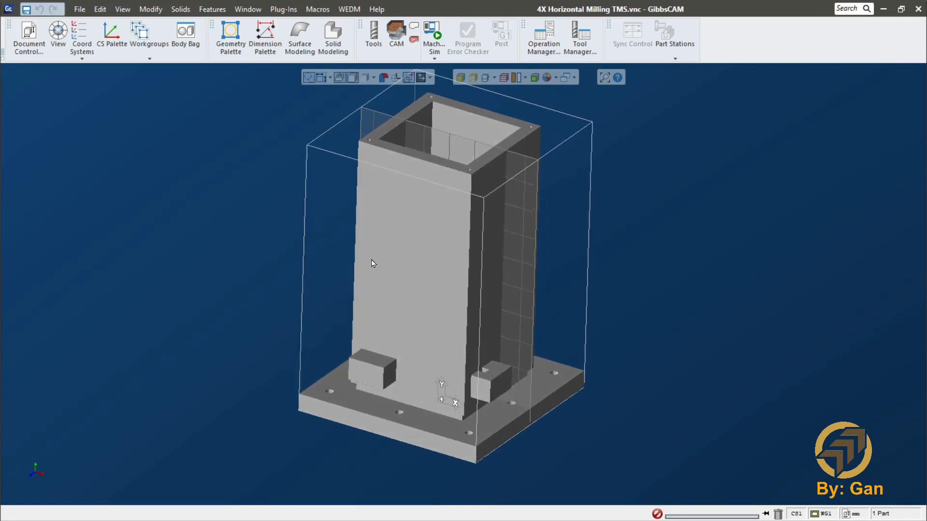
scroll(429, 303, "up", 2)
middle_click_drag(343, 352, 423, 240)
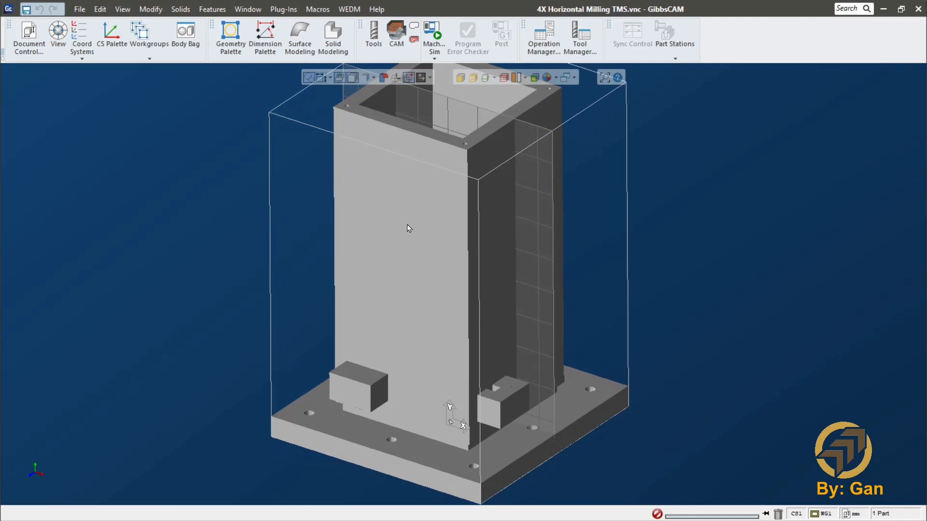
left_click(409, 229)
right_click(409, 229)
left_click(462, 276)
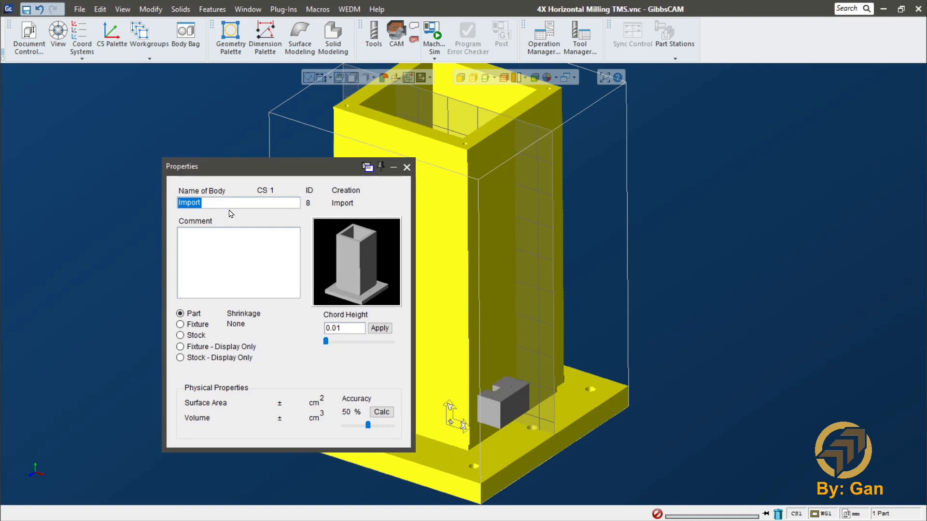
type("Fixture")
left_click(239, 349)
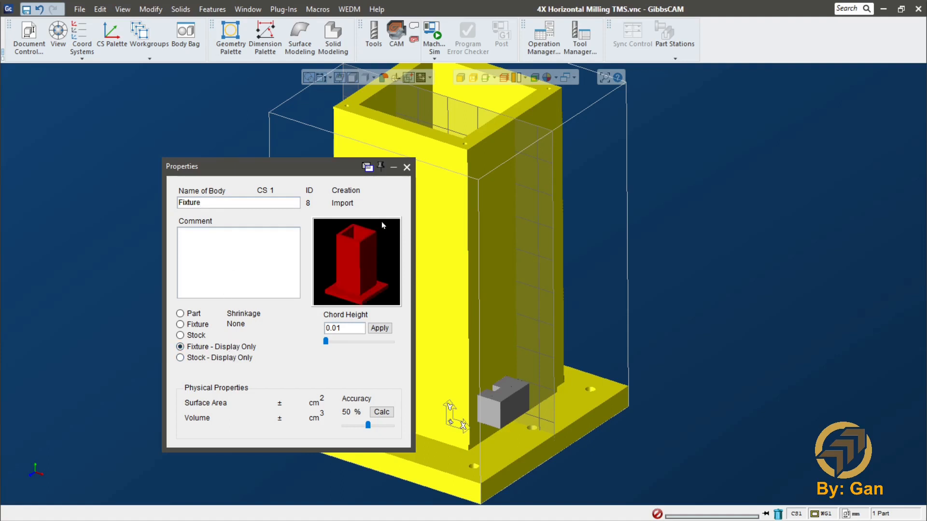
left_click(406, 167)
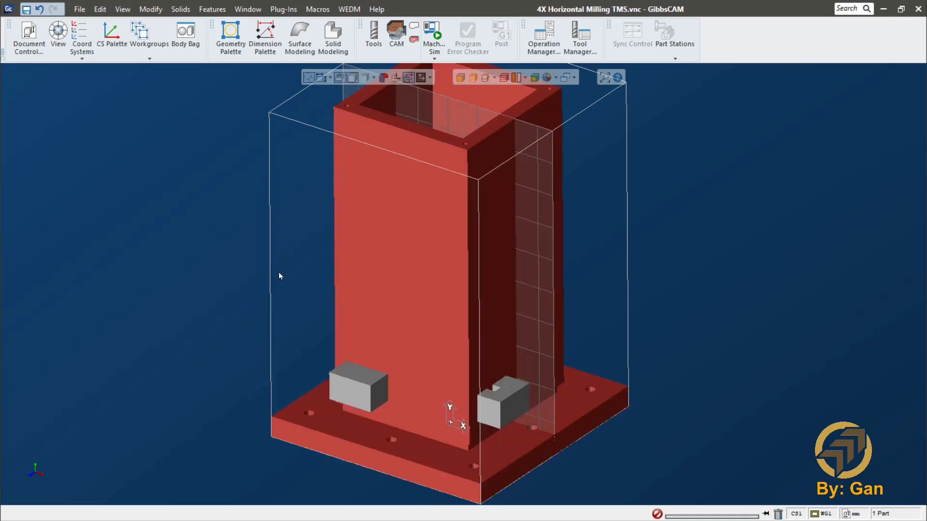
Store the tombstone fixture in the Body Bag to hide it, and close the bag.
middle_click_drag(488, 194, 500, 201)
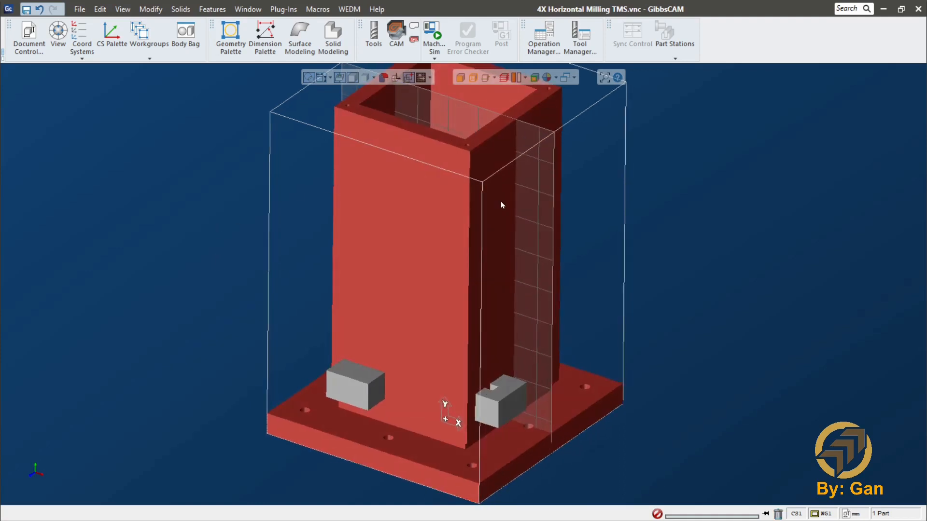
double_click(400, 249)
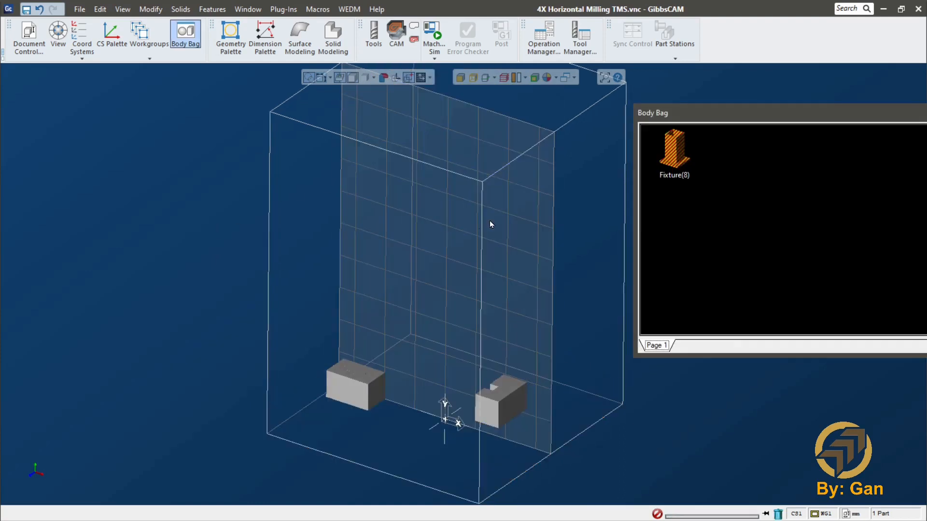
left_click_drag(752, 112, 490, 150)
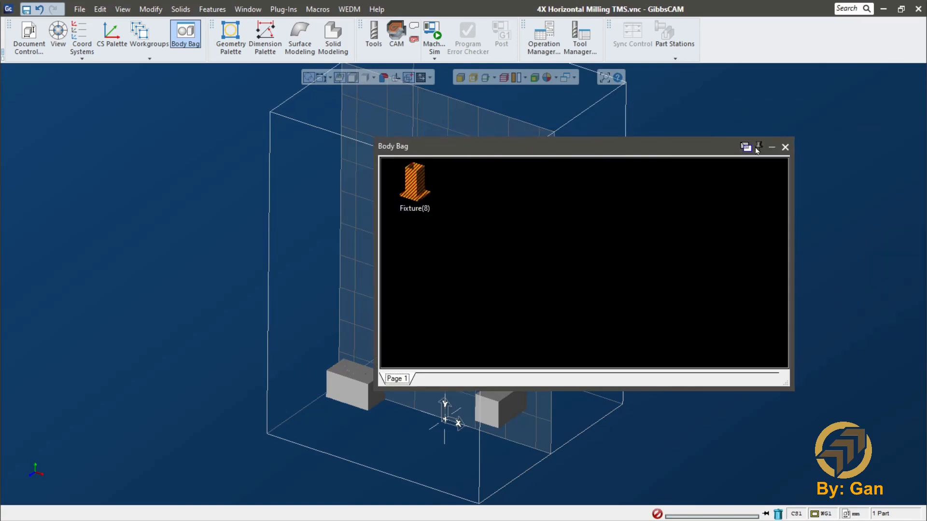
left_click(785, 147)
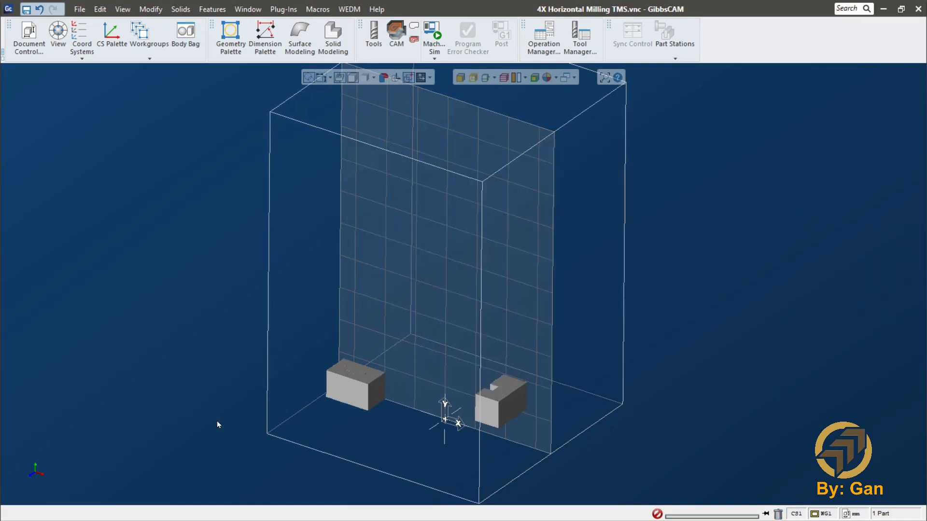
Name the plain rectangular block body p1stk and set its body type to Stock.
scroll(333, 407, "up", 2)
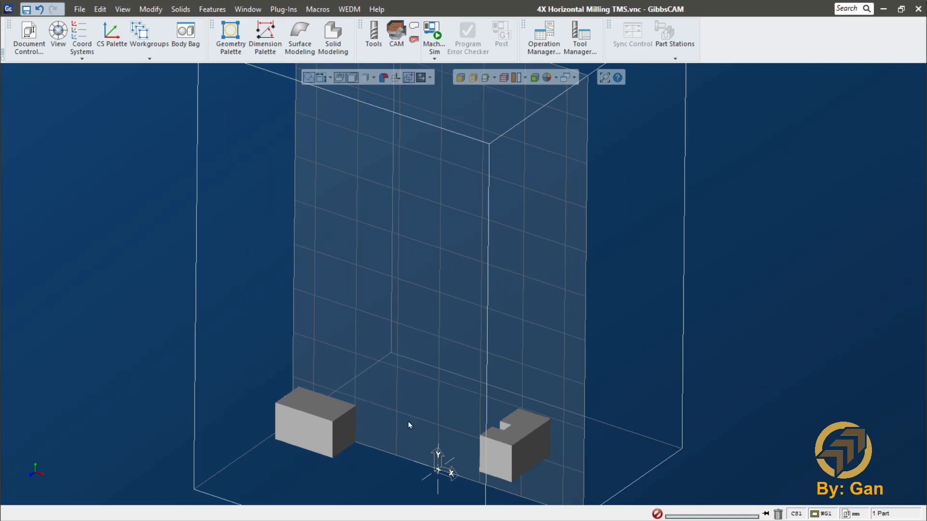
middle_click_drag(363, 445, 502, 216)
scroll(411, 264, "up", 5)
mouse_move(392, 255)
middle_mouse_down()
mouse_move(429, 229)
mouse_move(418, 270)
mouse_move(434, 226)
mouse_move(427, 248)
middle_mouse_up()
scroll(430, 229, "up", 4)
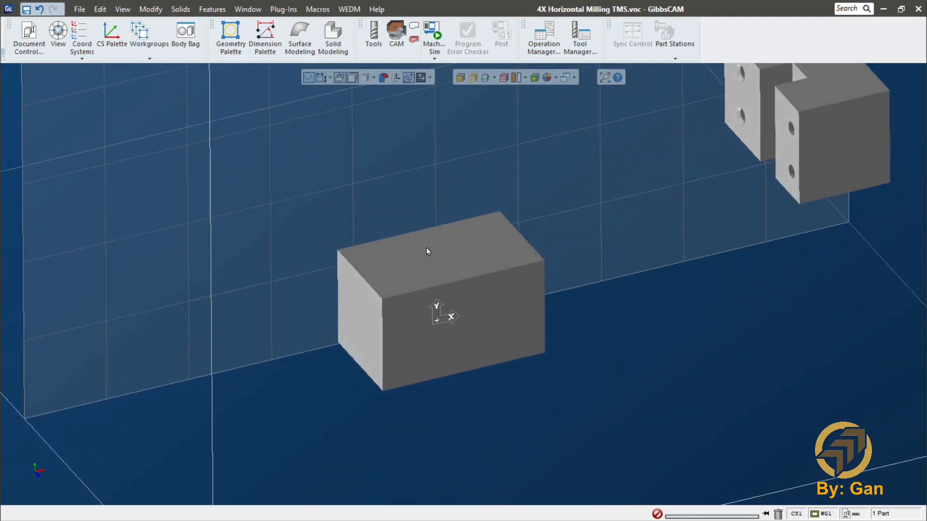
left_click(413, 302)
right_click(413, 302)
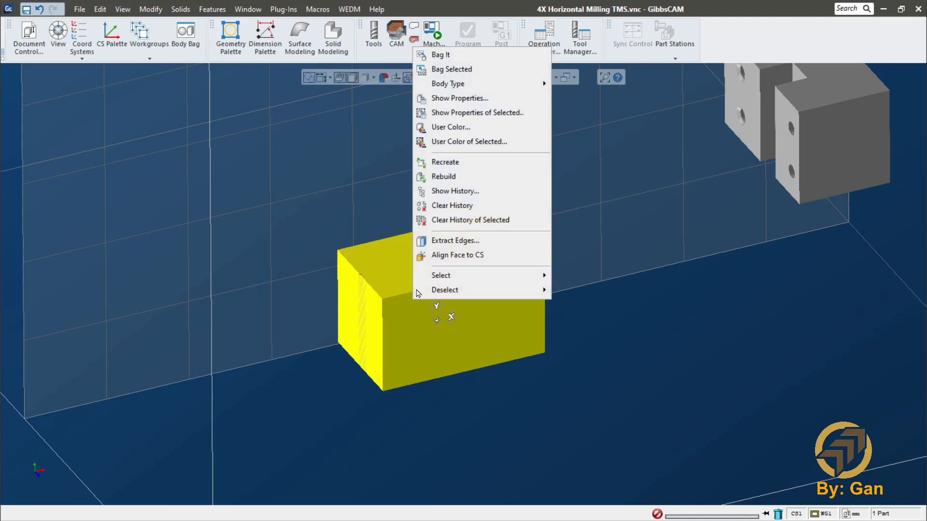
left_click(459, 98)
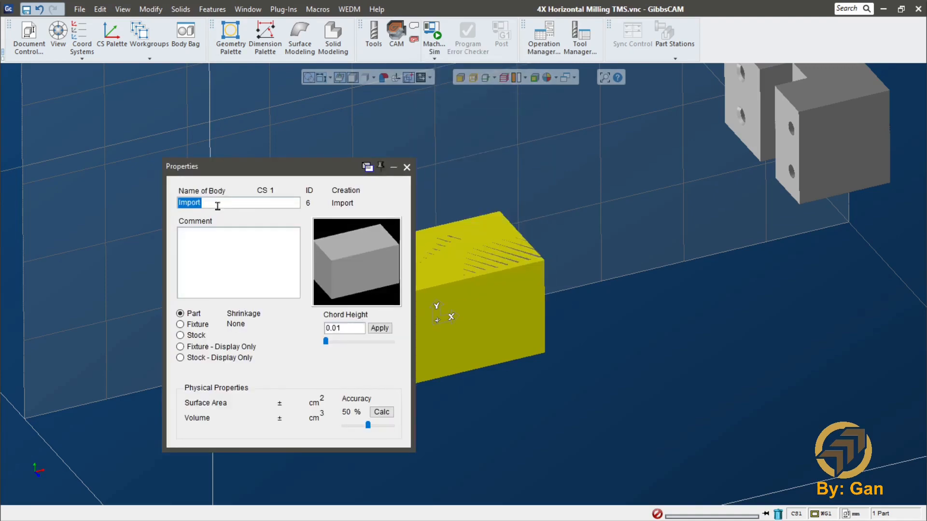
type("p1stk")
left_click(196, 336)
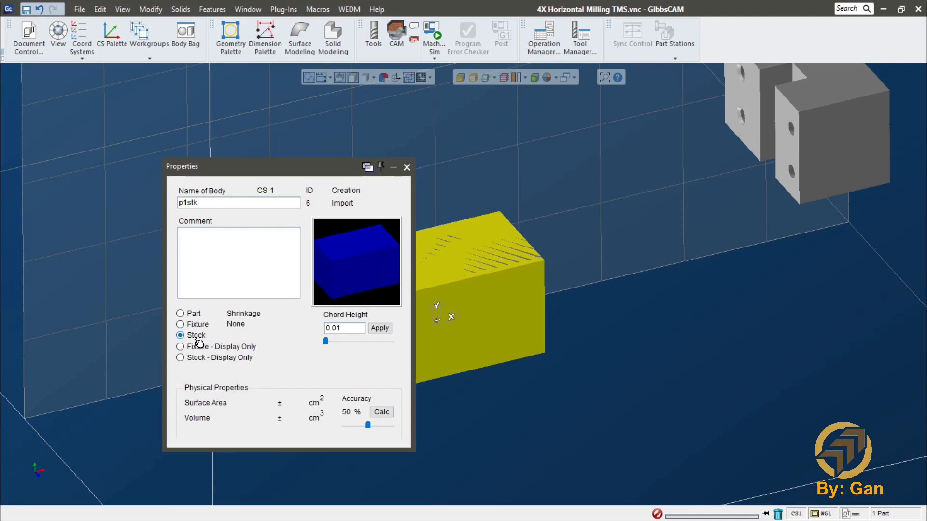
left_click(406, 167)
left_click(522, 400)
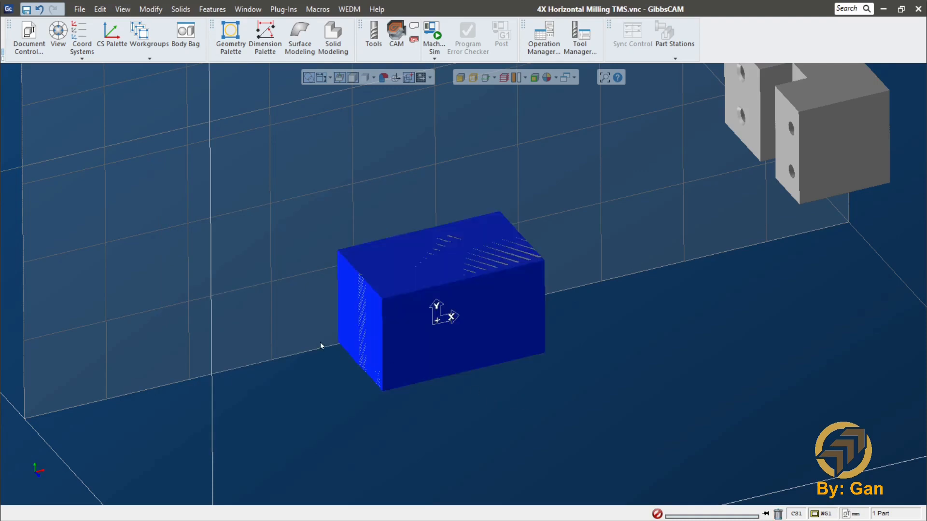
Put the p1stk block into the Body Bag and take it back out into the workspace.
double_click(439, 348)
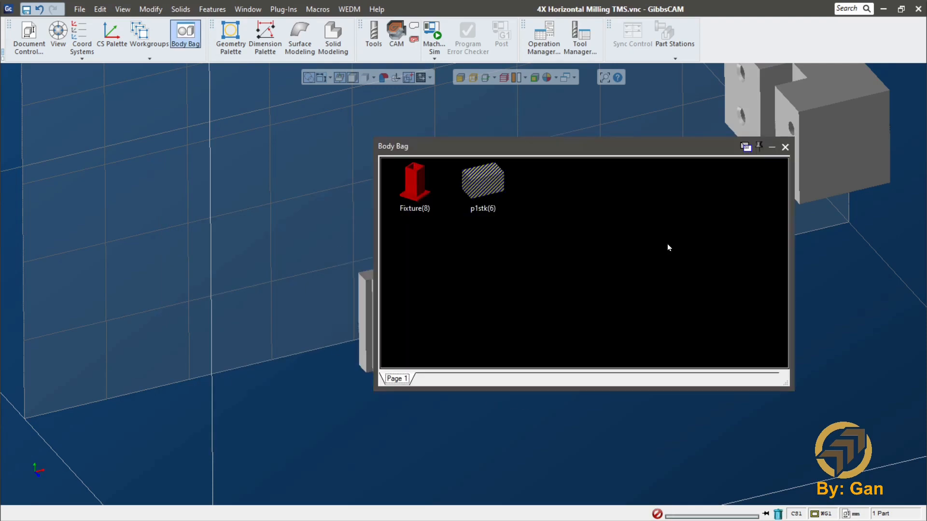
double_click(497, 188)
left_click(542, 447)
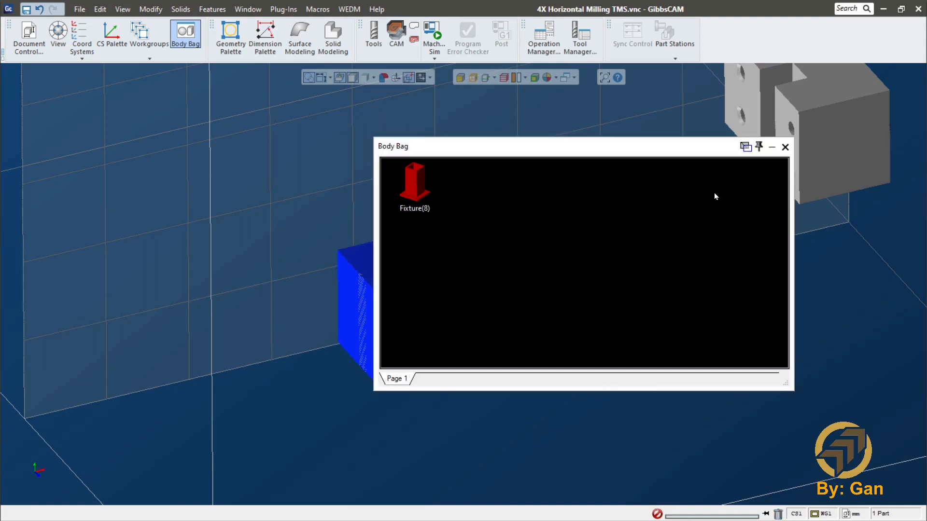
Store the p1stk stock block in the Body Bag and close the bag.
left_click_drag(682, 155, 723, 171)
left_click(393, 341)
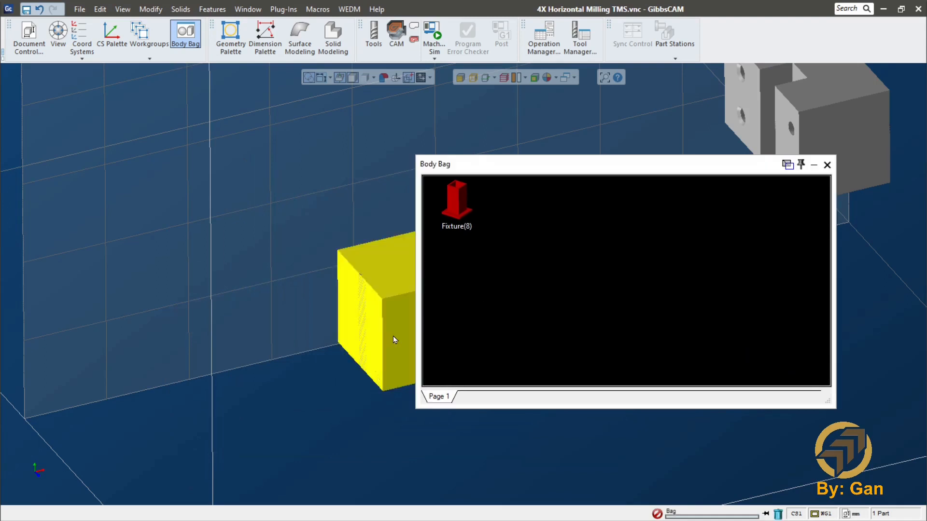
left_click_drag(393, 340, 704, 254)
left_click(826, 164)
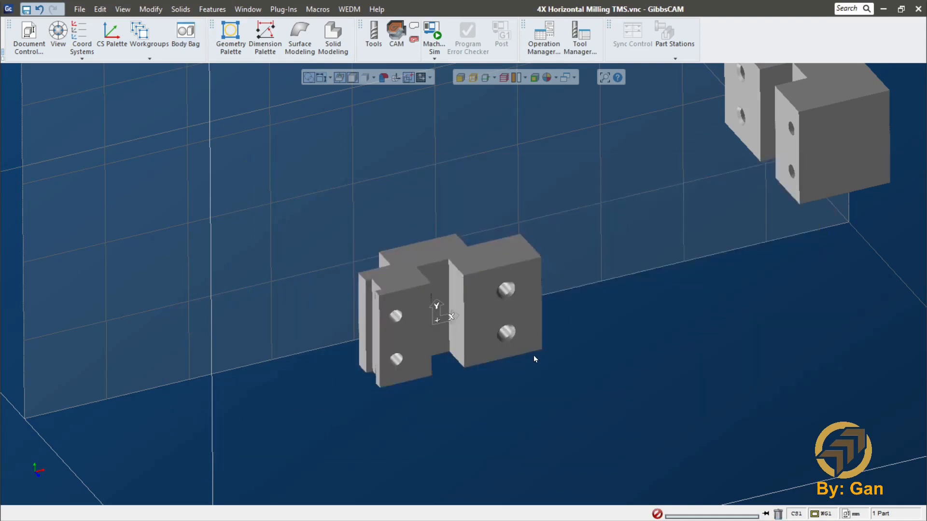
Name the stepped part body with the drilled holes, formerly enclosed by the stock block, p1 and deselect it.
right_click(476, 311)
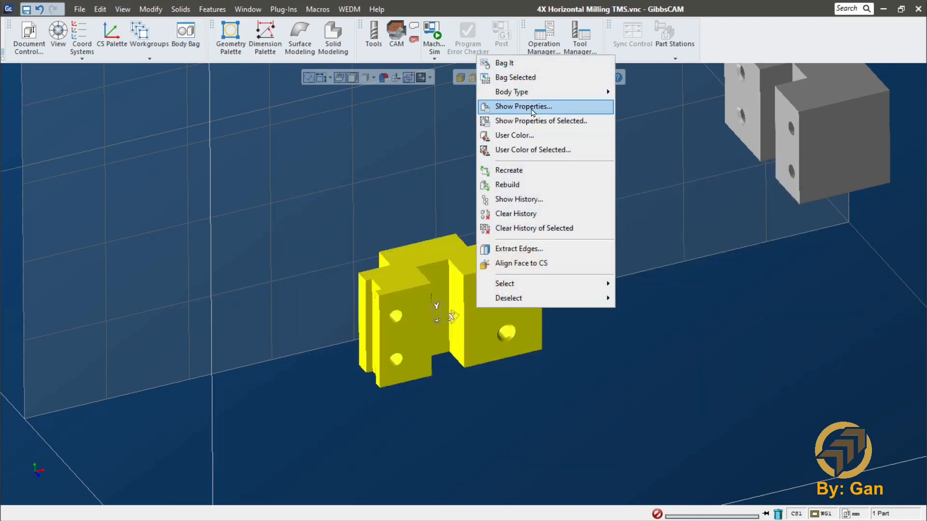
left_click(532, 107)
type("p1")
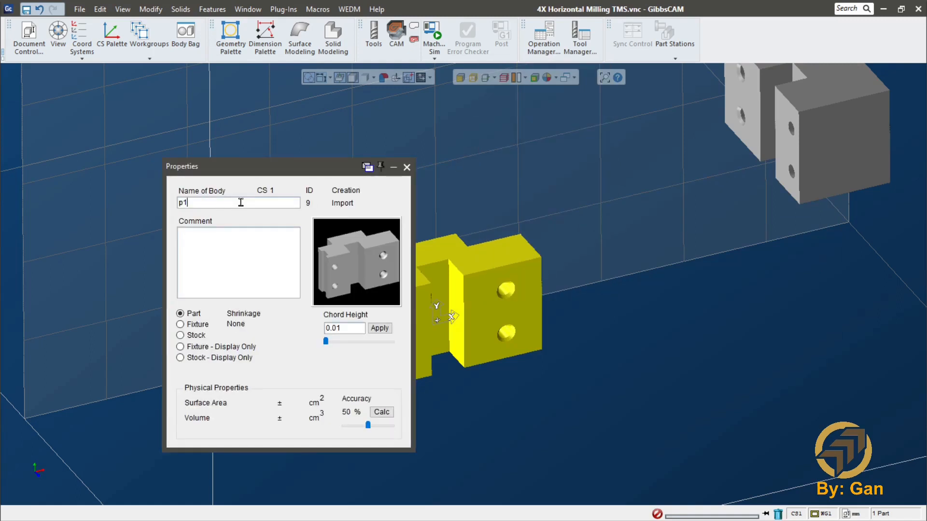
left_click(410, 169)
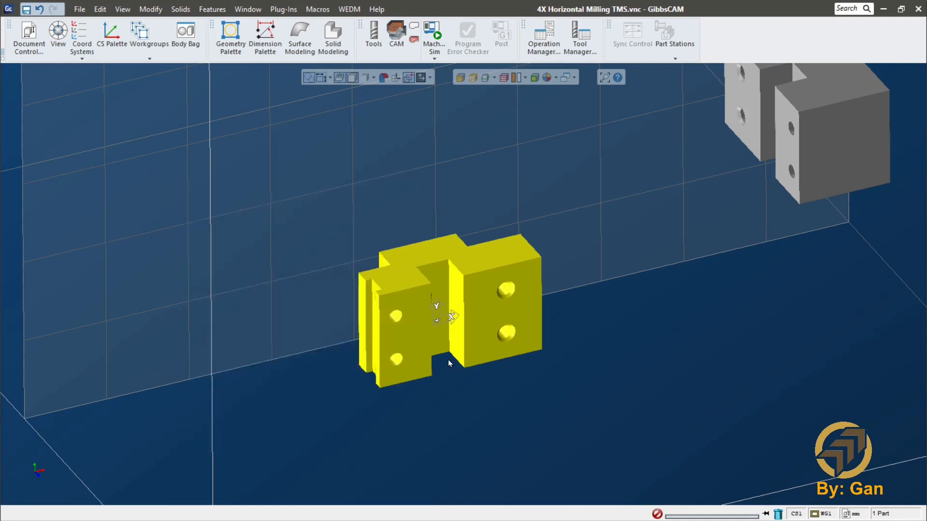
left_click(469, 464)
middle_click_drag(503, 388, 482, 393)
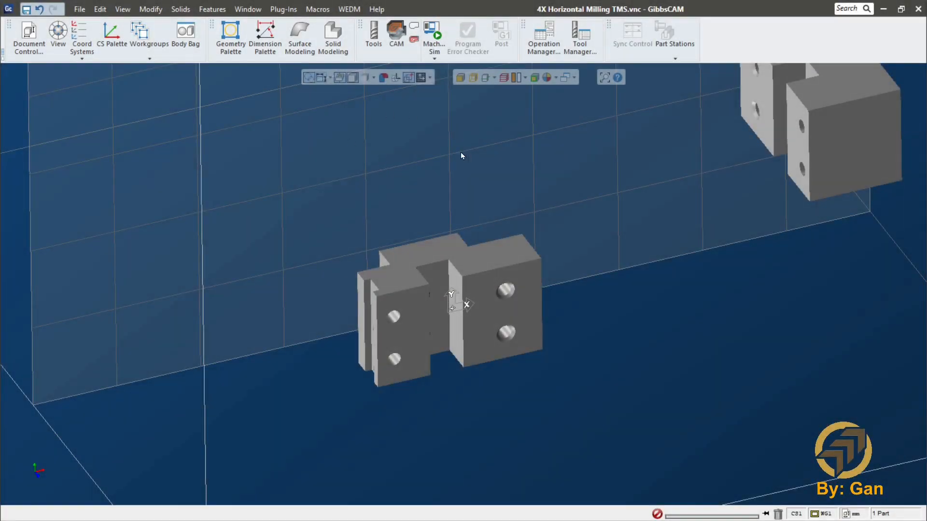
Store the two part bodies at the far side in the Body Bag and close the bag, leaving only p1 in the workspace.
middle_click_drag(486, 335, 487, 349)
double_click(832, 139)
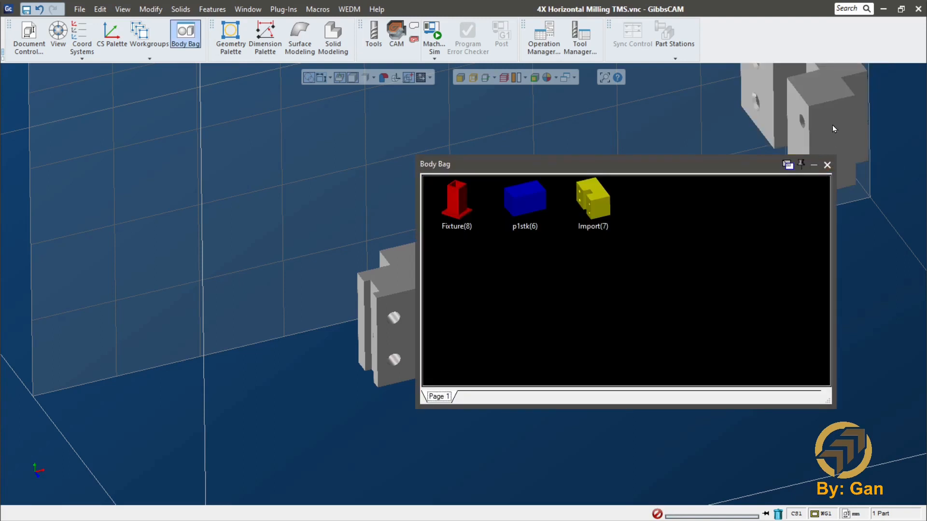
double_click(832, 126)
left_click(826, 164)
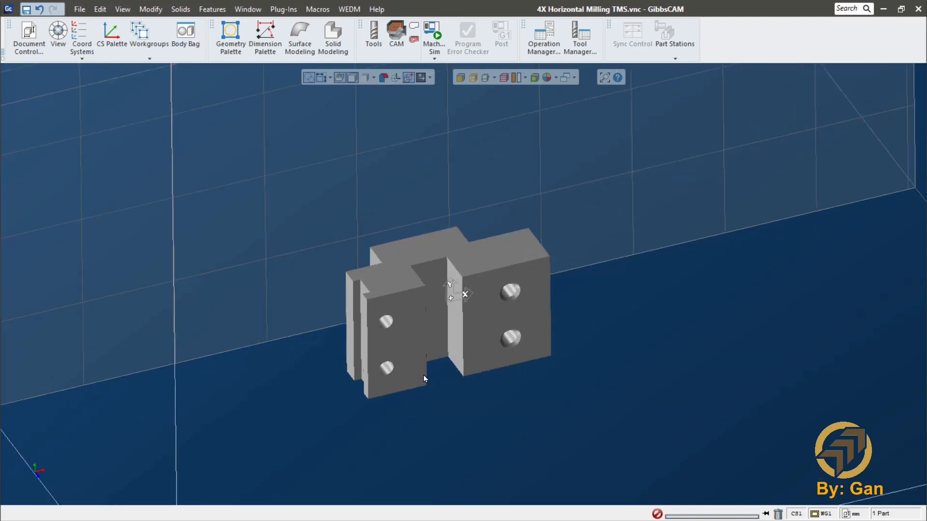
Examine the p1 part body and its position relative to the coordinate system origin from several angles.
scroll(424, 376, "up", 3)
mouse_move(424, 347)
middle_mouse_down()
mouse_move(660, 309)
mouse_move(330, 324)
mouse_move(414, 348)
middle_mouse_up()
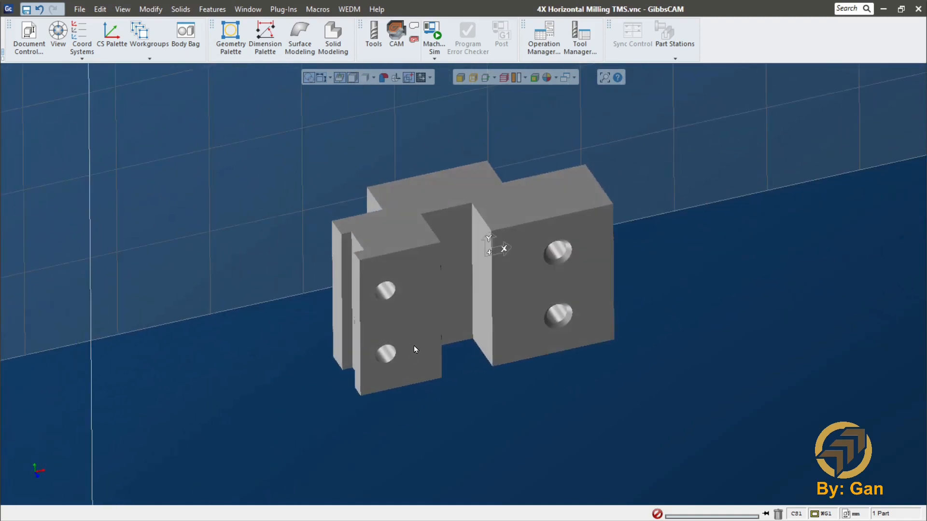
scroll(429, 337, "down", 5)
middle_click_drag(502, 337, 540, 347)
scroll(480, 261, "up", 4)
middle_click_drag(485, 305, 458, 268)
middle_click_drag(477, 352, 490, 319)
middle_click_drag(410, 297, 590, 355)
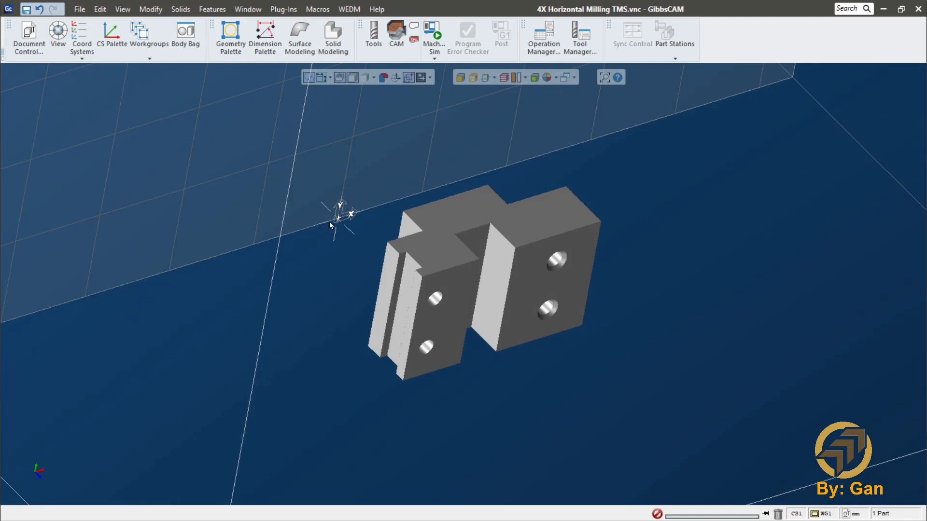
middle_click_drag(644, 317, 510, 291)
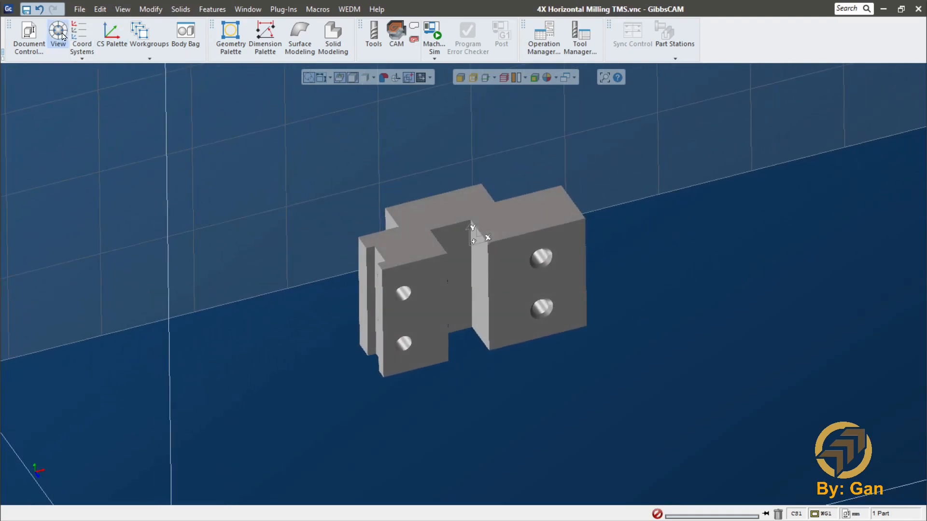
Create a new coordinate system and name it P1.
left_click(83, 38)
left_click_drag(749, 214, 214, 128)
left_click(141, 177)
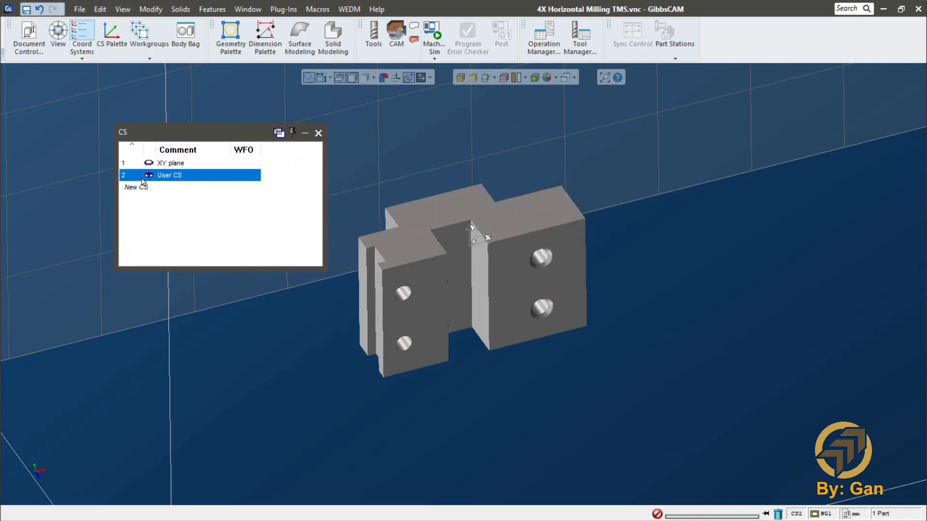
left_click(184, 179)
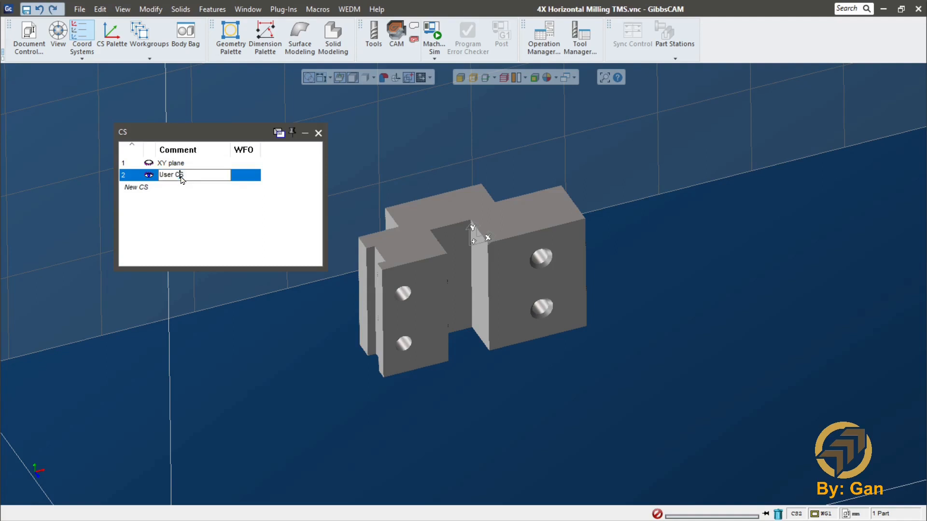
left_click_drag(192, 176, 105, 181)
type("P1")
left_click(243, 230)
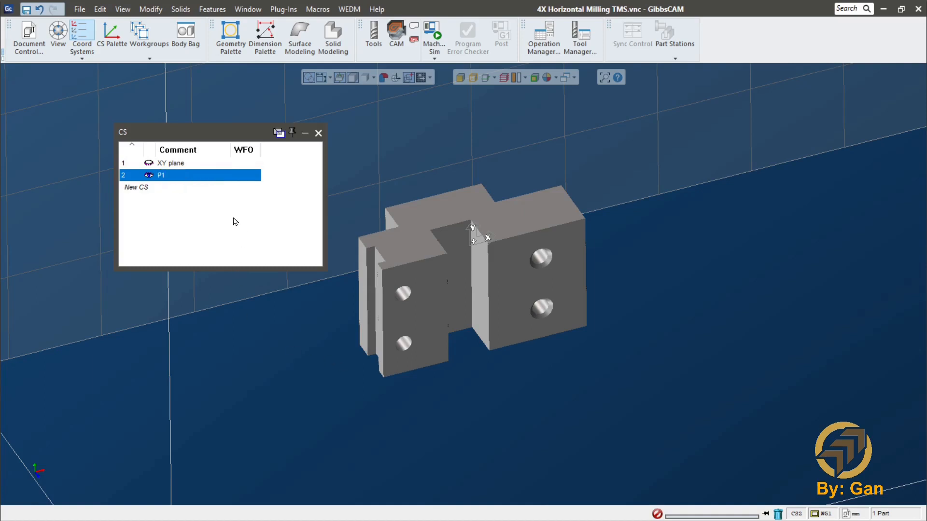
Extract the lower front edge of p1's narrow two-hole face as geometry with tolerance 0, using the edge display temporarily.
middle_click_drag(505, 347, 567, 338)
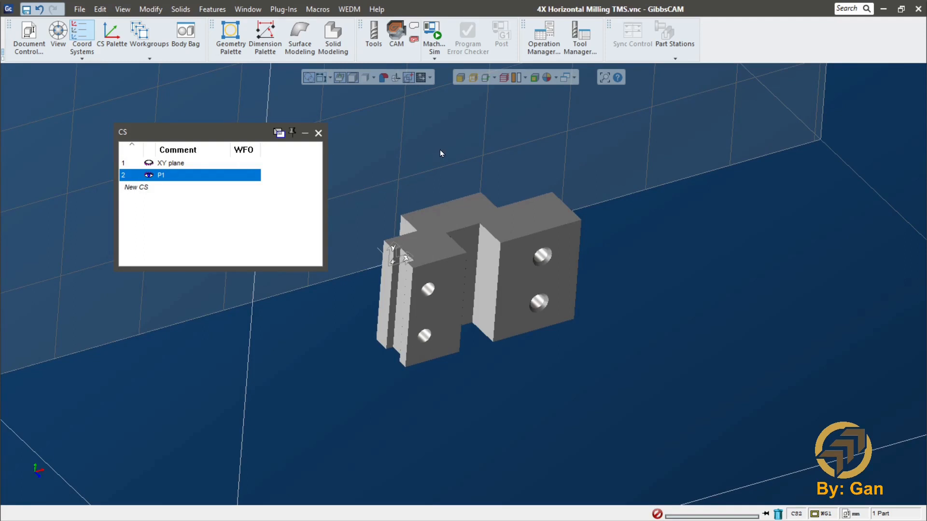
scroll(437, 361, "up", 3)
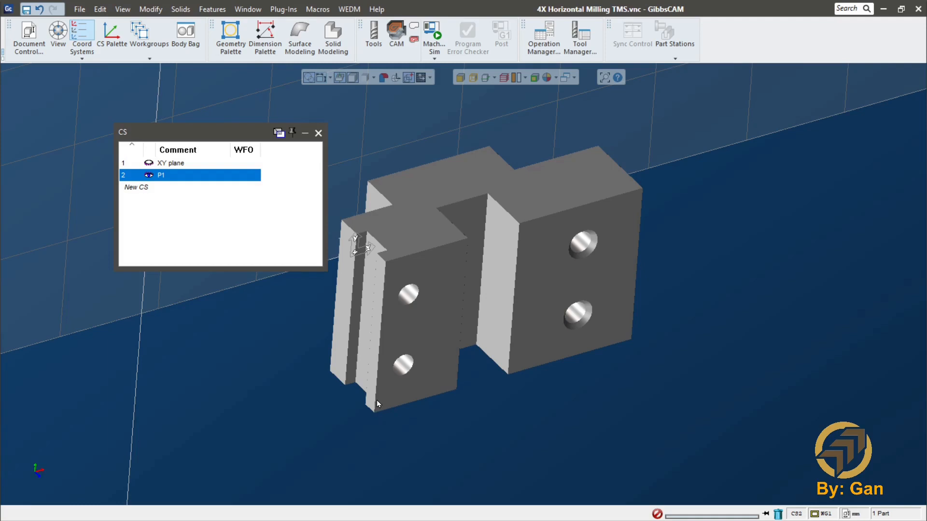
left_click(473, 77)
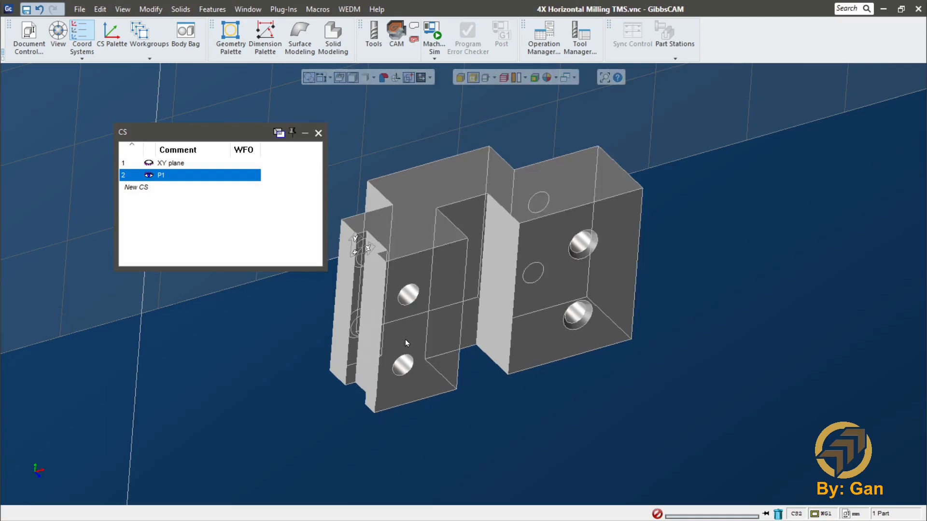
left_click(382, 412)
right_click(382, 413)
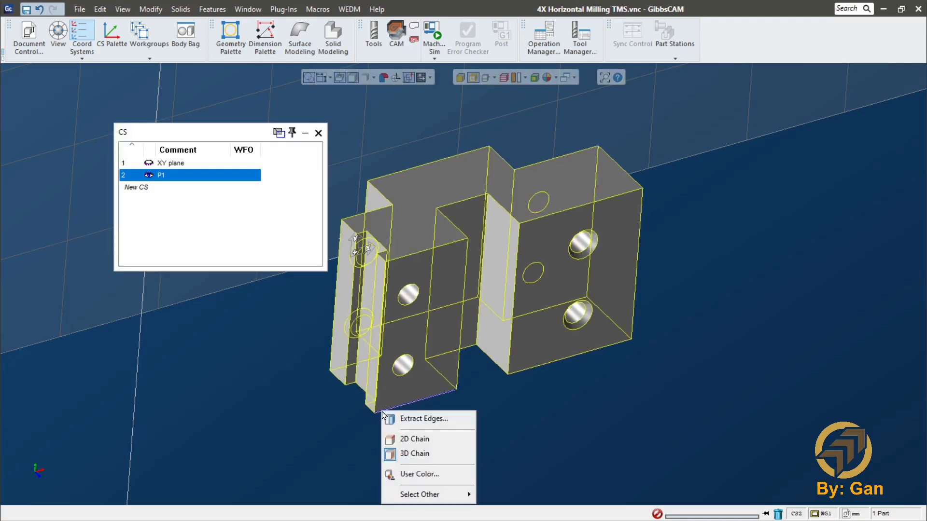
left_click(414, 418)
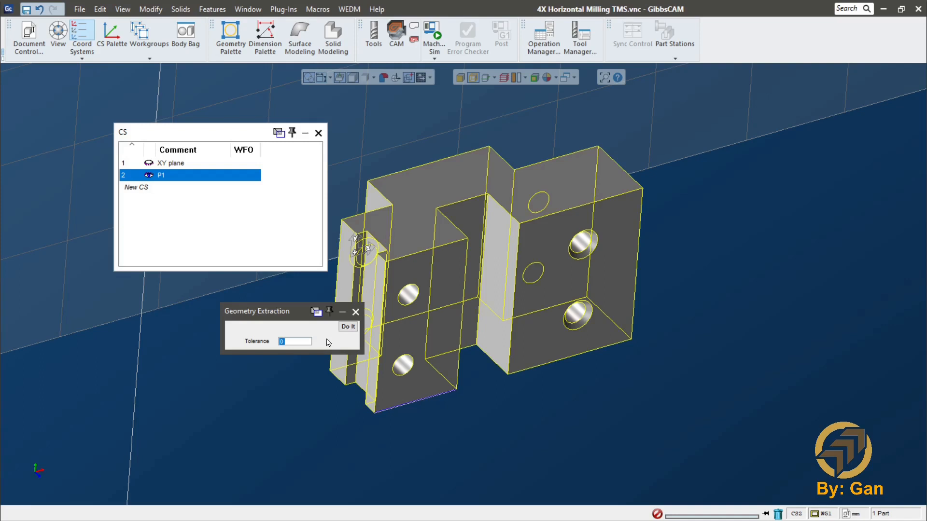
left_click(349, 327)
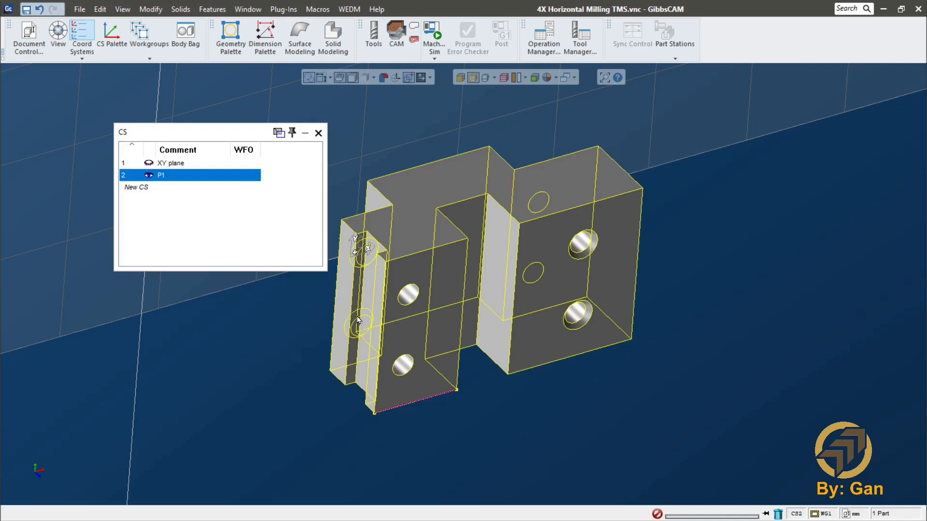
left_click(474, 78)
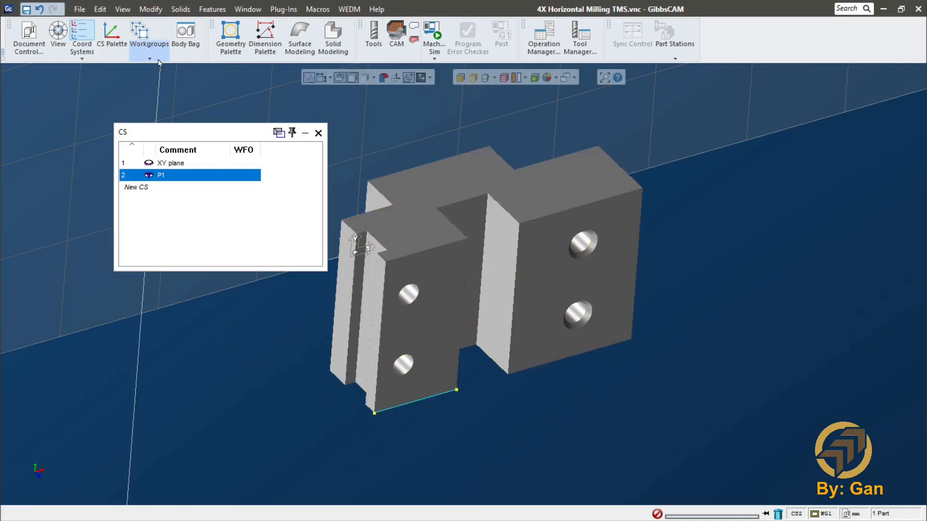
Move the P1 coordinate system origin to the extracted edge's endpoint at the part's outer lower front corner.
left_click(112, 34)
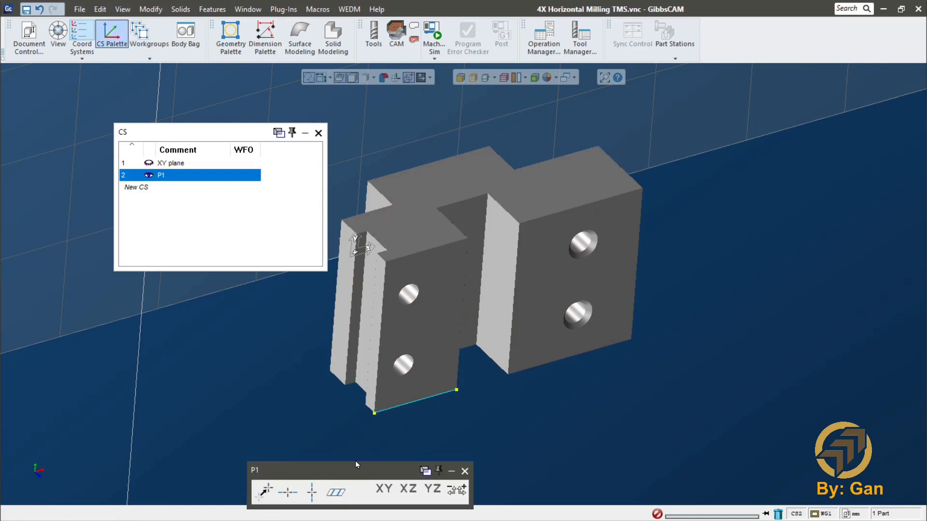
left_click_drag(355, 469, 198, 406)
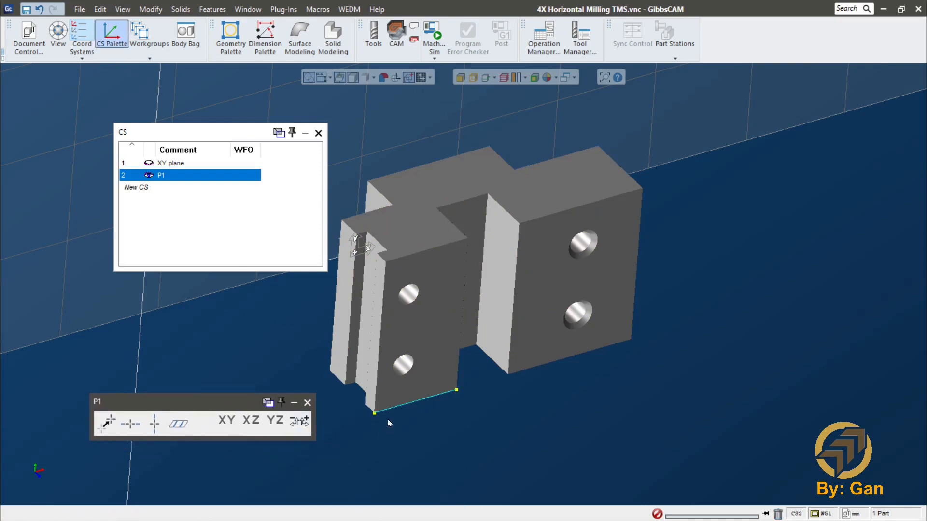
left_click(374, 413)
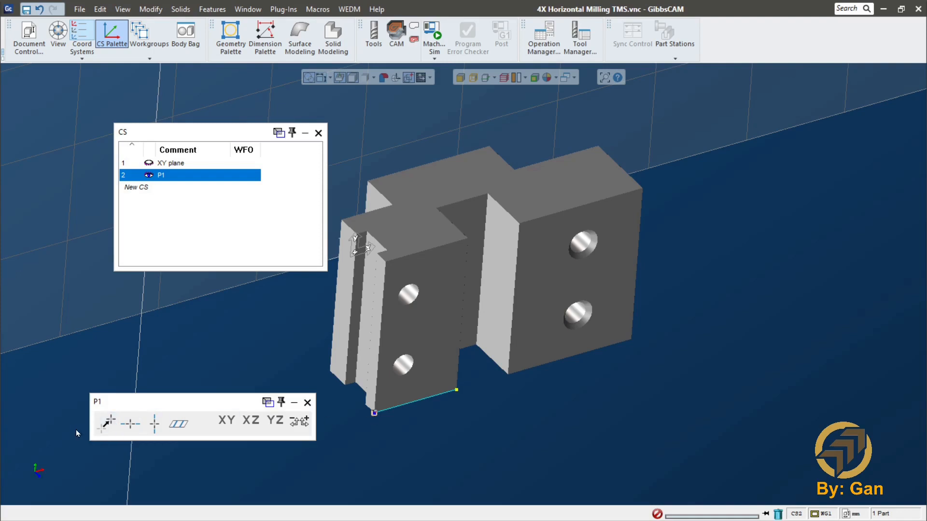
left_click(111, 425)
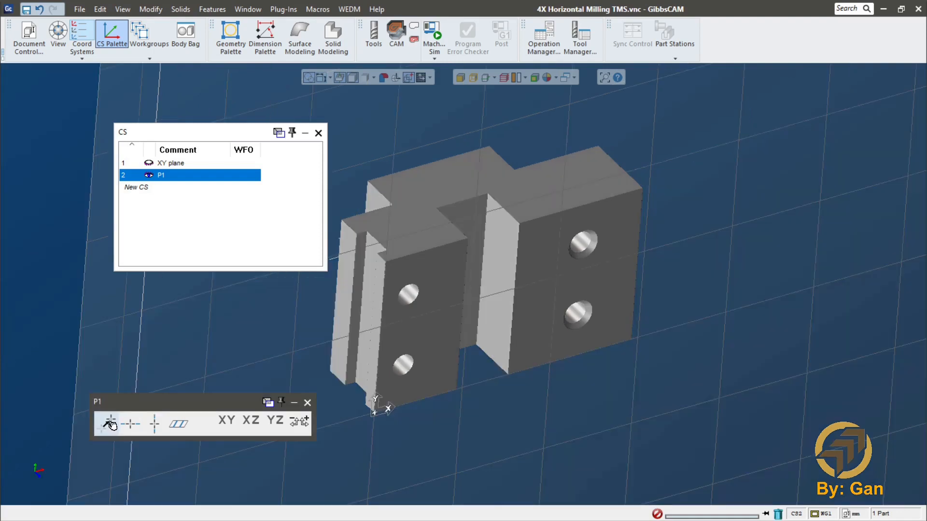
left_click(307, 403)
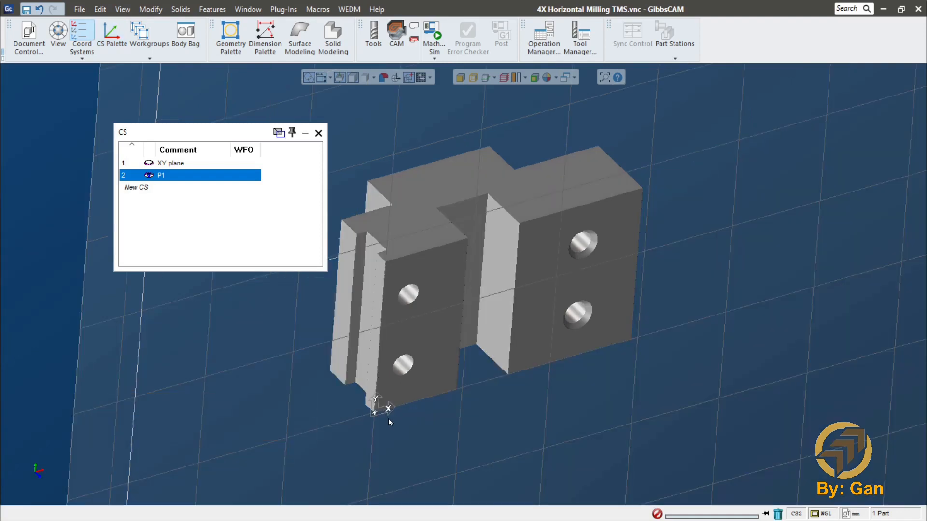
Delete the extracted line with its endpoints and close the coordinate system list.
middle_click_drag(458, 236, 547, 325)
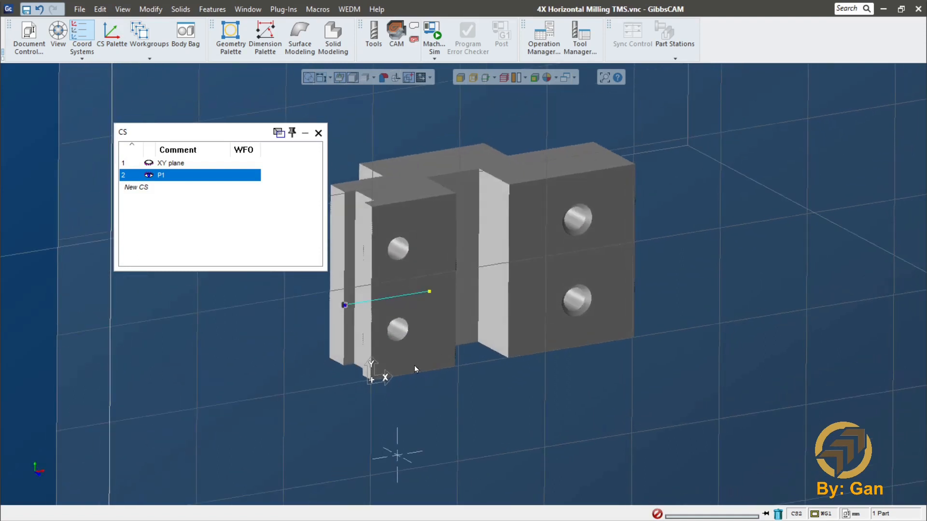
middle_click_drag(414, 366, 389, 412)
left_click(425, 433)
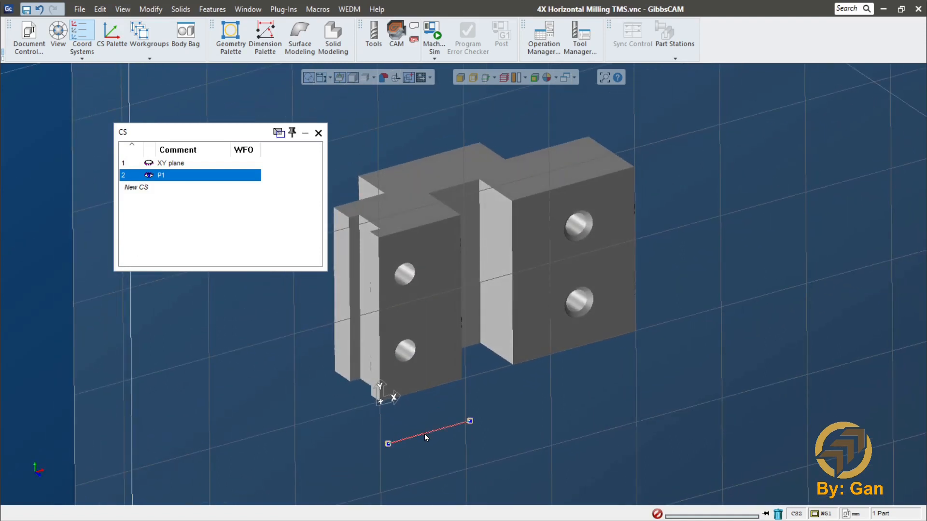
key("Delete")
middle_click_drag(419, 410, 497, 444)
scroll(502, 427, "down", 3)
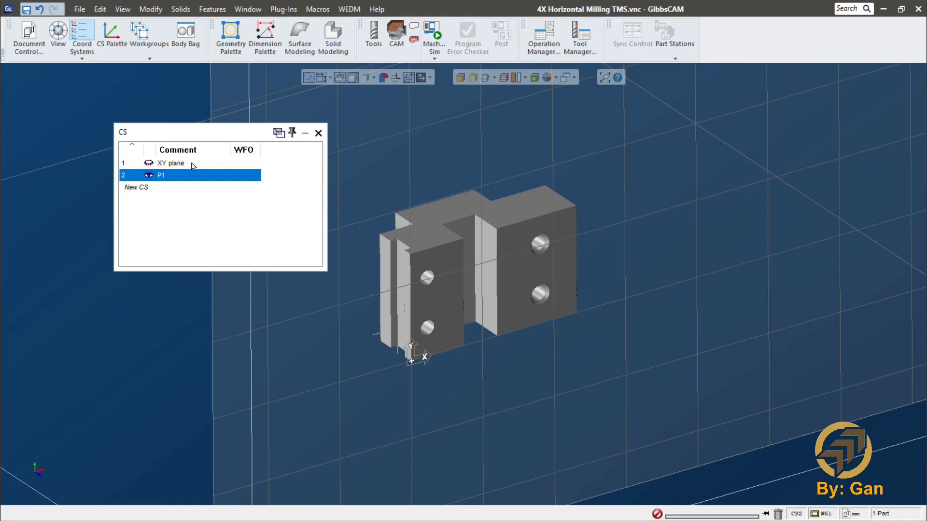
left_click(318, 133)
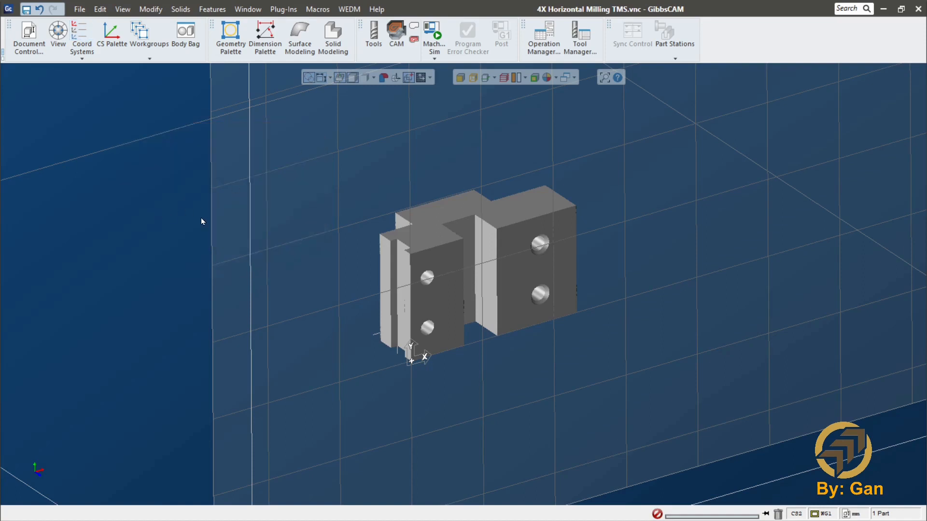
Check the coordinate system assigned to the p1 part body in its properties.
right_click(443, 252)
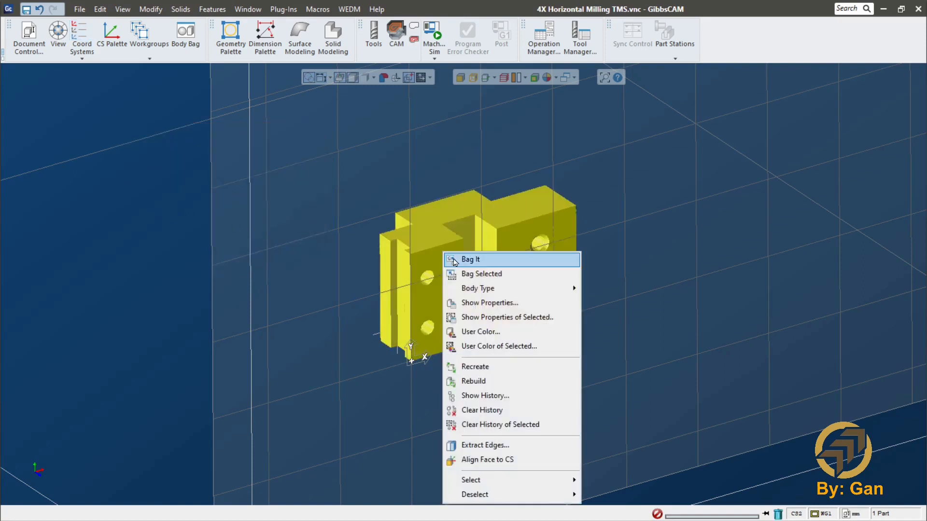
left_click(504, 303)
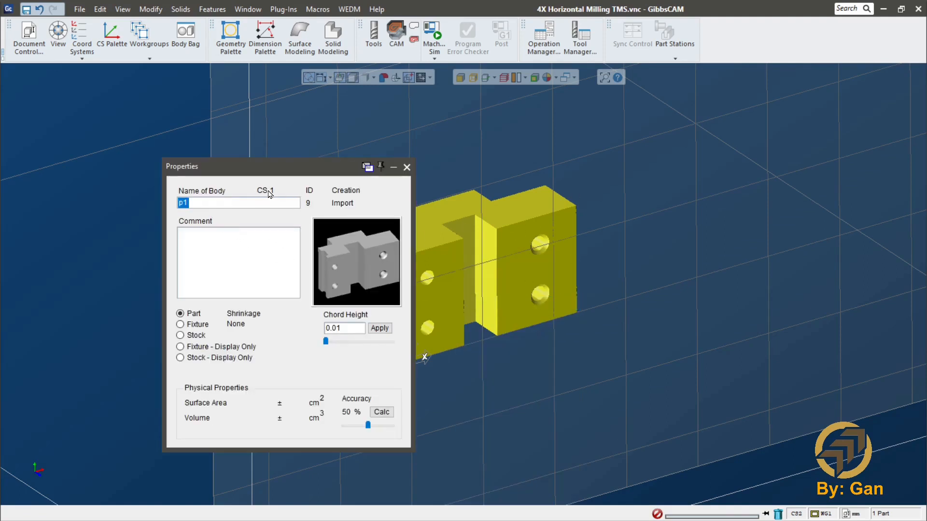
left_click(406, 167)
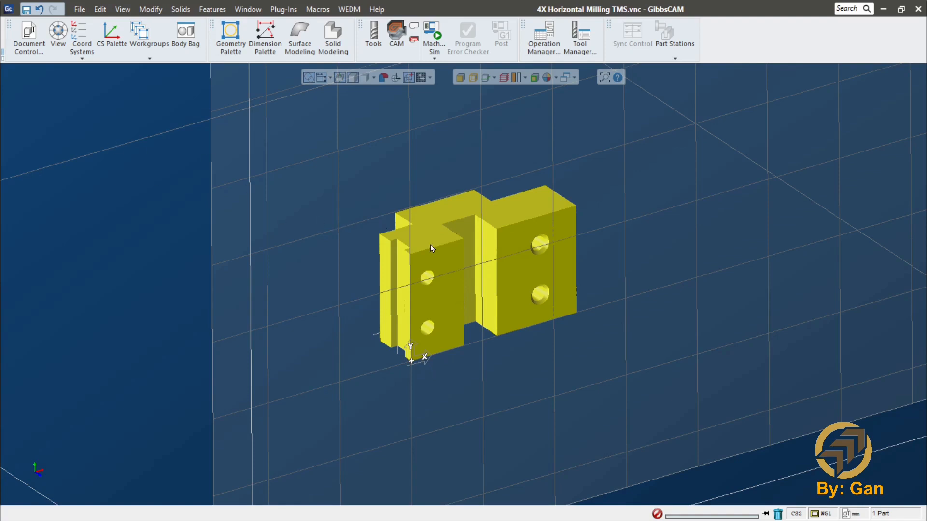
Reassign the selected p1 part body to the P1 coordinate system with Change CS (XYZ) and deselect it.
left_click(151, 9)
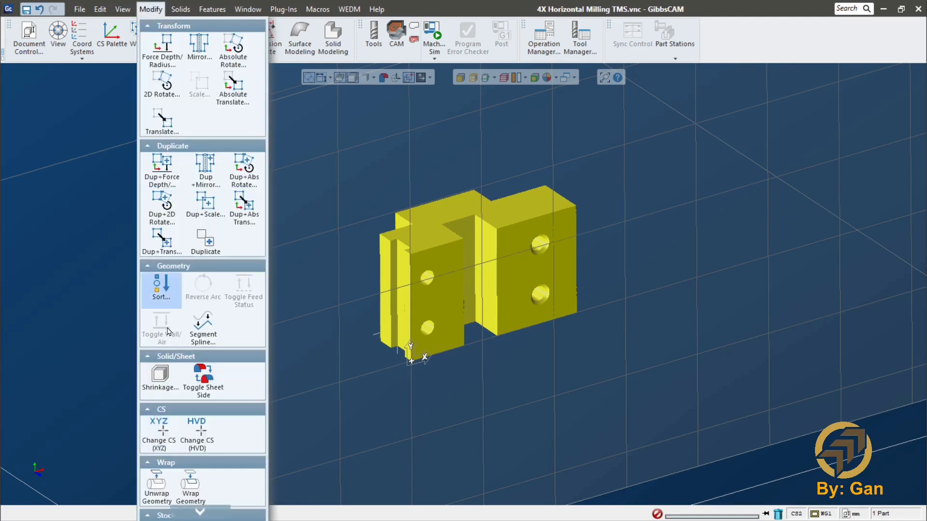
left_click(158, 430)
left_click(179, 287)
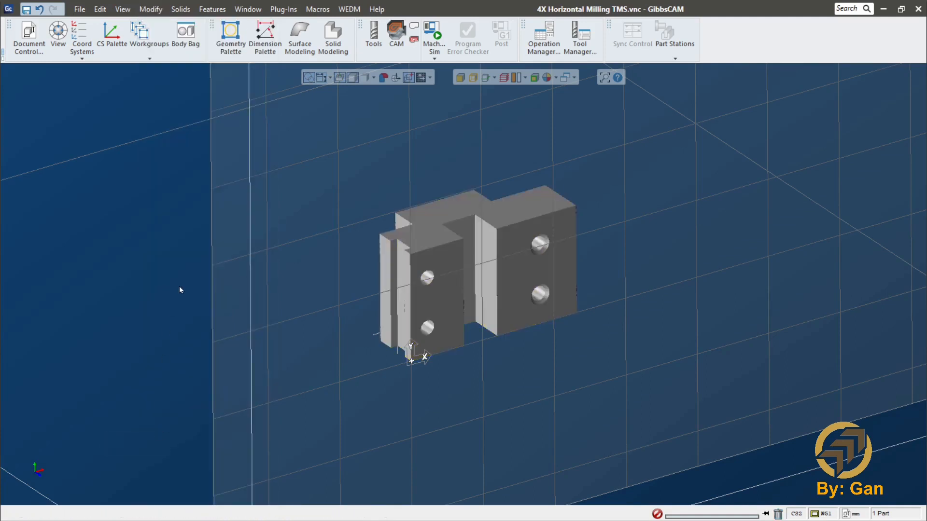
Verify the coordinate system change in the p1 part body's properties, and deselect the body.
left_click(445, 254)
right_click(447, 251)
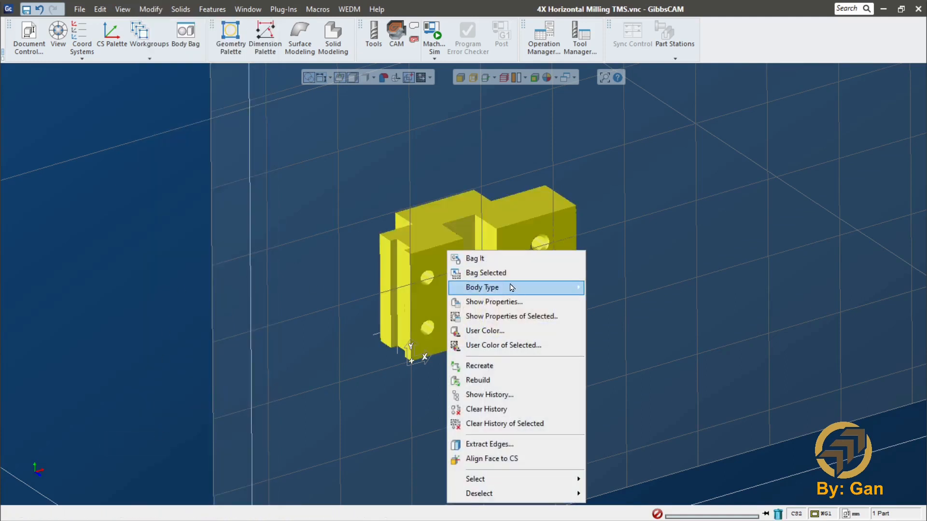
left_click(515, 303)
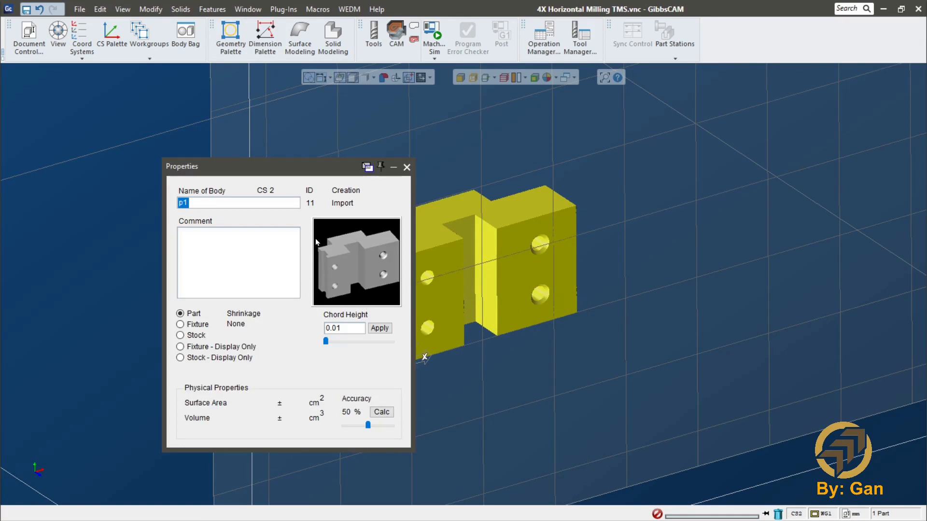
left_click(407, 167)
left_click(406, 175)
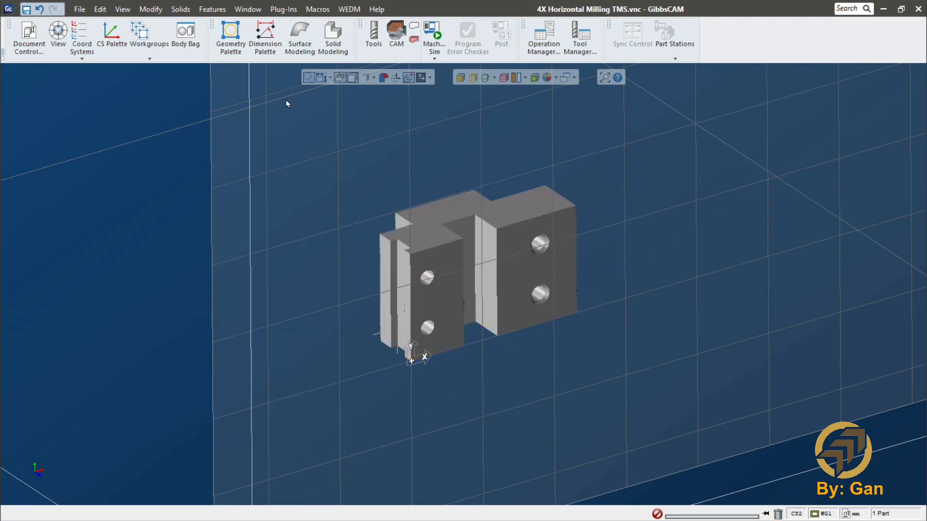
Take the p1stk stock body out of the Body Bag and reassign it to the P1 coordinate system with Change CS (XYZ).
left_click(185, 35)
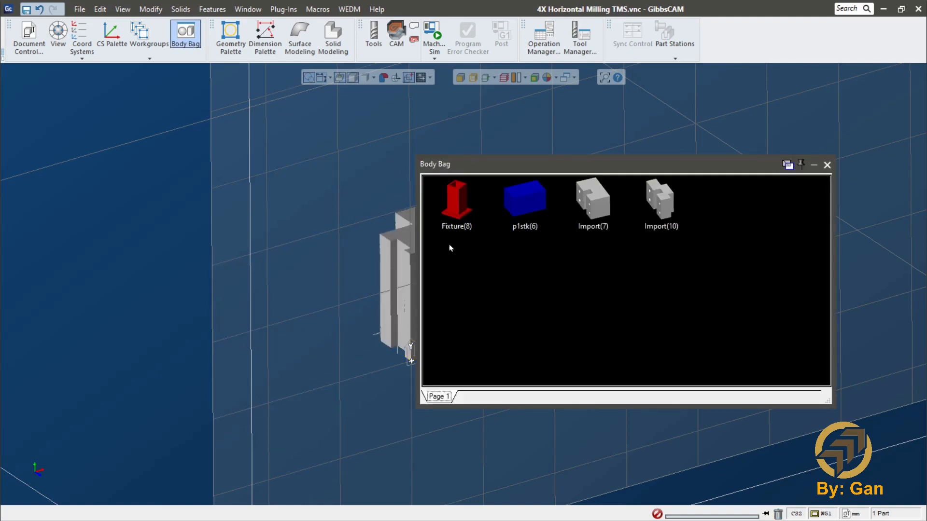
double_click(524, 201)
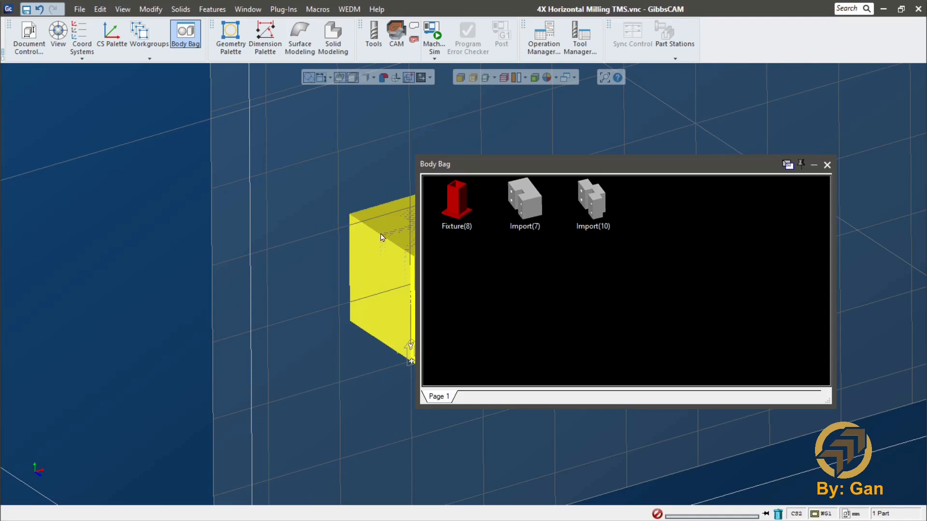
left_click_drag(592, 164, 189, 253)
left_click(79, 9)
mouse_move(149, 12)
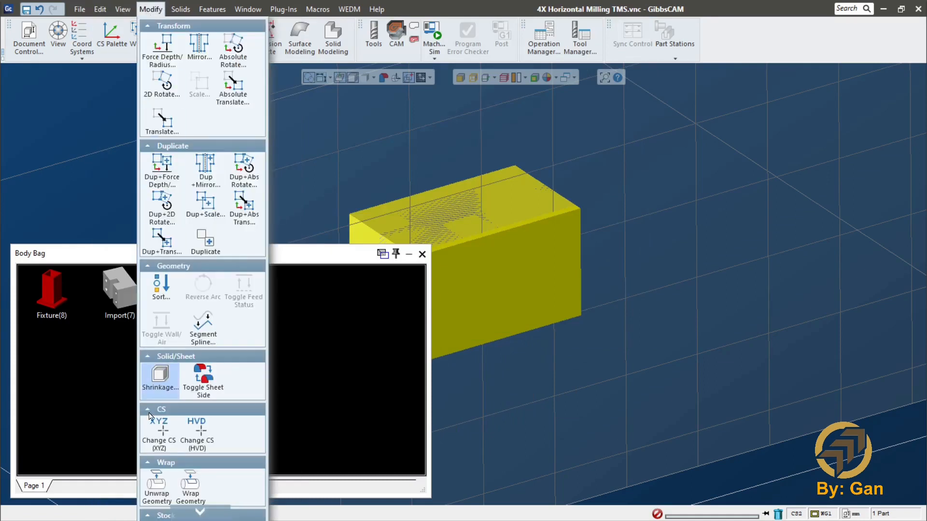
left_click(159, 429)
Check the coordinate system assigned to the p1stk stock in its properties, and close the properties and Body Bag.
right_click(554, 237)
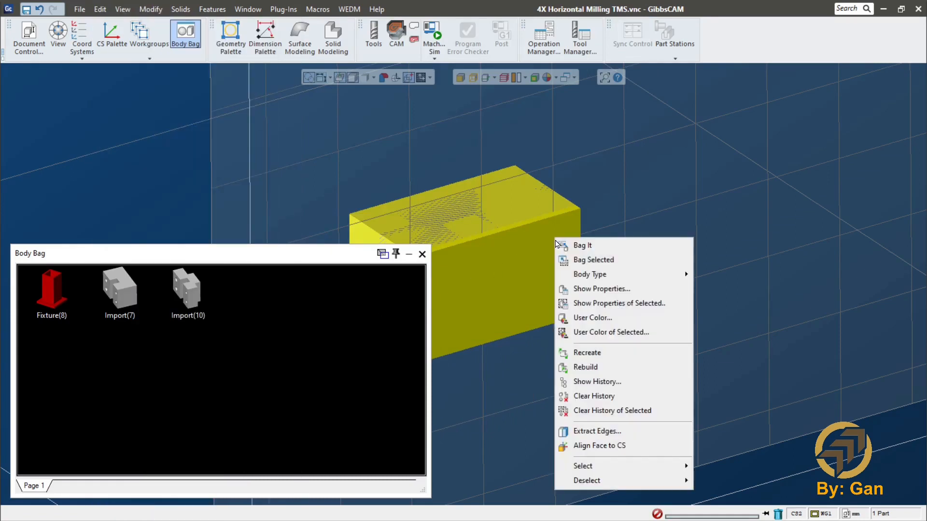
left_click(630, 289)
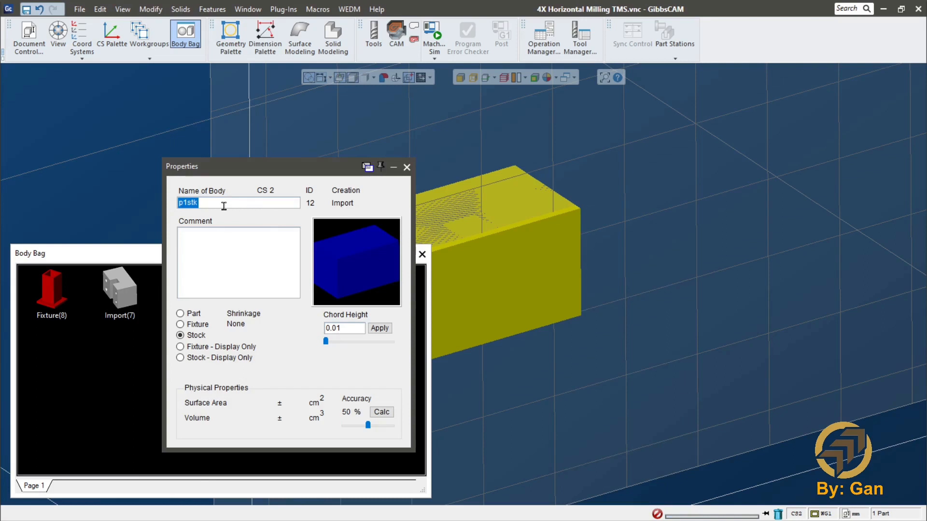
left_click(407, 167)
left_click(422, 254)
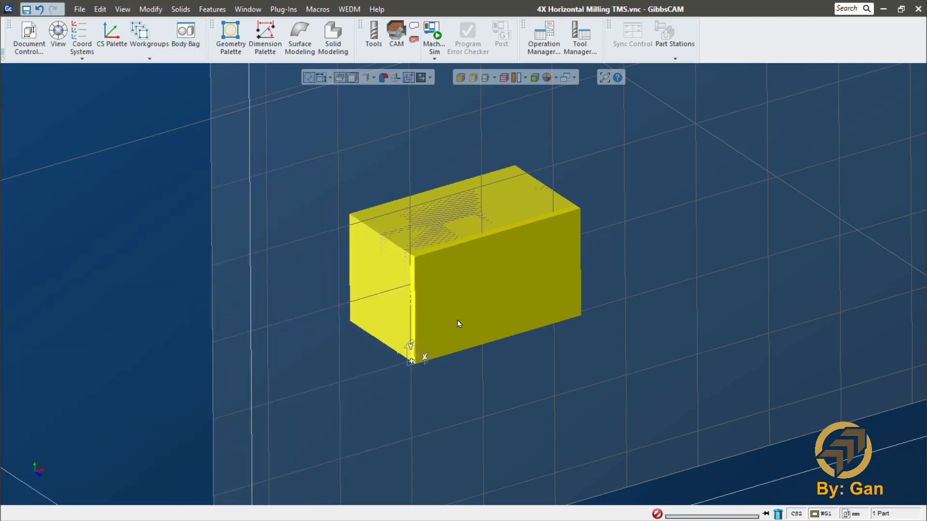
Deselect the p1stk stock body, return it to the Body Bag and close the bag.
left_click(457, 320)
scroll(492, 352, "up", 1)
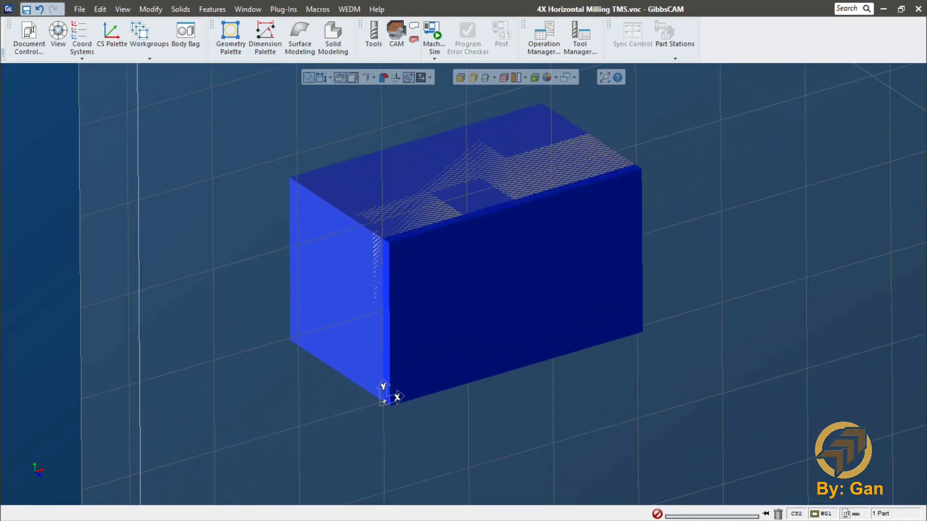
double_click(550, 315)
left_click(422, 255)
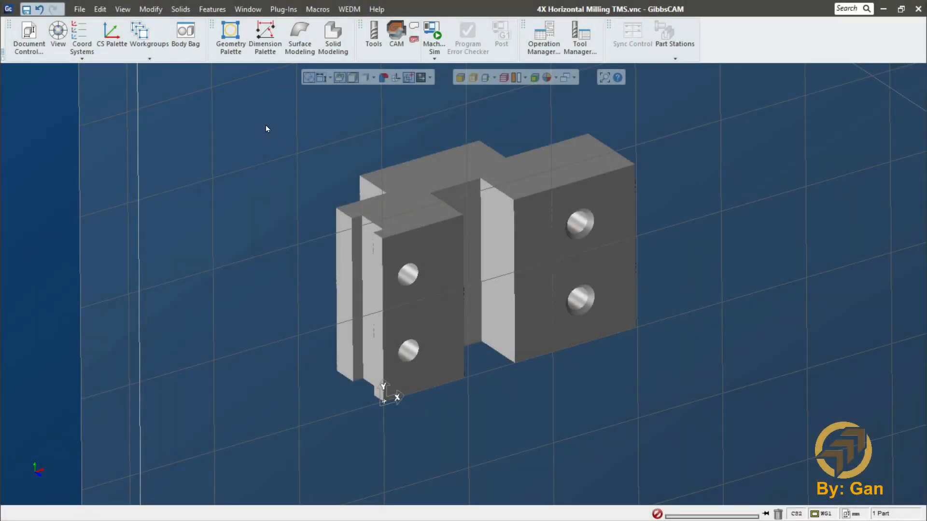
Show the tool and CAM palettes and create tool 1 as a face mill with a 50 mm diameter.
left_click(374, 34)
left_click(396, 34)
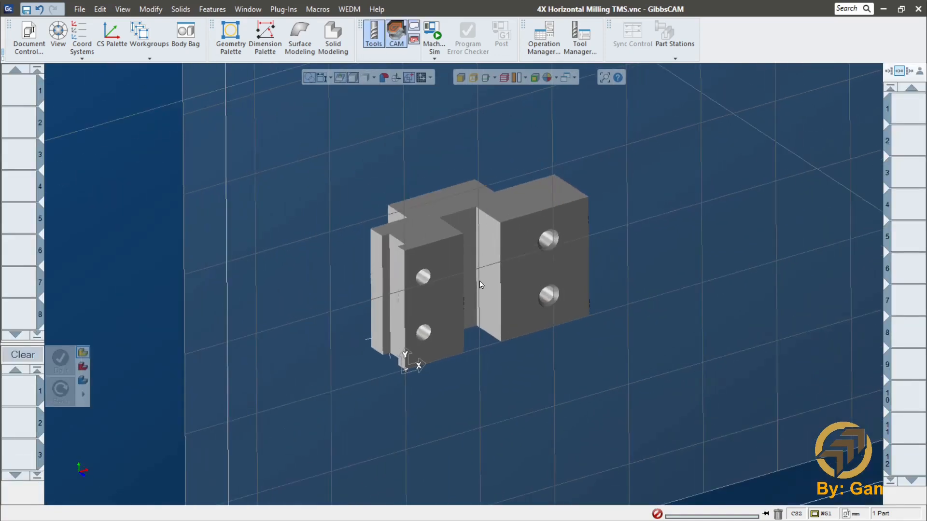
double_click(27, 96)
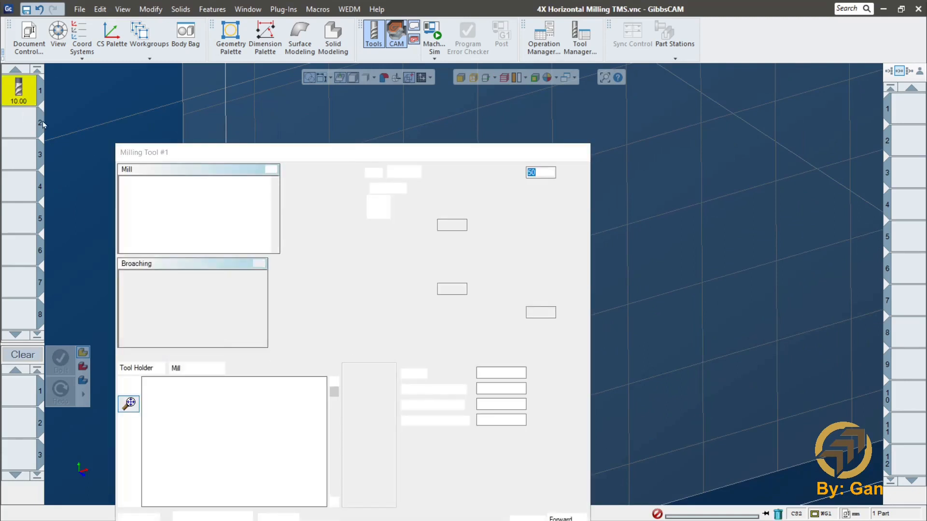
left_click_drag(235, 151, 238, 105)
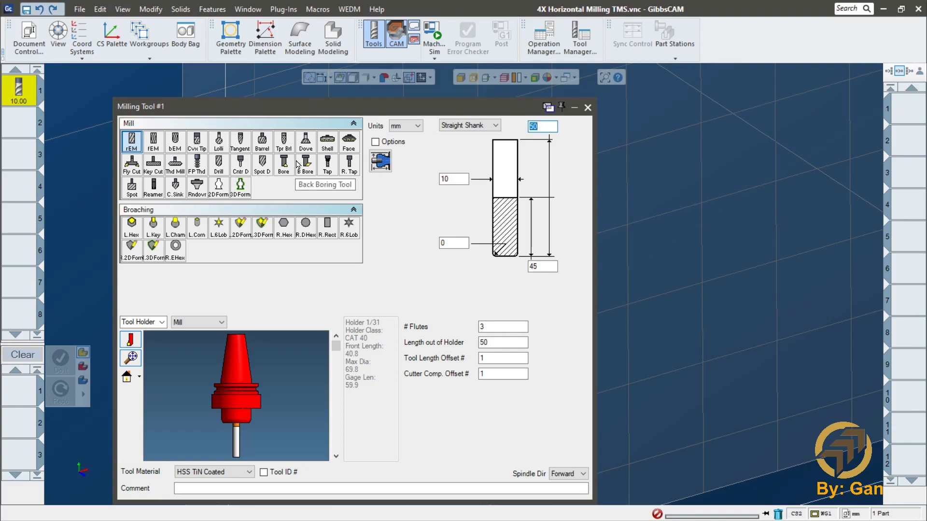
left_click(349, 142)
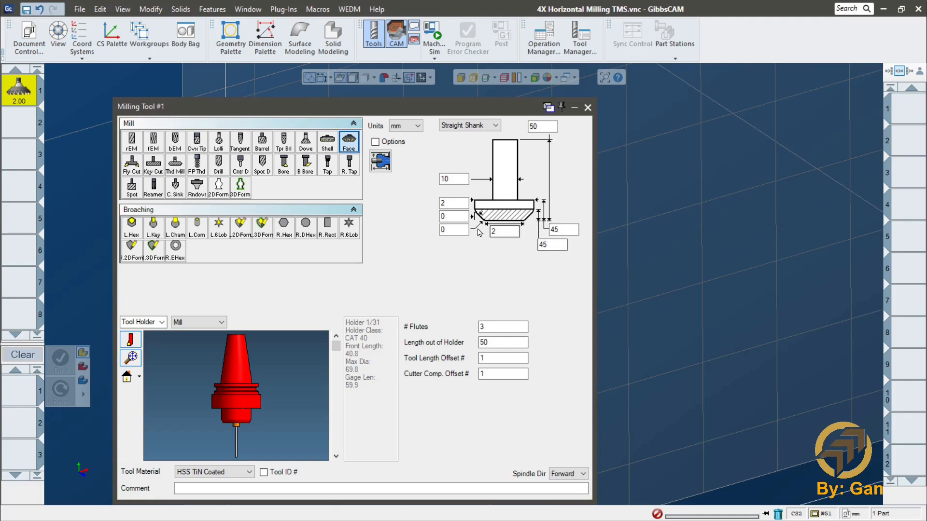
left_click_drag(455, 203, 381, 202)
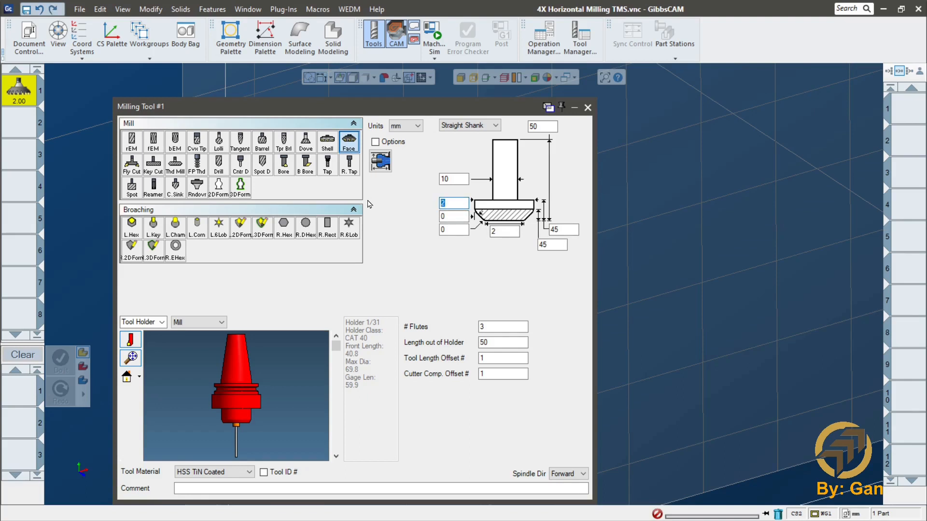
type("50")
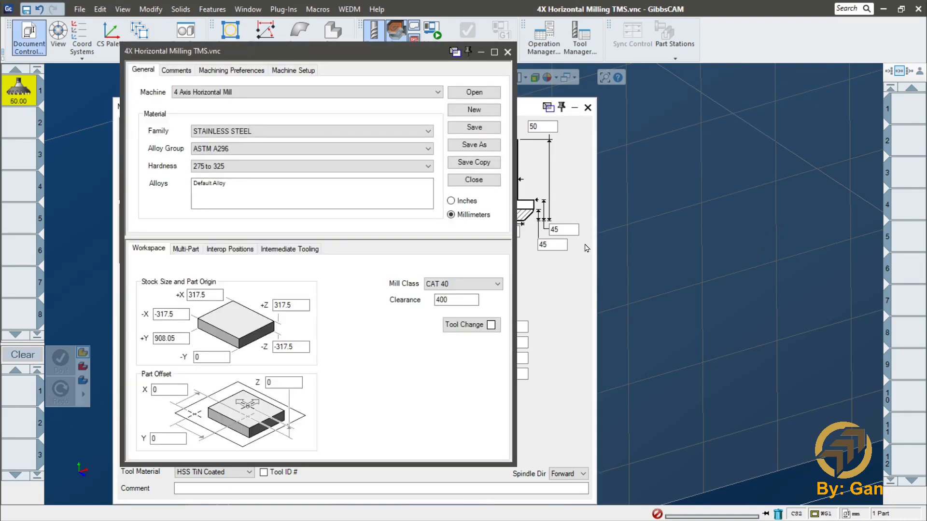
left_click(507, 52)
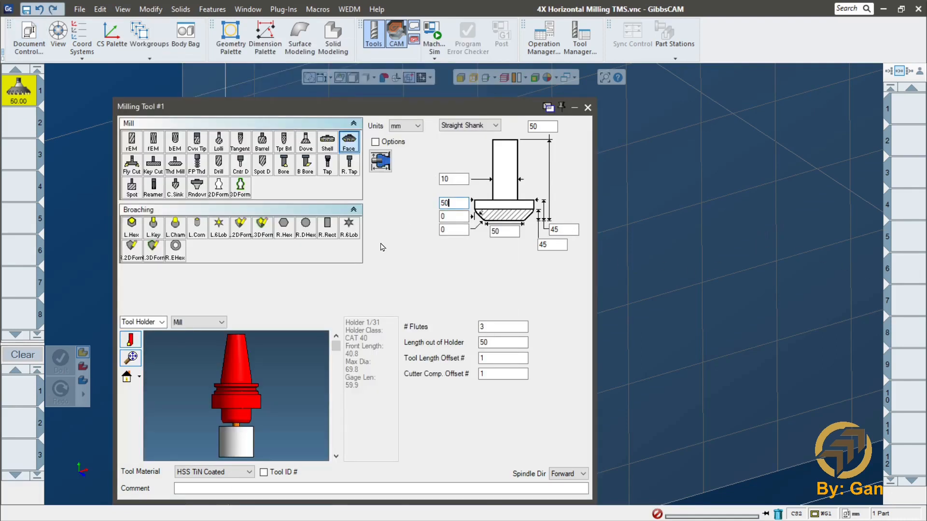
Set the face mill's cutter height to 30 mm and shank diameter to 25 mm, and close the tool definition.
double_click(556, 230)
type("30")
double_click(460, 178)
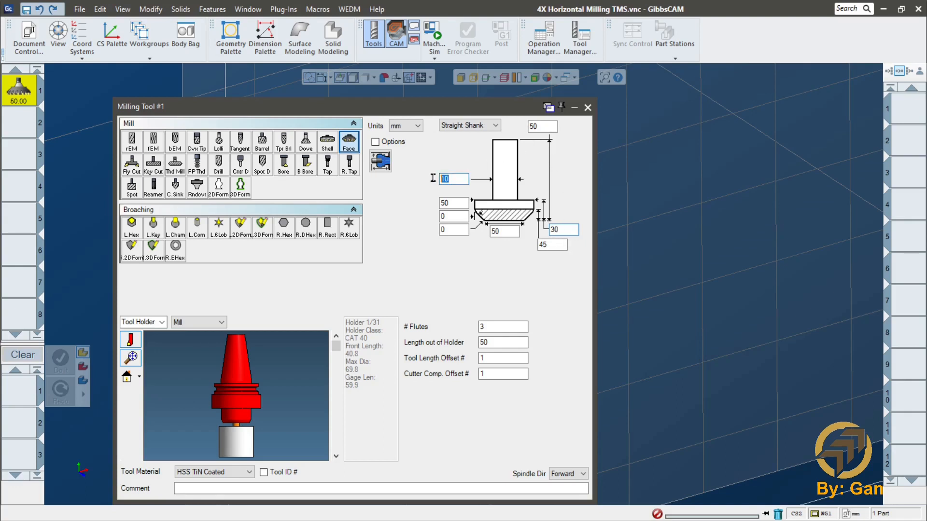
type("25")
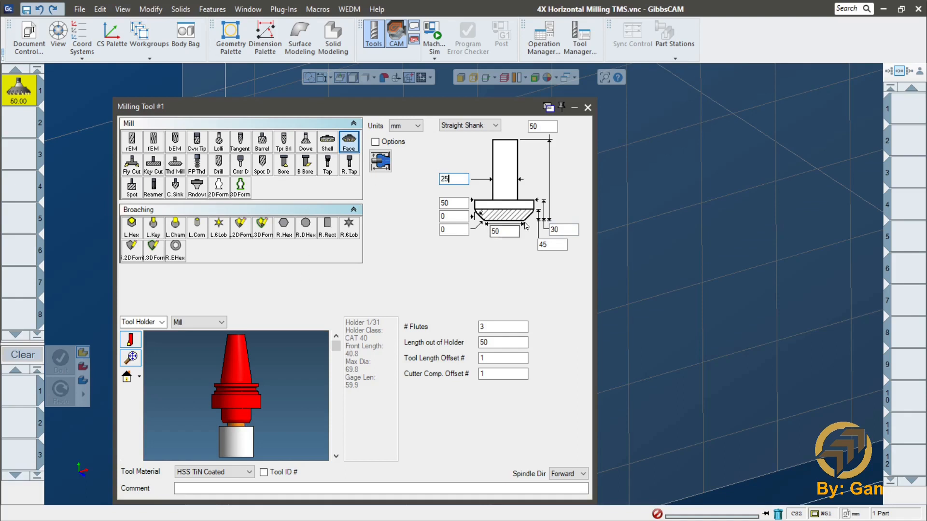
mouse_move(232, 407)
left_mouse_down()
mouse_move(238, 397)
mouse_move(228, 410)
left_mouse_up()
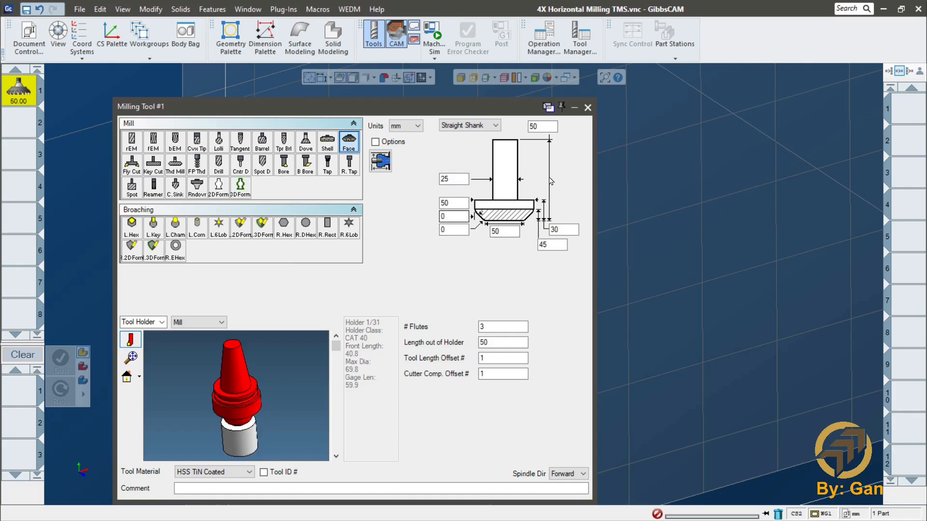
left_click(587, 108)
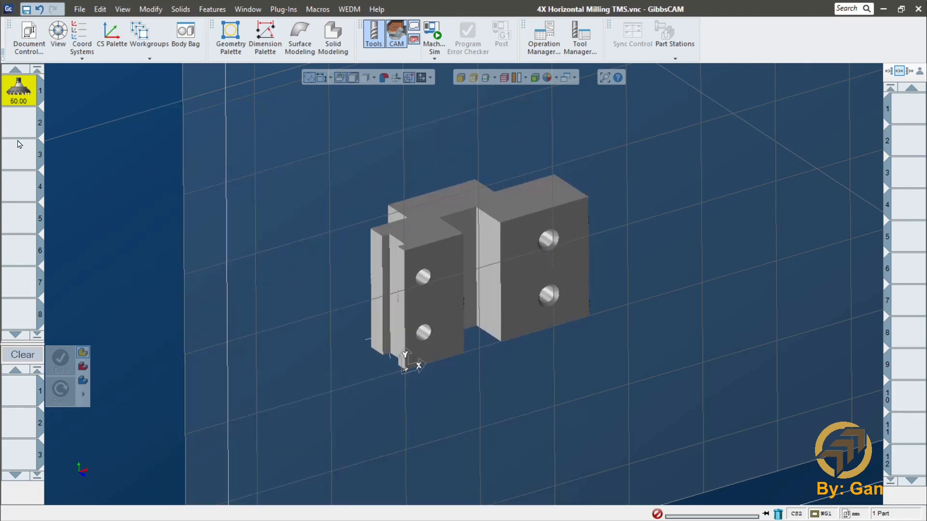
Create a Roughing process with tool 1 and set its cutting type to Face Milling.
left_click_drag(25, 100, 28, 399)
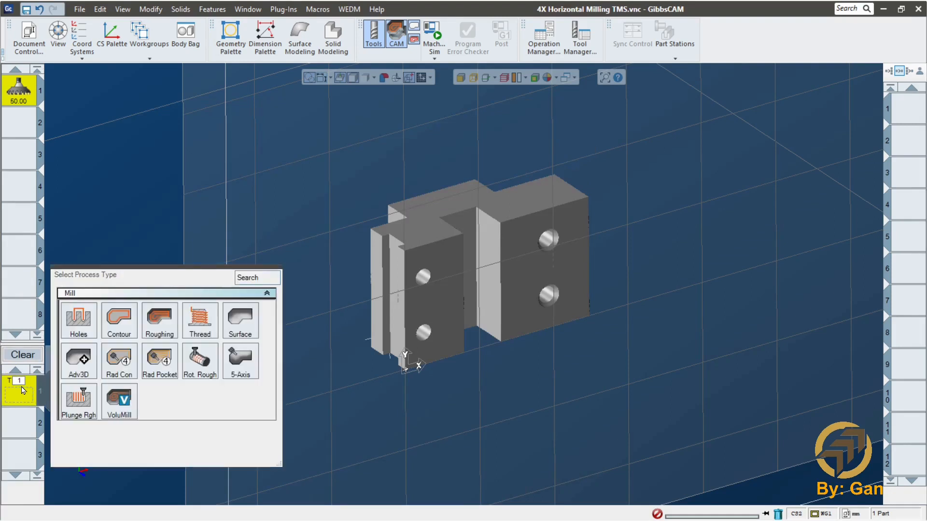
left_click(160, 318)
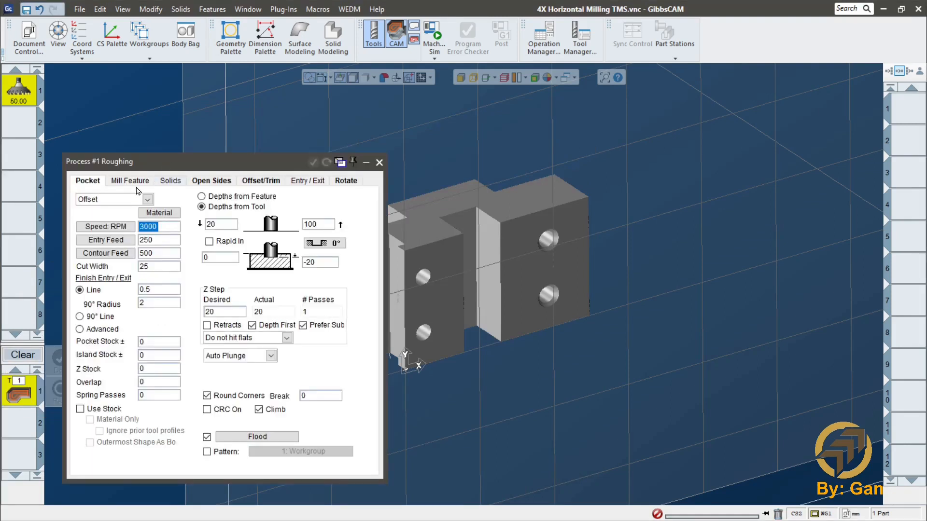
left_click(147, 198)
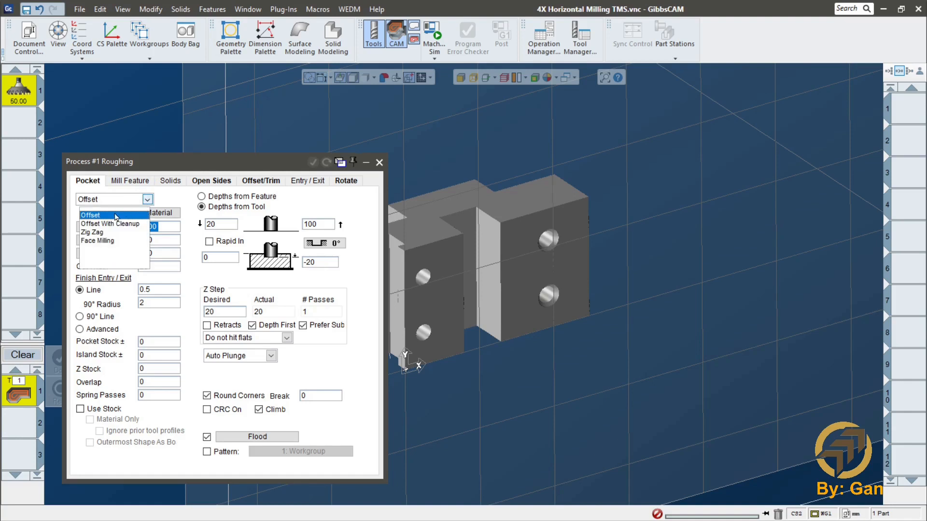
left_click(110, 242)
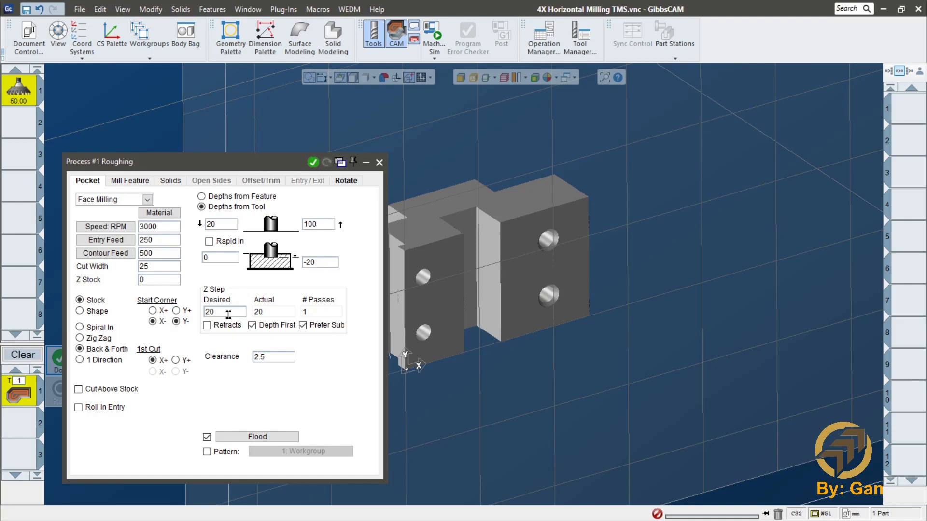
Set the machining coordinate system of the face milling process to 2: P1 and return to its Pocket settings.
left_click(345, 181)
left_click(184, 205)
left_click(144, 227)
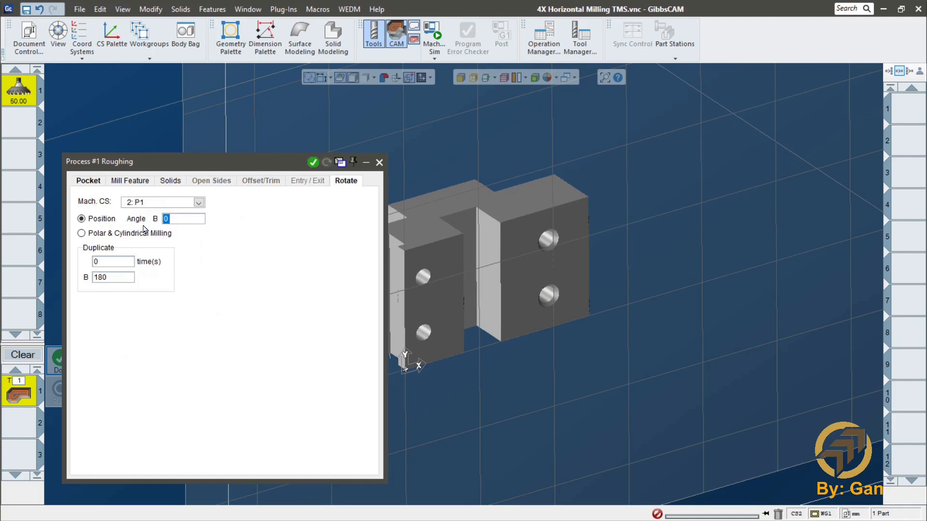
left_click(87, 182)
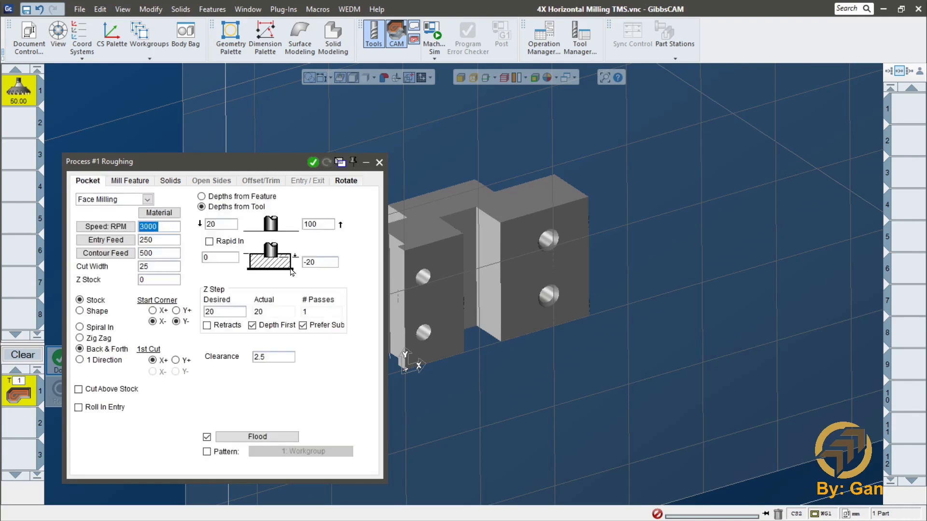
Take the p1stk stock out of the Body Bag and set the process's top surface Z to 5.
left_click(226, 257)
left_click(326, 262)
left_click(187, 46)
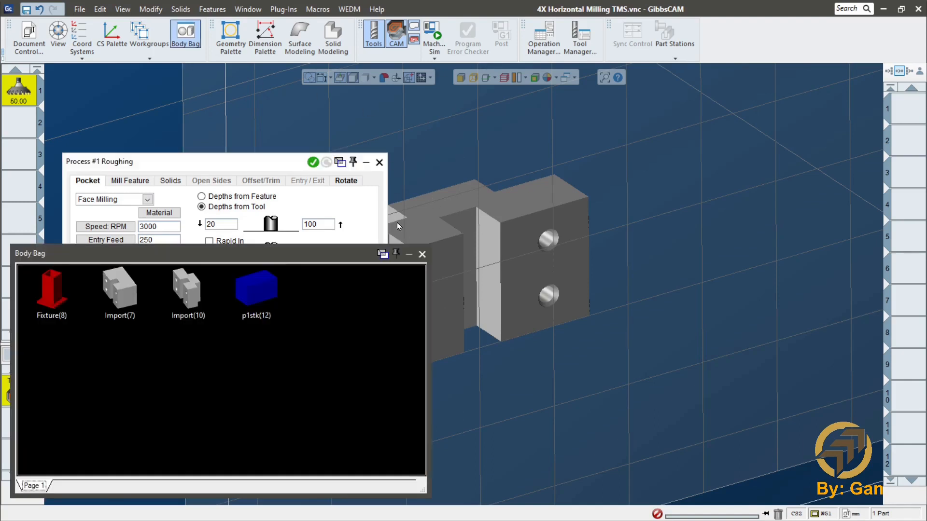
double_click(263, 291)
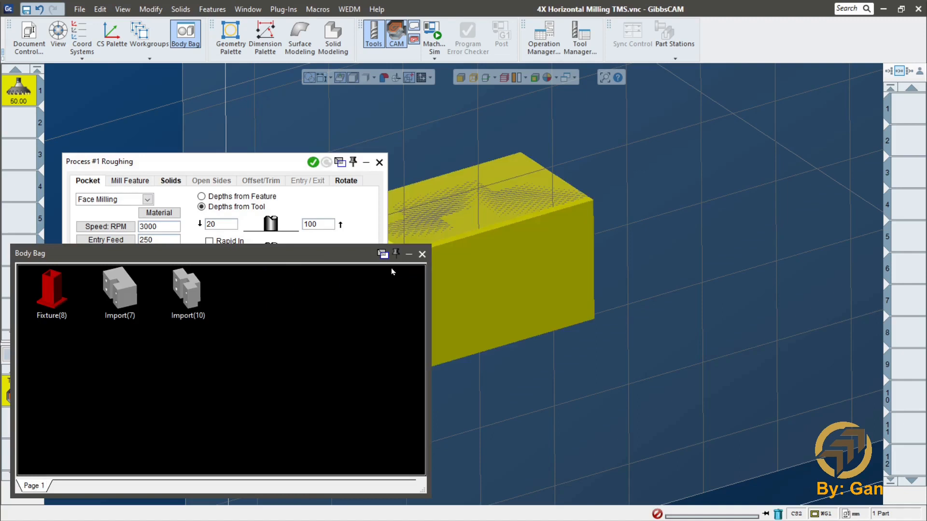
left_click(421, 254)
left_click(210, 258)
type("5")
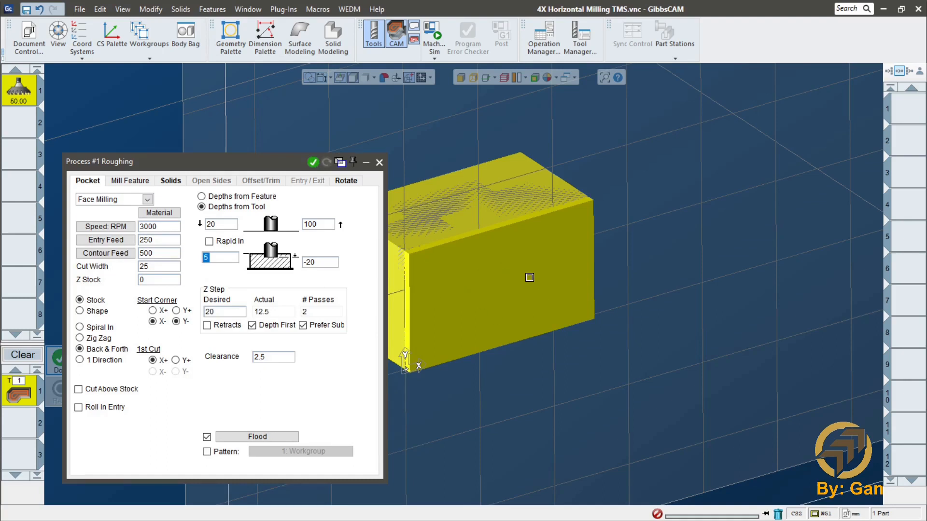
Return the p1stk stock to the Body Bag, and set the process's final Z depth to 0 and entry clearance to 10.
left_click(323, 265)
double_click(506, 271)
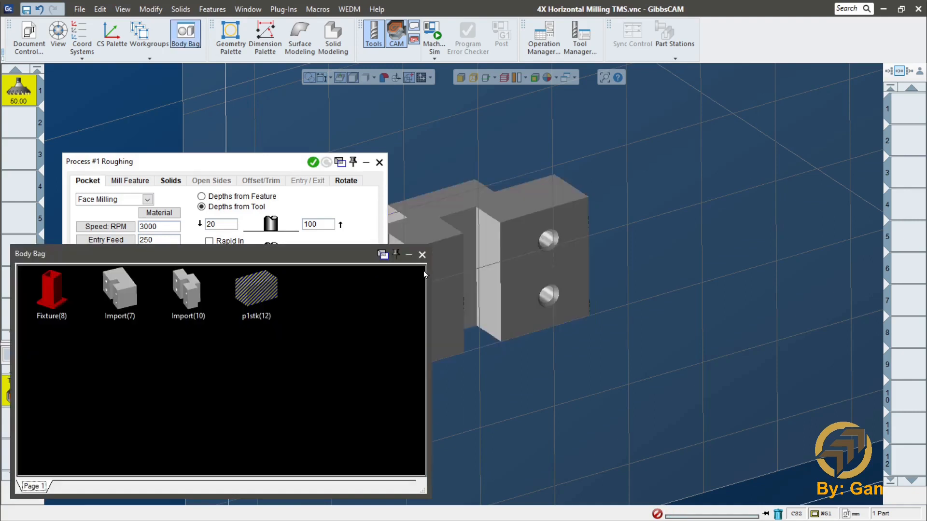
left_click(422, 254)
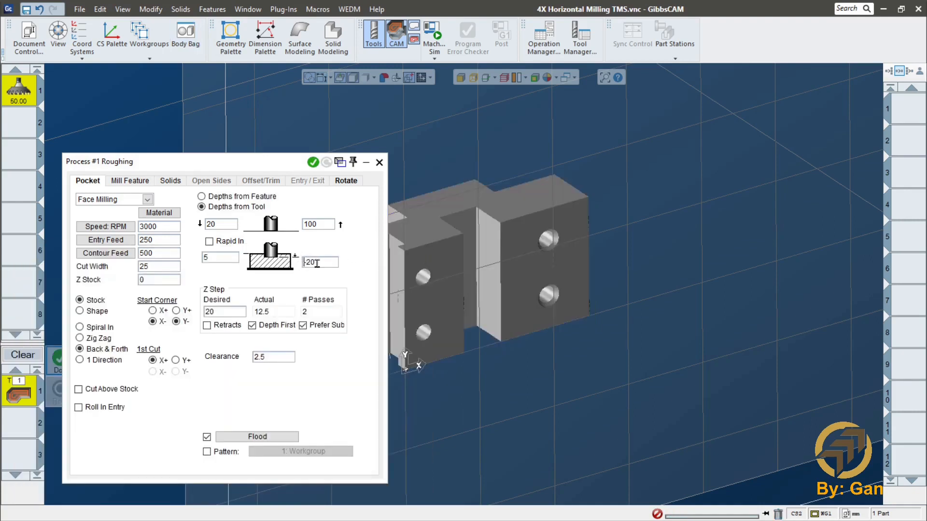
left_click(318, 262)
type("0")
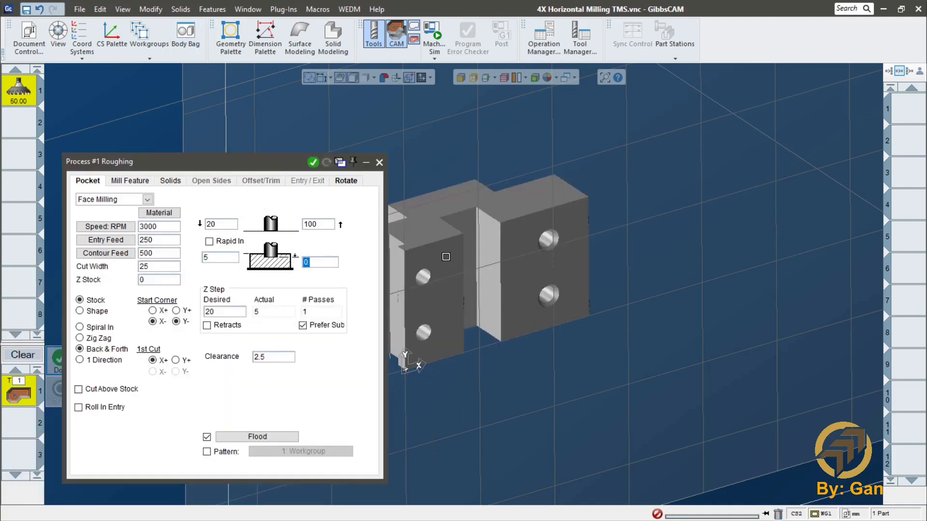
double_click(230, 225)
type("10")
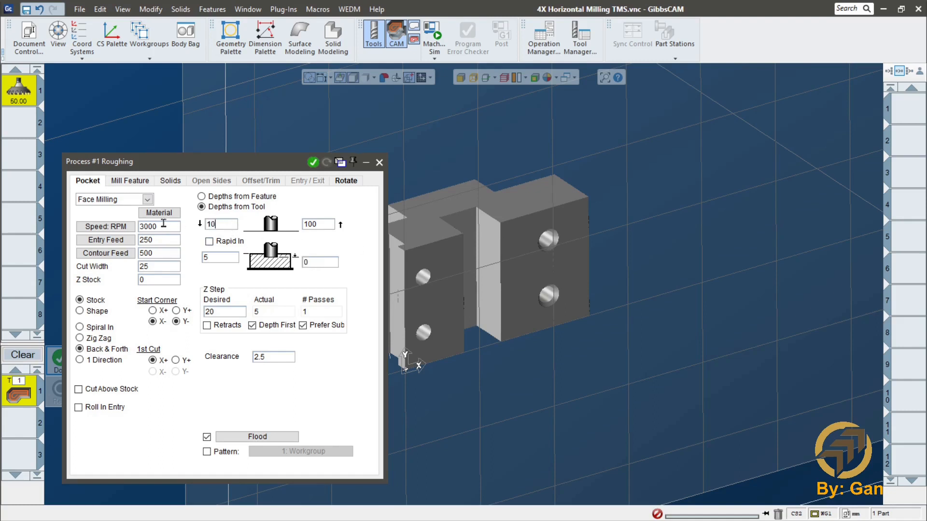
Select the p1 part body, generate the face milling operation from the process, and close the process settings.
left_click(326, 226)
left_click(445, 265)
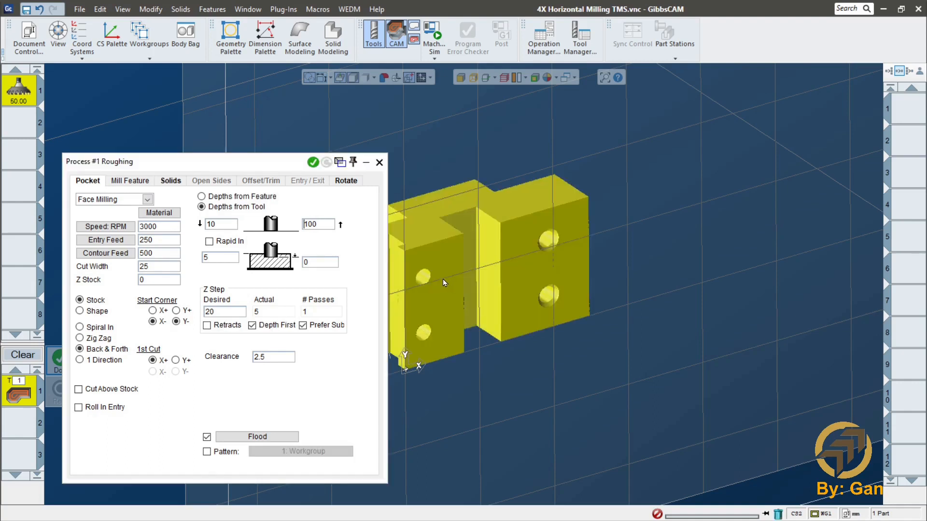
left_click(325, 162)
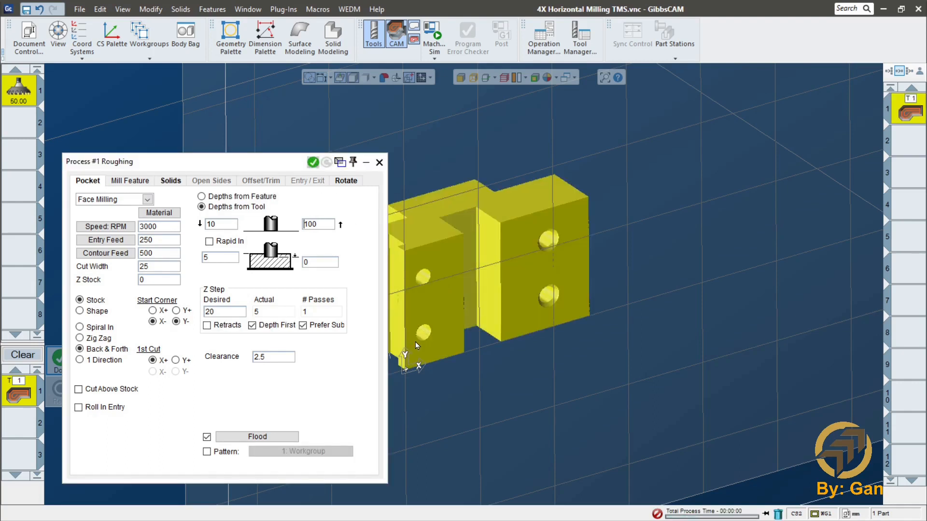
left_click(379, 162)
middle_click_drag(466, 333, 415, 338)
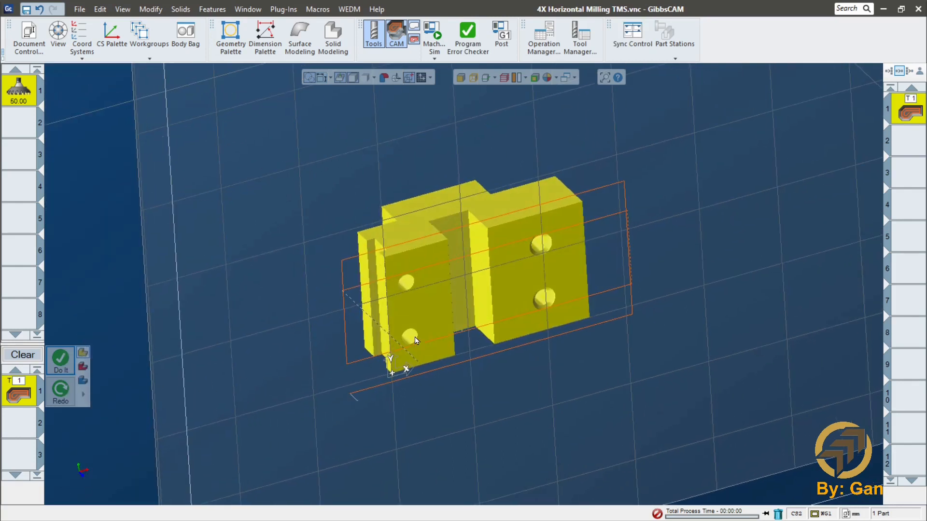
Select the empty second operation slot and deselect the part body.
middle_click_drag(507, 390, 479, 293)
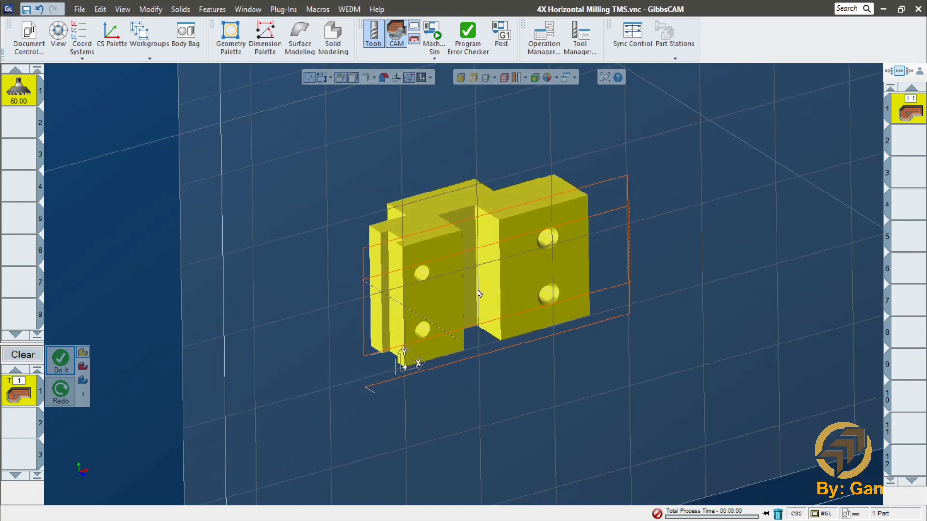
left_click(913, 146)
middle_click_drag(589, 303, 589, 303)
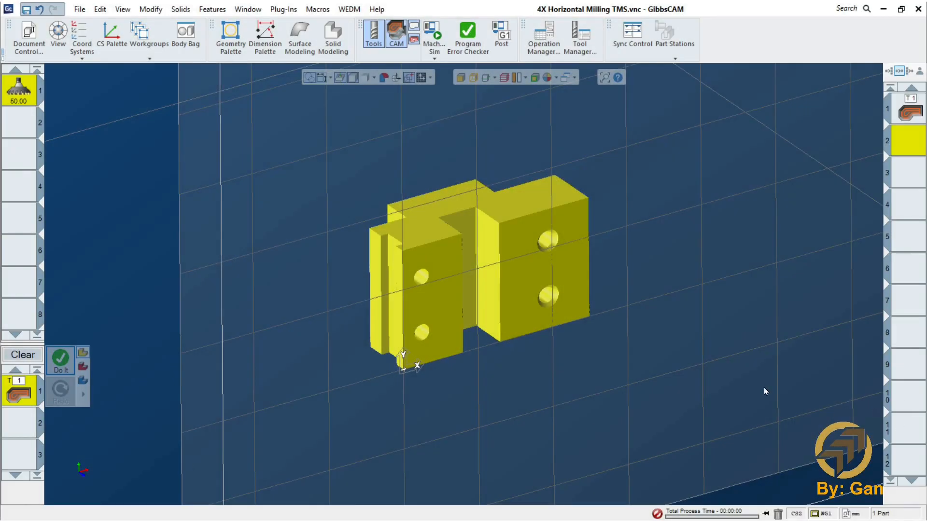
left_click(718, 305)
middle_click_drag(671, 297, 494, 345)
middle_click_drag(439, 227, 528, 264)
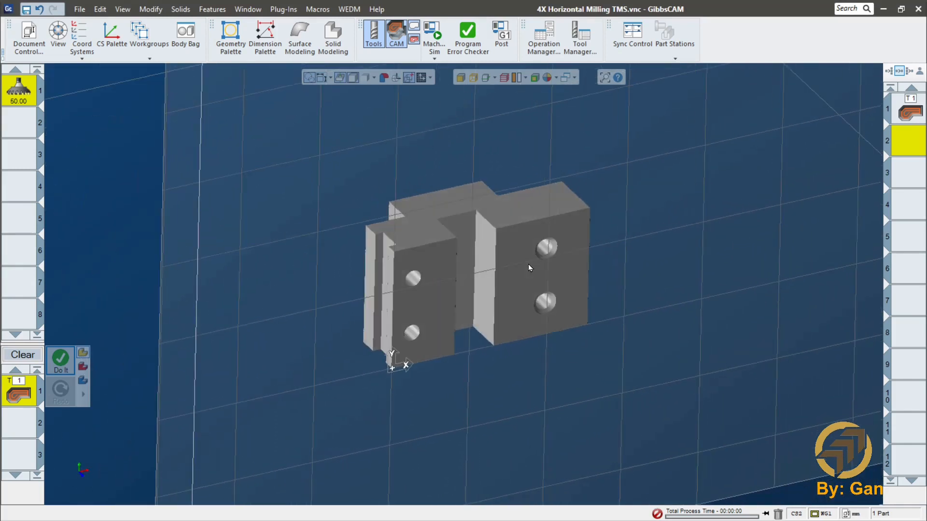
middle_click_drag(478, 290, 508, 295)
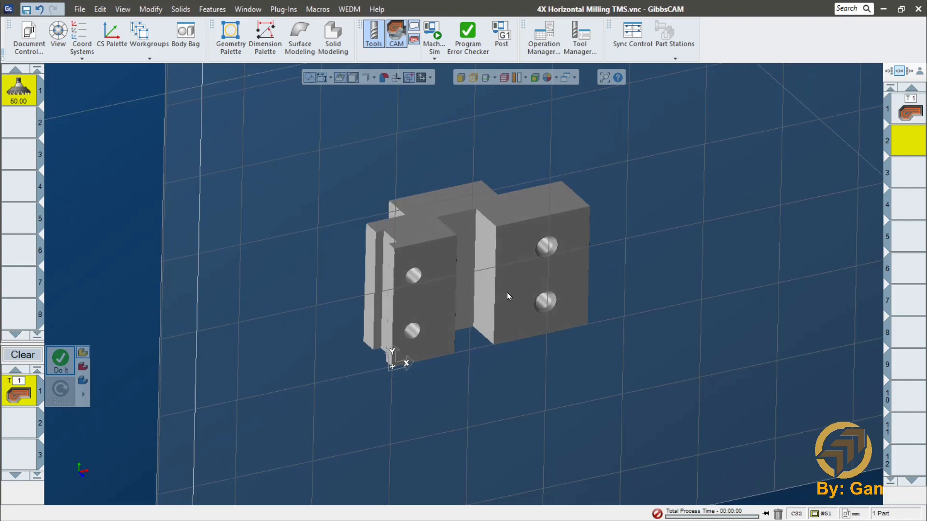
Create milling tool 2 as a rough end mill (rEM) with a 25 mm diameter.
left_click(33, 118)
double_click(28, 122)
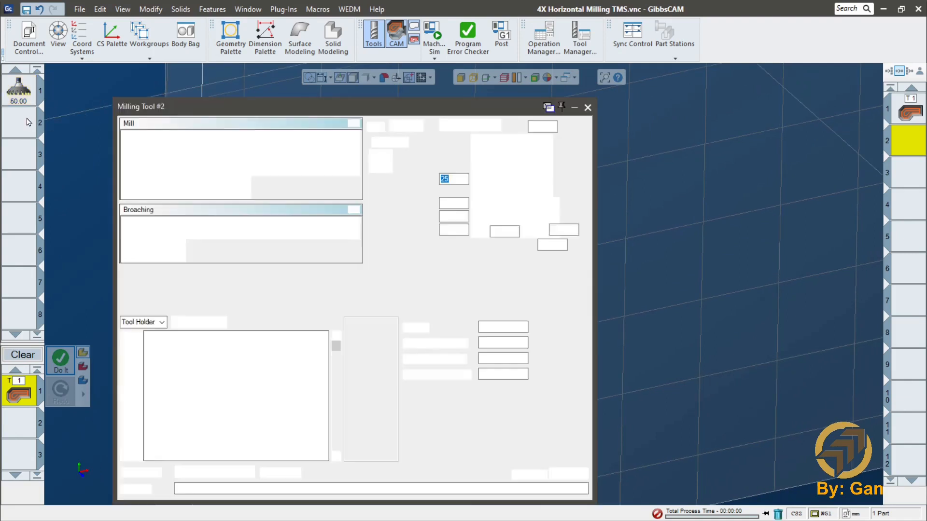
mouse_move(272, 105)
left_mouse_down()
mouse_move(279, 59)
mouse_move(277, 108)
mouse_move(286, 94)
left_mouse_up()
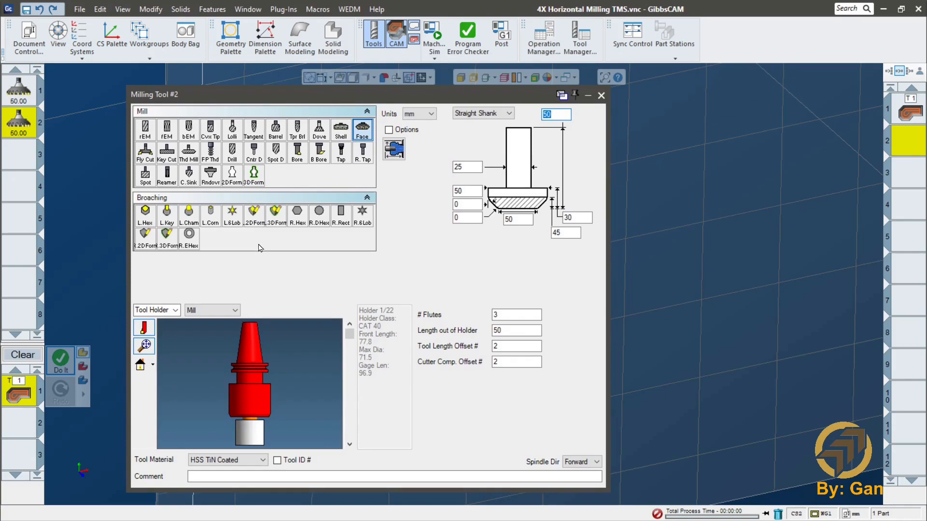
left_click(145, 130)
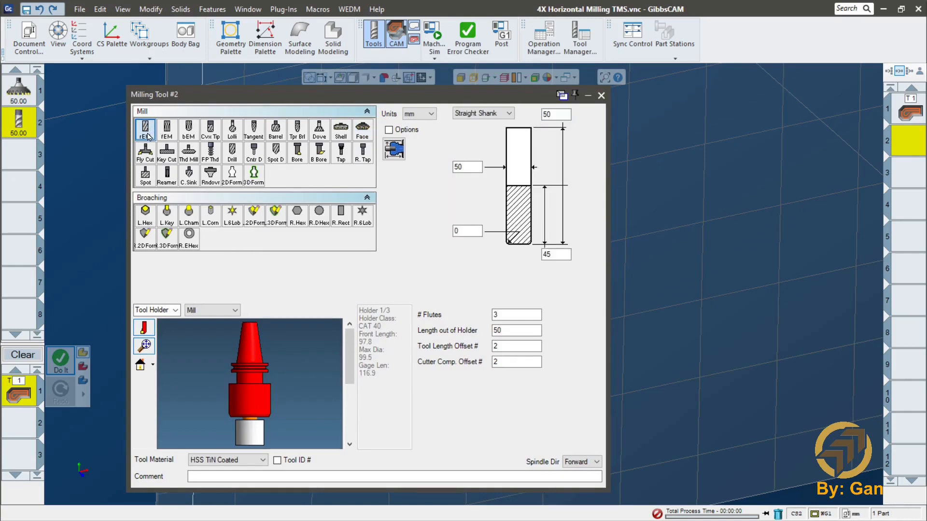
double_click(472, 170)
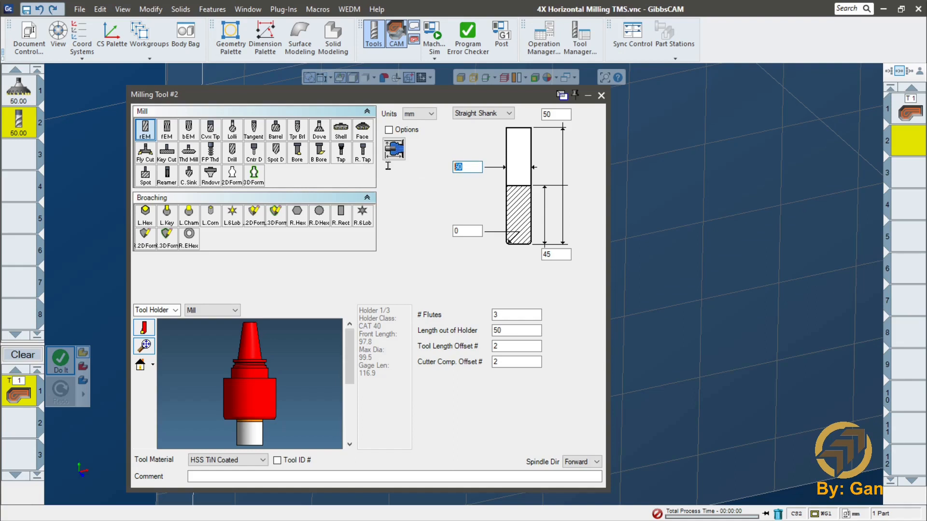
type("25")
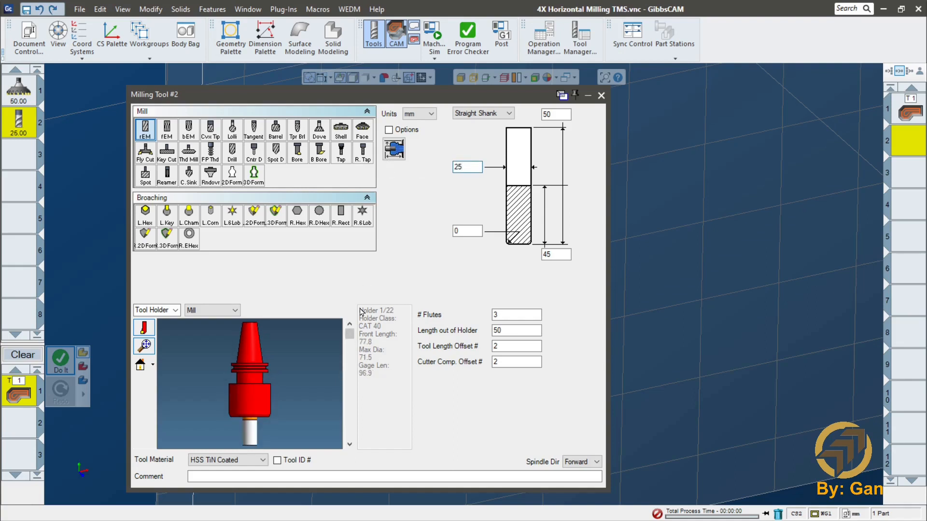
left_click(601, 95)
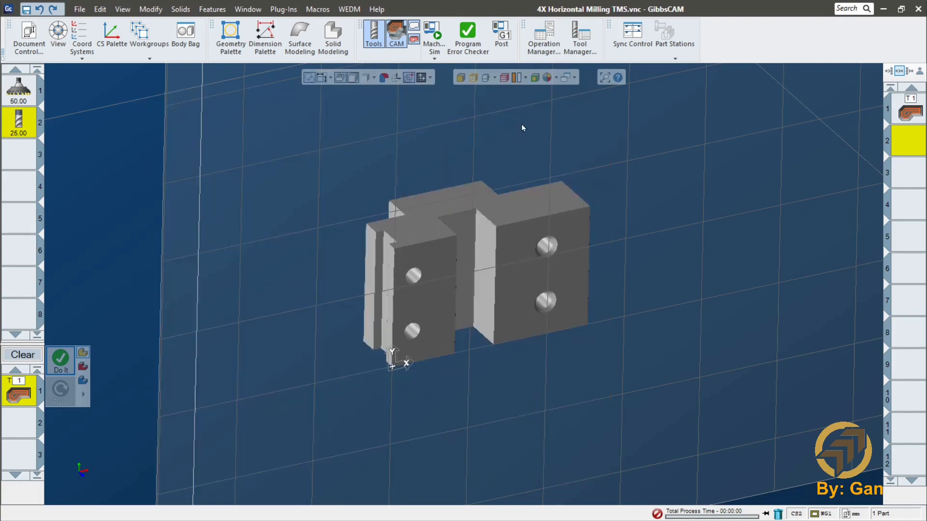
Assign tool 2 to the first process and change the process type to Contour.
double_click(19, 394)
right_click(19, 394)
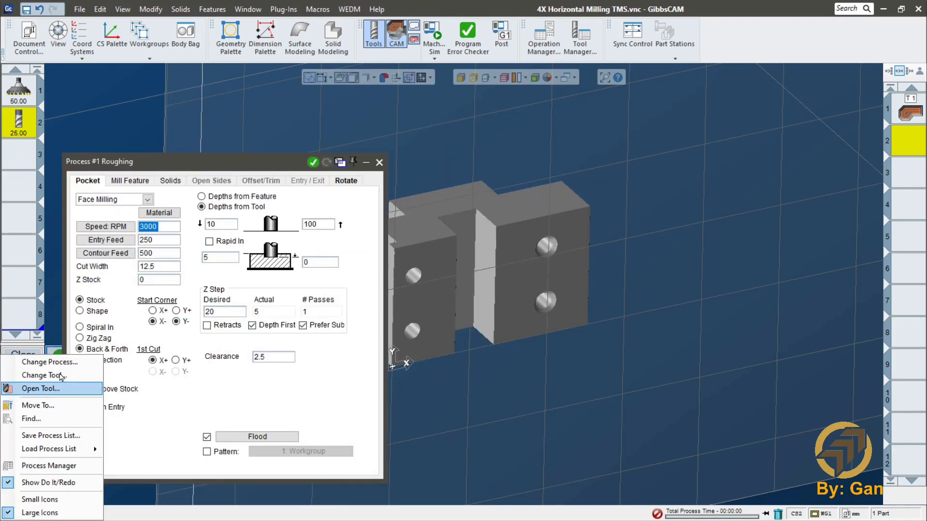
left_click(65, 366)
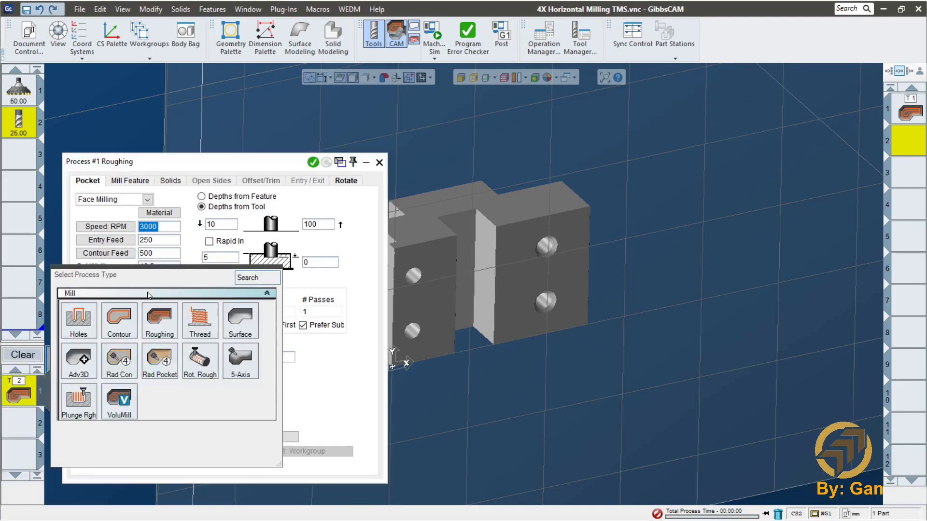
left_click(117, 320)
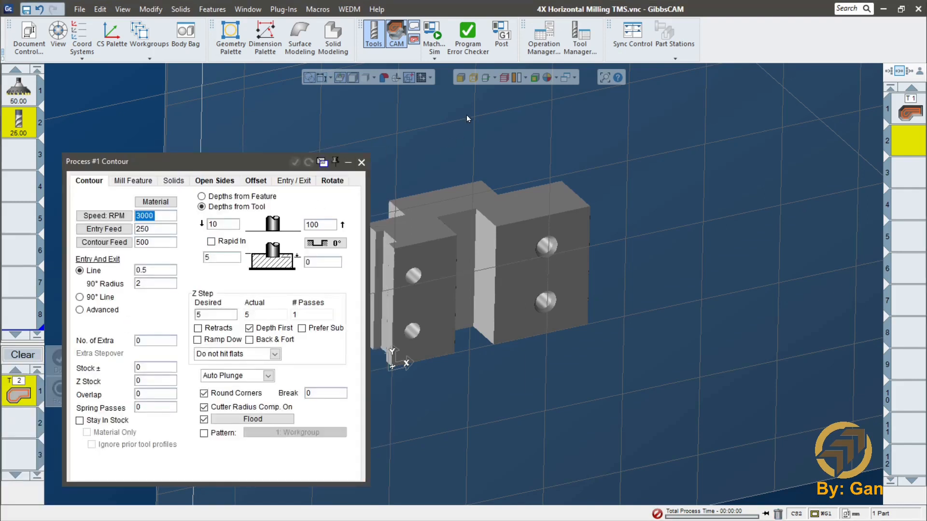
Turn on the Profiler and move its plane into the part so that it slices both front blocks and their holes.
left_click(485, 77)
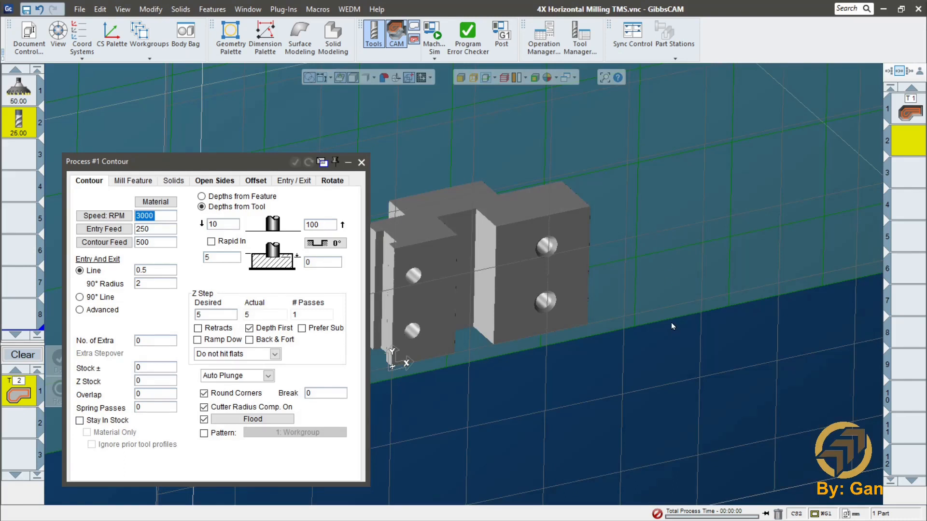
left_click_drag(670, 319, 643, 391)
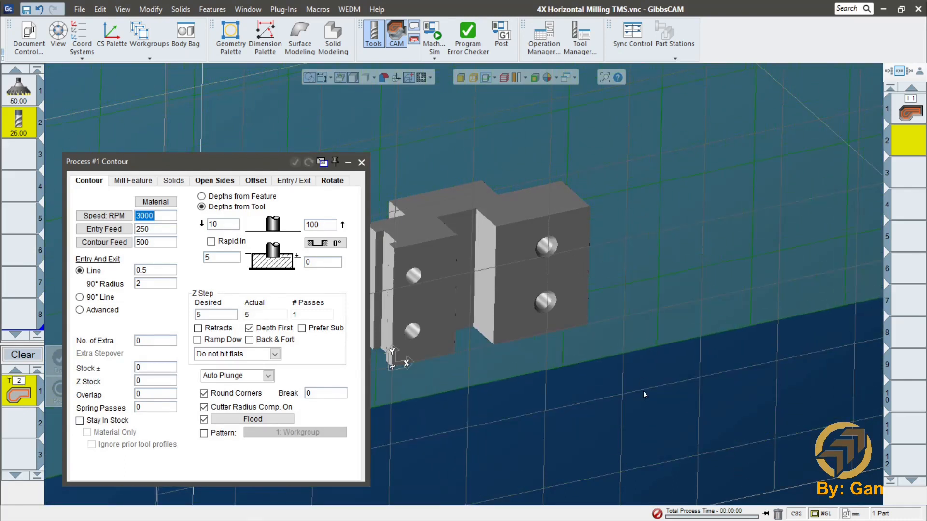
scroll(645, 374, "down", 8)
middle_click_drag(648, 377, 588, 306)
left_click_drag(385, 322, 477, 362)
scroll(501, 261, "up", 5)
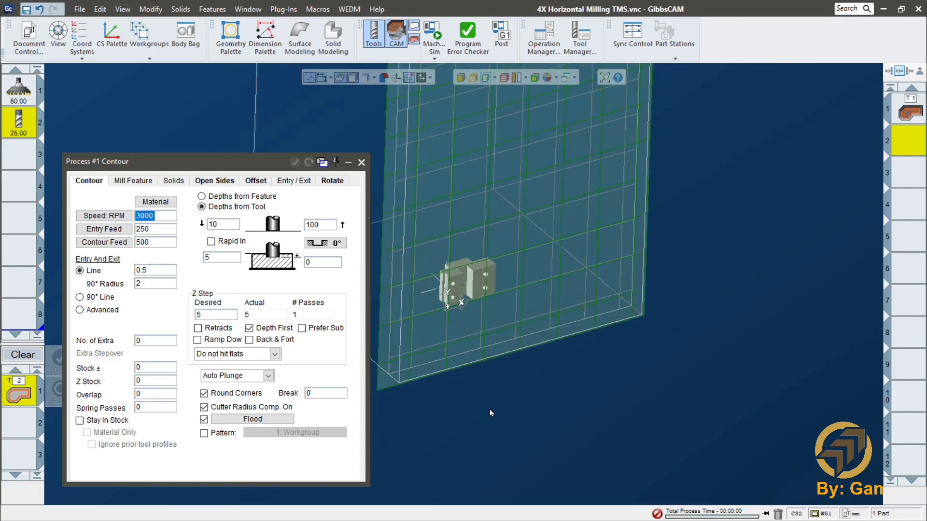
scroll(682, 359, "down", 1)
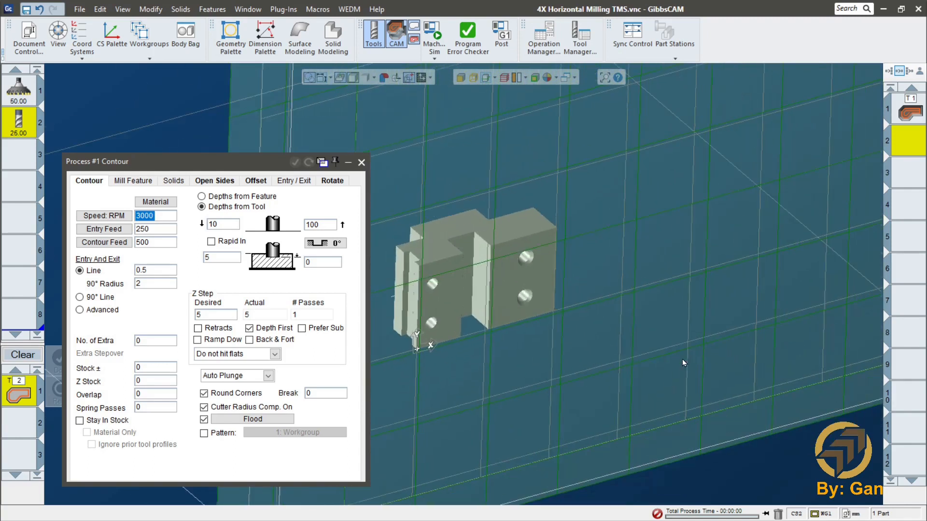
left_click_drag(637, 457, 660, 460)
middle_click_drag(629, 453, 730, 454)
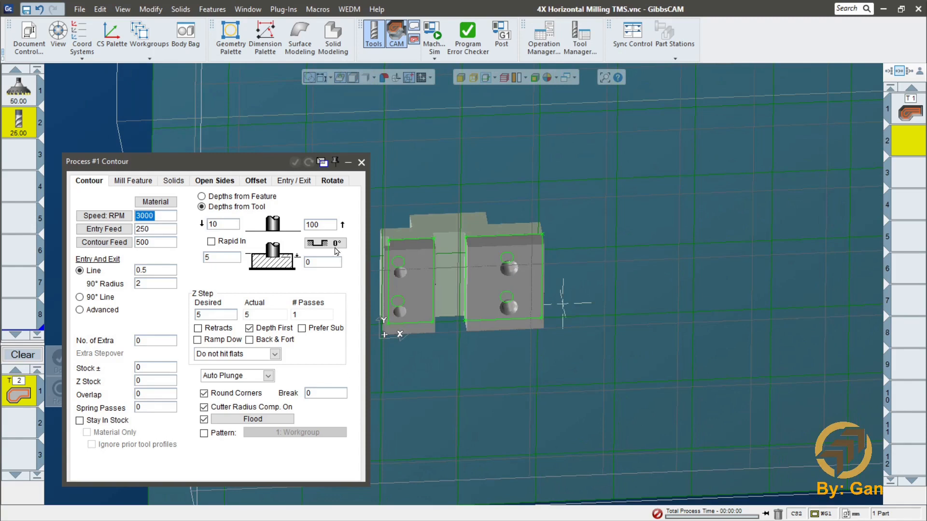
Pick the slot-side edge of the smaller block as the contour, extending its start and end points beyond the part's upper and lower edges.
double_click(433, 259)
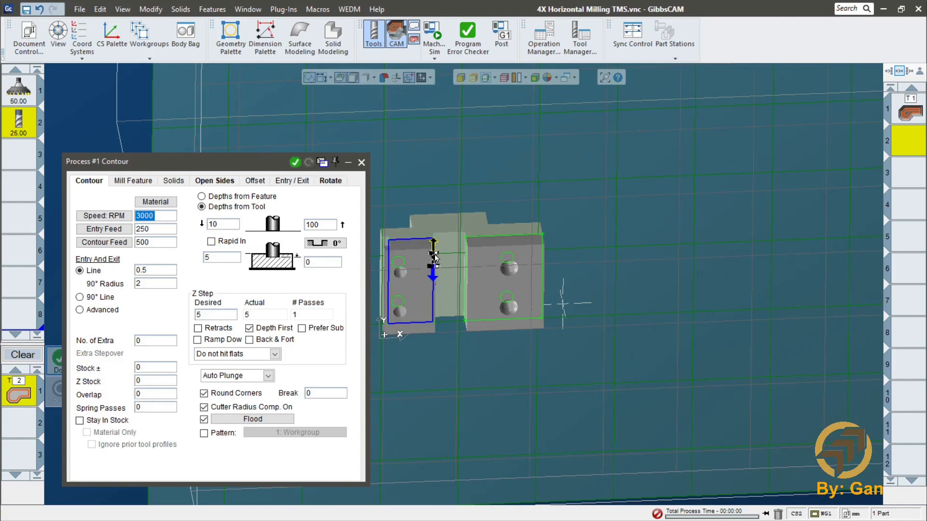
left_click(429, 182)
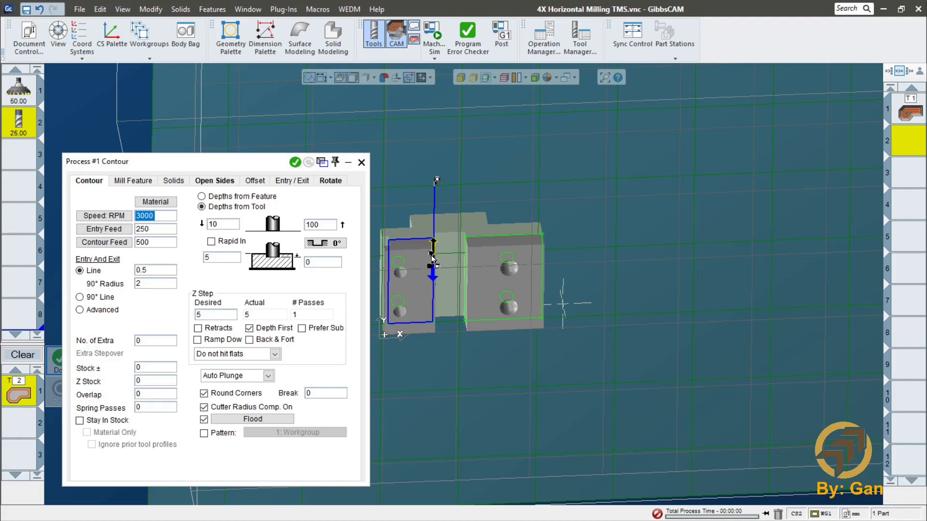
left_click(436, 389)
right_click(436, 182)
left_click(473, 188)
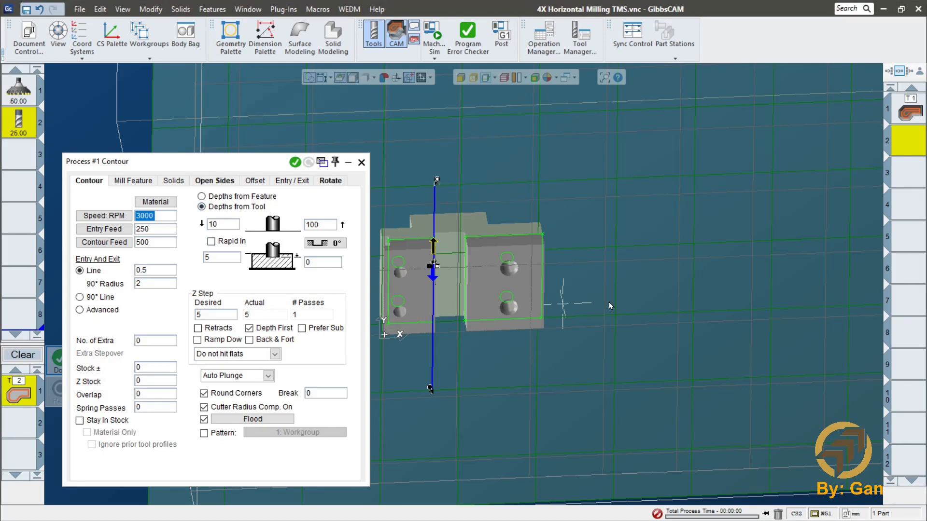
Set the contour's top surface Z to 0, final depth to -25 and desired Z step to 25, and generate the operation.
middle_click_drag(609, 306, 636, 260)
left_click_drag(220, 258, 123, 255)
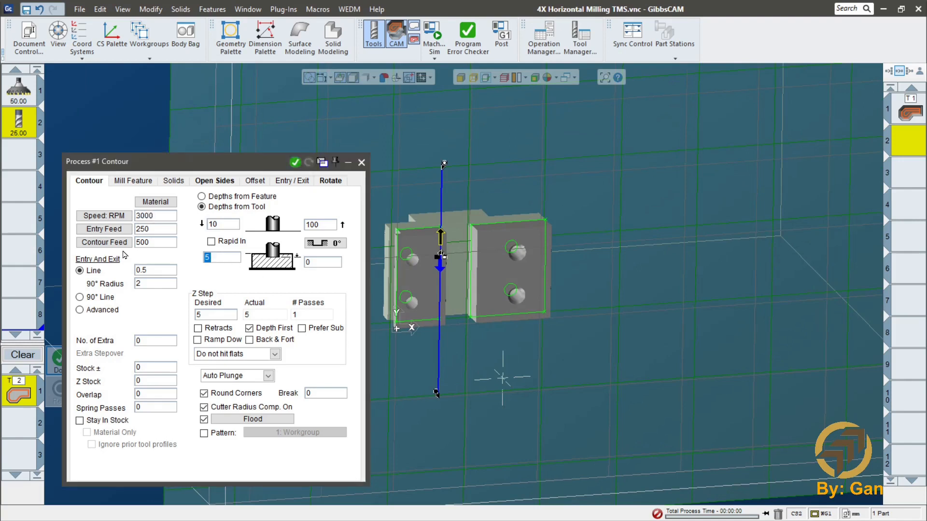
type("0")
left_click(322, 263)
left_click(451, 277, "alt")
middle_click_drag(583, 385, 625, 310)
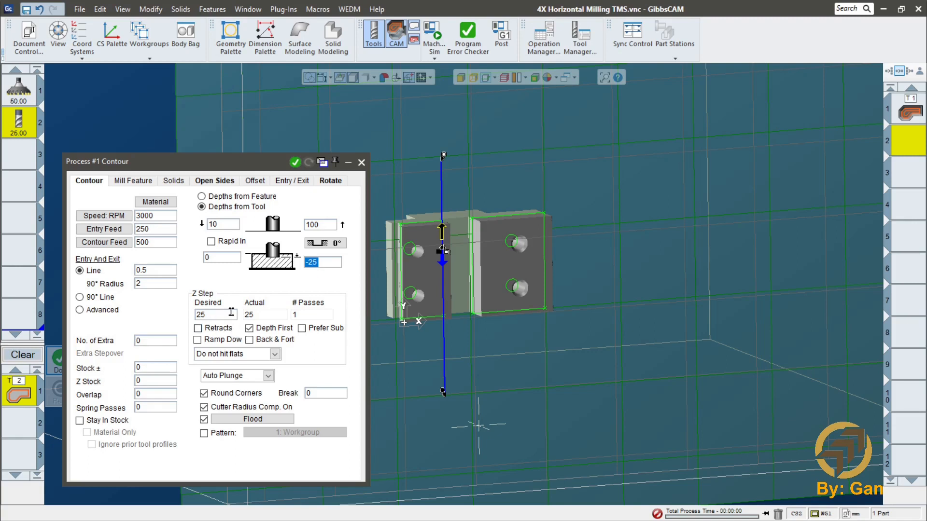
left_click(296, 163)
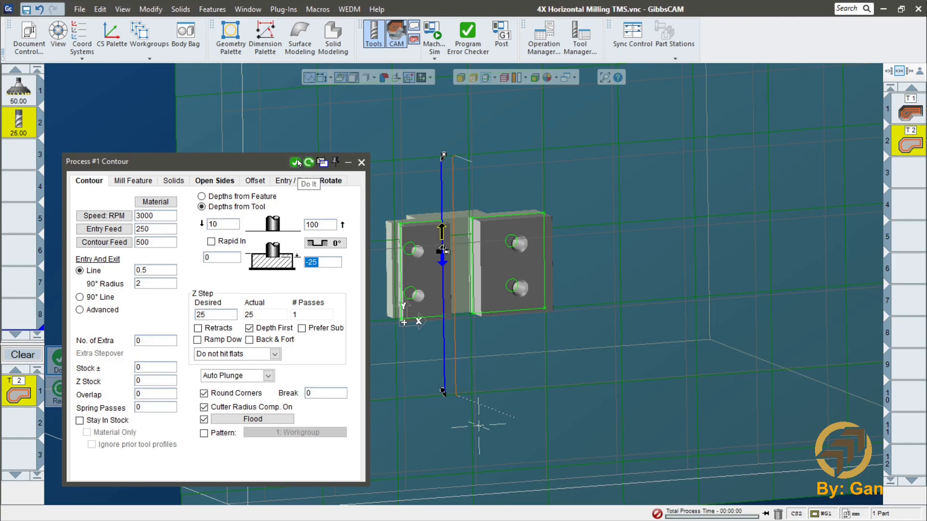
Set the contour's entry and exit line and 90° radius to 0, and regenerate the operation.
middle_click_drag(471, 228, 498, 238)
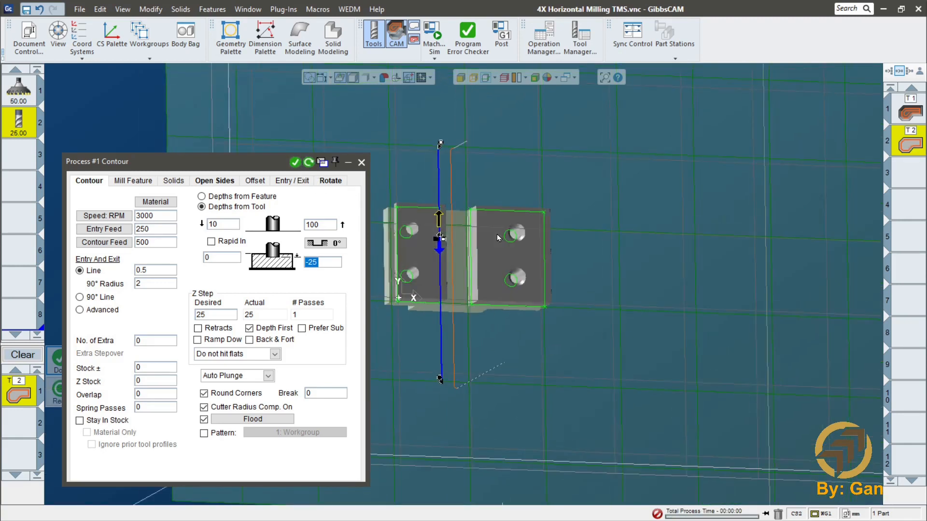
left_click_drag(162, 274, 123, 271)
type("0")
left_click_drag(151, 283, 130, 284)
type("0")
left_click(307, 165)
middle_click_drag(555, 273, 543, 384)
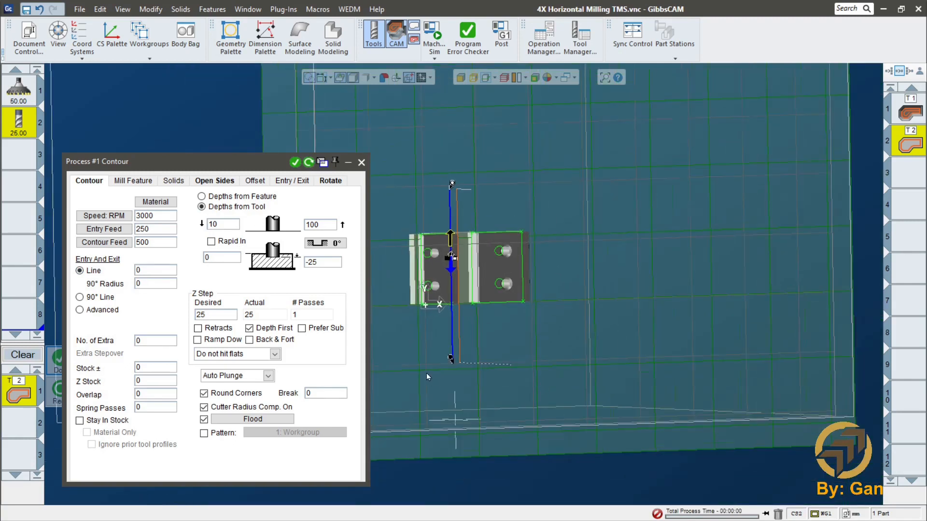
scroll(427, 373, "up", 2)
middle_click_drag(478, 202, 503, 289)
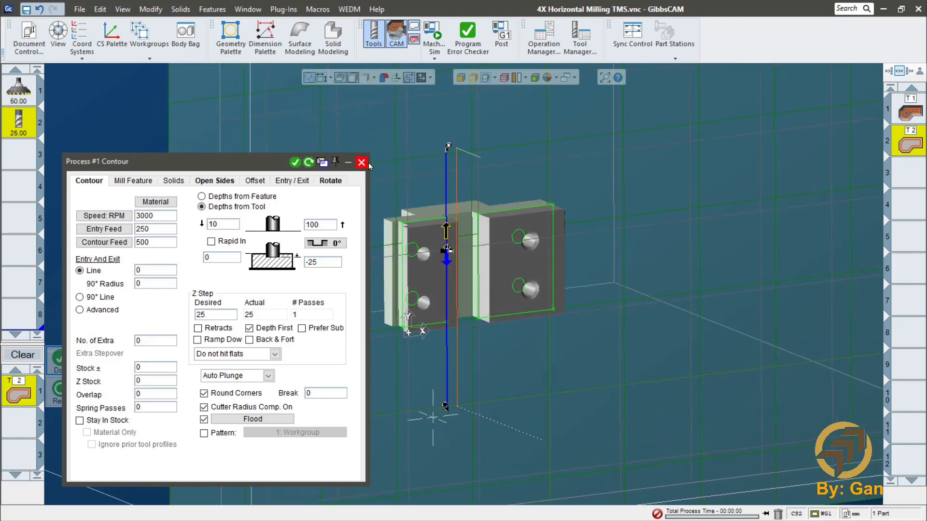
Check the contour process's Rotate settings, close the process, and select the empty third operation slot.
left_click(332, 181)
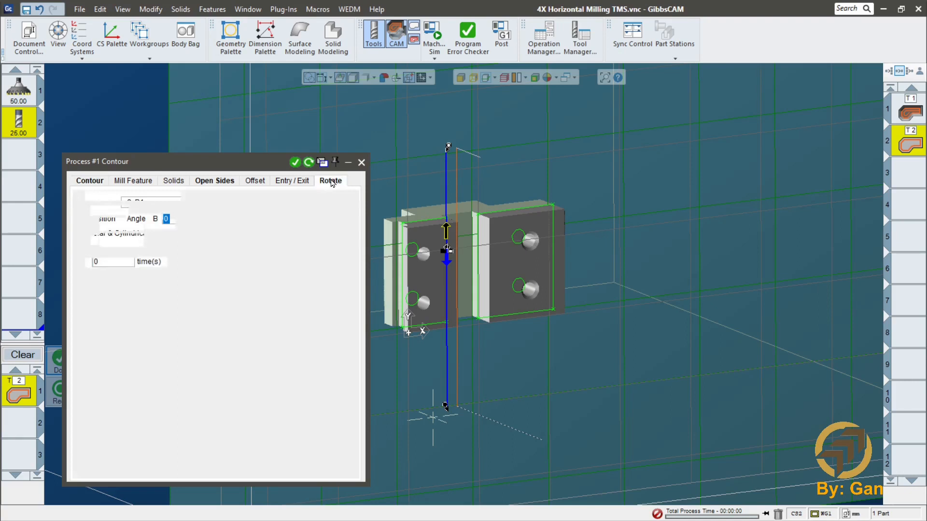
left_click(91, 183)
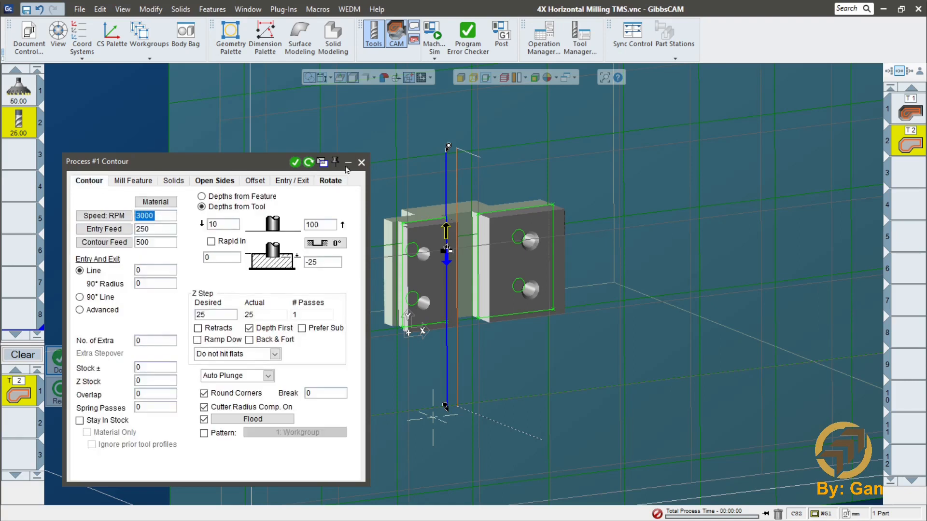
left_click(361, 162)
left_click(904, 172)
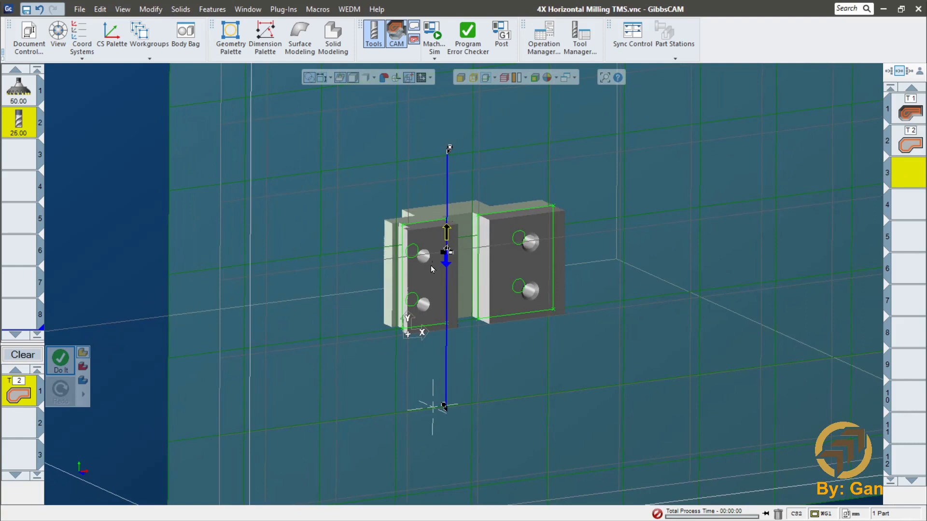
Create milling tool 3 as a drill with a 10 mm diameter.
double_click(19, 166)
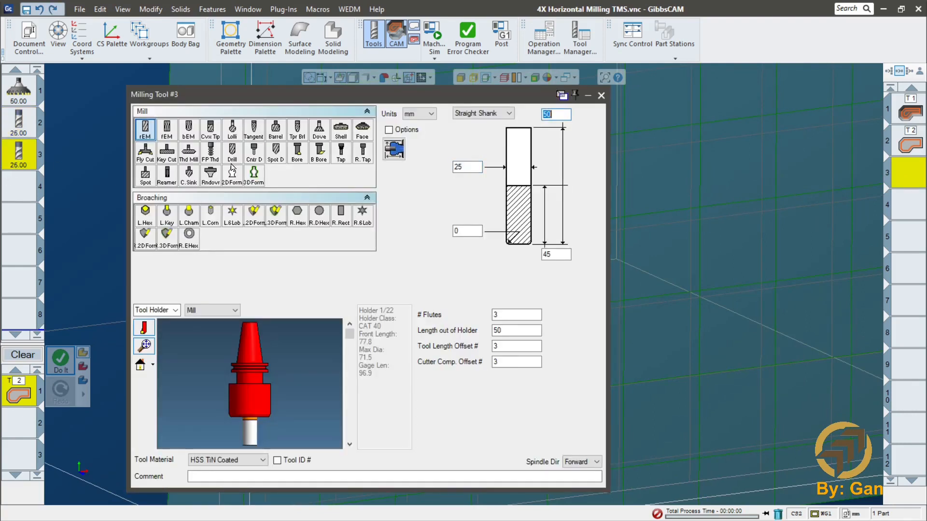
left_click(232, 154)
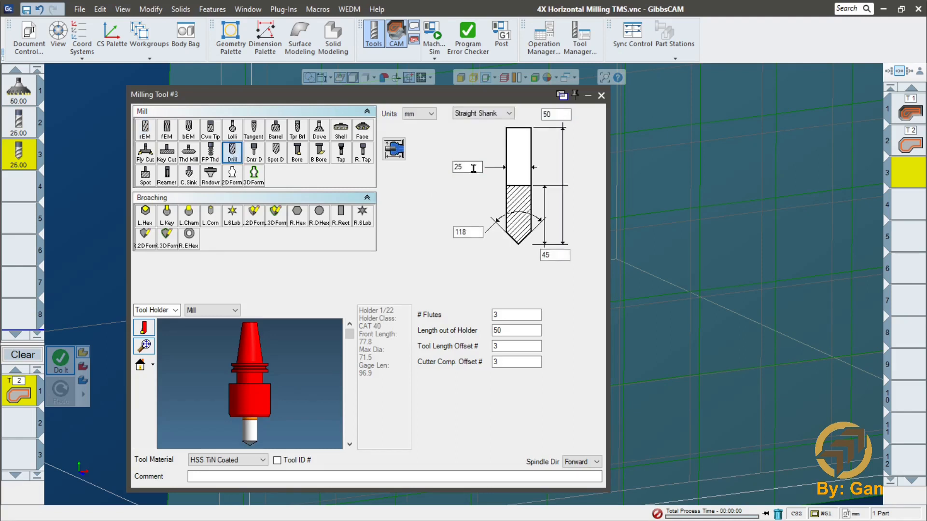
type("10")
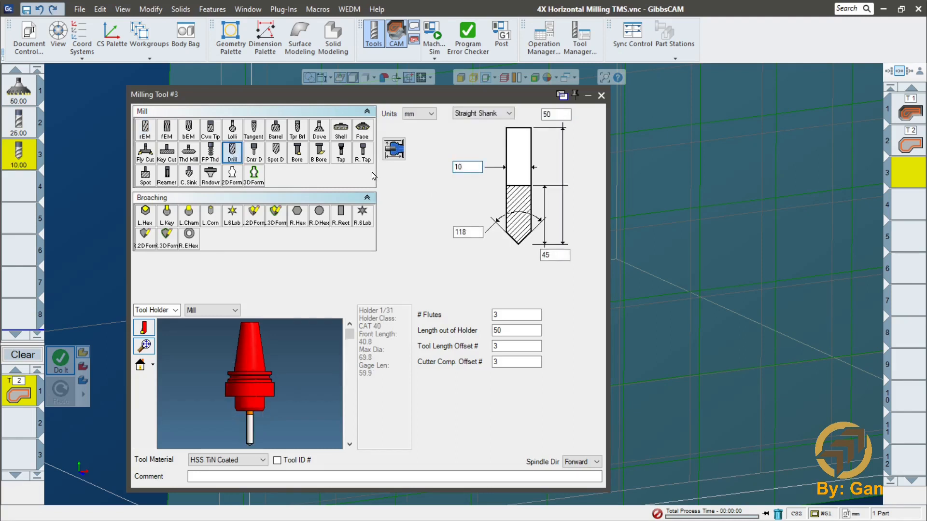
left_click(601, 95)
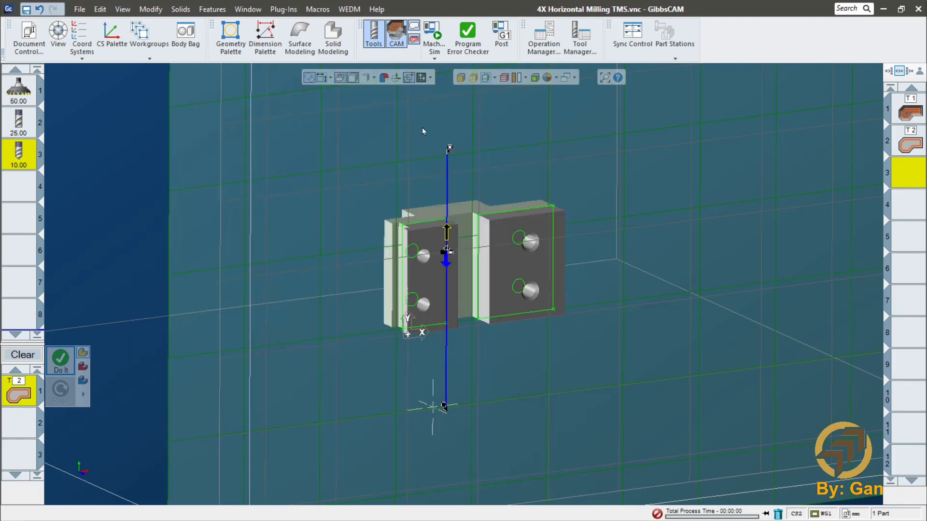
Assign drill tool 3 to process 1, change the process type to Holes, and check its Rotate settings.
left_click_drag(25, 162, 14, 395)
double_click(14, 396)
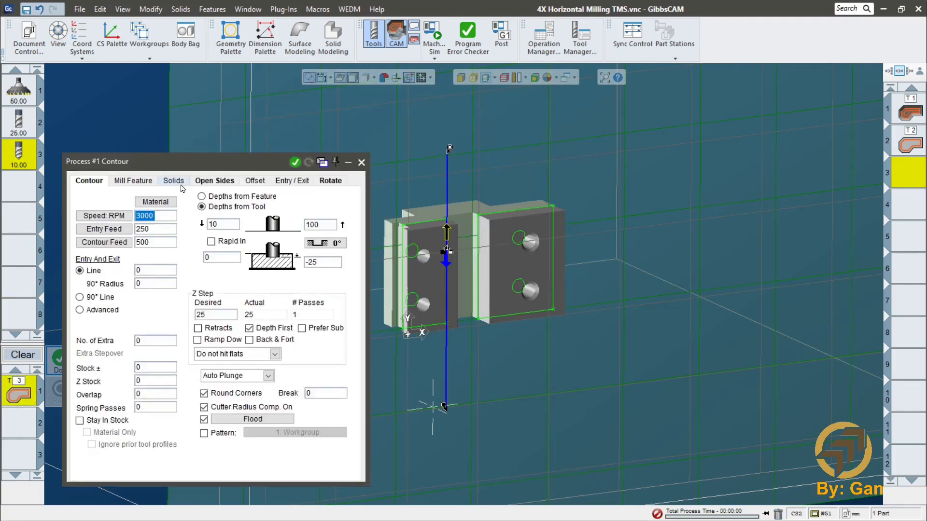
right_click(14, 388)
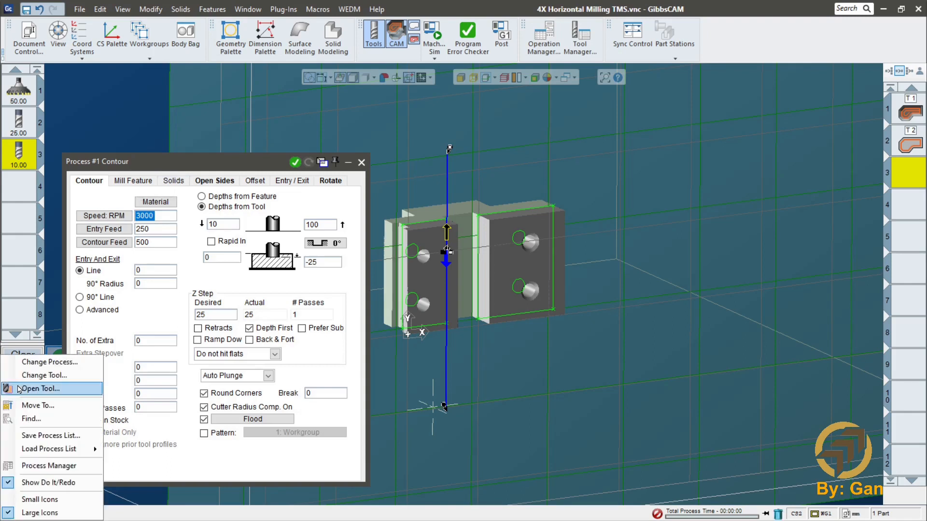
left_click(34, 361)
double_click(80, 323)
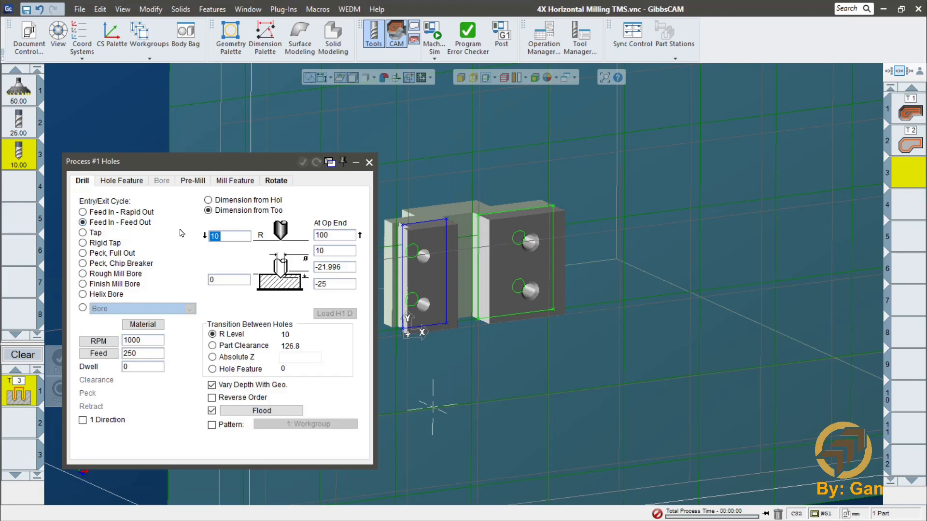
left_click(276, 181)
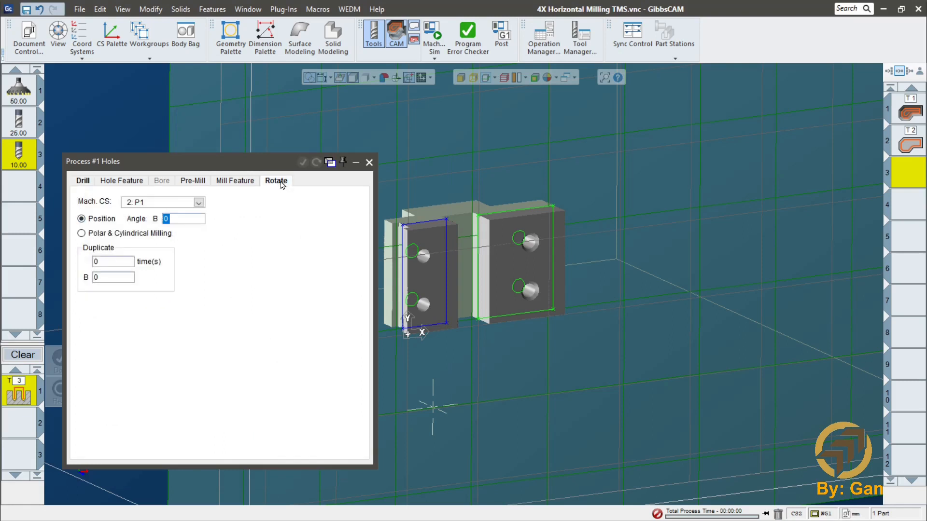
left_click(85, 183)
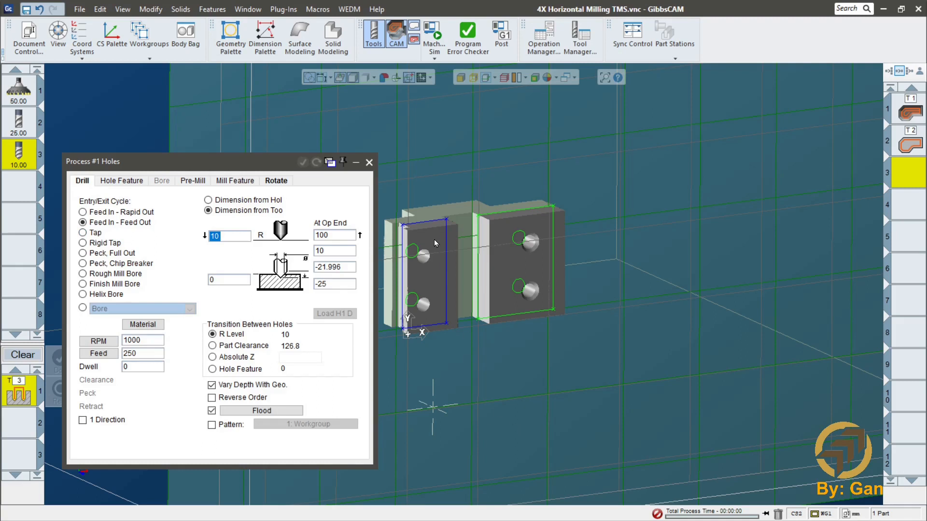
Select the part's four hole circles and set the full-diameter drilling depth to -33 with the top surface at 0.
left_click(418, 250)
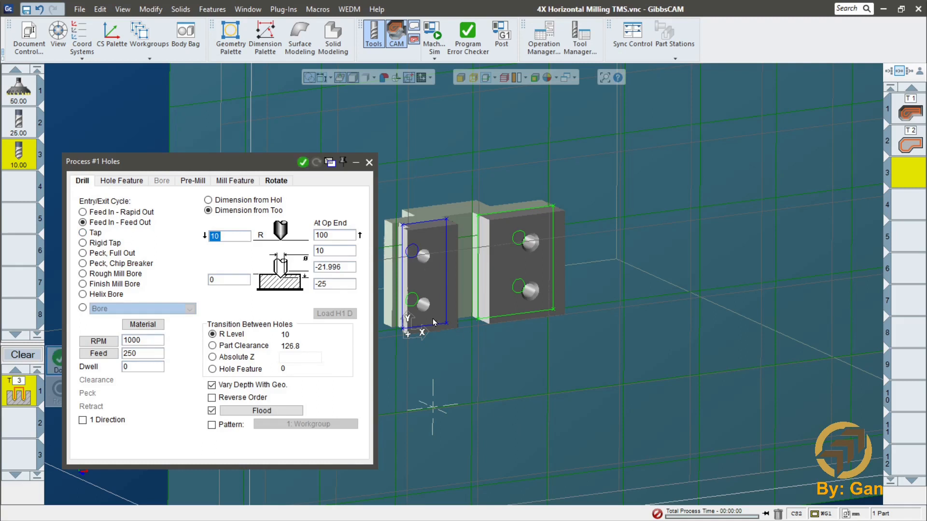
scroll(439, 293, "up", 5)
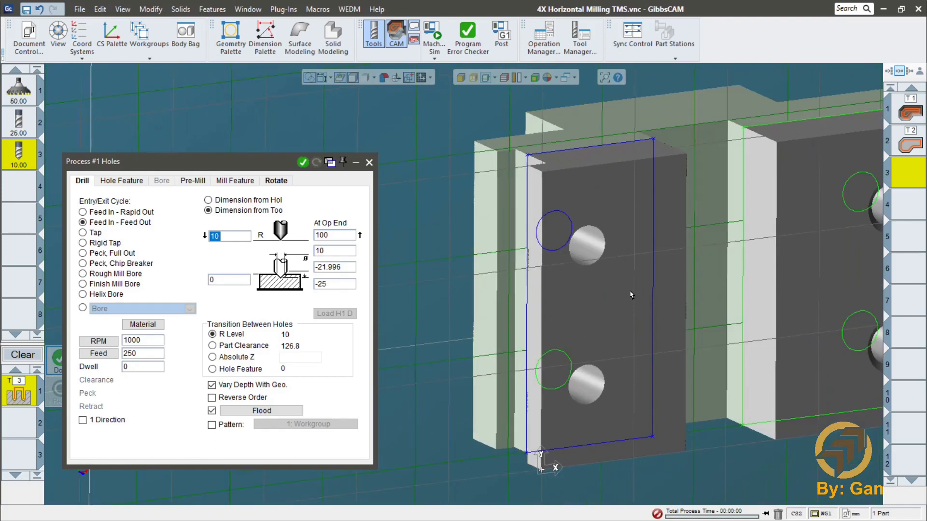
middle_click_drag(631, 295, 551, 291)
left_click(226, 281)
double_click(227, 282)
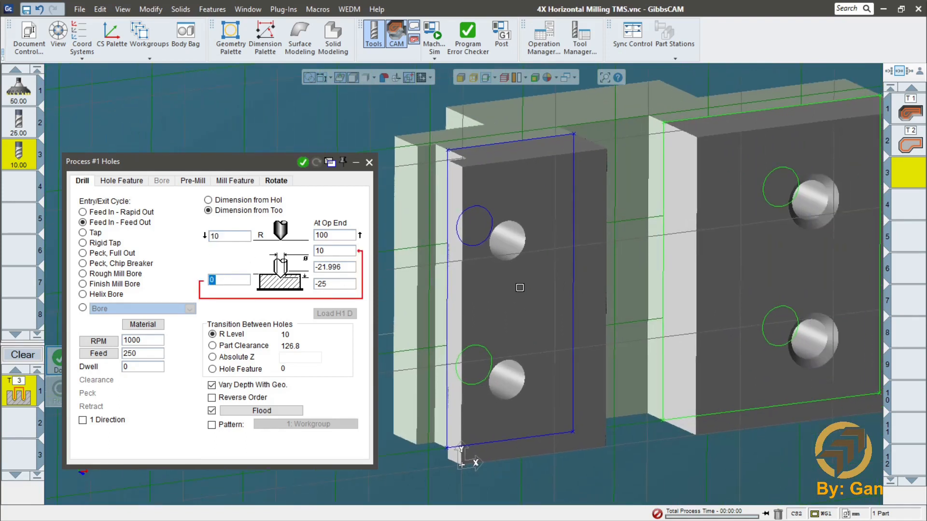
double_click(338, 267)
type("-33")
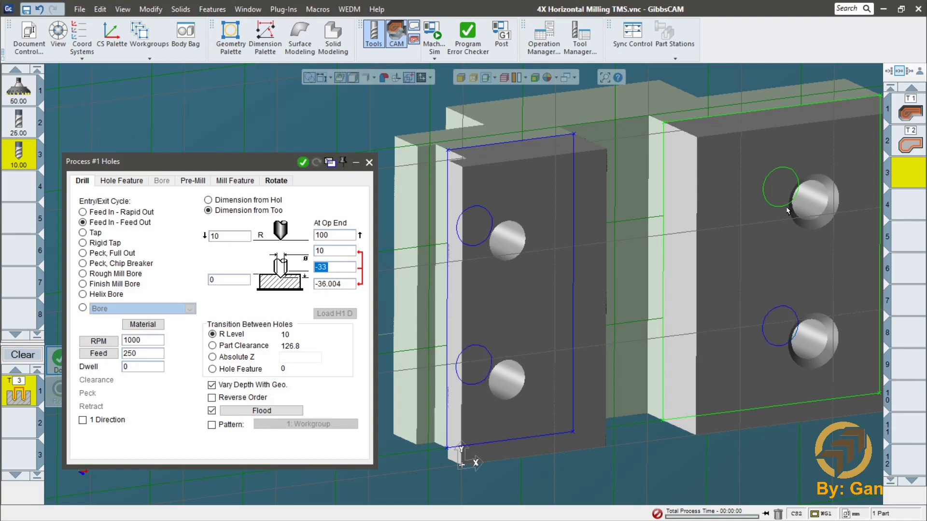
Generate the drilling operation for the four holes and close the Holes process.
scroll(503, 414, "down", 3)
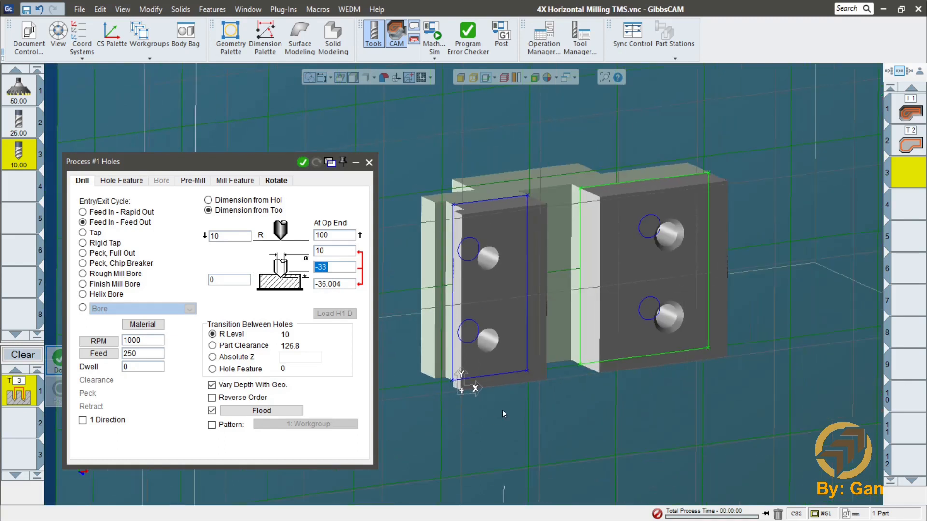
left_click(302, 162)
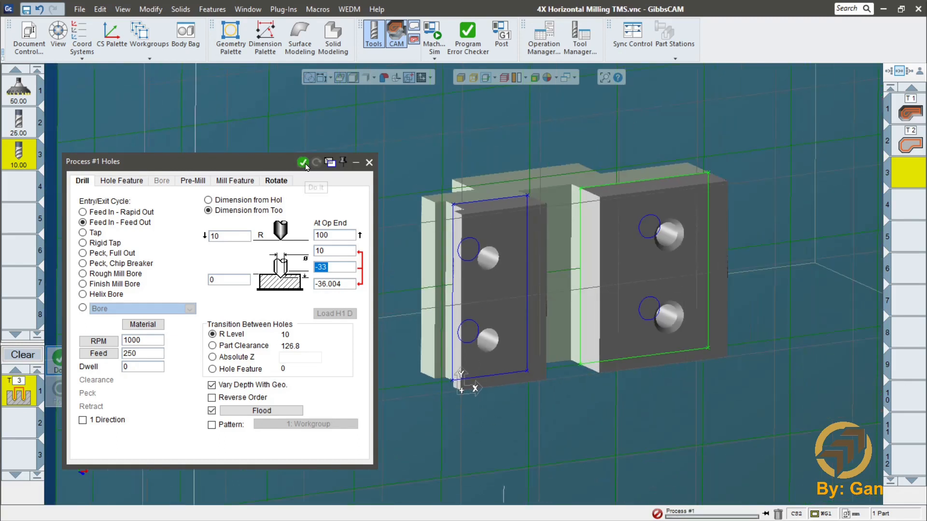
middle_click_drag(610, 363, 616, 322)
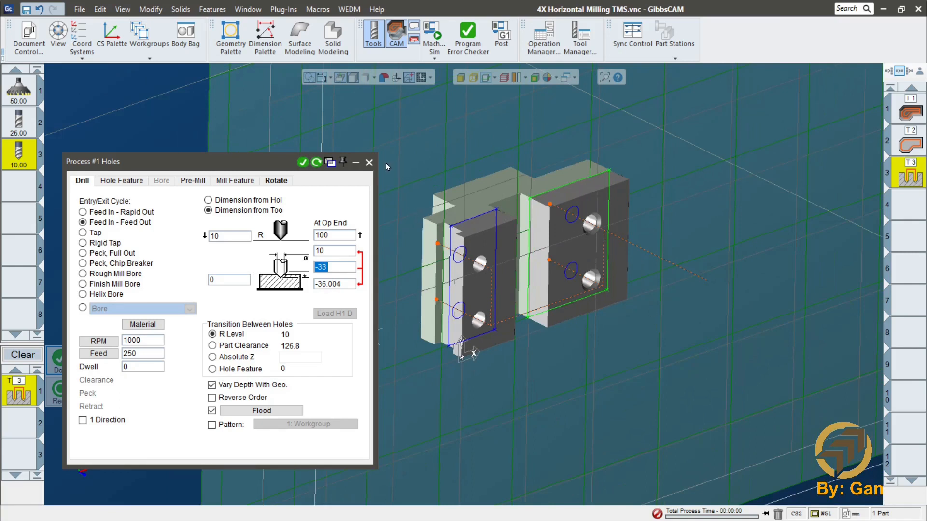
left_click(369, 162)
left_click(135, 236)
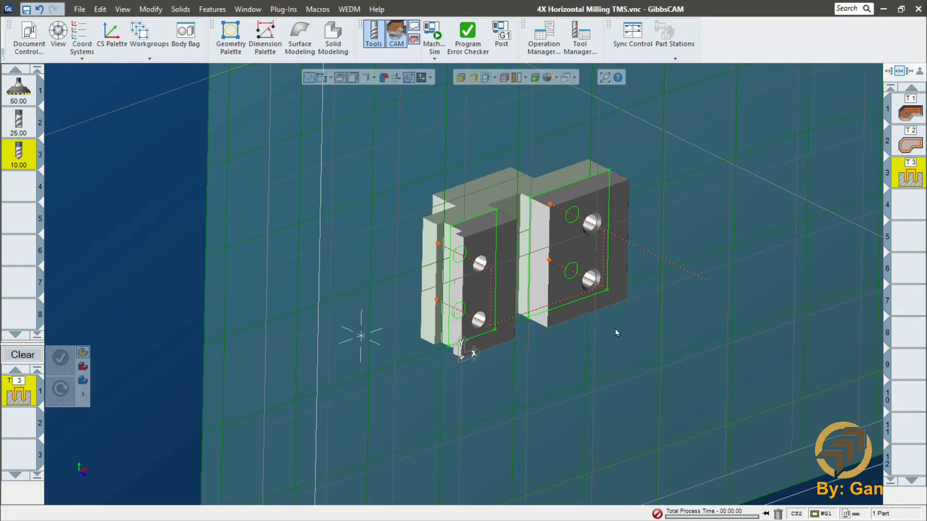
Select the empty fourth operation slot and hide the green geometry around the part.
middle_click_drag(616, 333, 441, 252)
scroll(482, 246, "up", 3)
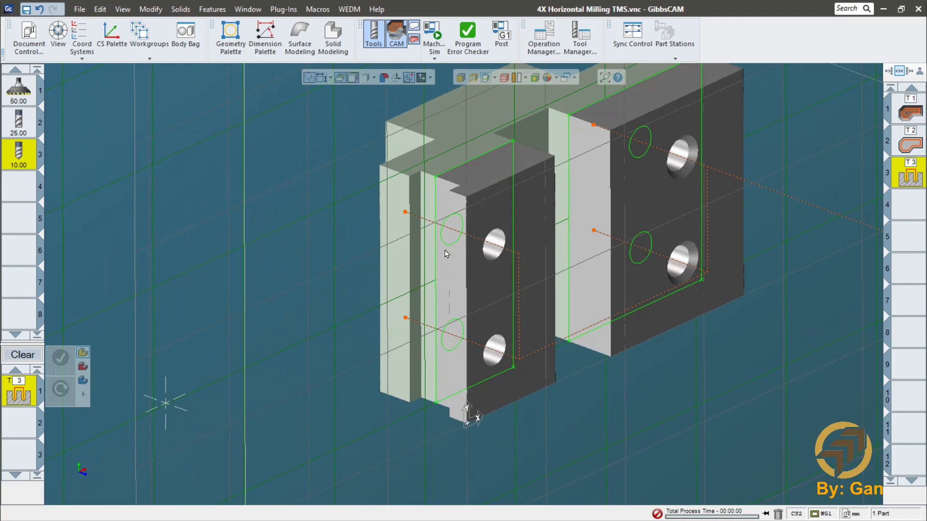
left_click(907, 210)
middle_click_drag(676, 290, 643, 281)
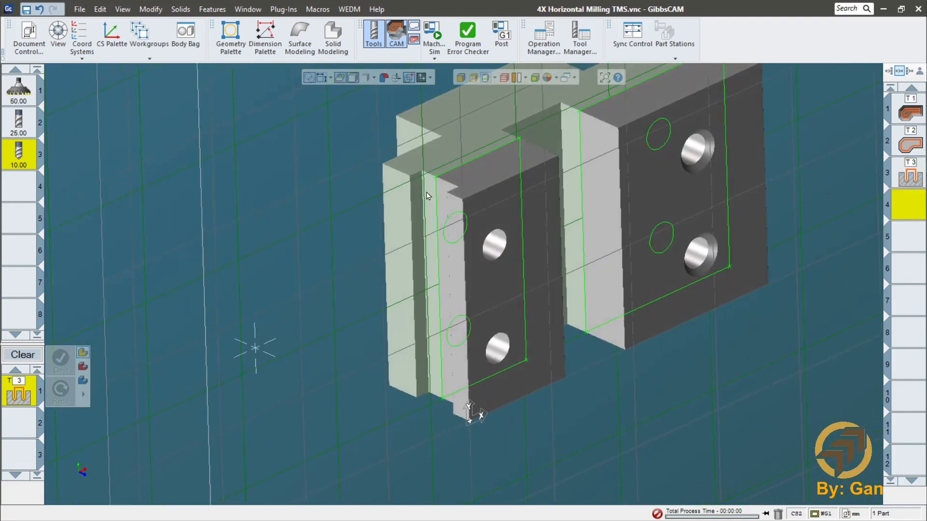
left_click(485, 79)
middle_click_drag(485, 204, 477, 220)
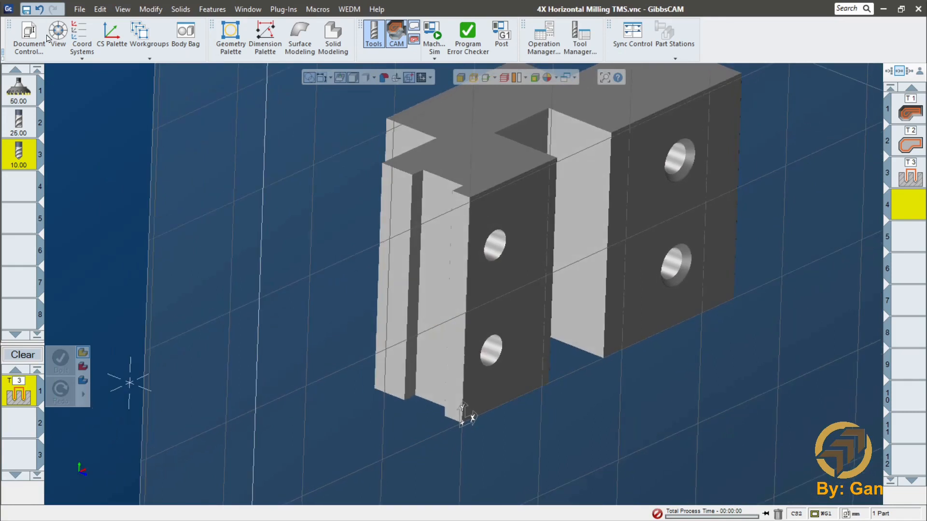
Create a new coordinate system and name it P1.1.
left_click(81, 32)
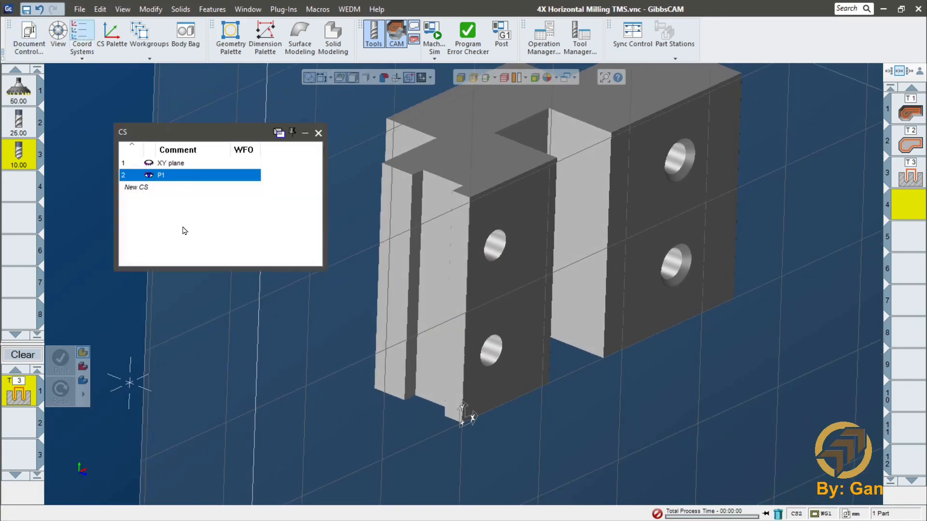
left_click(151, 190)
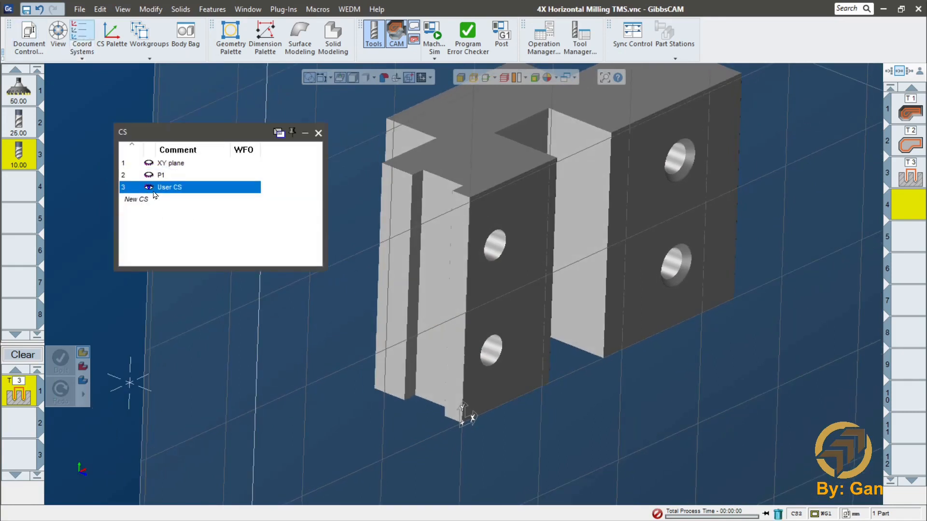
left_click(189, 191)
type("P1.1")
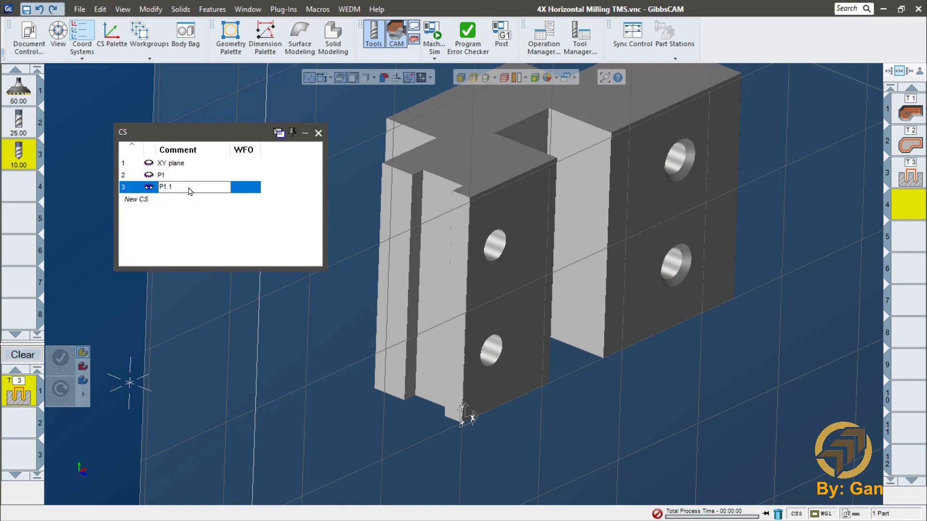
left_click(246, 191)
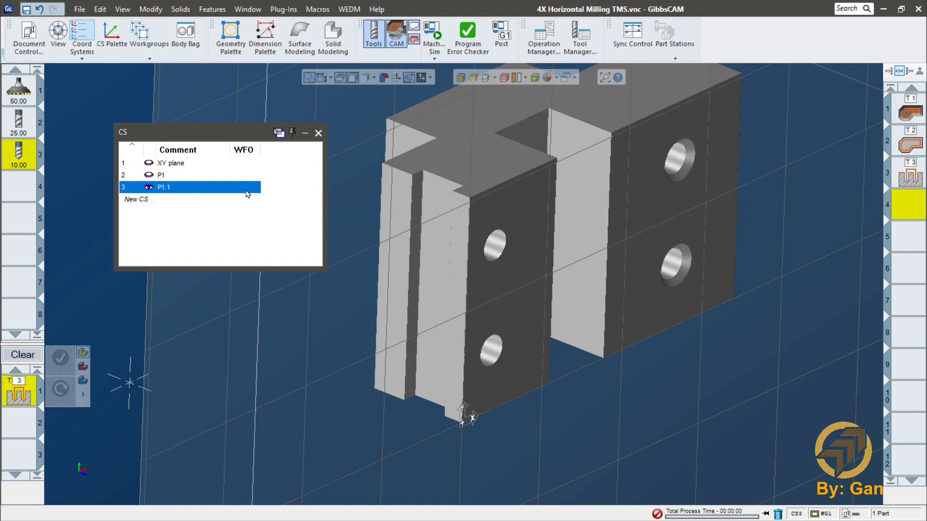
Align coordinate system P1.1 to the narrow stepped side face of the part, and close the coordinate system windows.
scroll(453, 378, "down", 2)
scroll(443, 257, "up", 1)
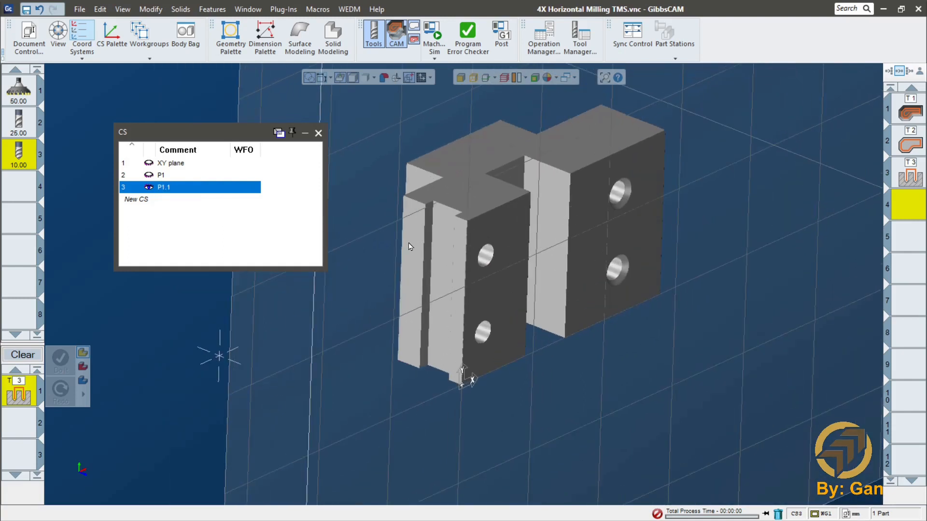
left_click(112, 47)
left_click_drag(187, 404, 195, 370)
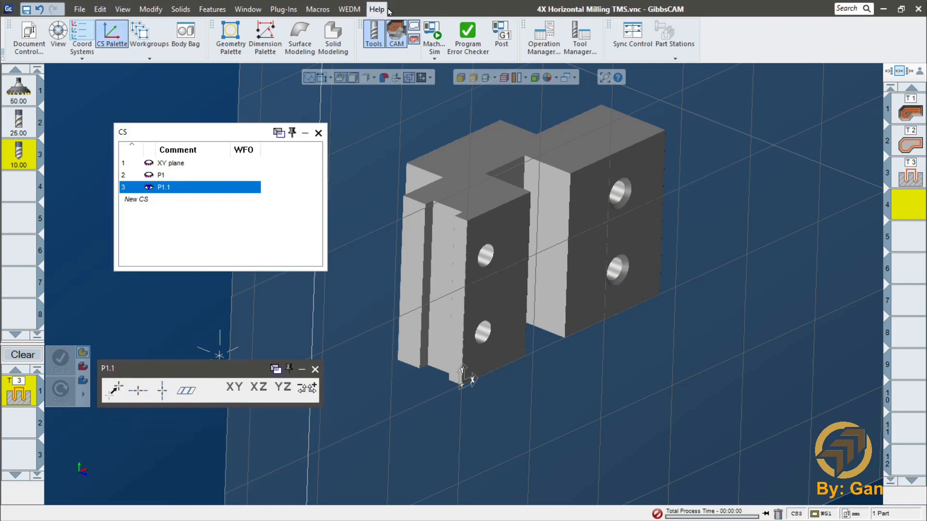
left_click(461, 78)
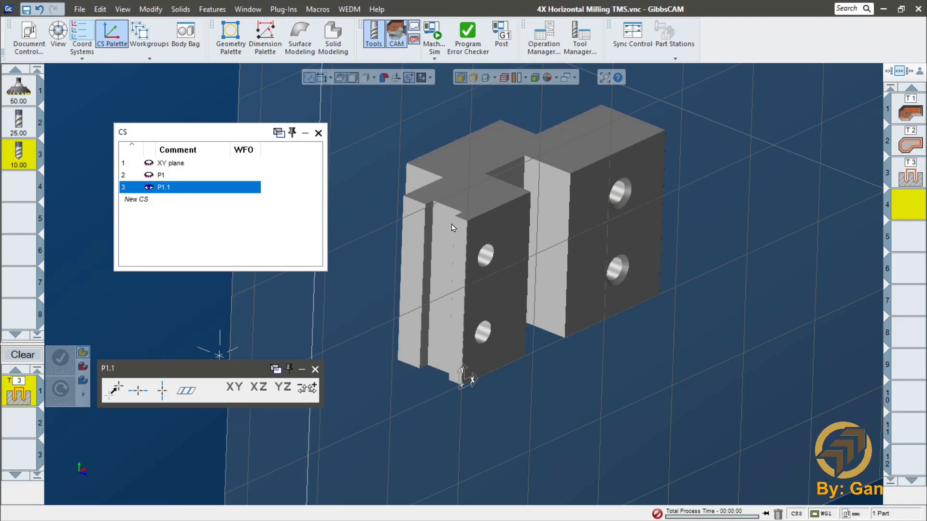
left_click(418, 240)
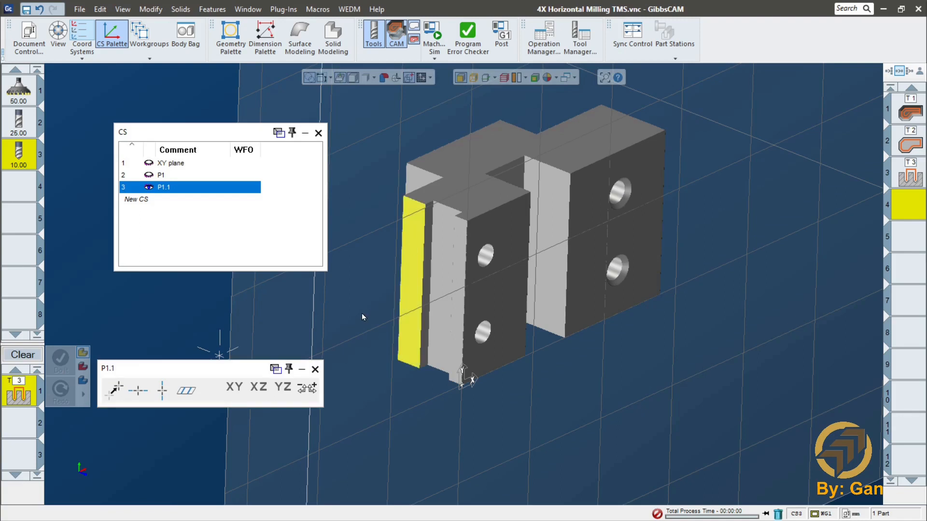
left_click(193, 396)
middle_click_drag(450, 300, 483, 505)
middle_click_drag(516, 423, 500, 357)
middle_click_drag(533, 410, 511, 405)
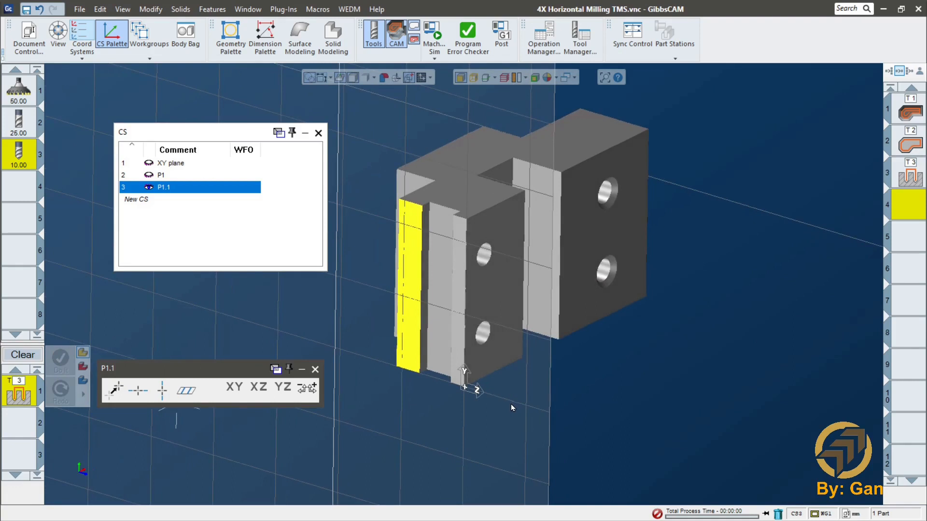
left_click(315, 369)
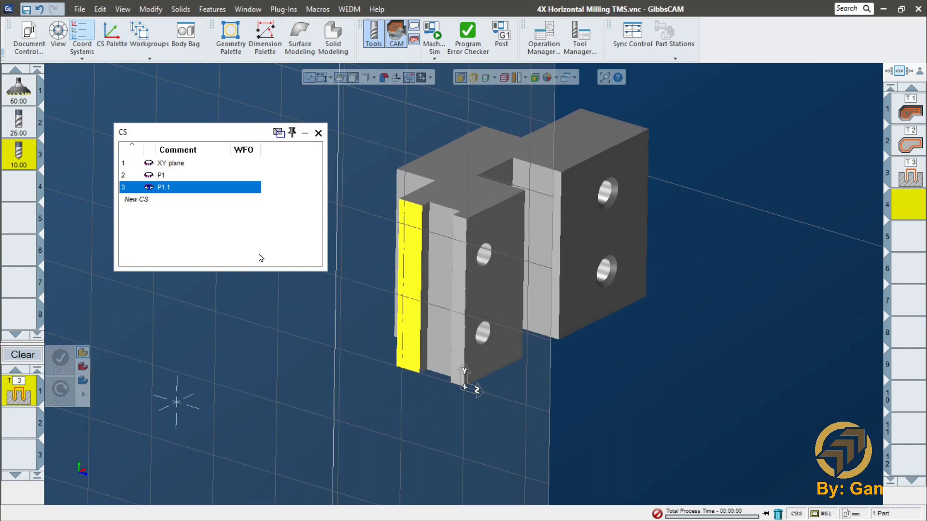
left_click(318, 132)
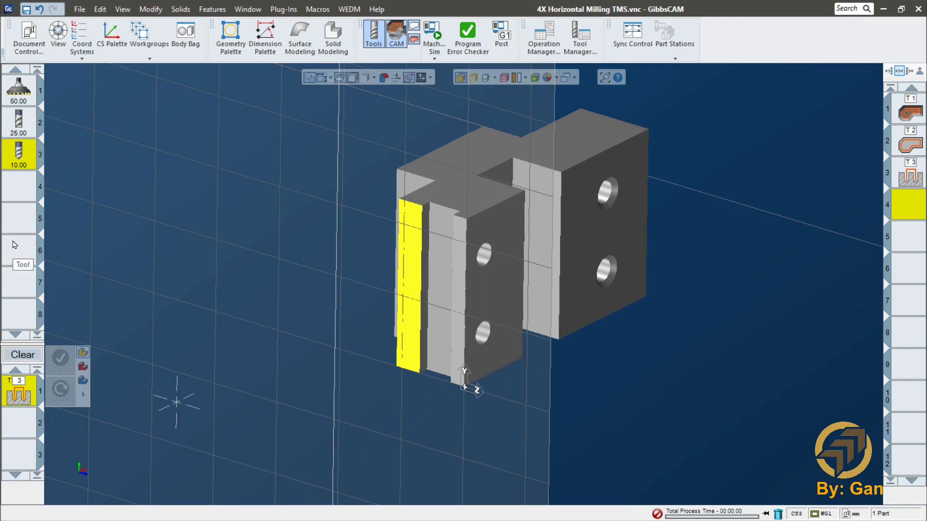
Create milling tool 4 as a 10 mm rough end mill and assign it to process 1.
double_click(18, 190)
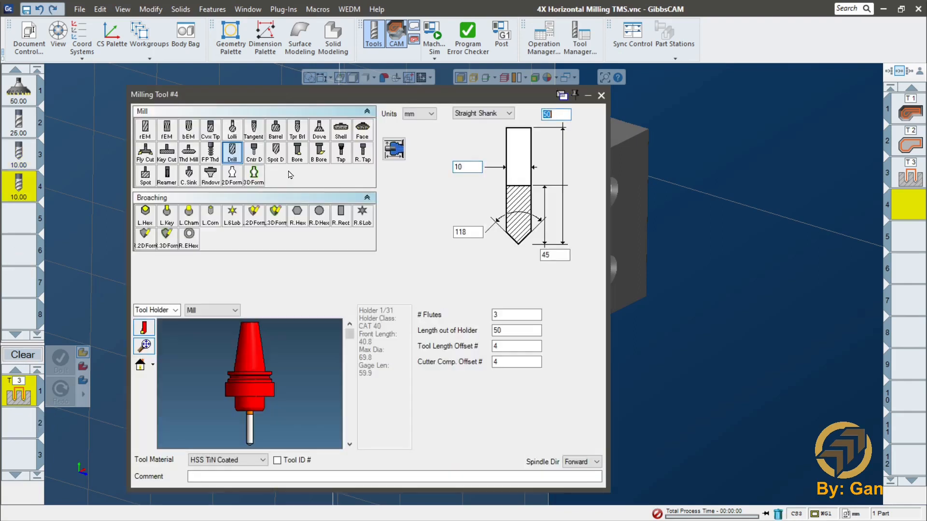
left_click(145, 129)
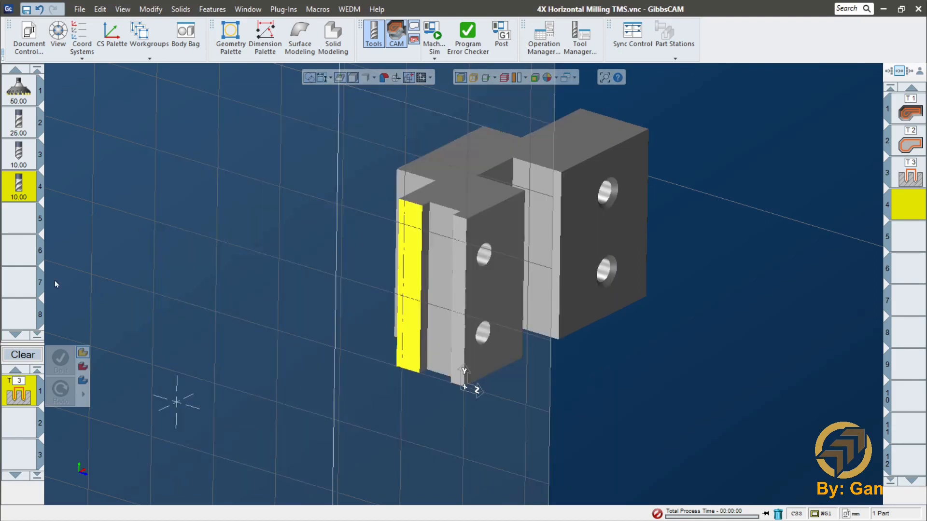
left_click_drag(19, 188, 17, 400)
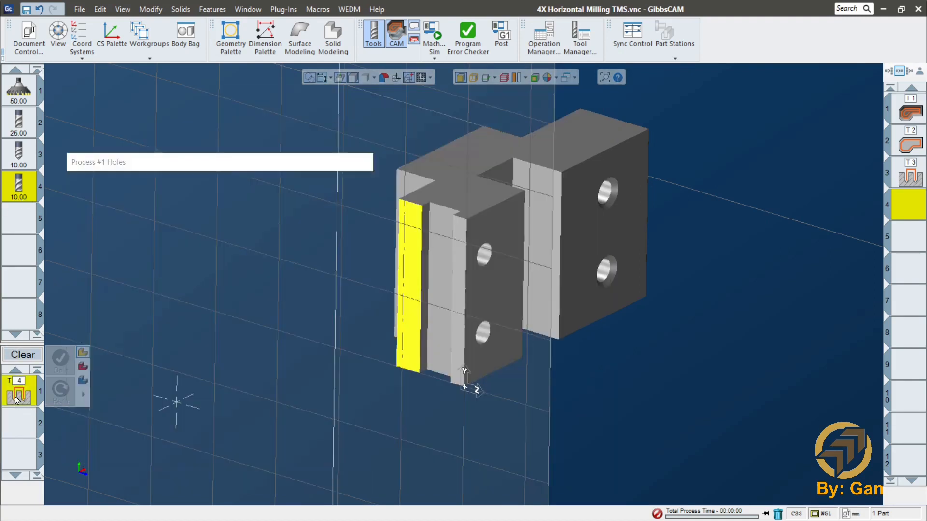
Change process 1 from Holes to Contour and set its machining coordinate system to P1.1.
double_click(17, 399)
right_click(27, 399)
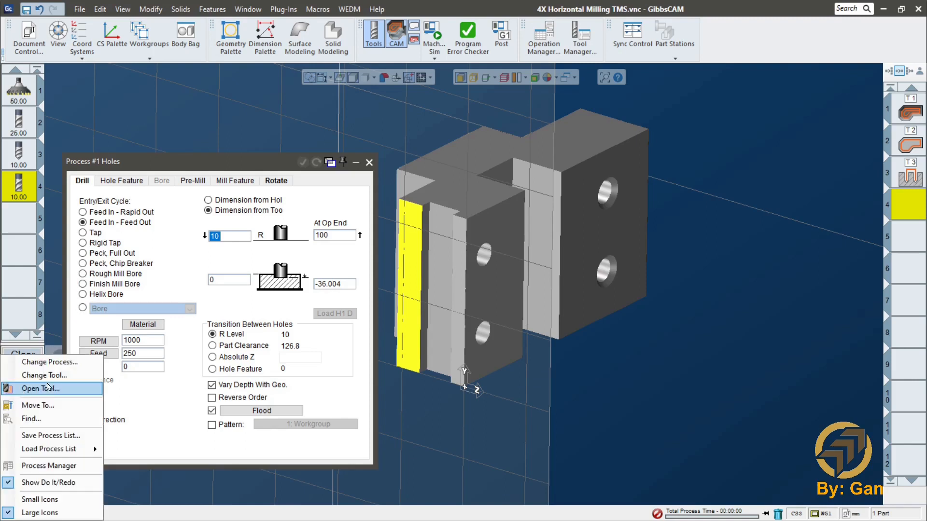
left_click(53, 362)
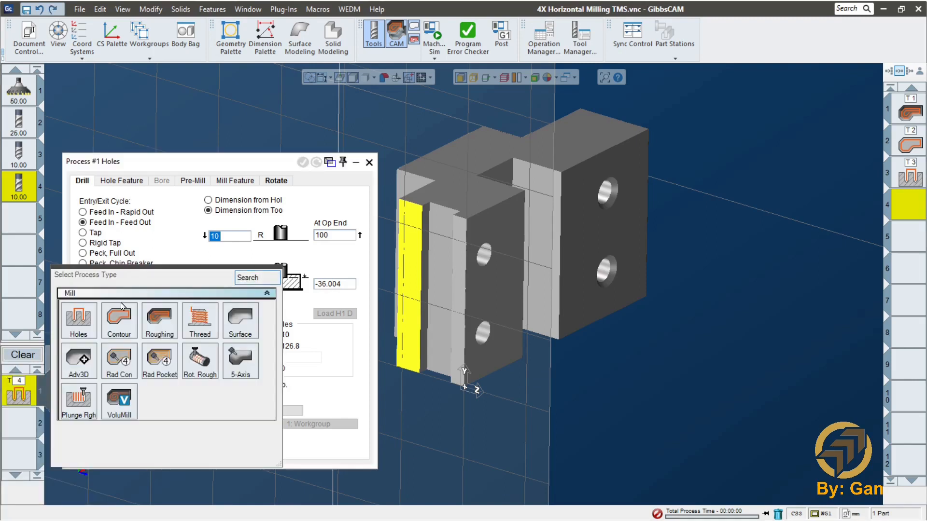
left_click(118, 319)
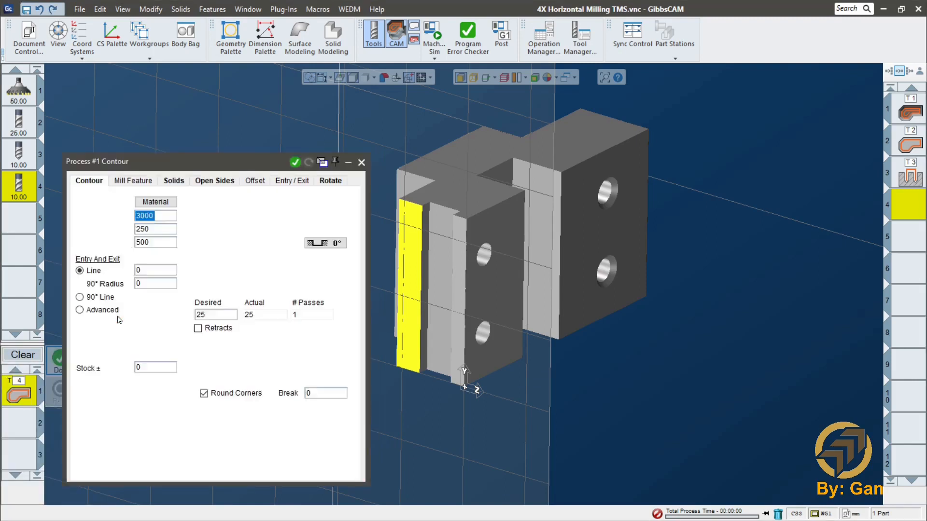
left_click(339, 182)
left_click(199, 202)
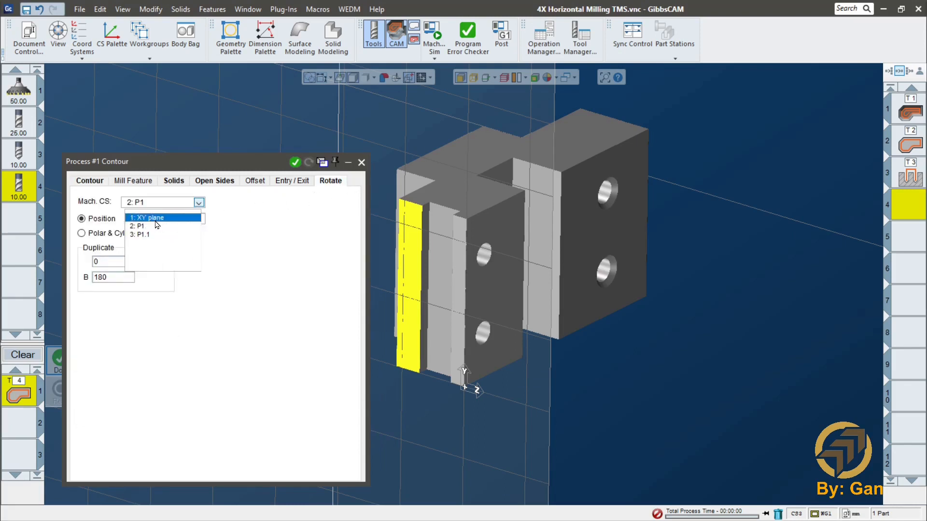
left_click(152, 236)
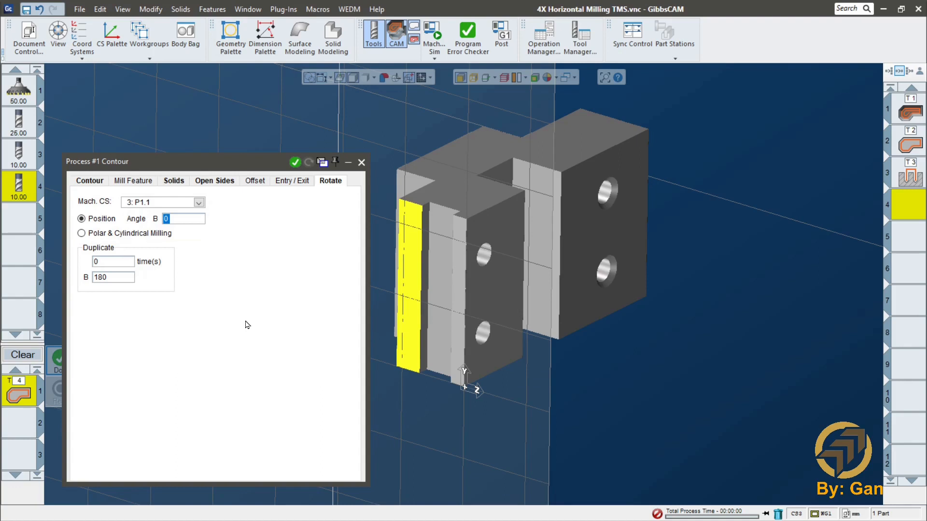
Set the contour's final depth to -5 mm by picking the recessed face between the two raised strips on the side face.
left_click(90, 181)
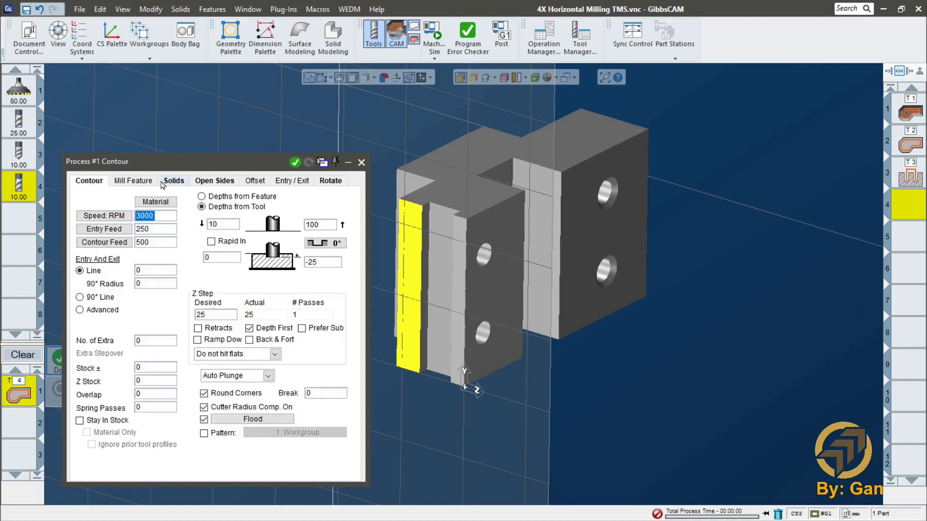
left_click(221, 257)
key("Tab")
left_click(437, 257, "alt")
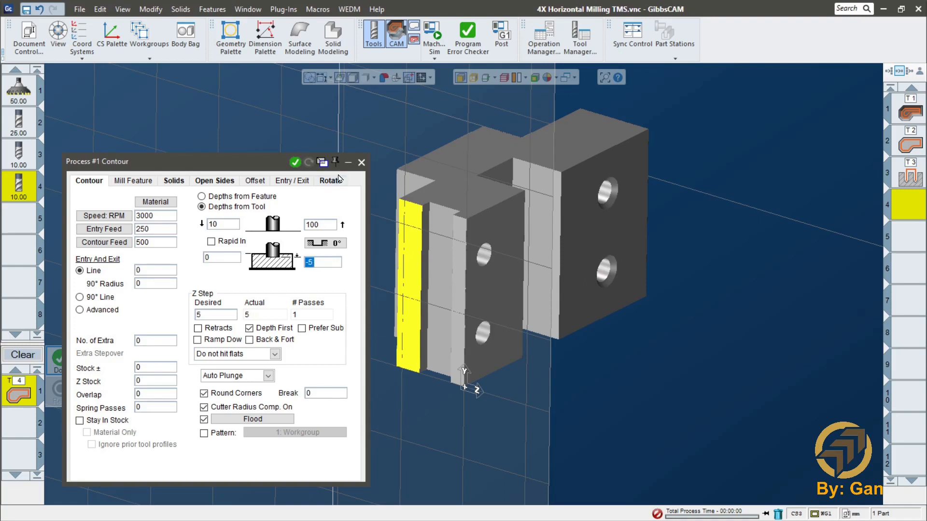
Pick the inner vertical step edge beside the recess as the cut profile, extend both ends beyond the part and deselect the strip face.
left_click(486, 79)
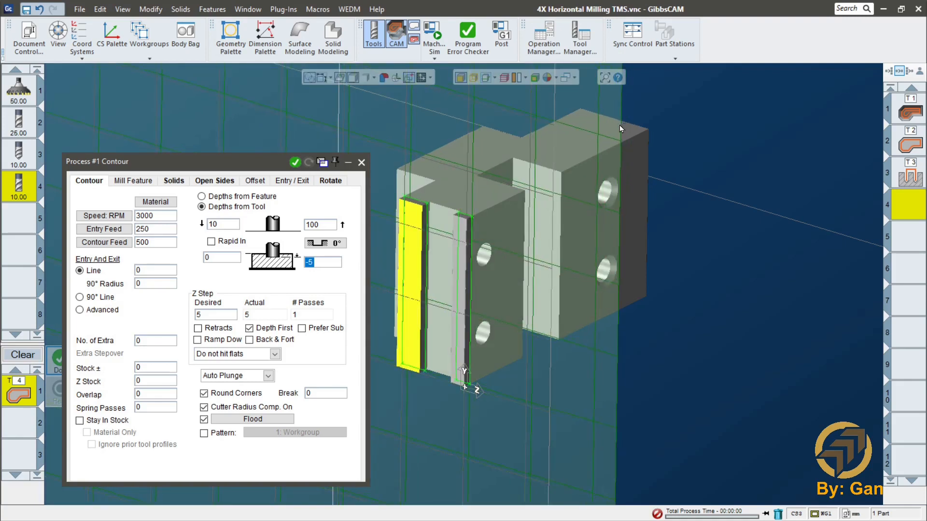
left_click(427, 217)
left_click_drag(430, 208, 434, 163)
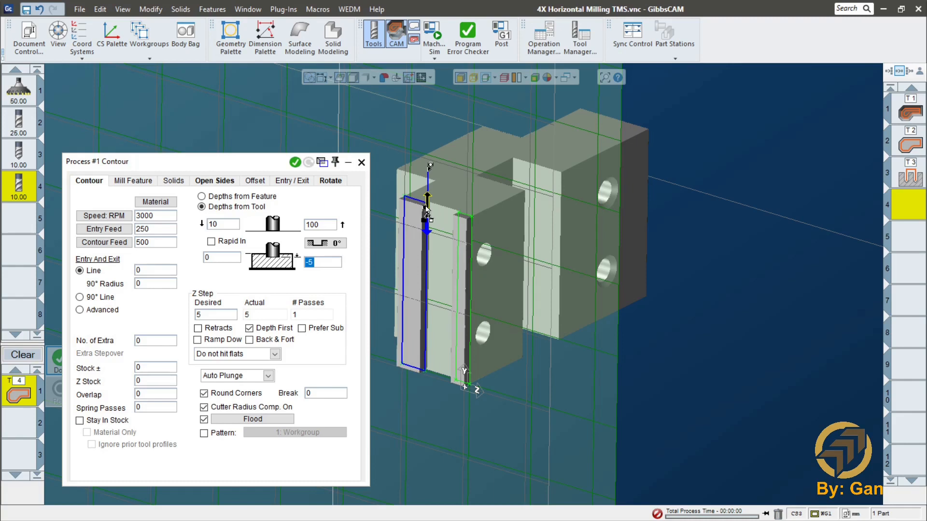
left_click(421, 409)
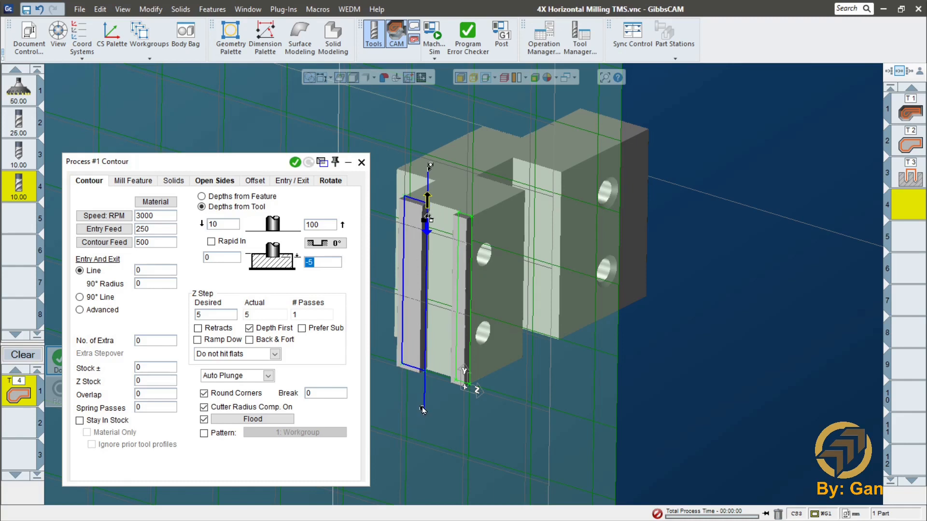
right_click(430, 166)
left_click(445, 173)
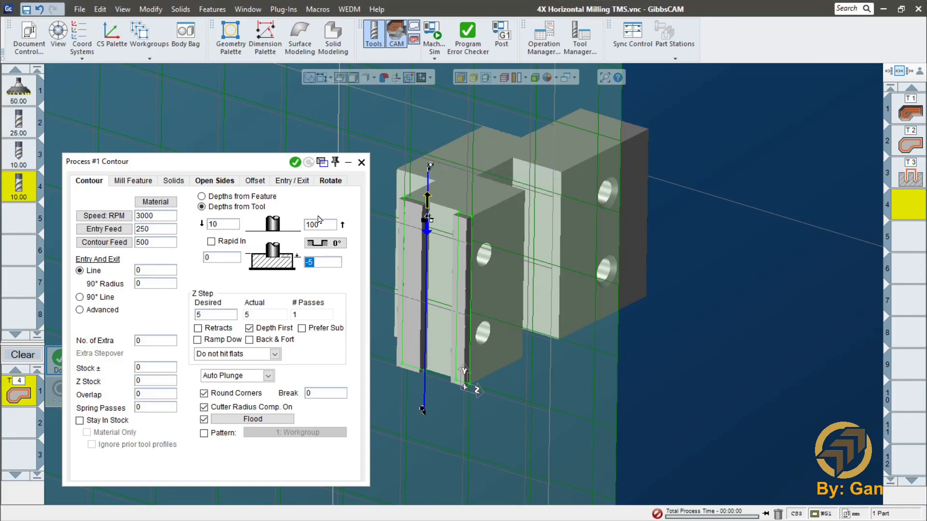
Generate the tool 4 contour operation from process 1, close the process window and clear the profile selection.
left_click(295, 163)
middle_click_drag(451, 333, 522, 401)
scroll(522, 401, "down", 2)
middle_click_drag(486, 310, 480, 363)
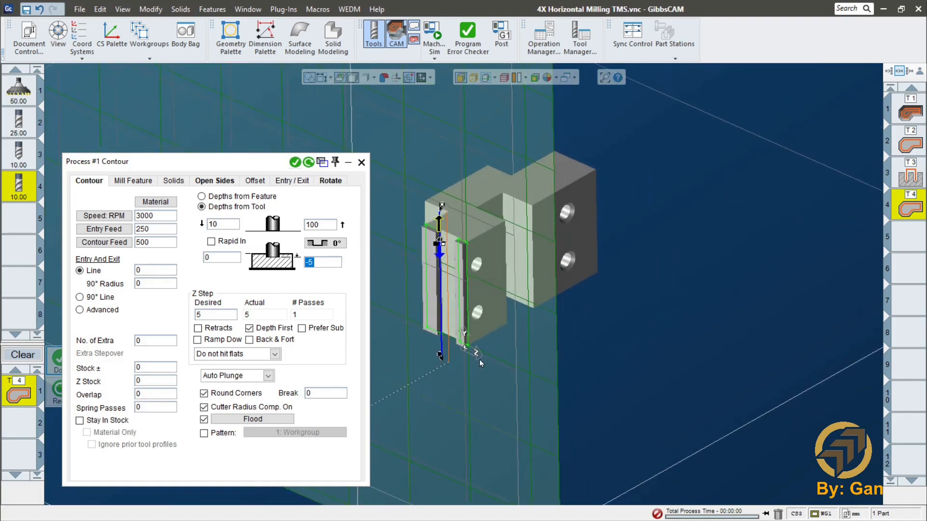
left_click(362, 162)
middle_click_drag(586, 310, 578, 213)
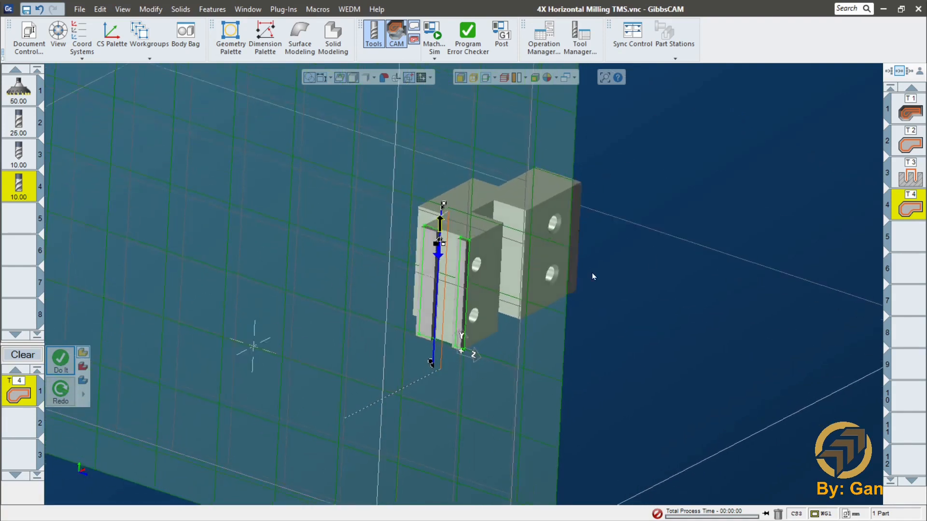
middle_click_drag(591, 273, 670, 254)
left_click(690, 269)
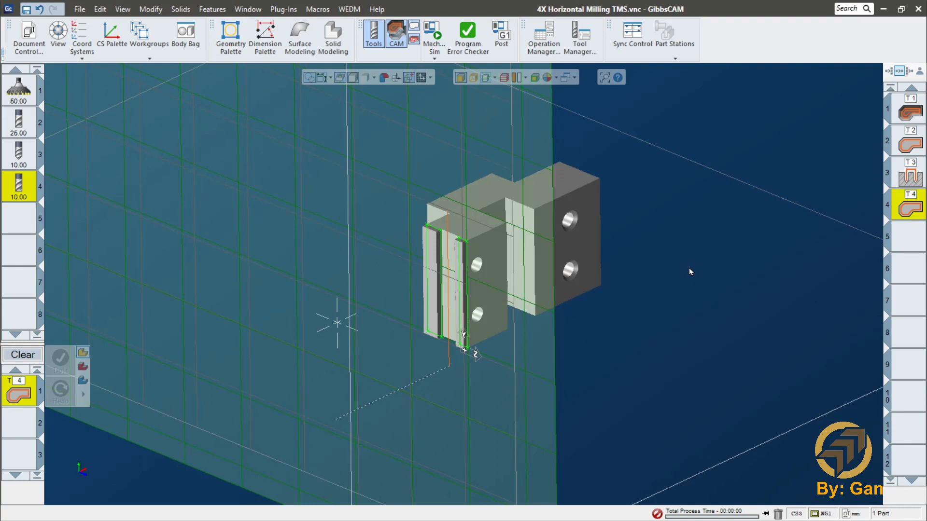
Save the 4X Horizontal Milling TMS part file.
left_click(27, 10)
middle_click_drag(704, 241, 714, 273)
scroll(734, 211, "down", 3)
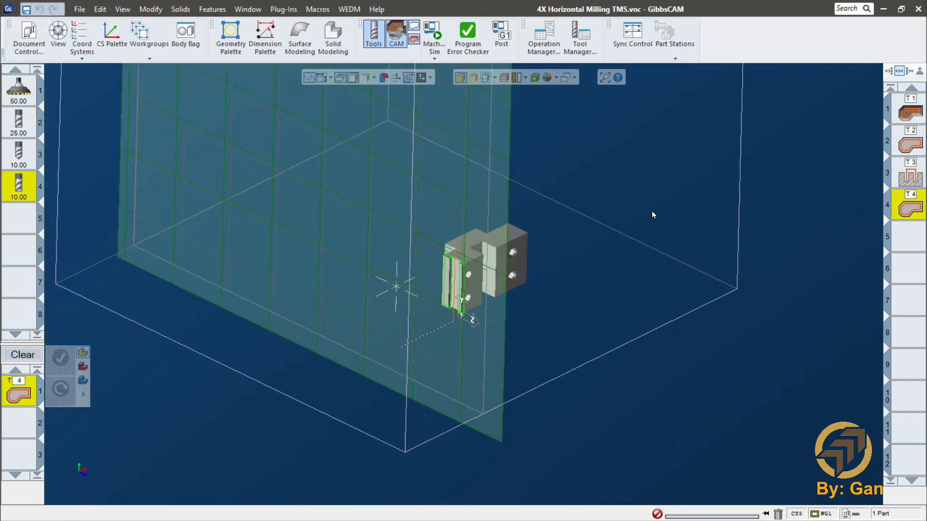
middle_click_drag(558, 200, 563, 307)
scroll(602, 300, "up", 1)
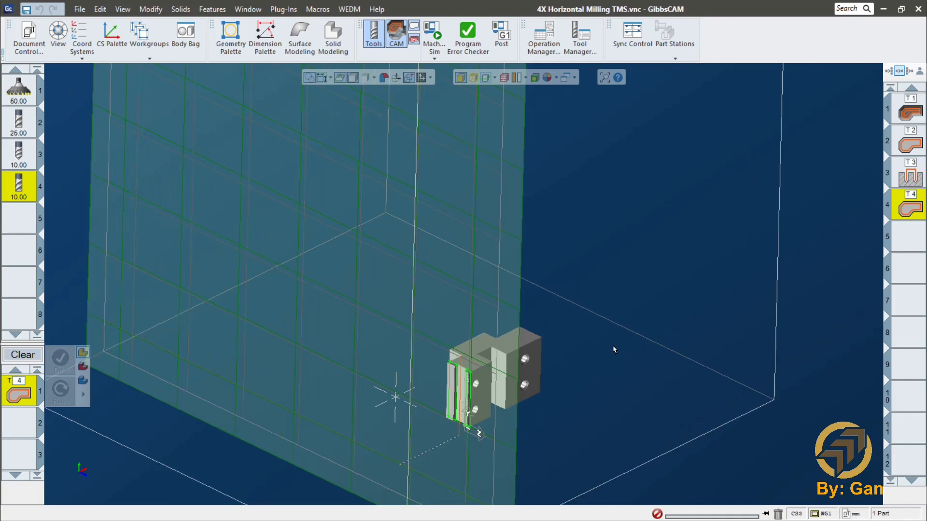
middle_click_drag(613, 346, 603, 280)
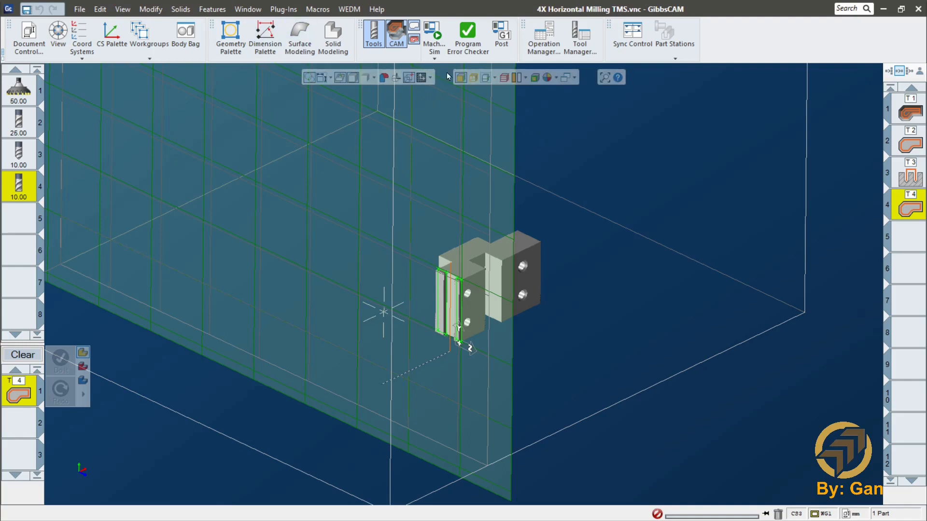
Open the post processor and load the Okuma OSP P300M MB4000H_4XH TMS B5890.25.10im post.
left_click(502, 35)
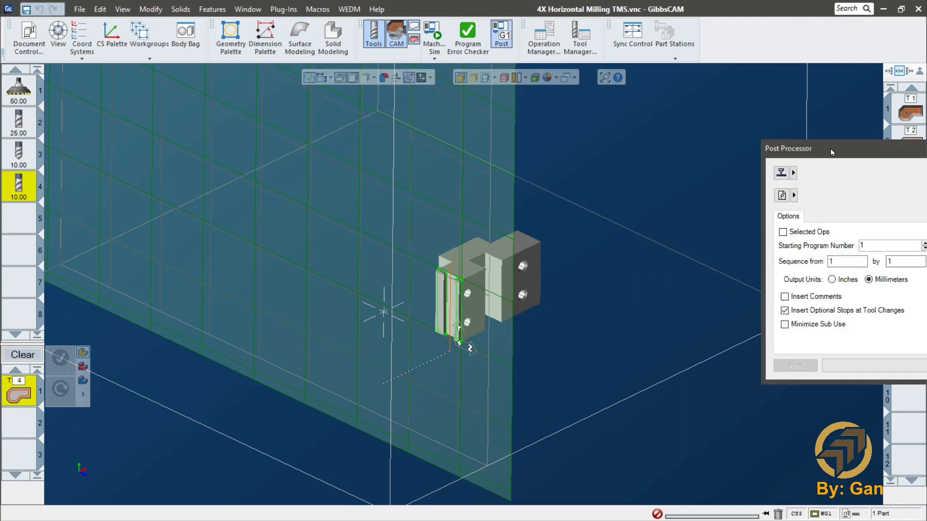
left_click_drag(830, 149, 468, 128)
left_click(420, 153)
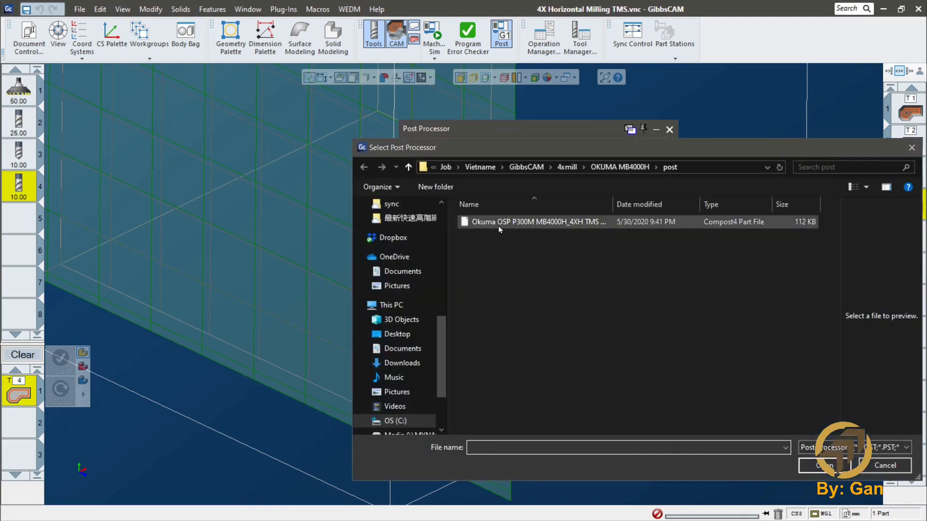
double_click(499, 223)
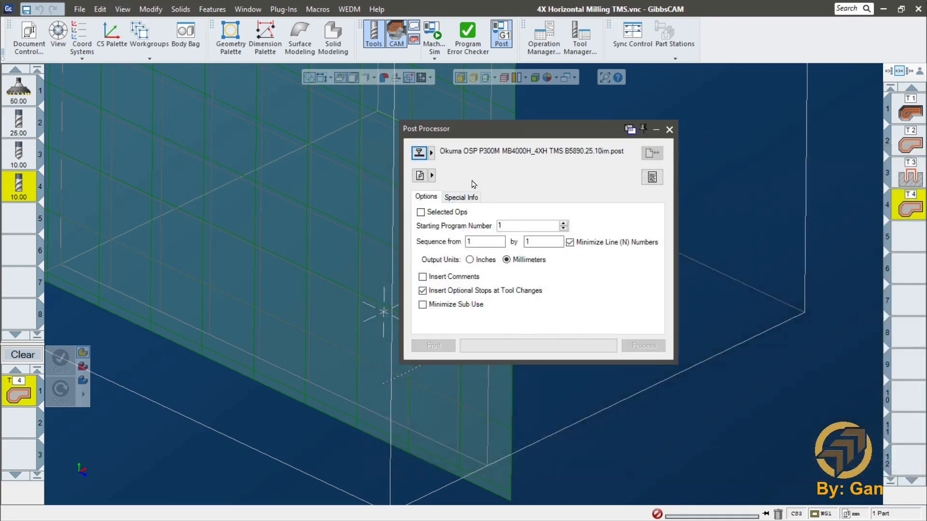
Set the output file to 4X Horizontal Milling TMS.NCF in the Downloads folder and post the program.
left_click(421, 176)
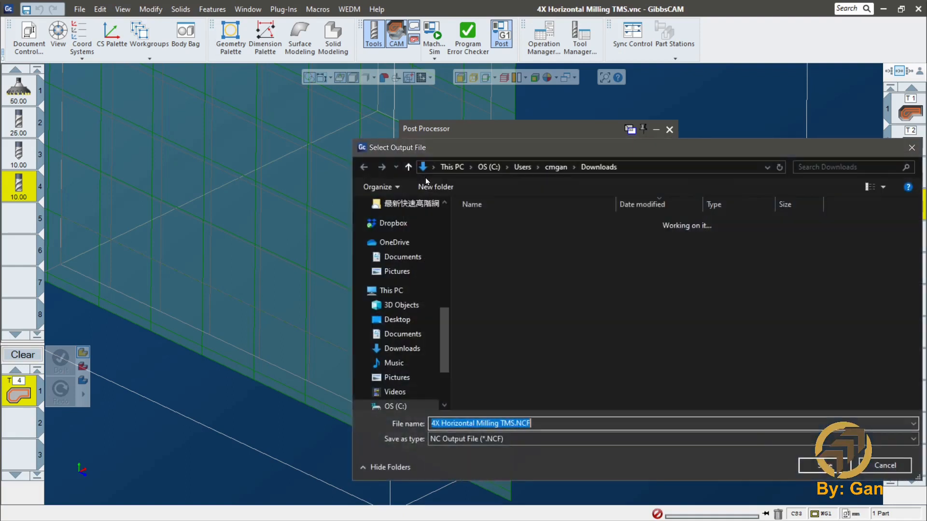
key("Return")
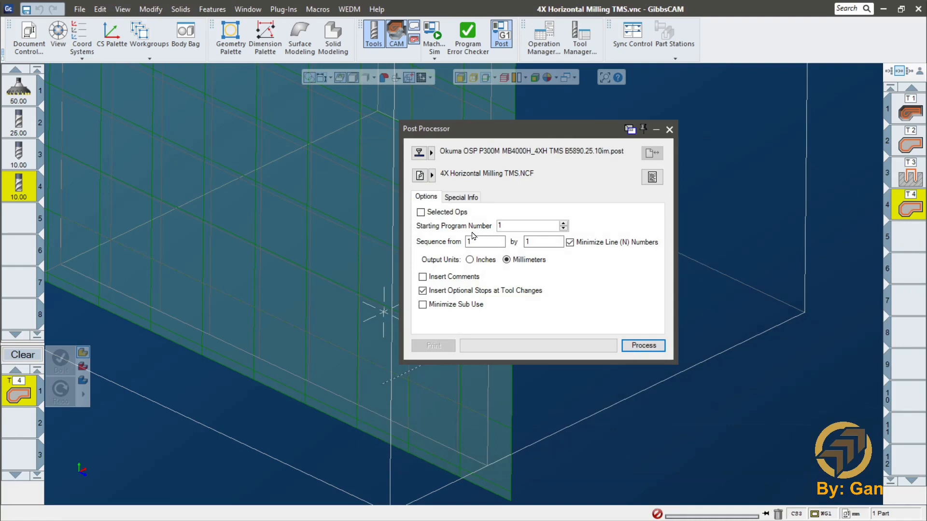
left_click_drag(551, 135, 666, 122)
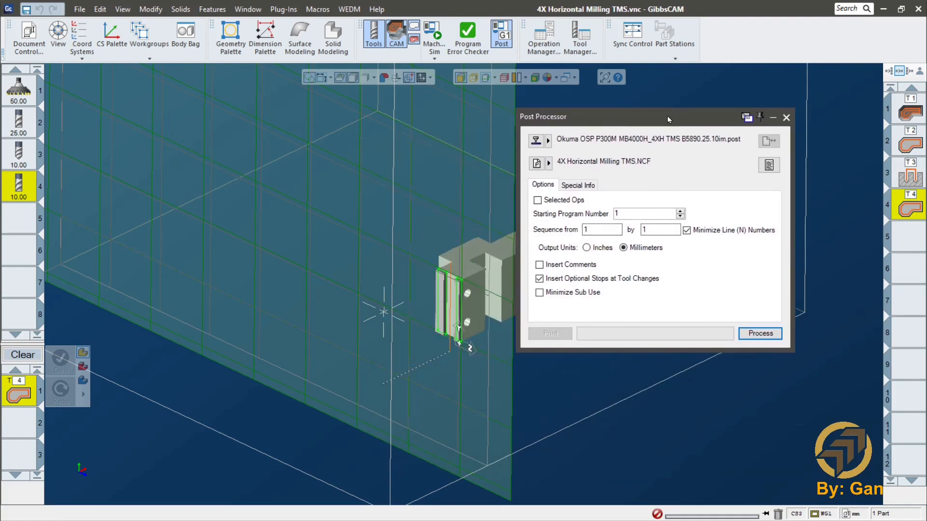
left_click(765, 338)
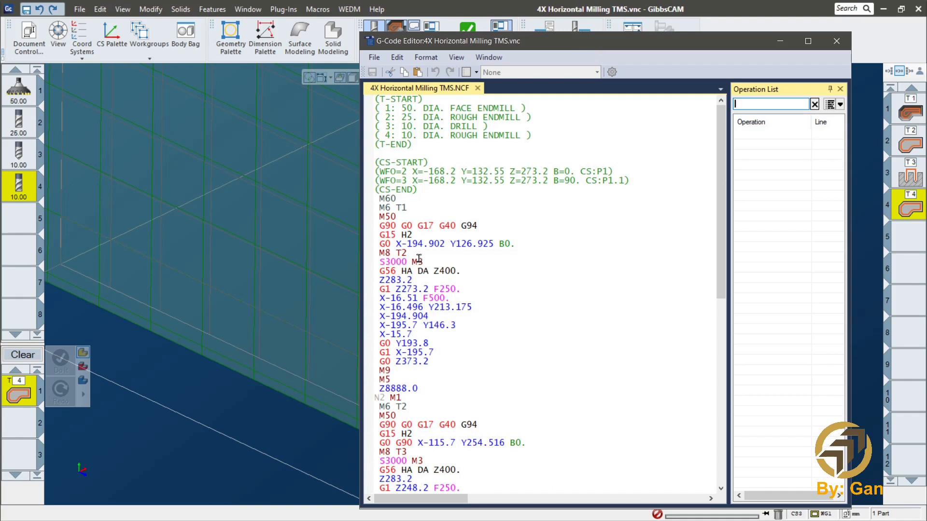
Examine the G15 work offset calls for tool 1 and tool 4 in the posted G-code.
left_click_drag(419, 238, 374, 236)
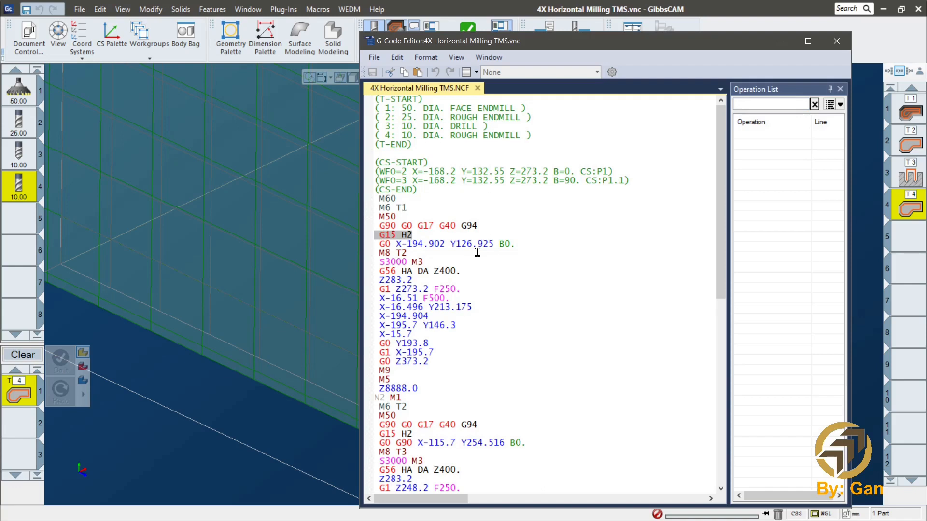
left_click(418, 235)
left_click_drag(719, 226, 723, 428)
left_click(417, 362)
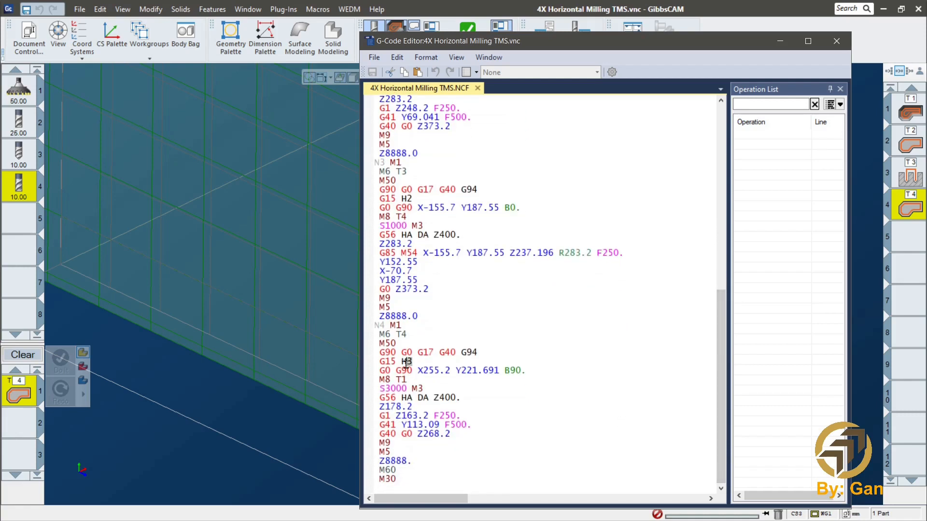
left_click(367, 362, "shift")
Set the WFO number of coordinate system P1 to 1 and of P1.1 to 2 in the coordinate system list.
left_click(80, 29)
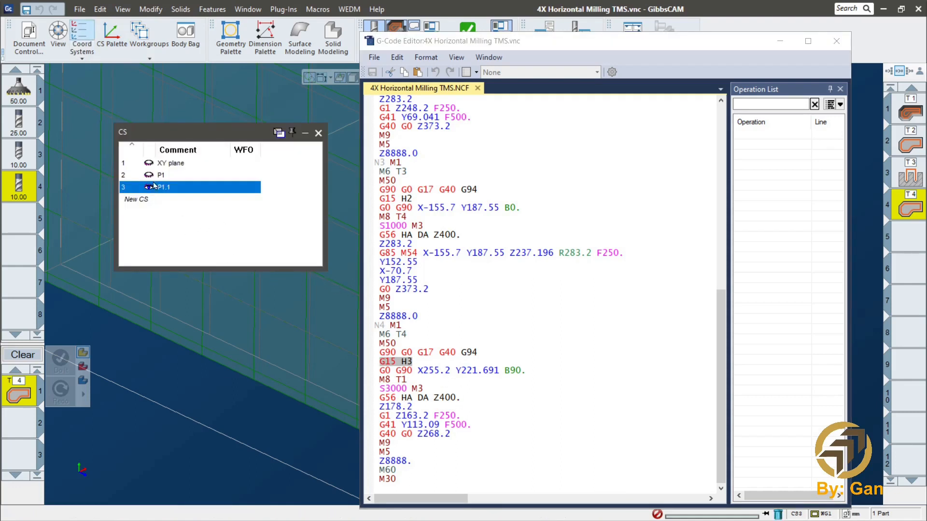
left_click(136, 177)
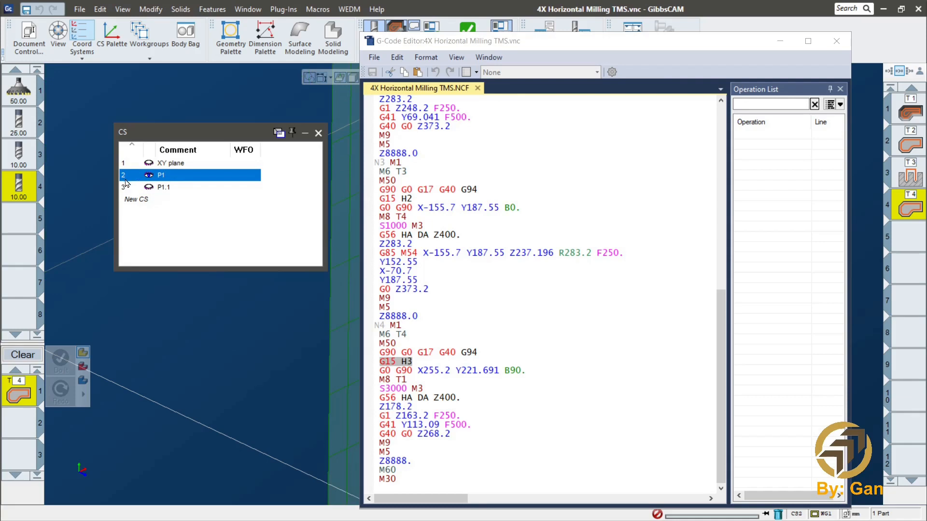
left_click(191, 189)
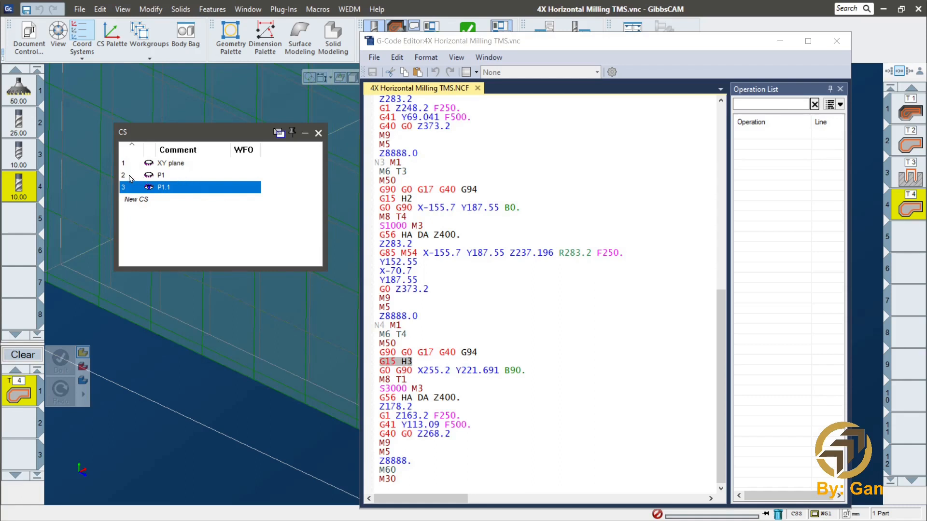
left_click(186, 176)
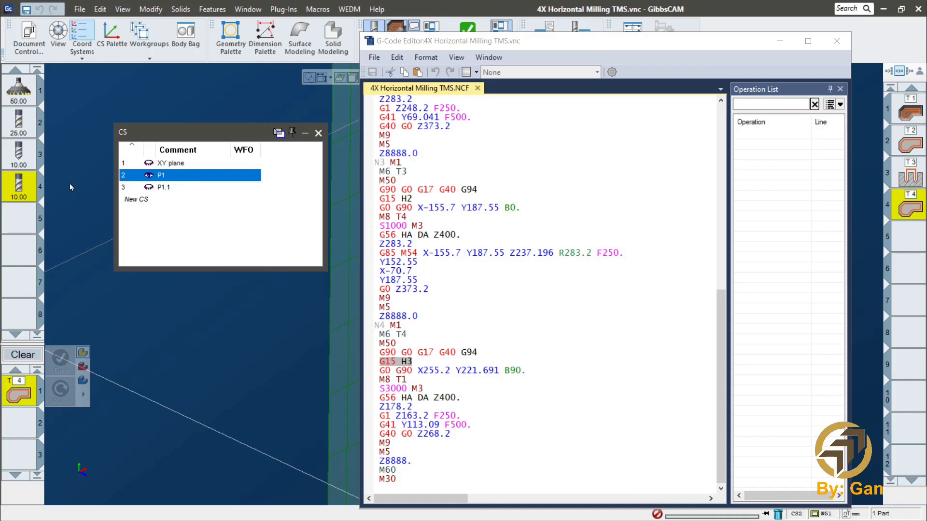
left_click(247, 176)
type("1")
left_click(246, 190)
left_click(246, 190)
type("2")
key("Return")
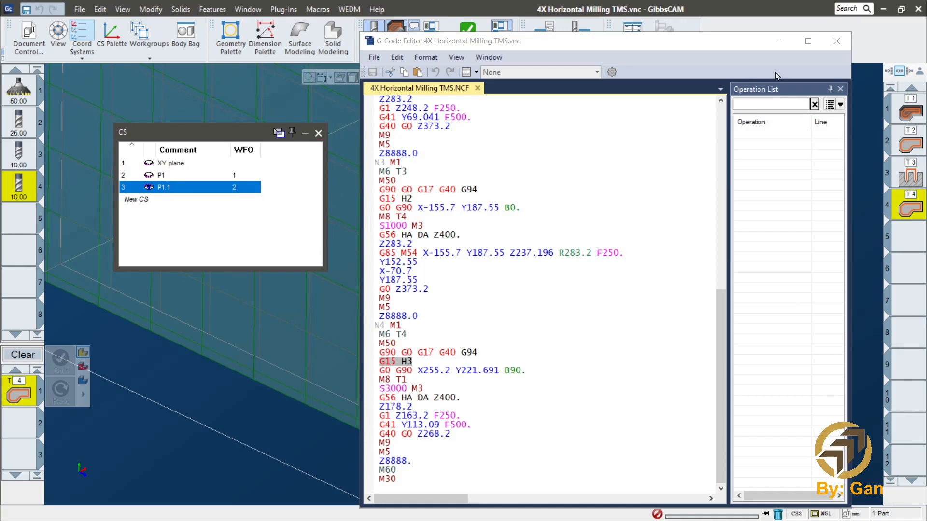
Post the program again with the assigned WFO numbers and check the G15 work offset calls through the tool 4 section.
left_click_drag(758, 47, 478, 156)
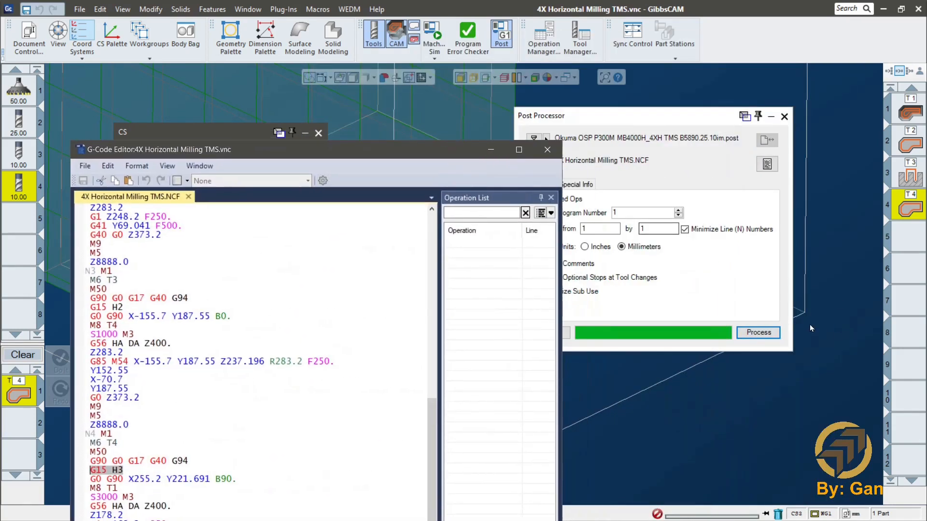
left_click(757, 333)
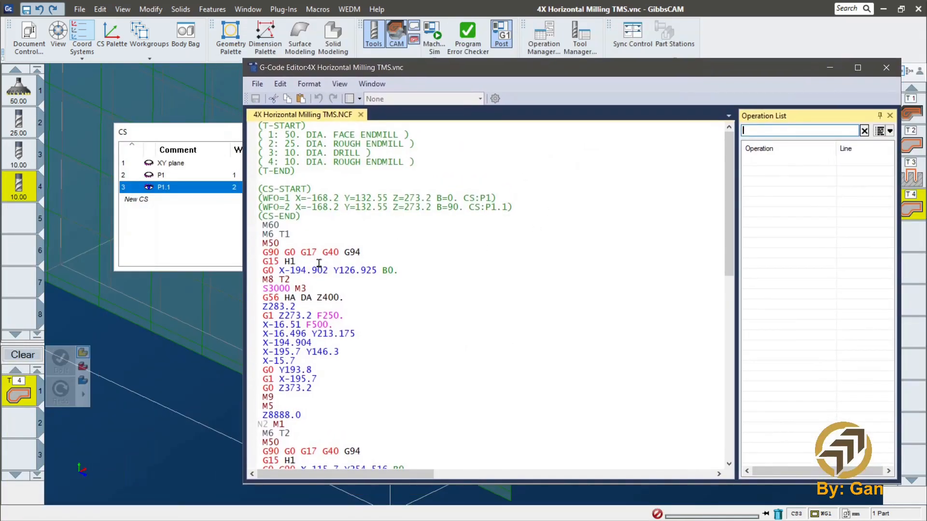
left_click_drag(727, 190, 728, 213)
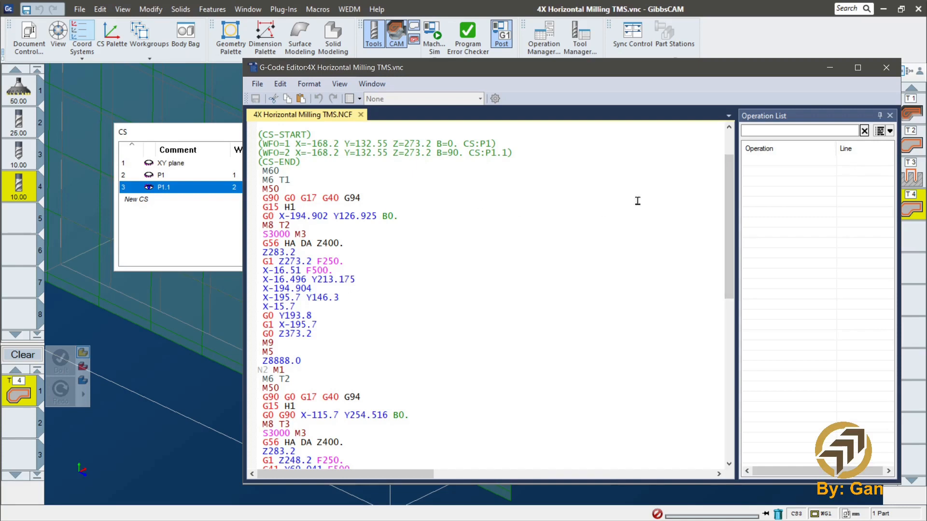
left_click_drag(731, 184, 725, 338)
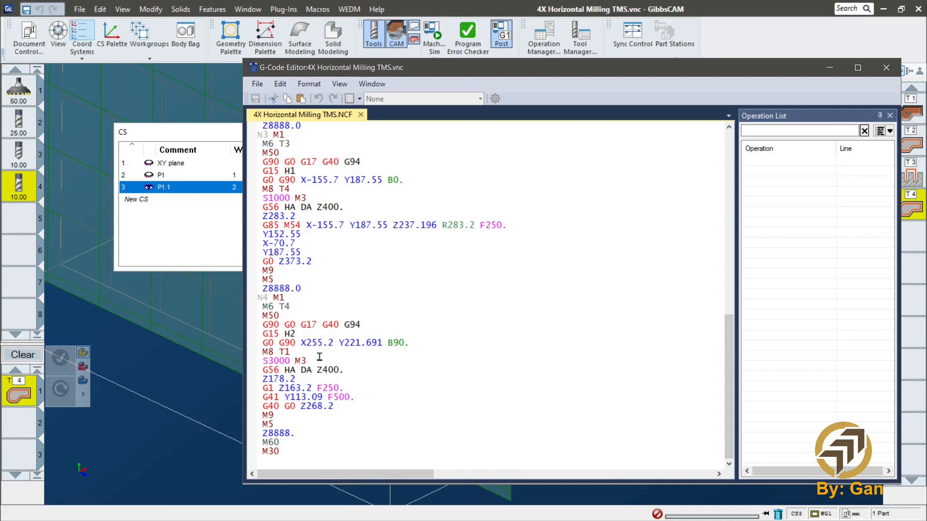
left_click_drag(310, 333, 257, 333)
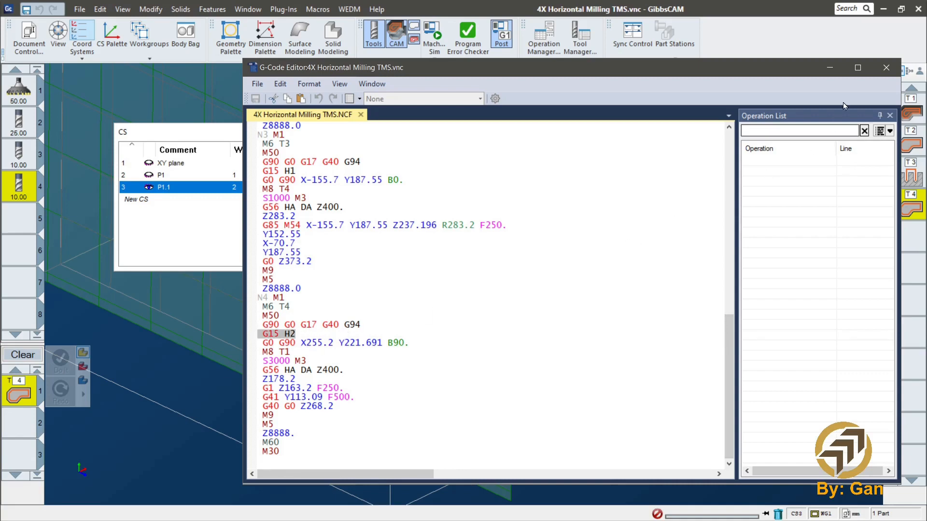
Close the G-code editor, the post processor and the coordinate system list.
left_click(886, 67)
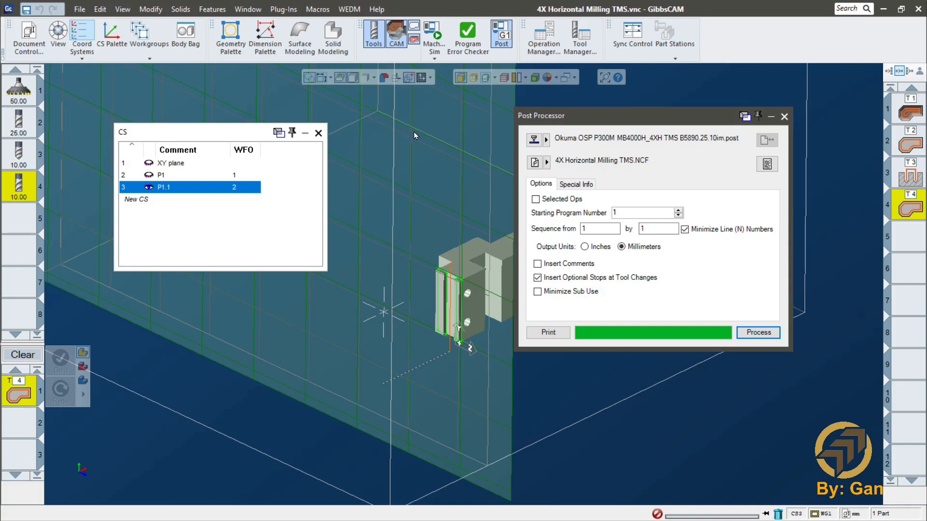
left_click(784, 117)
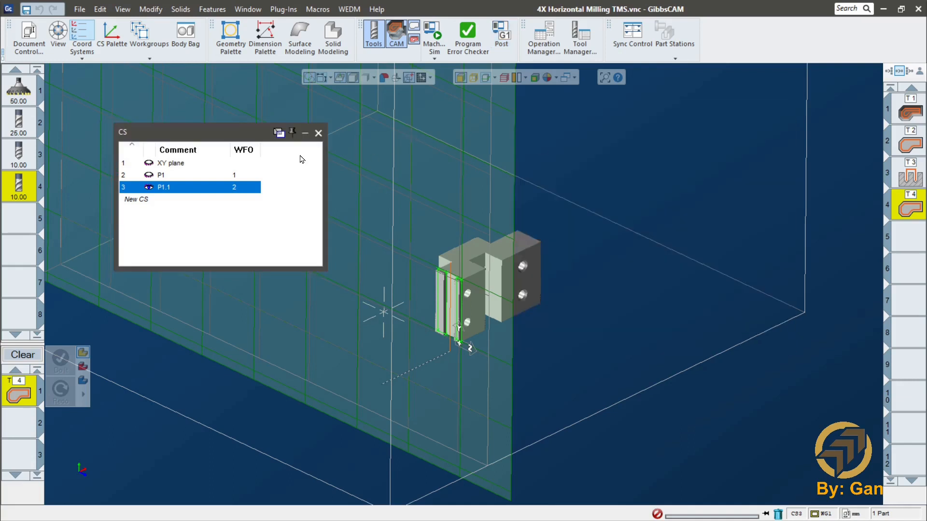
left_click(315, 136)
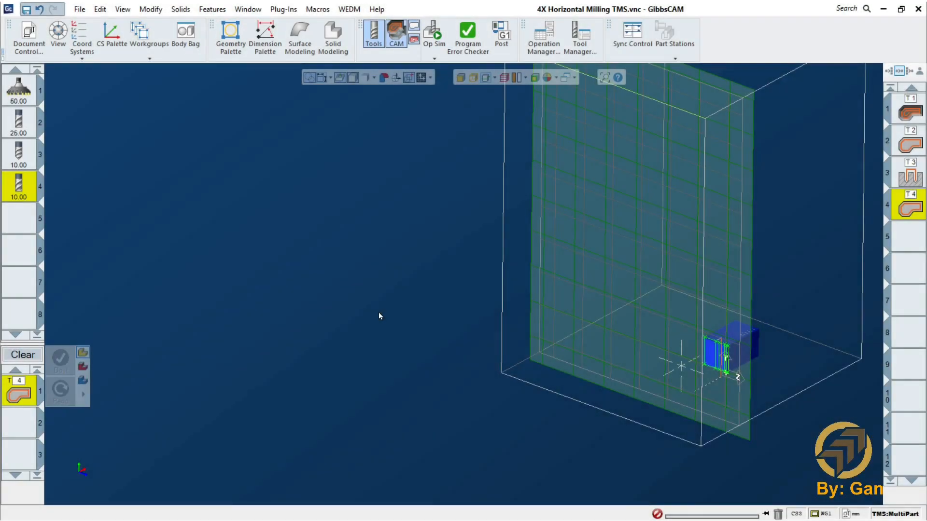
scroll(783, 391, "up", 2)
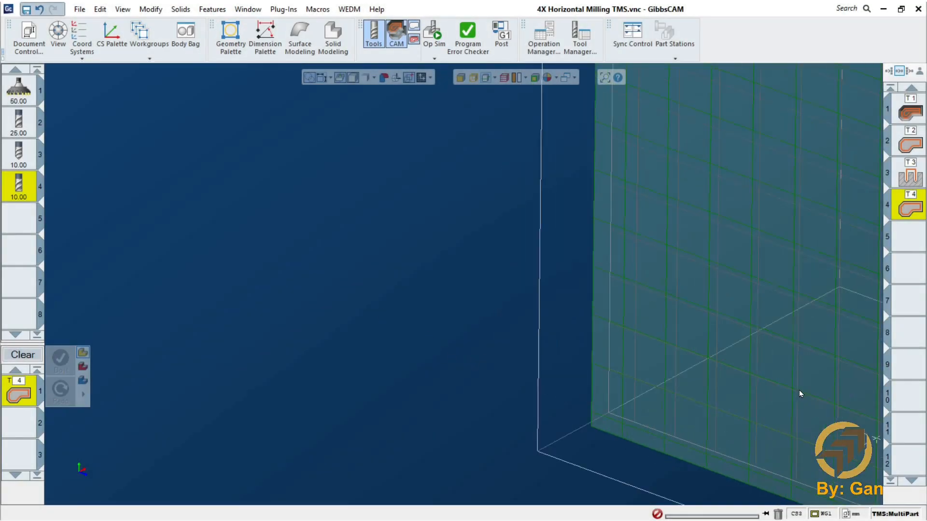
Change the body type of the blue stock block p1stk to Stock - Display Only in its properties.
scroll(798, 390, "down", 2)
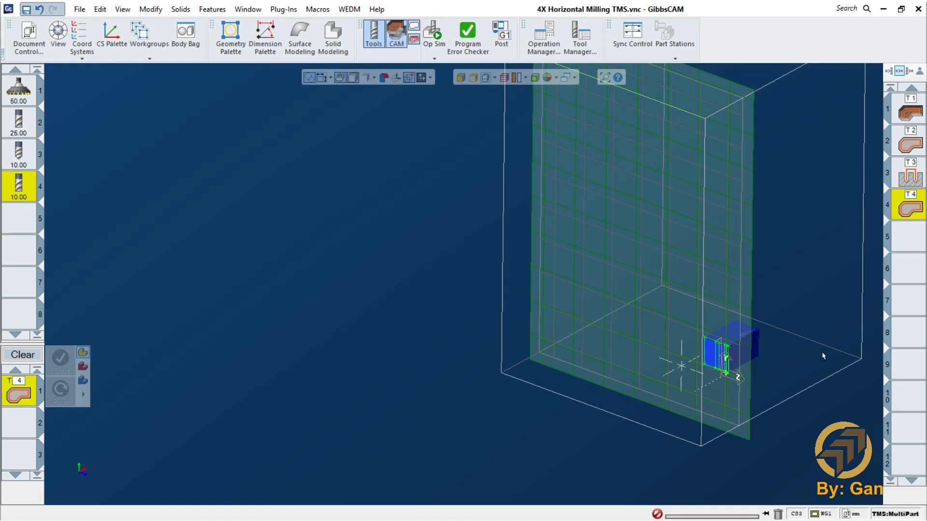
scroll(823, 355, "up", 3)
scroll(659, 306, "up", 1)
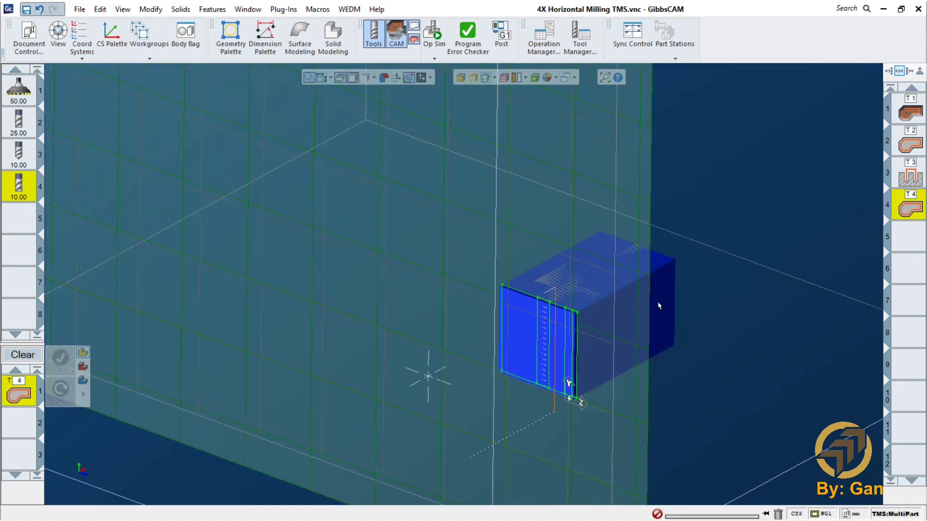
left_click(661, 316)
right_click(667, 308)
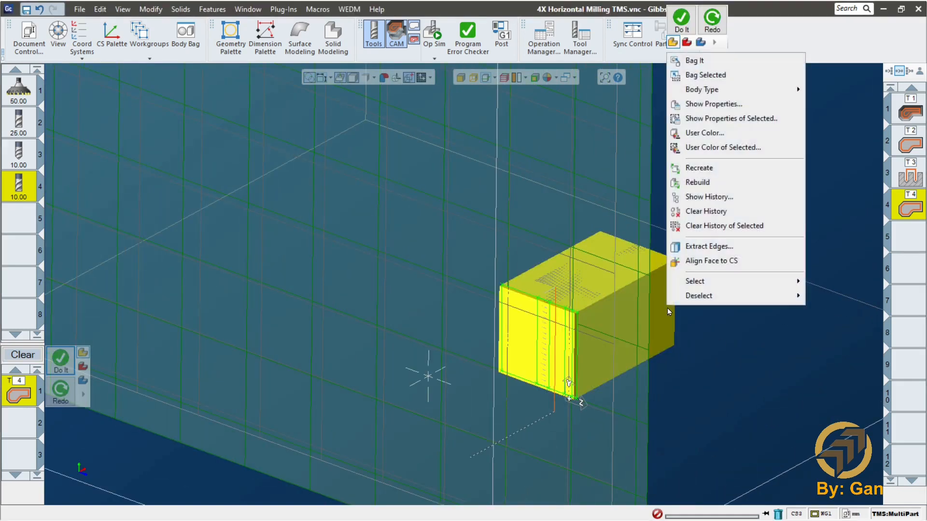
left_click(726, 104)
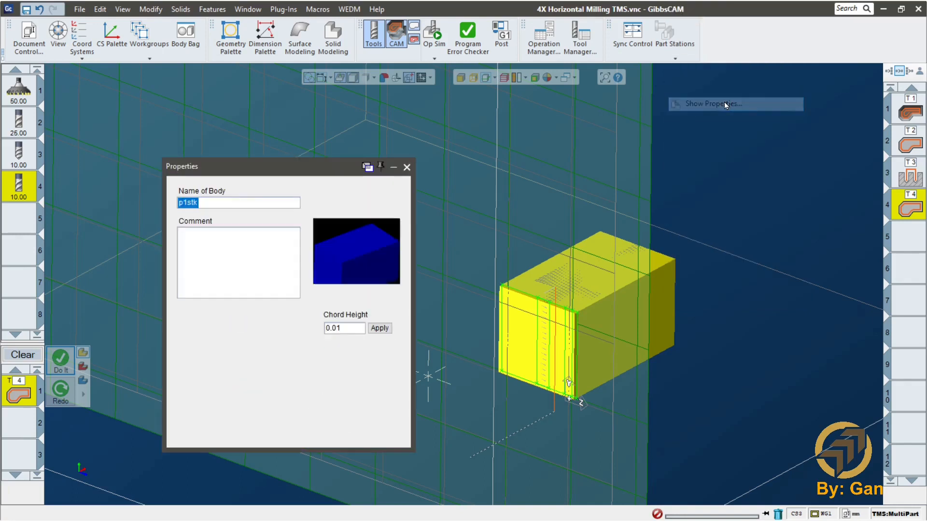
left_click(200, 337)
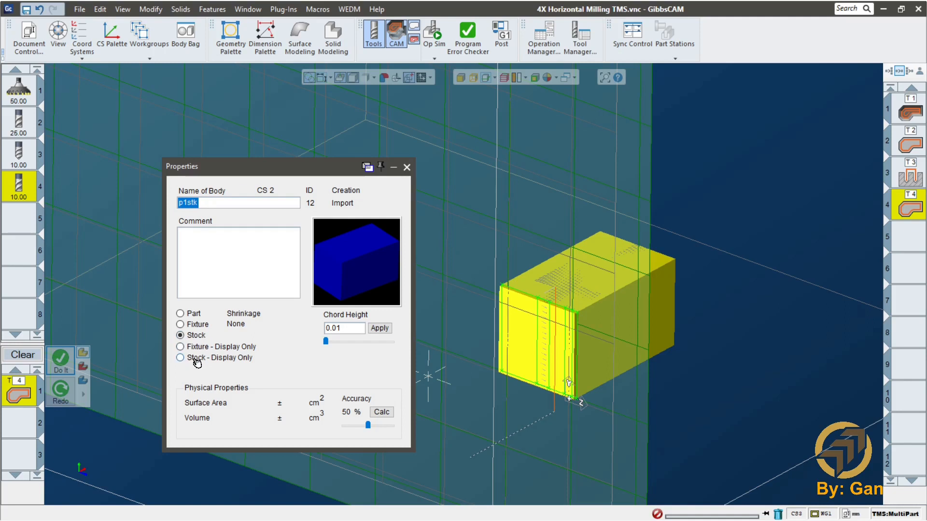
left_click(203, 359)
left_click(406, 168)
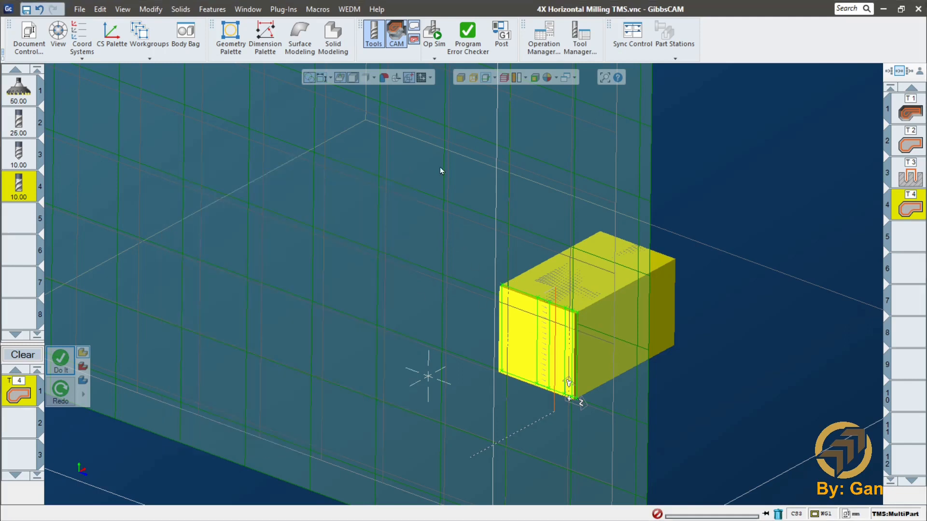
left_click(714, 175)
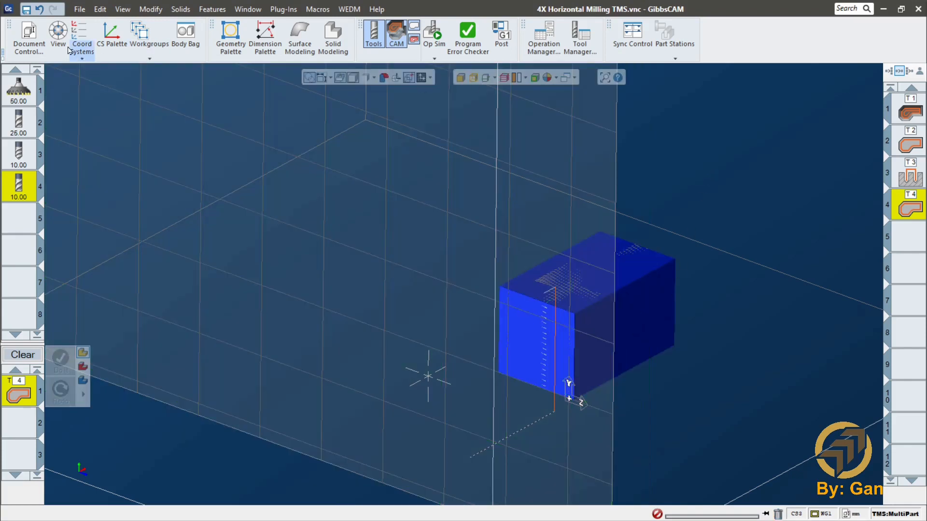
Open the document's multi-part settings and choose TMS as the Multi Part Type.
left_click(28, 37)
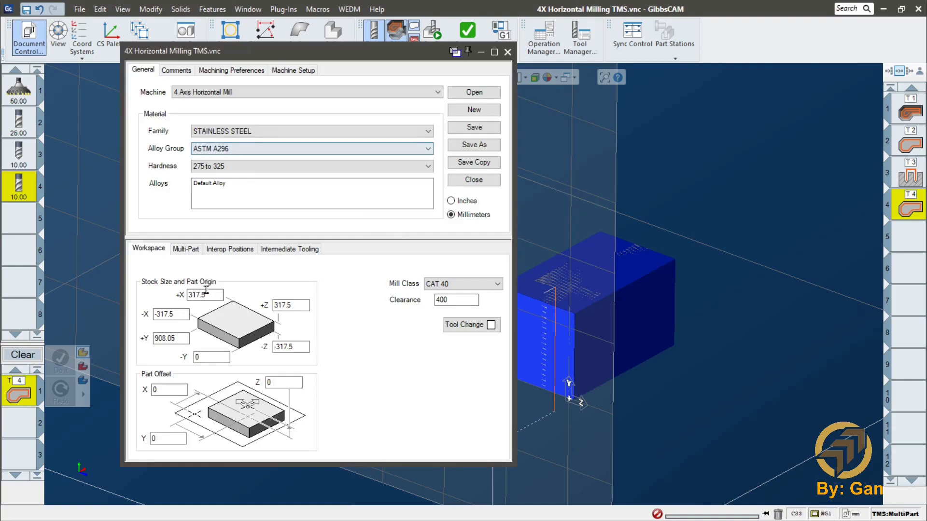
left_click(186, 249)
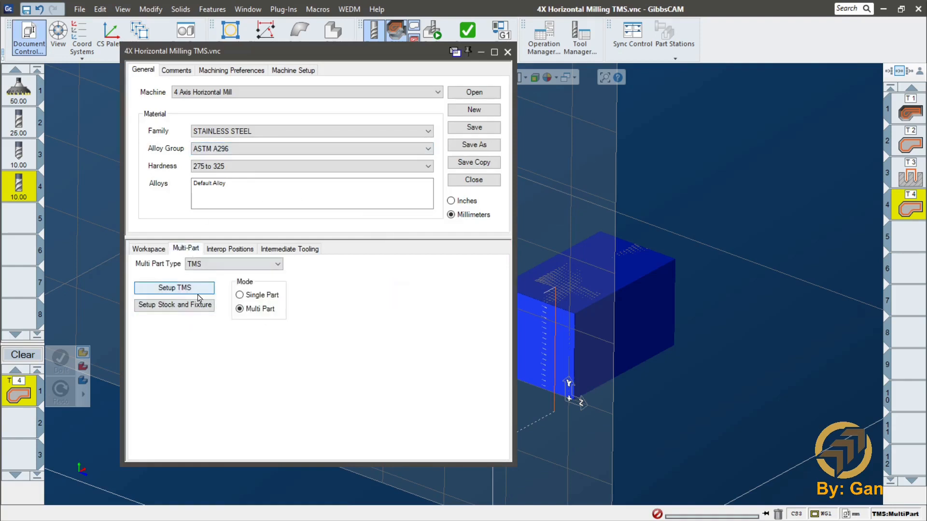
left_click(210, 264)
left_click(207, 290)
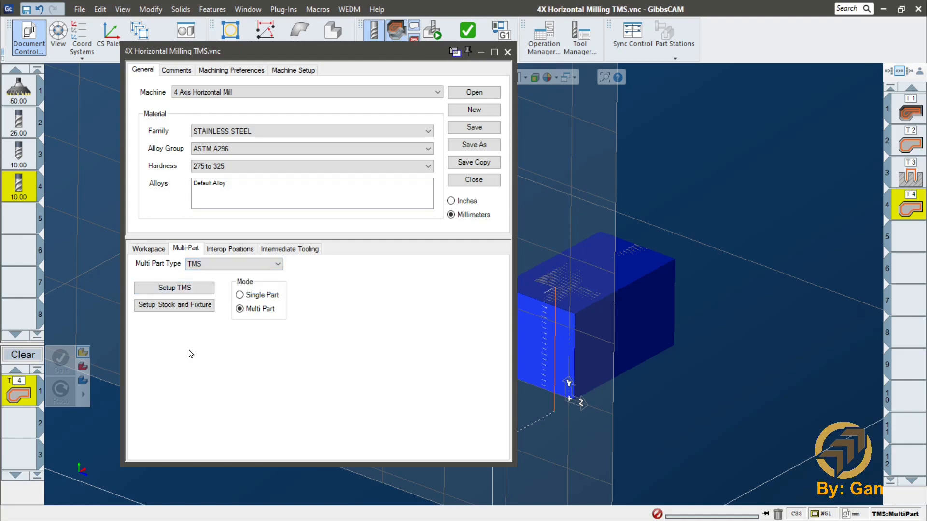
Assign the part's block body as stock in the multi-part stock and fixture setup, and close the layout settings.
left_click(172, 310)
left_click_drag(363, 147, 353, 128)
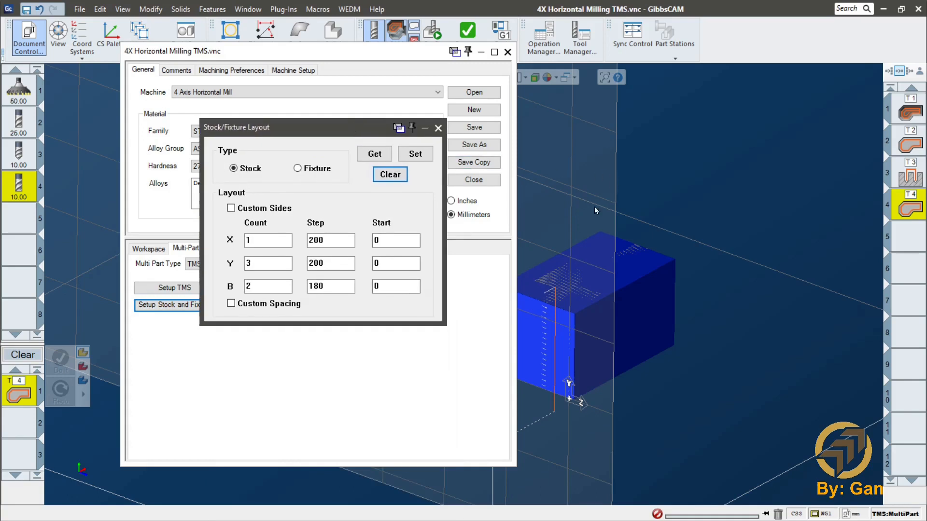
left_click(643, 315)
scroll(745, 380, "down", 5)
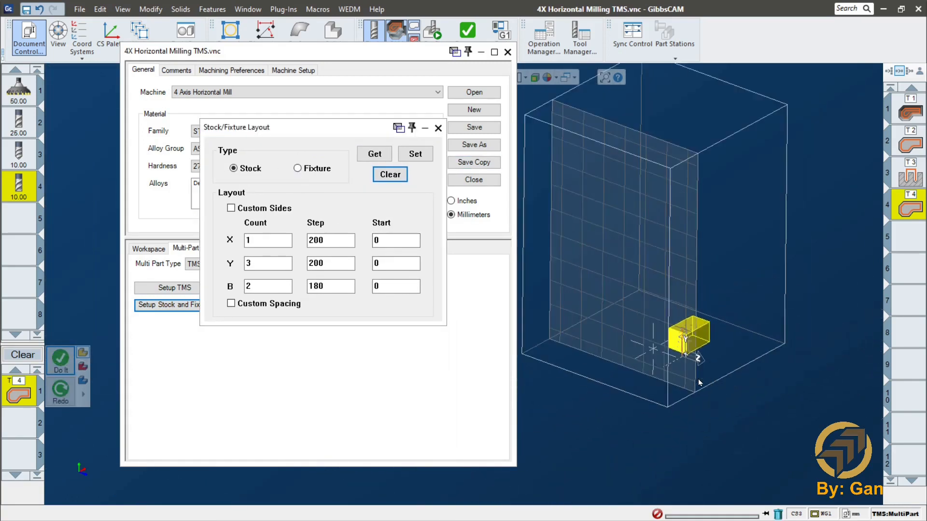
scroll(620, 343, "up", 5)
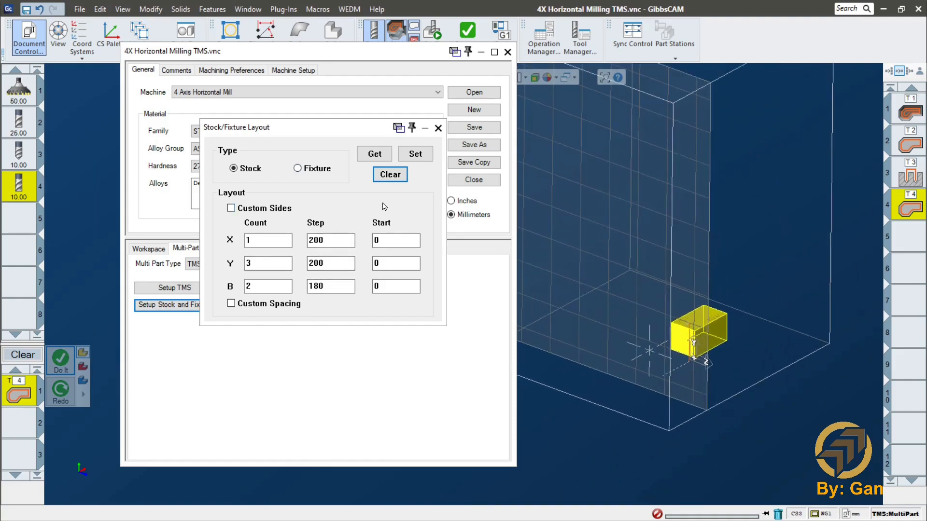
left_click(415, 154)
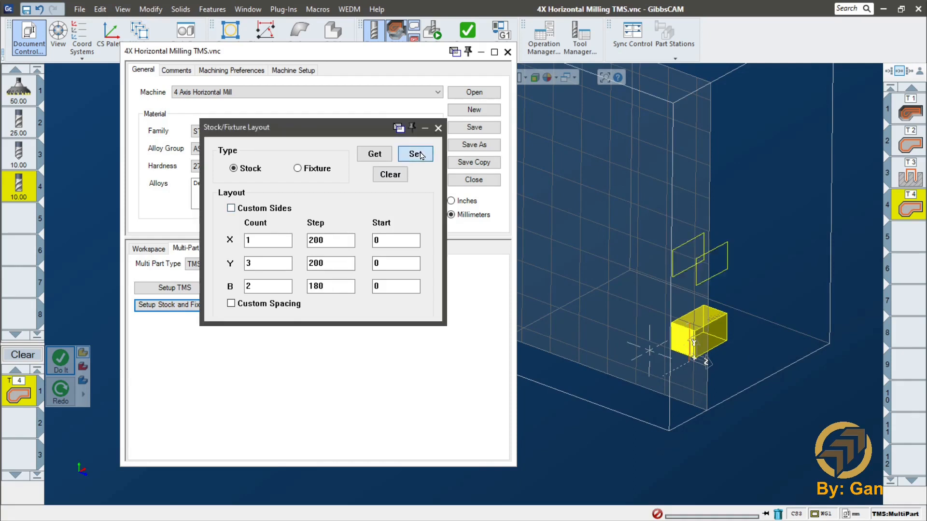
middle_click_drag(704, 366, 629, 379)
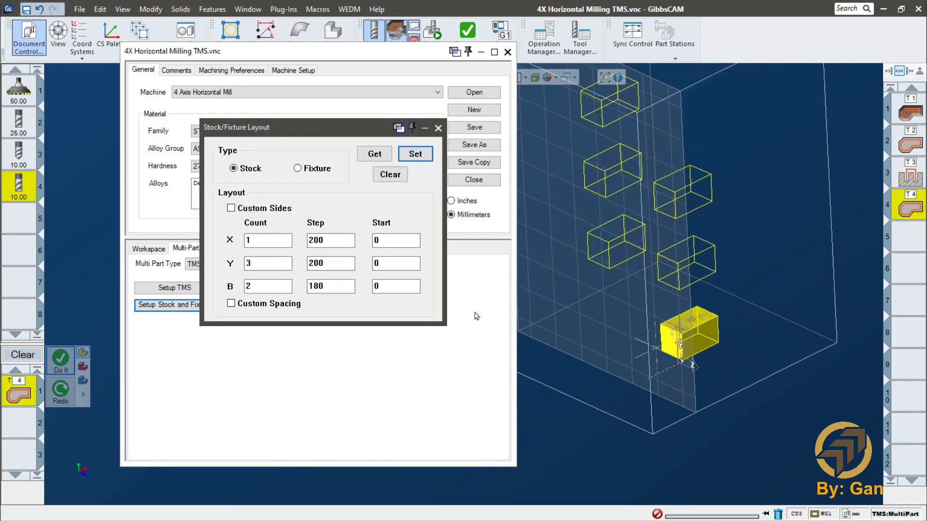
left_click(438, 128)
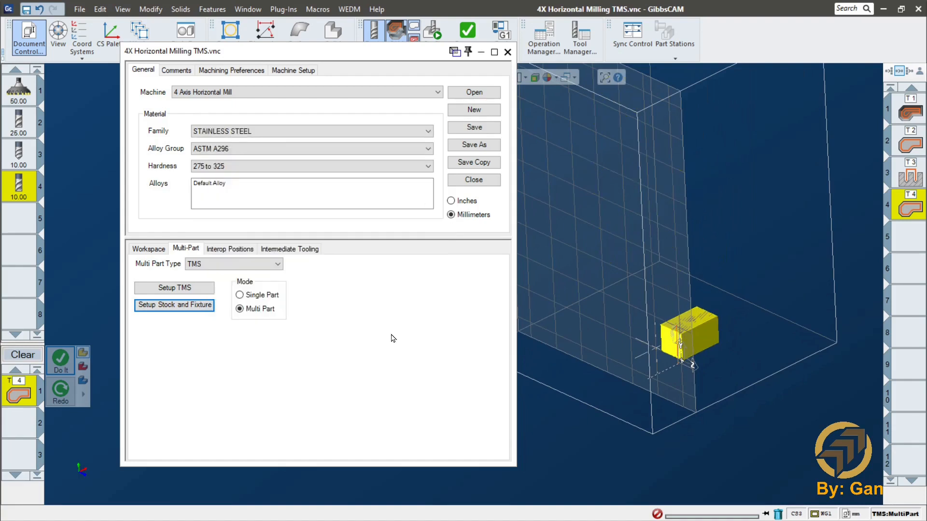
Open the TMS setup and switch the part layout to Custom Sides with a count of 4.
middle_click_drag(733, 291, 597, 342)
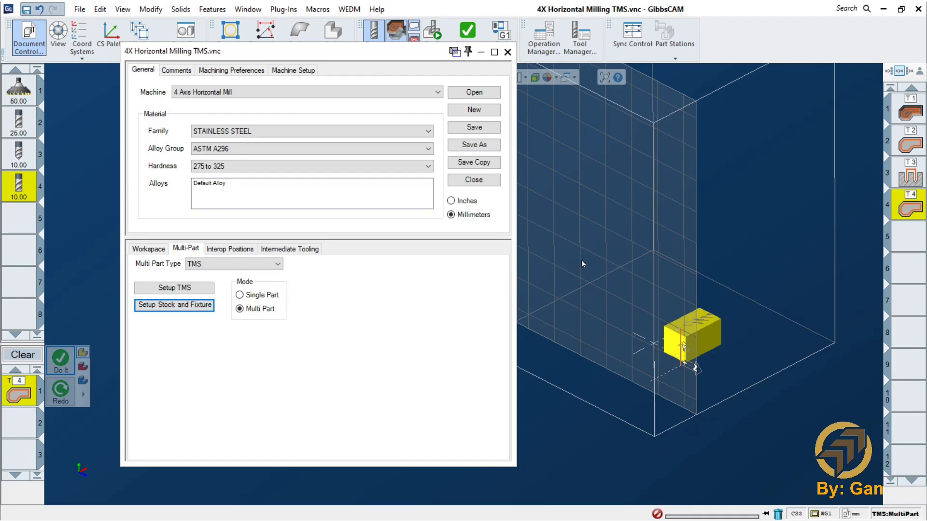
left_click(198, 290)
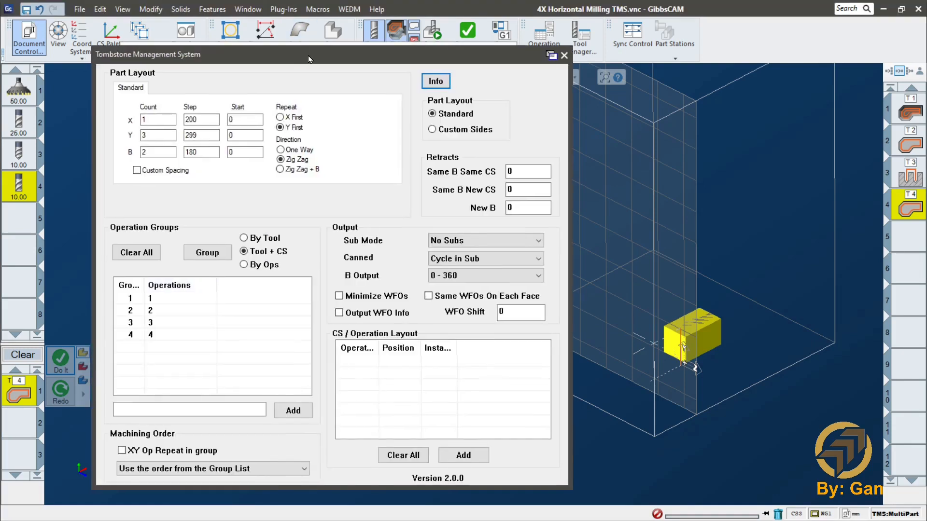
left_click_drag(300, 54, 316, 50)
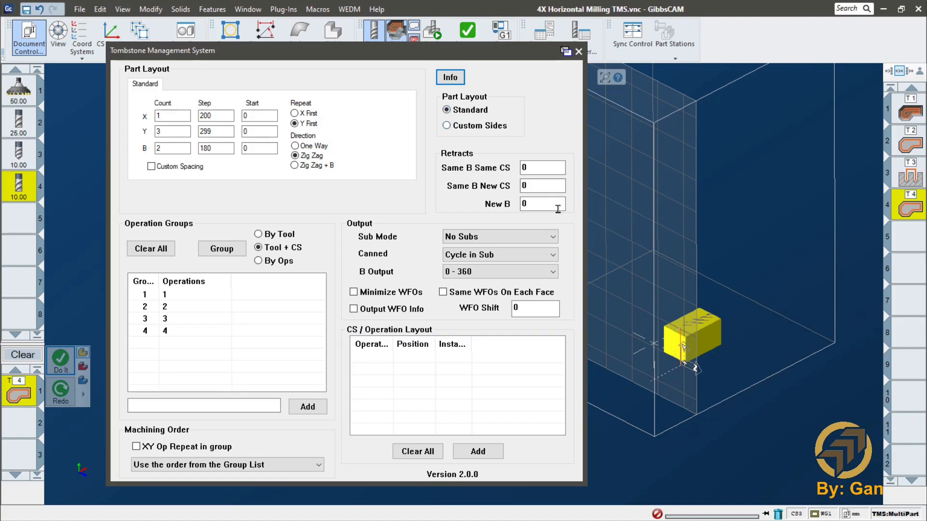
left_click(468, 126)
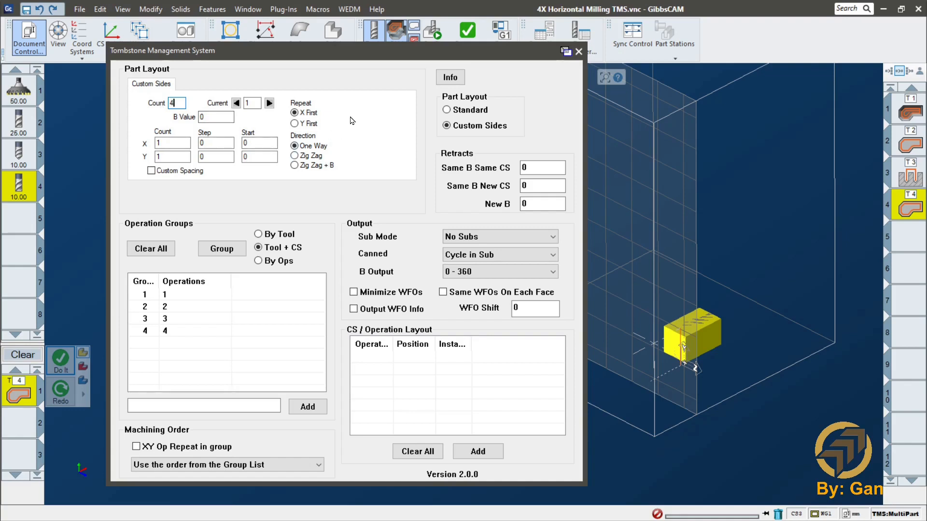
Configure side 1 with B value 0, a Y count of 3, a Y step of 200 and Zig Zag direction.
left_click(233, 115)
left_click(168, 157)
type("3")
left_click(210, 157)
left_click(314, 158)
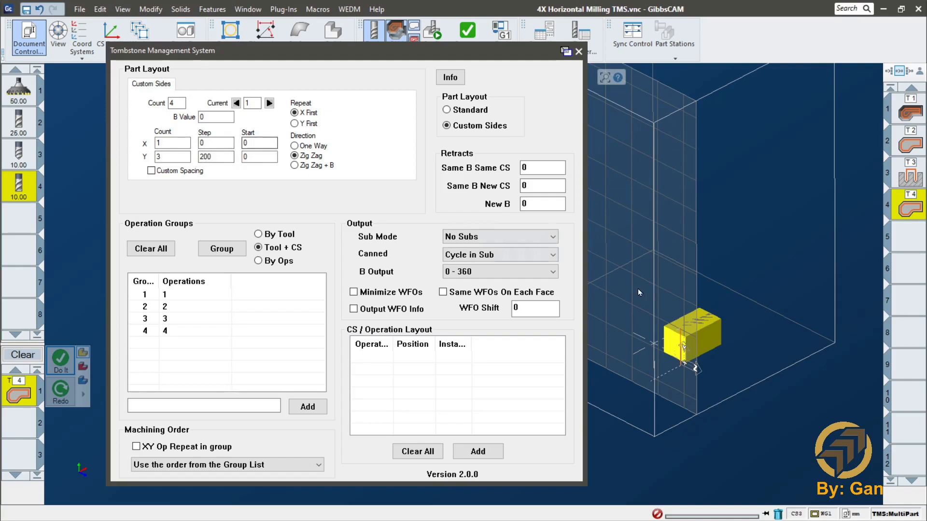
Set side 2's B value to 180, enter its Y count and step, and move on to side 3.
left_click(269, 103)
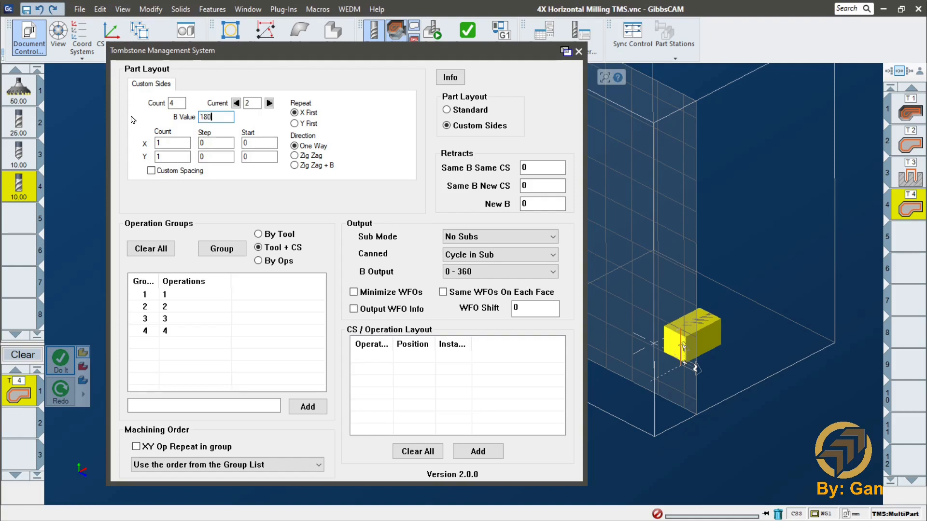
left_click(178, 157)
key("Tab")
type("2")
double_click(167, 157)
left_click(270, 103)
Put the stock block into the Body Bag to expose the part bodies, and close the bag.
middle_click_drag(677, 400, 706, 387)
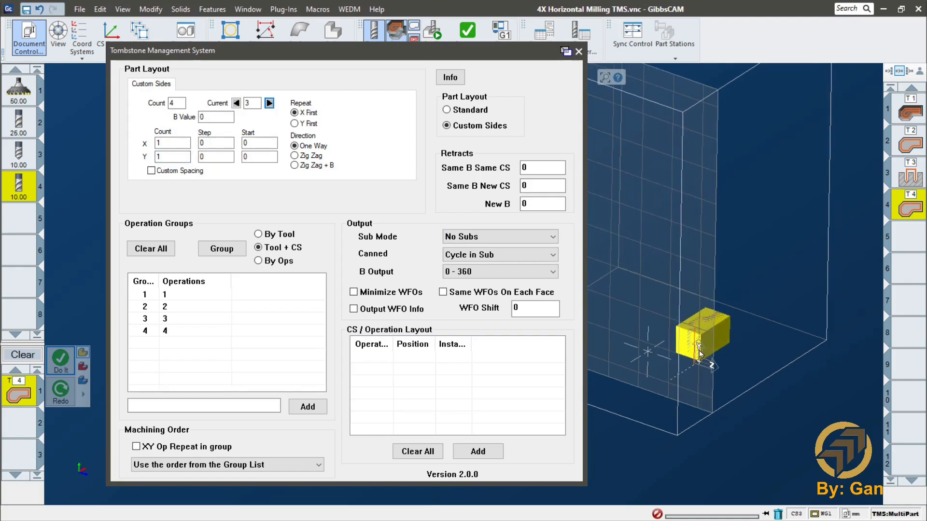
double_click(728, 331)
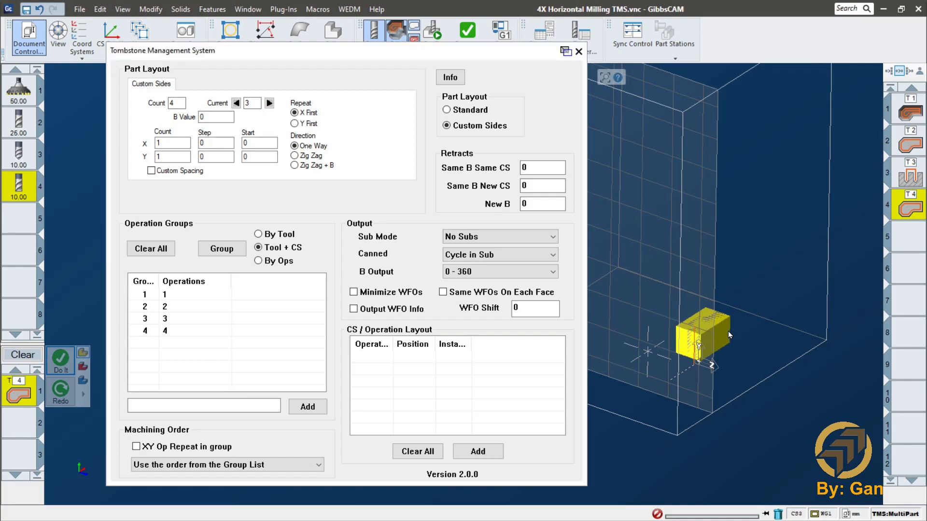
scroll(703, 351, "up", 3)
scroll(703, 352, "up", 2)
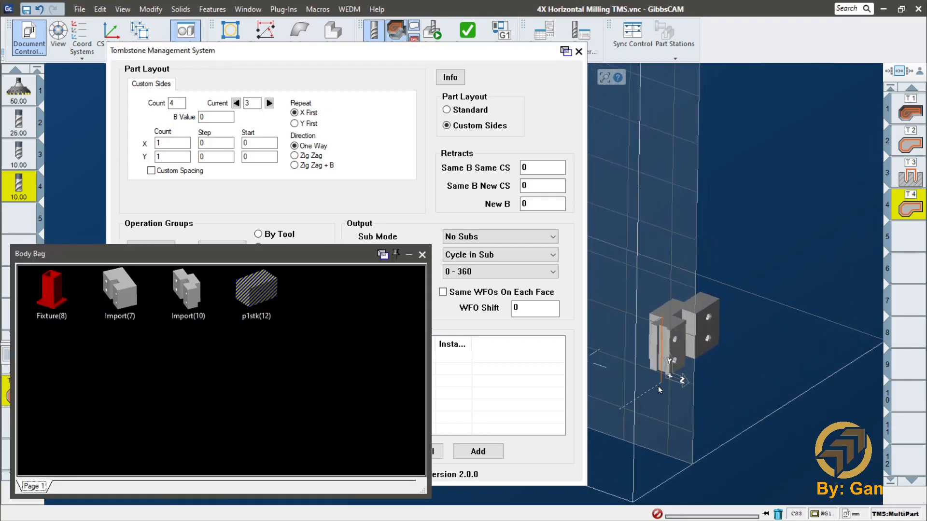
left_click(423, 255)
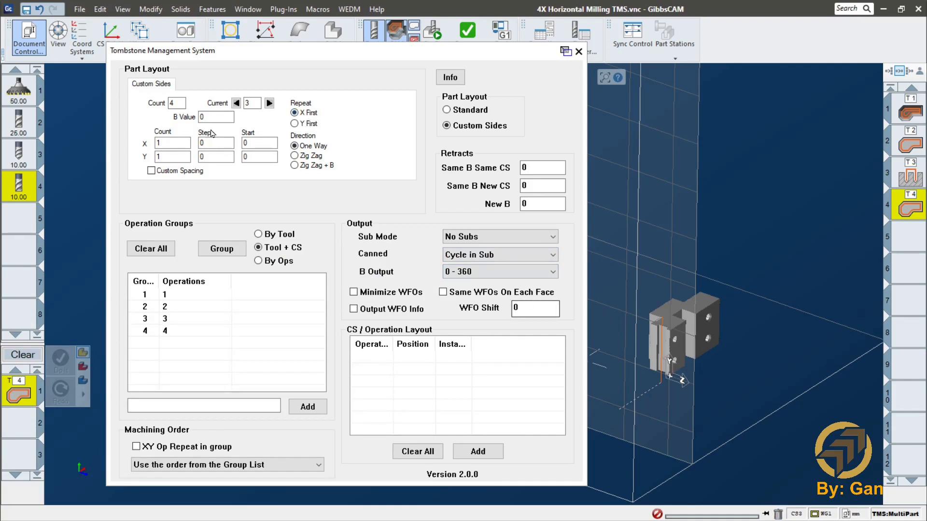
Configure side 3 with B value 90, a Y count of 3 and a Y step of 200, after checking the previous sides.
left_click(233, 116)
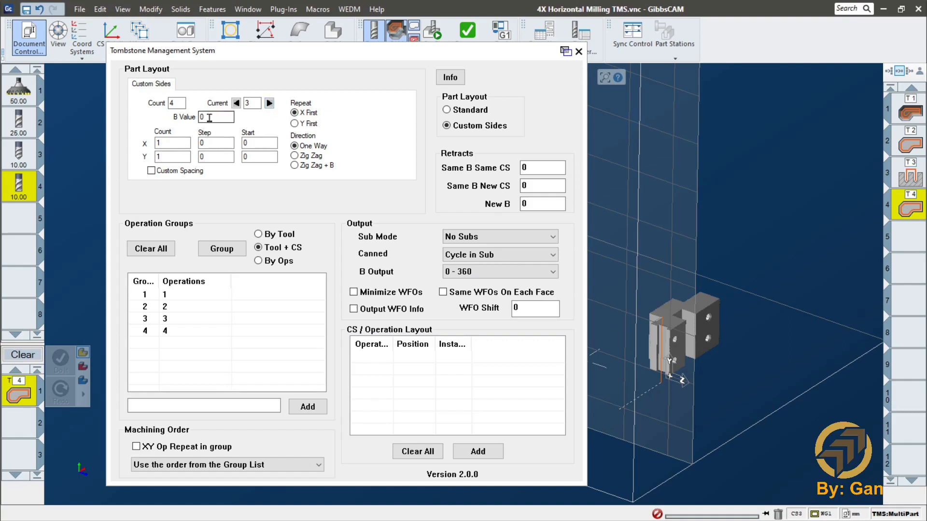
left_click(236, 103)
left_click(236, 103)
left_click(270, 104)
left_click(269, 104)
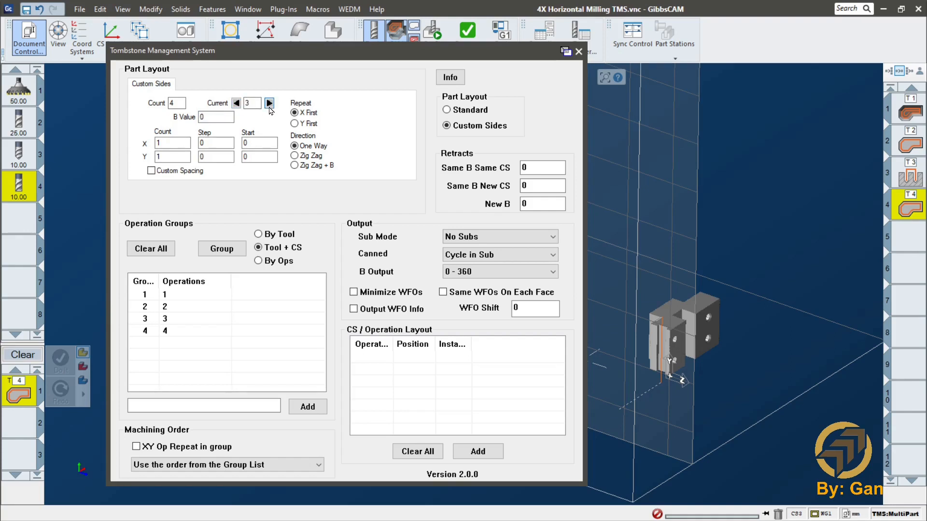
left_click(216, 117)
type("90")
double_click(171, 155)
type("3")
left_click_drag(218, 154, 184, 155)
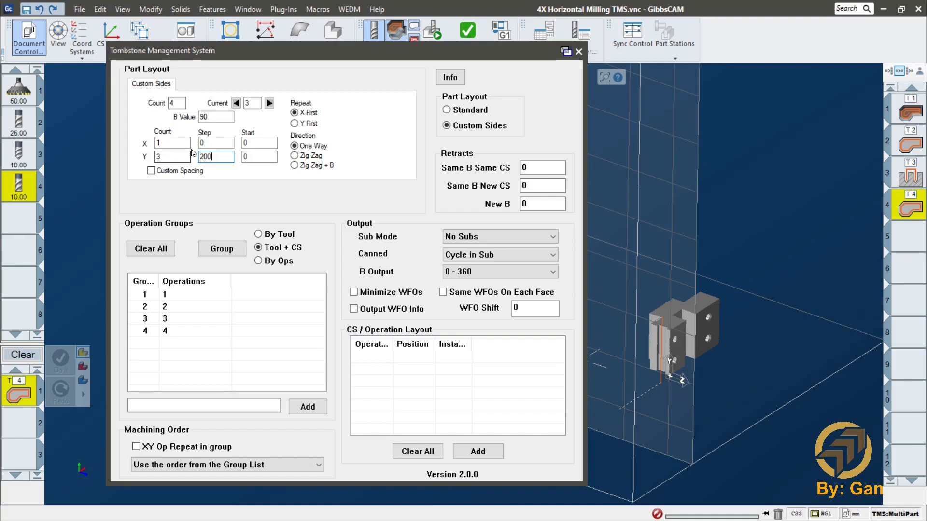
Configure side 4 with B value 270, a Y count of 3 and a Y step of 200.
left_click(269, 103)
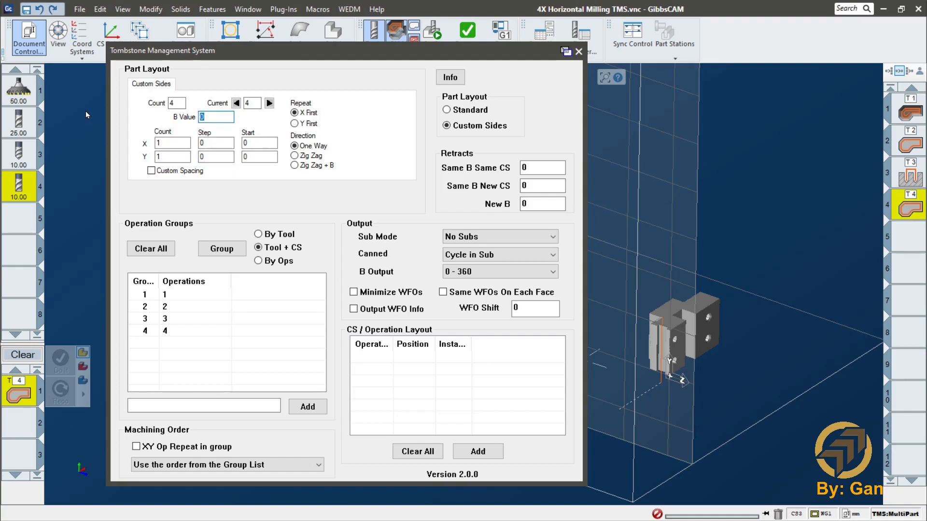
type("270")
left_click_drag(165, 157, 87, 160)
type("3")
key("Tab")
Set retracts of 100 for Same B Same CS, 100 for Same B New CS and 400 for New B, and regroup operations by Tool + CS.
double_click(531, 168)
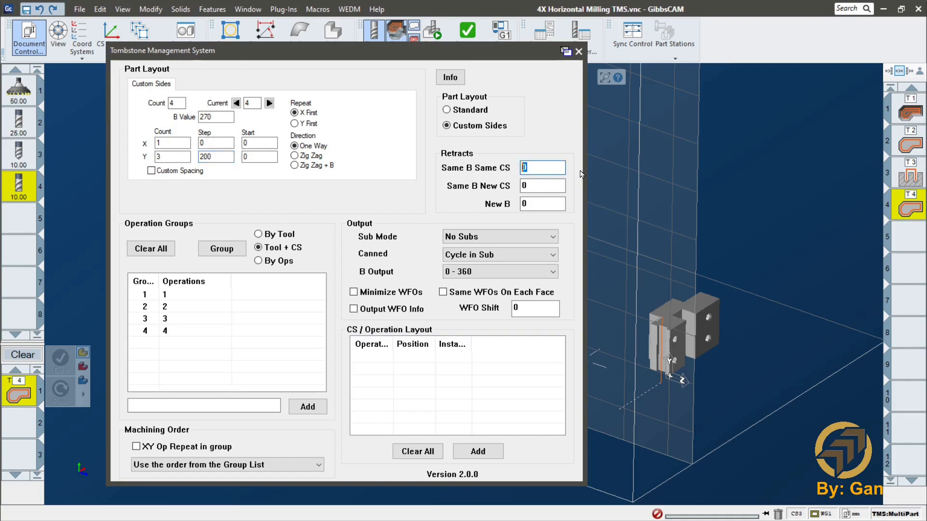
type("100")
double_click(540, 185)
type("100")
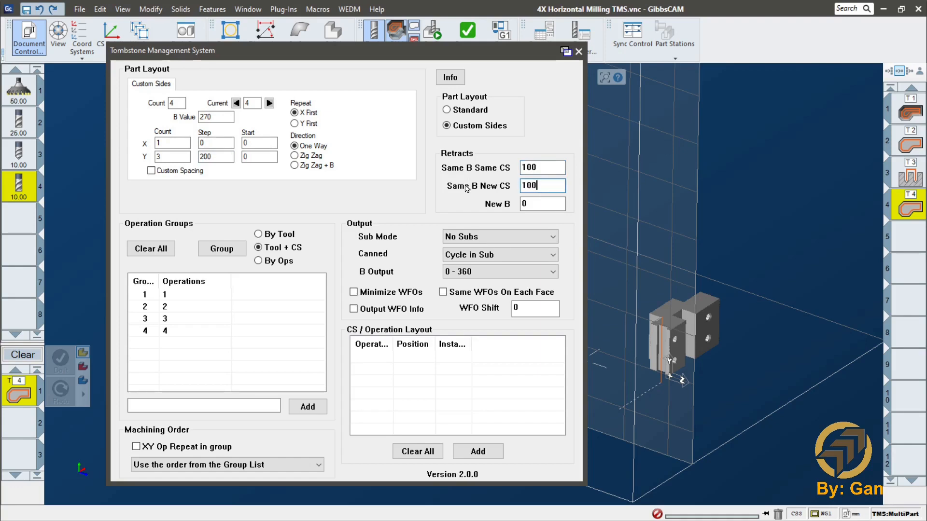
key("Tab")
left_click(149, 252)
left_click(223, 255)
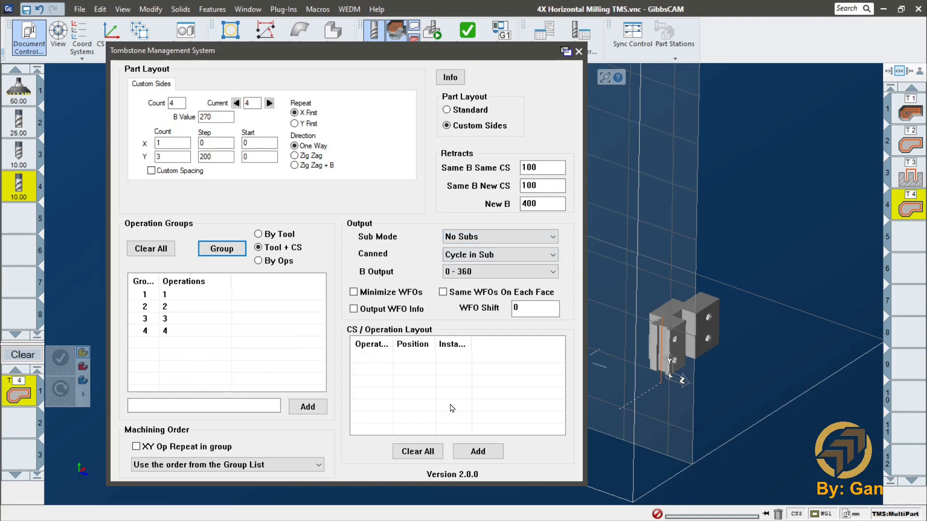
Add a CS / Operation Layout entry for coordinate system 2: P1, restricted to partial sides with side 1 included.
left_click(498, 453)
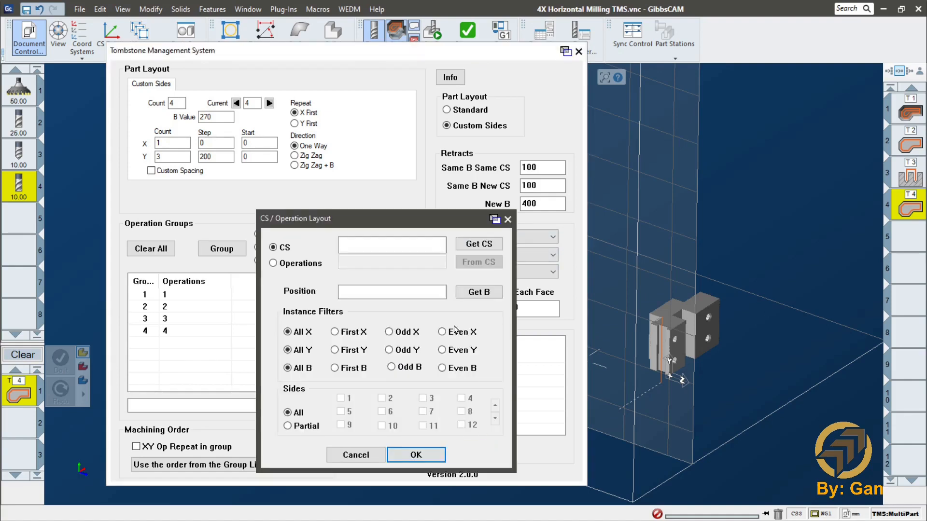
left_click_drag(392, 222, 396, 187)
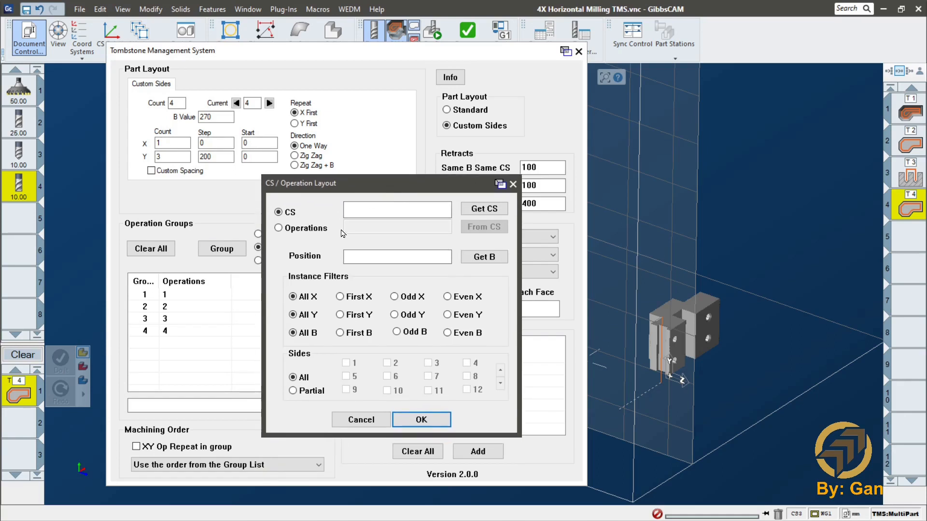
left_click(488, 209)
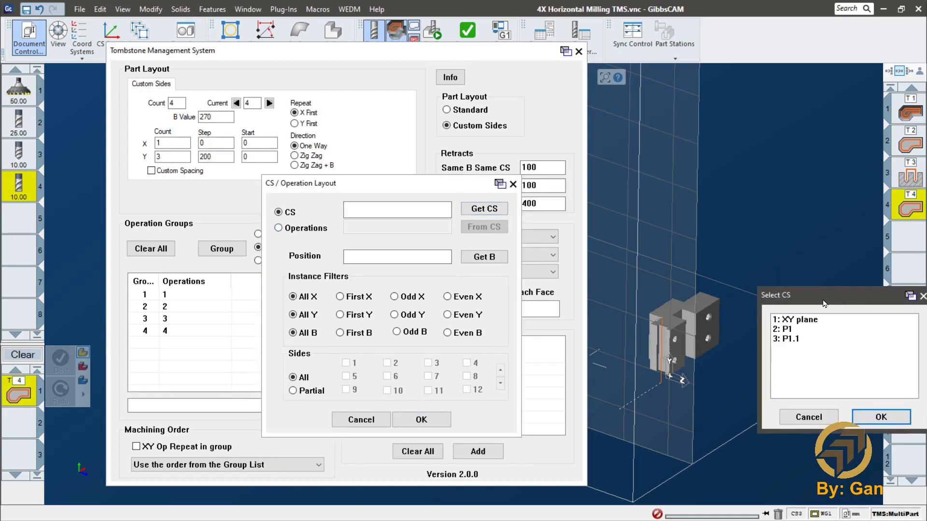
left_click_drag(828, 294, 566, 226)
left_click(525, 261)
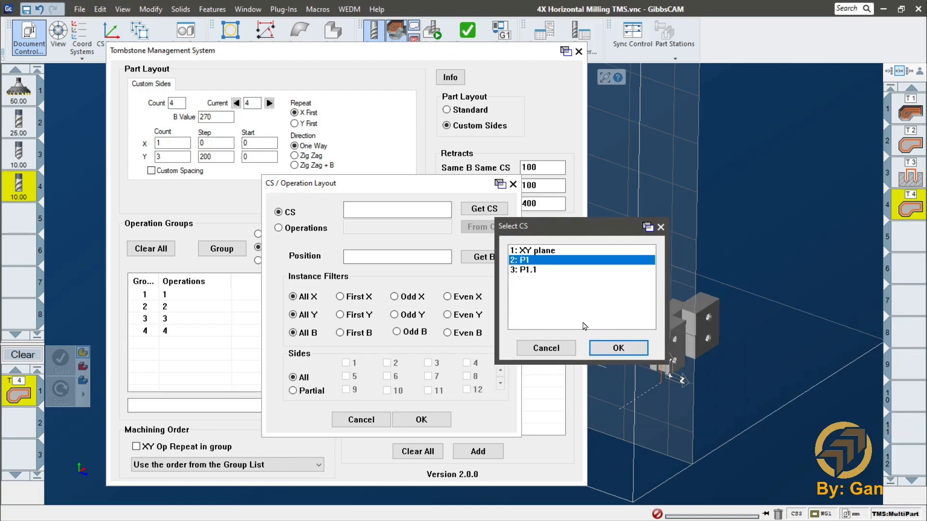
left_click(619, 348)
left_click_drag(396, 189, 471, 208)
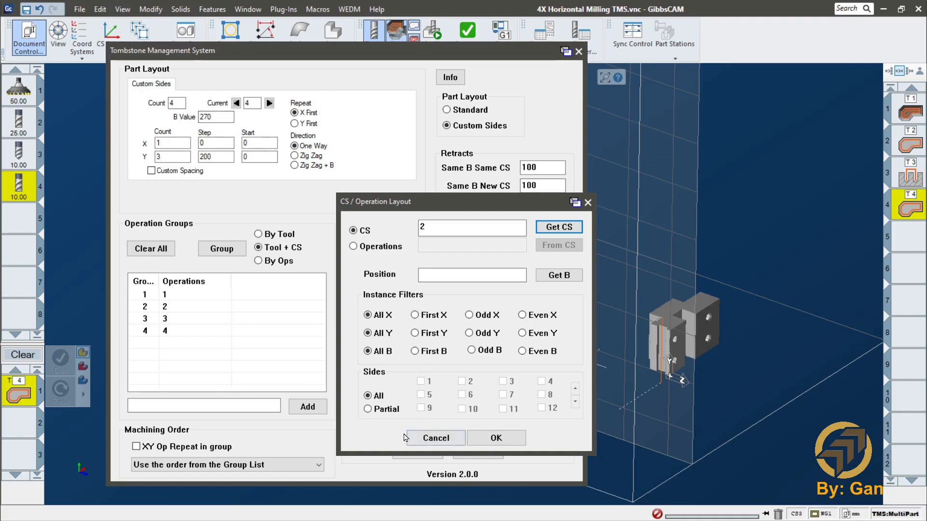
left_click(375, 414)
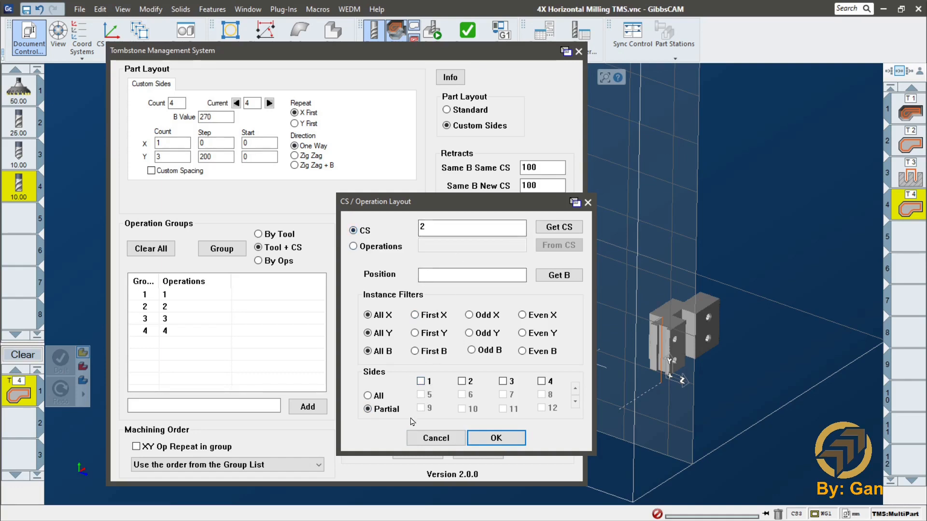
left_click(421, 381)
left_click(507, 442)
Add a CS / Operation Layout entry for coordinate system 3: P1.1, restricted to sides 3 and 4, and close the TMS and document setup.
left_click(477, 451)
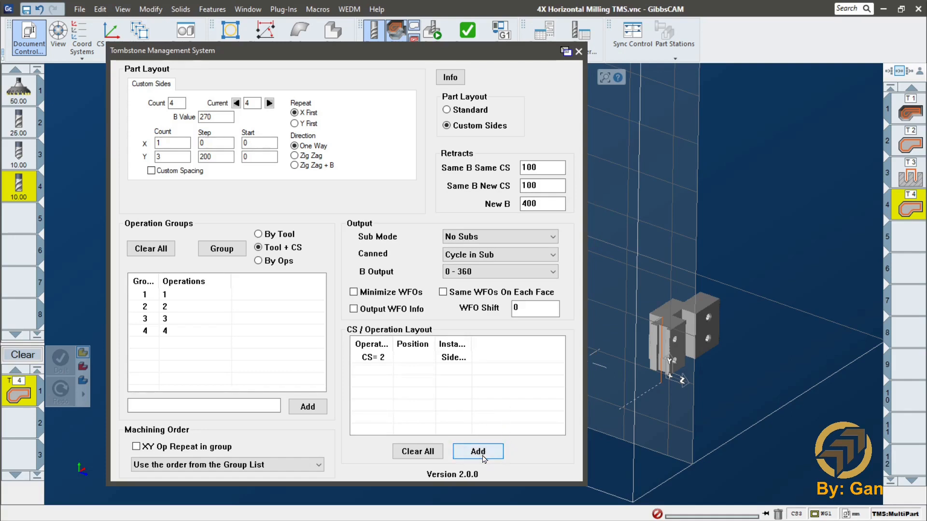
left_click(559, 227)
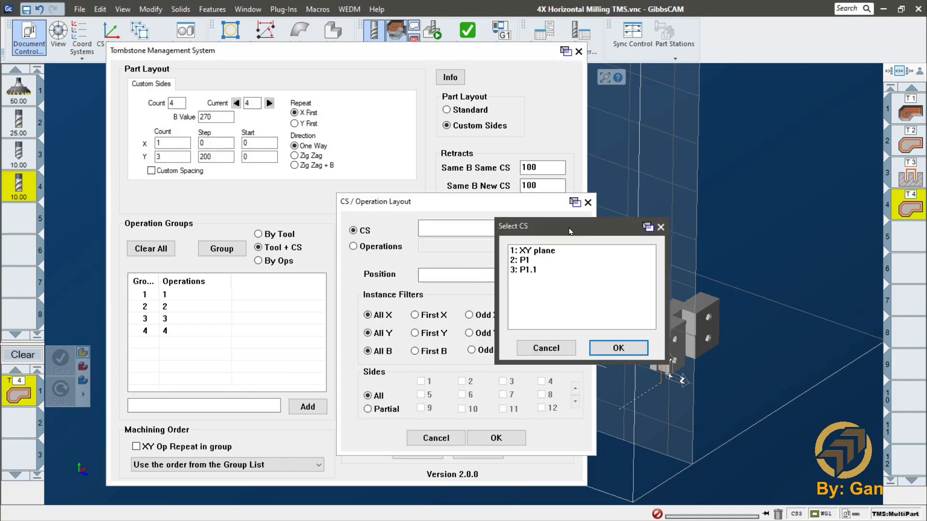
left_click(535, 270)
left_click(618, 348)
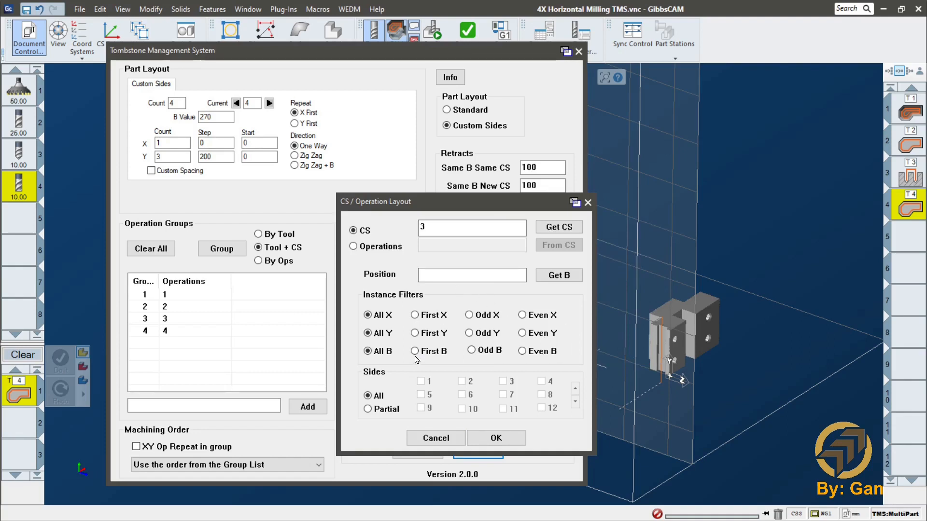
left_click(385, 408)
left_click(502, 381)
left_click(541, 381)
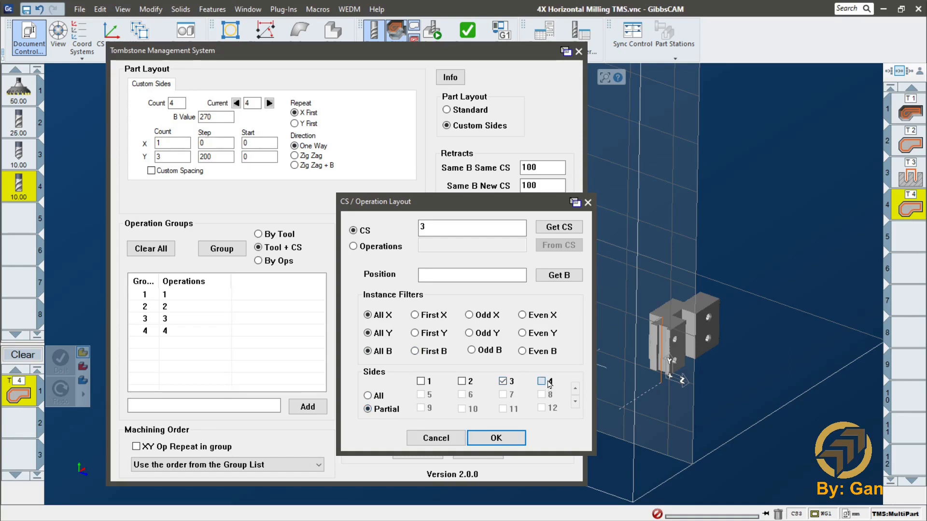
left_click(495, 438)
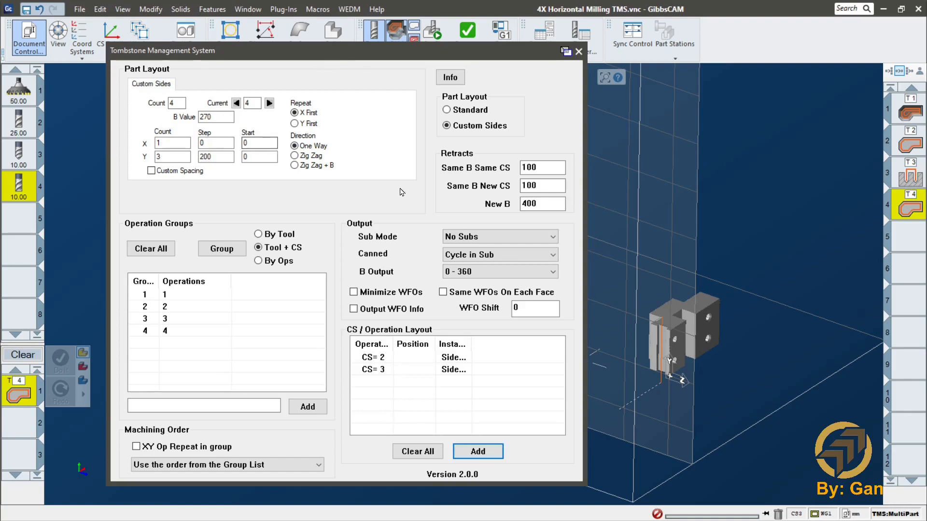
left_click(578, 52)
left_click(507, 52)
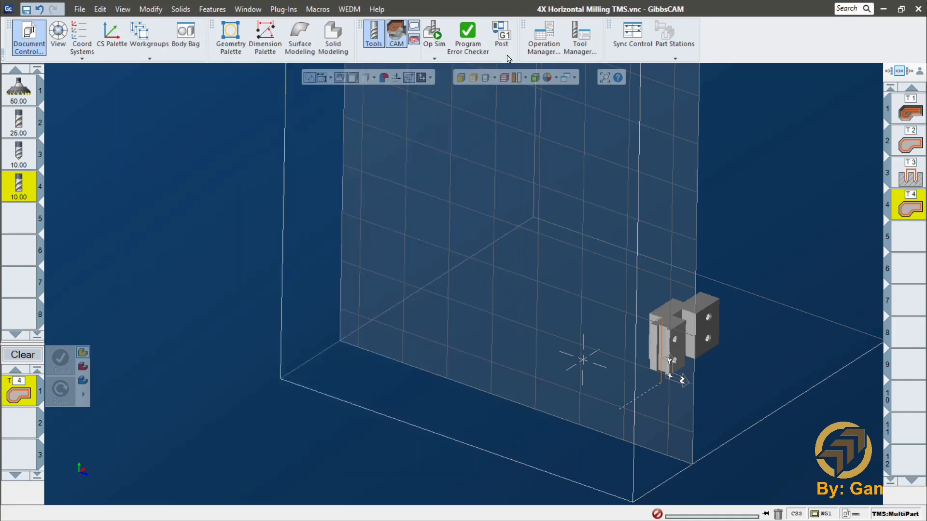
Start the Machine Sim of the tombstone setup and view the mounted stock blocks.
scroll(577, 243, "down", 3)
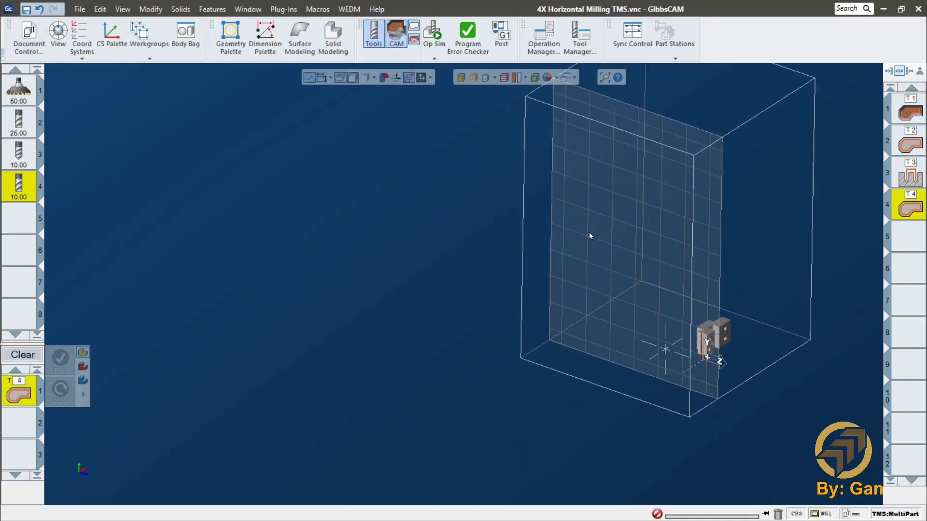
middle_click_drag(747, 209, 549, 276)
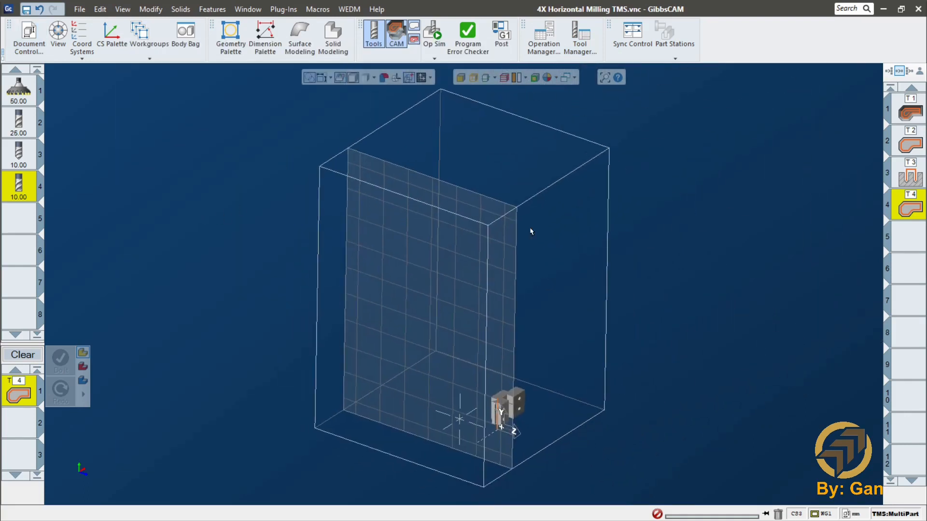
left_click(433, 59)
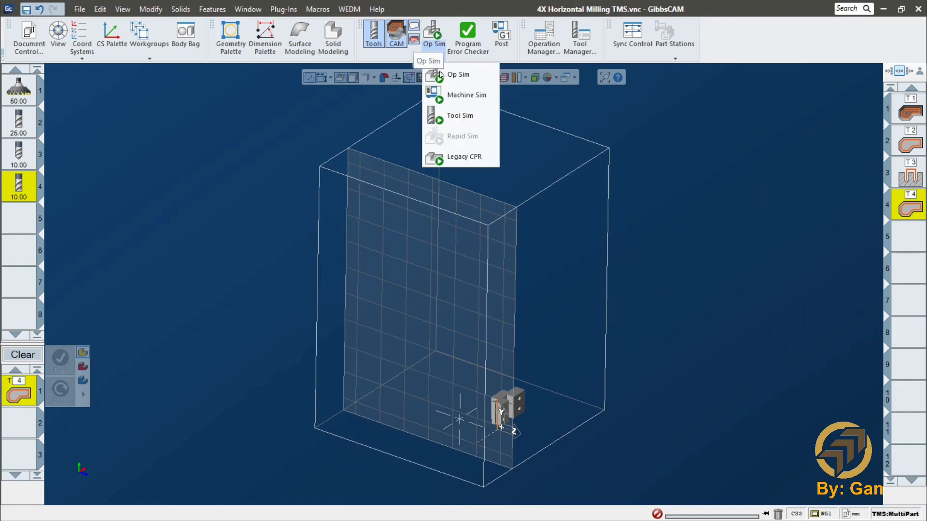
left_click(452, 96)
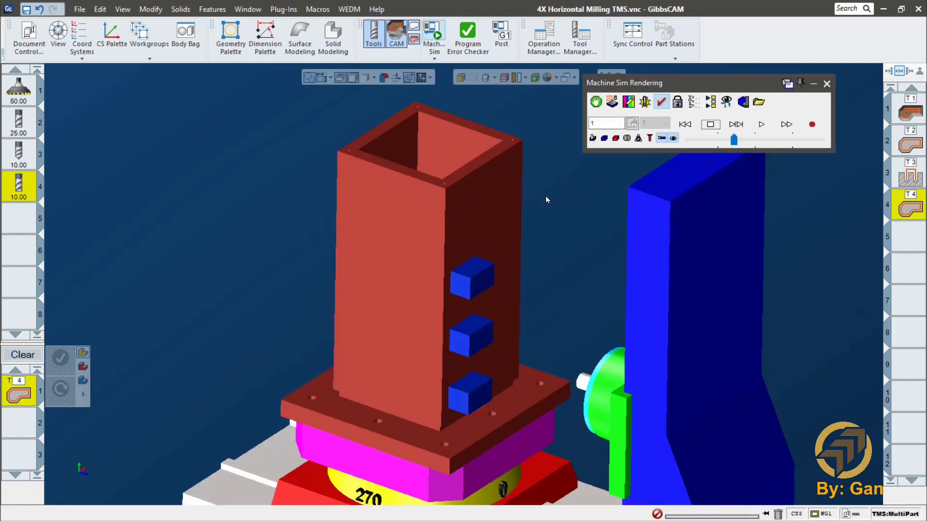
scroll(553, 450, "up", 5)
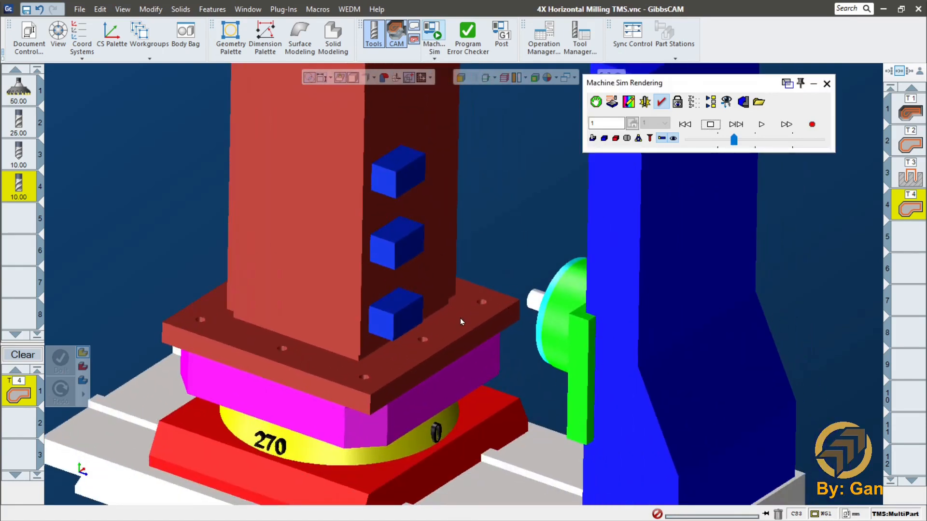
middle_click_drag(461, 322, 493, 326)
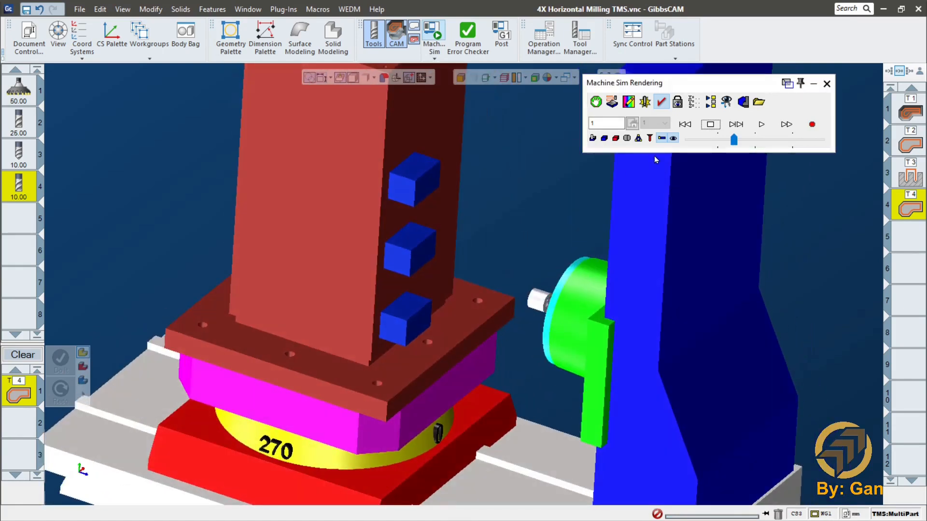
Check the machine selection in the Machine Sim Models list and close the list without loading another machine.
left_click(759, 102)
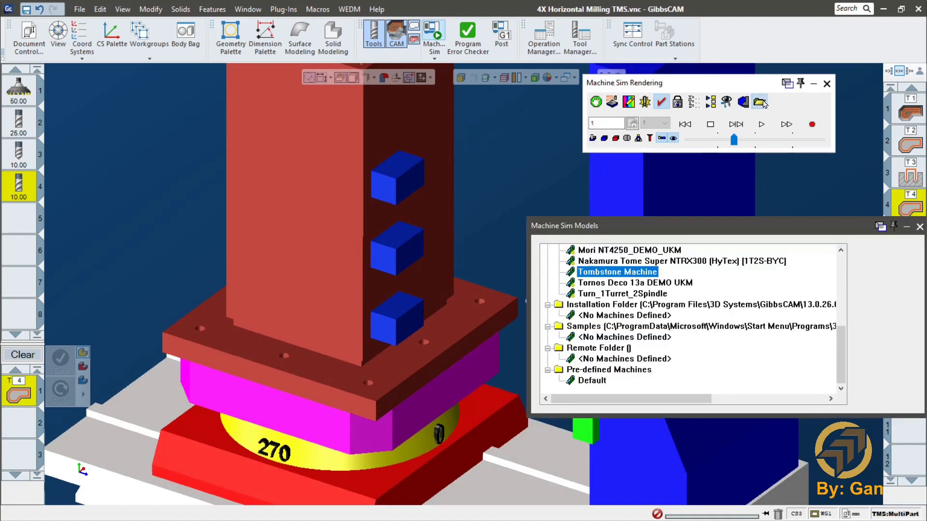
left_click_drag(751, 232, 575, 194)
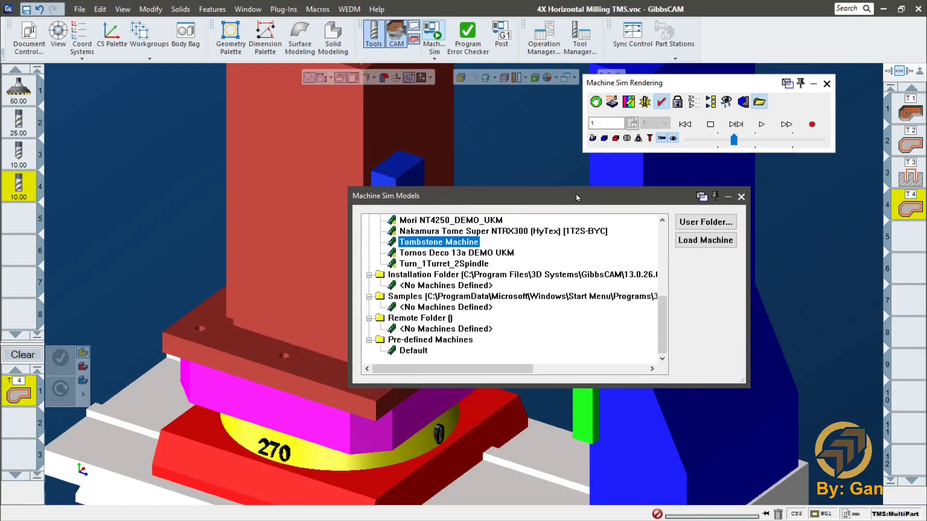
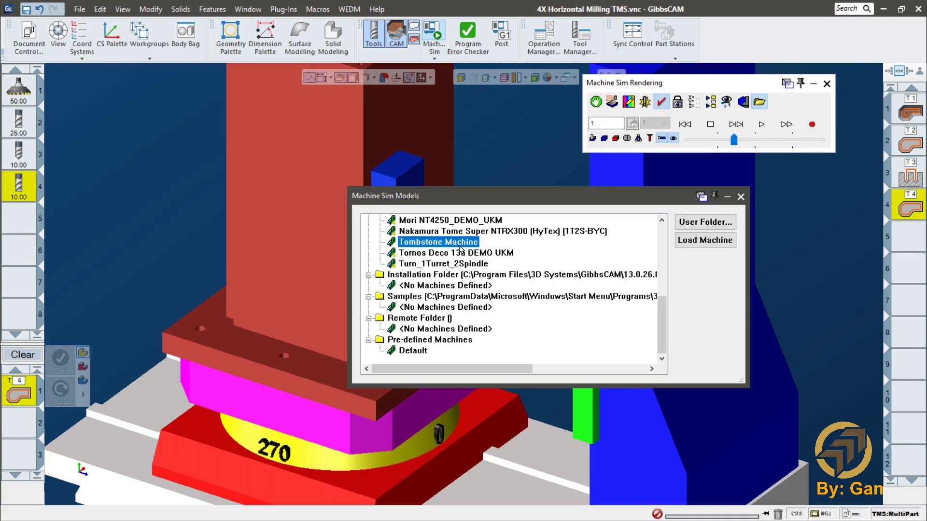
left_click(741, 196)
mouse_move(534, 263)
middle_mouse_down()
mouse_move(519, 295)
mouse_move(531, 274)
middle_mouse_up()
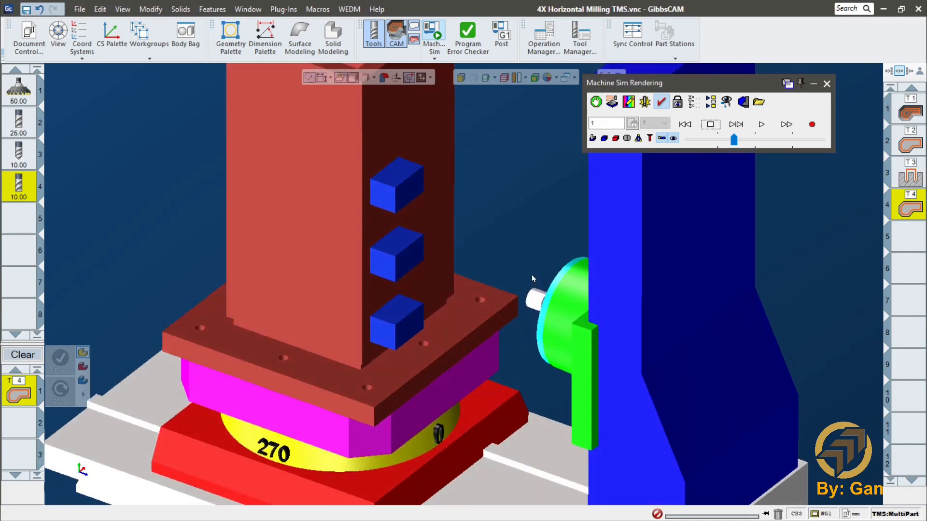
middle_click_drag(378, 264, 741, 343)
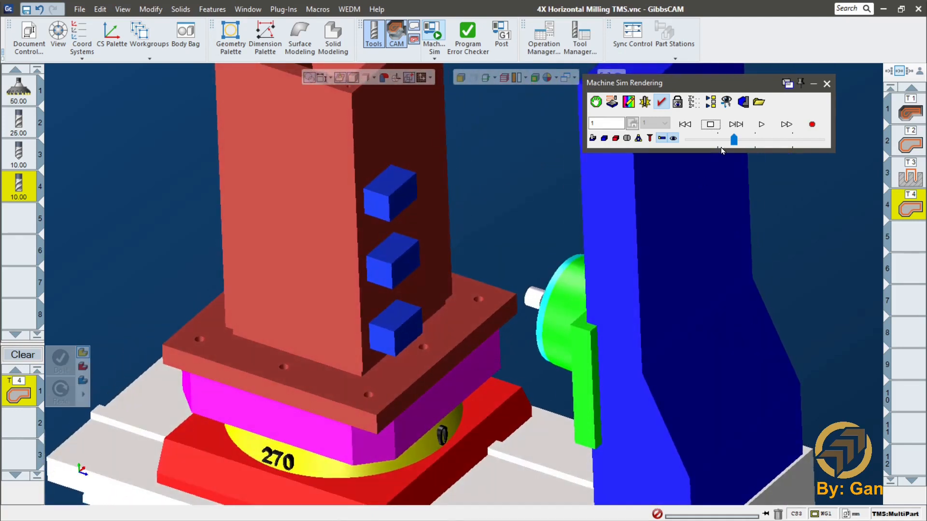
Play the machine simulation to the end of the program, inspect the machined parts on the tombstone, and close the simulation.
left_click(761, 124)
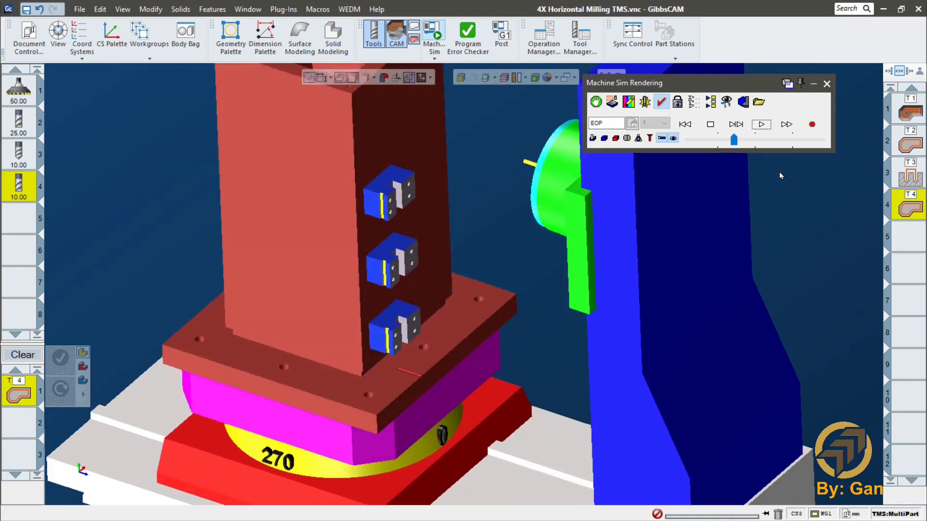
scroll(570, 333, "up", 3)
middle_click_drag(550, 343, 681, 318)
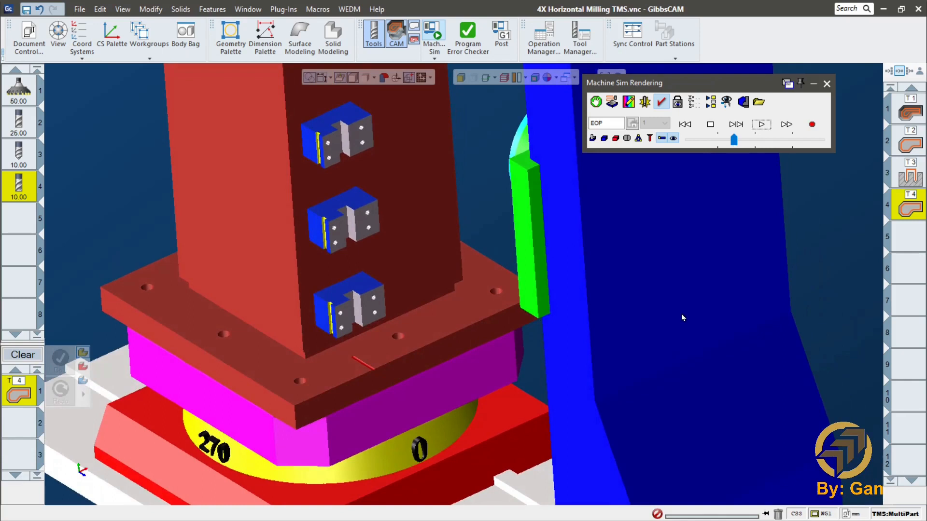
left_click(826, 84)
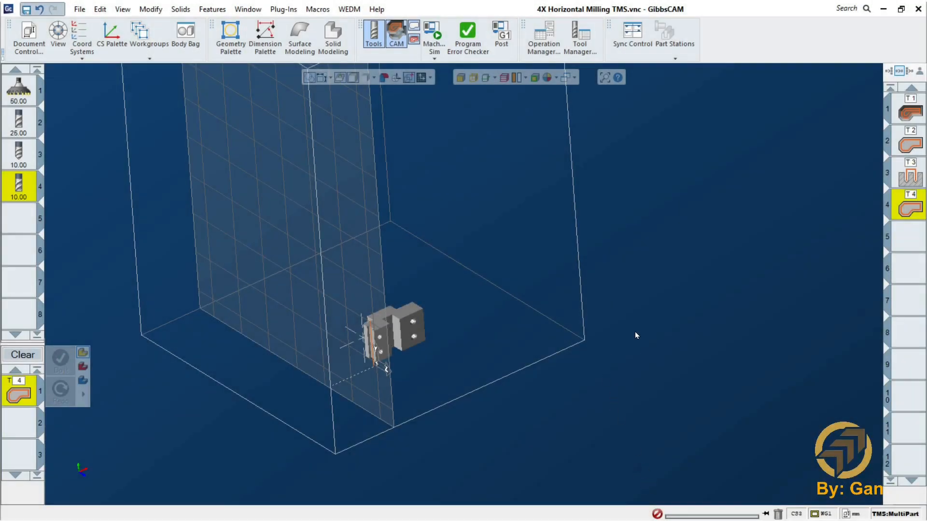
Put the first part's body, p1, away in the Body Bag and close the bag.
middle_click_drag(659, 366, 285, 336)
middle_click_drag(601, 276, 434, 309)
middle_click_drag(759, 263, 347, 260)
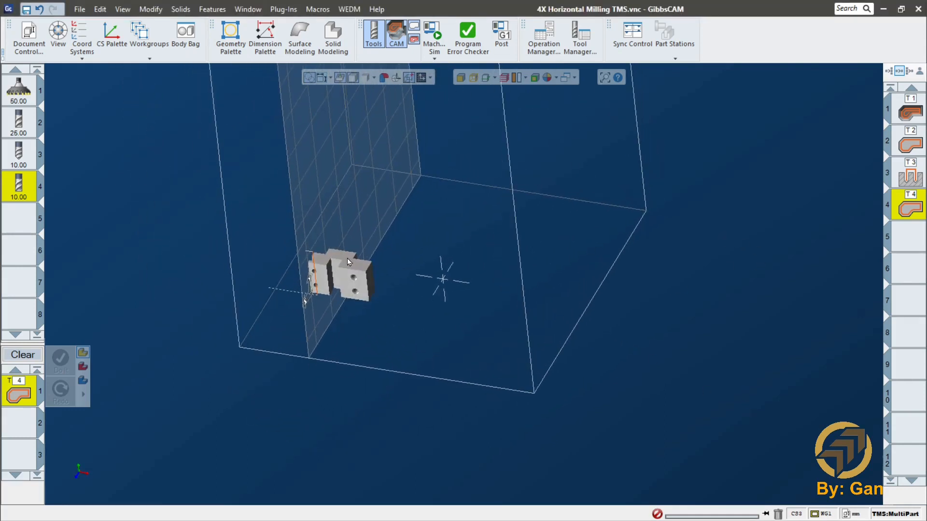
double_click(360, 282)
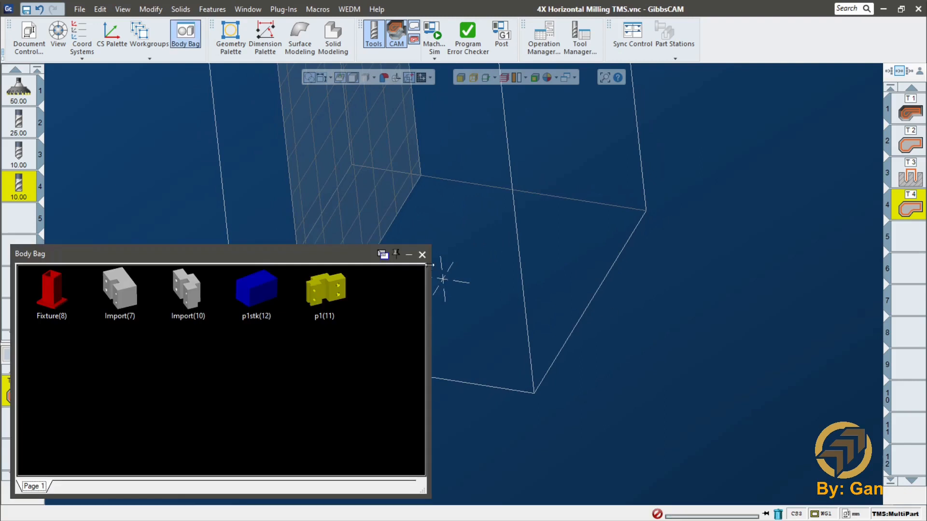
left_click(422, 254)
middle_click_drag(434, 402, 438, 384)
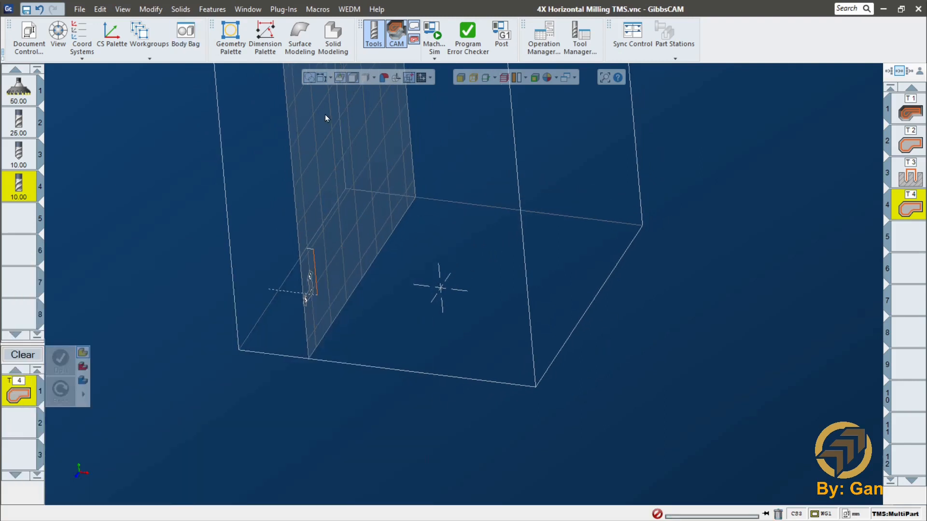
Bring the Import(10) and Import(7) bodies out of the Body Bag into the workspace and close the bag.
left_click(186, 33)
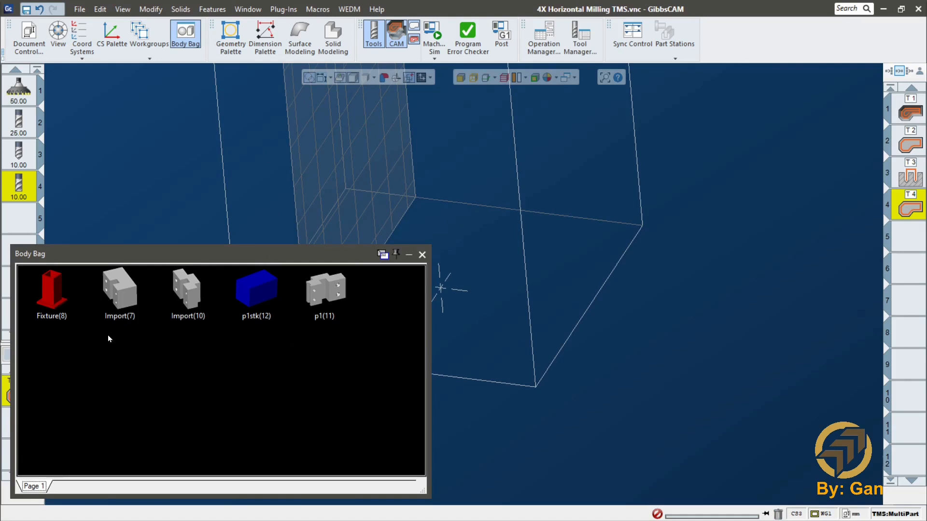
double_click(183, 294)
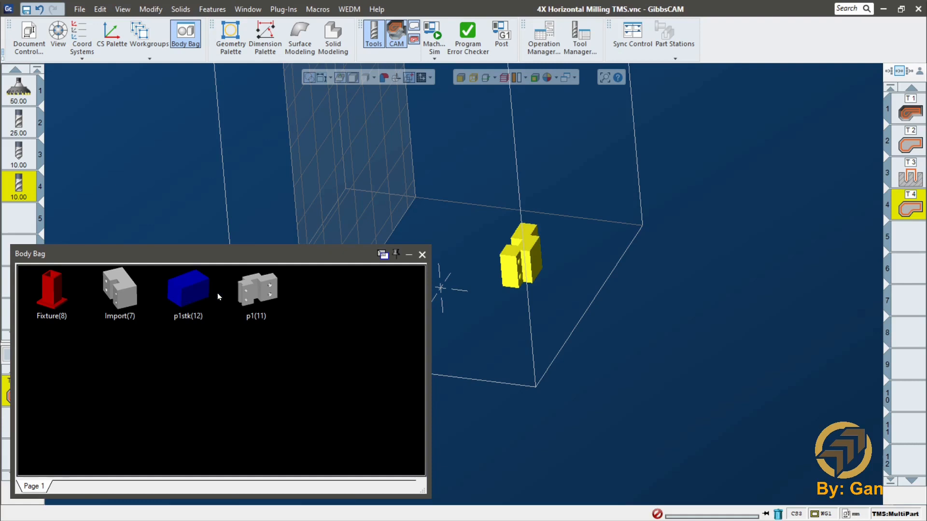
double_click(123, 303)
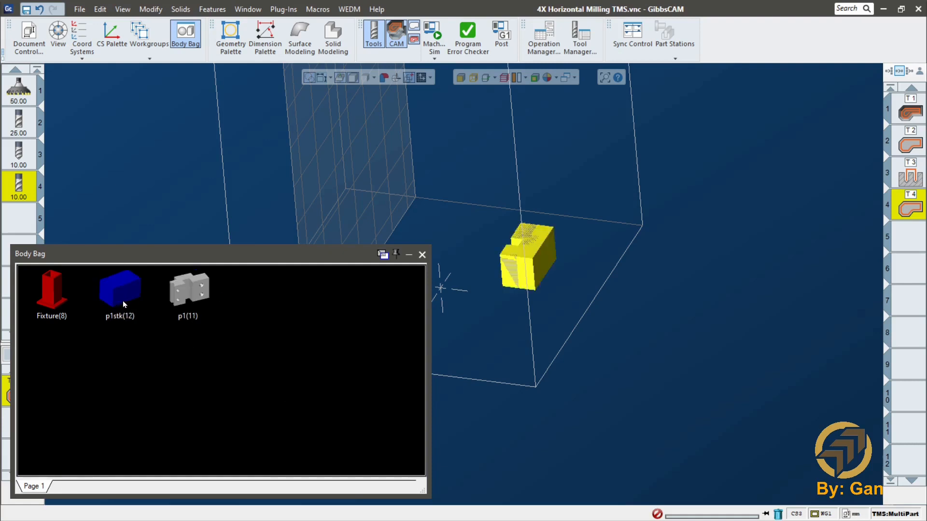
left_click(422, 254)
Deselect the two imported bodies and examine their faces and their position in the stock envelope.
middle_click_drag(665, 389, 526, 376)
scroll(565, 285, "up", 3)
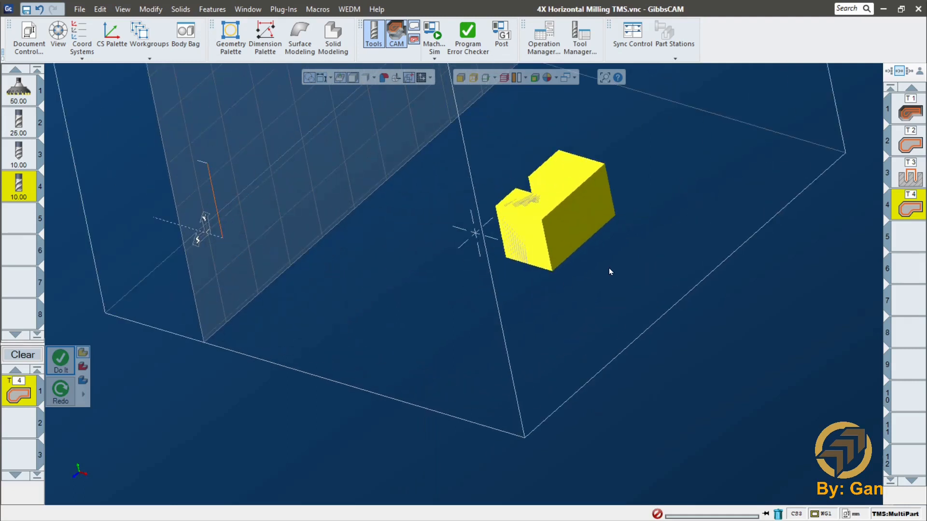
middle_click_drag(593, 296, 590, 313)
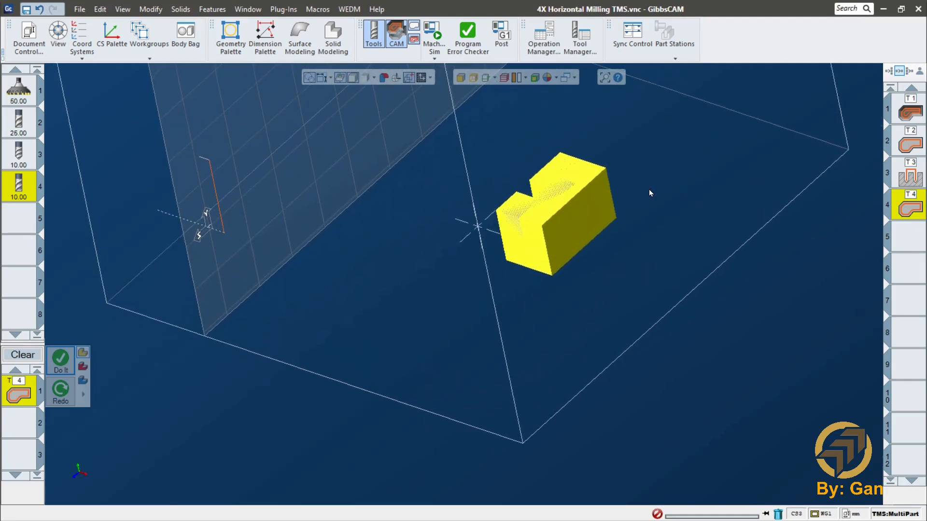
scroll(769, 208, "up", 3)
middle_click_drag(770, 208, 659, 318)
scroll(632, 344, "up", 1)
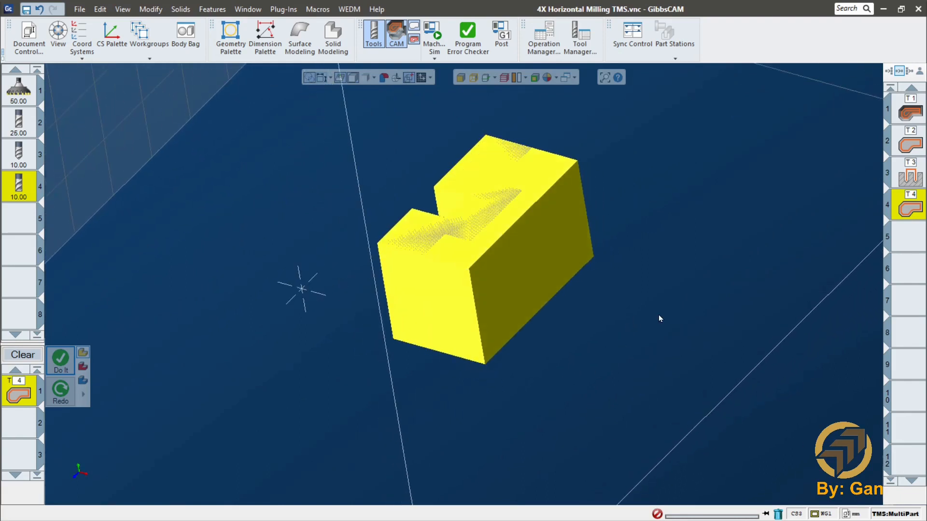
left_click(514, 393)
middle_click_drag(541, 349, 423, 316)
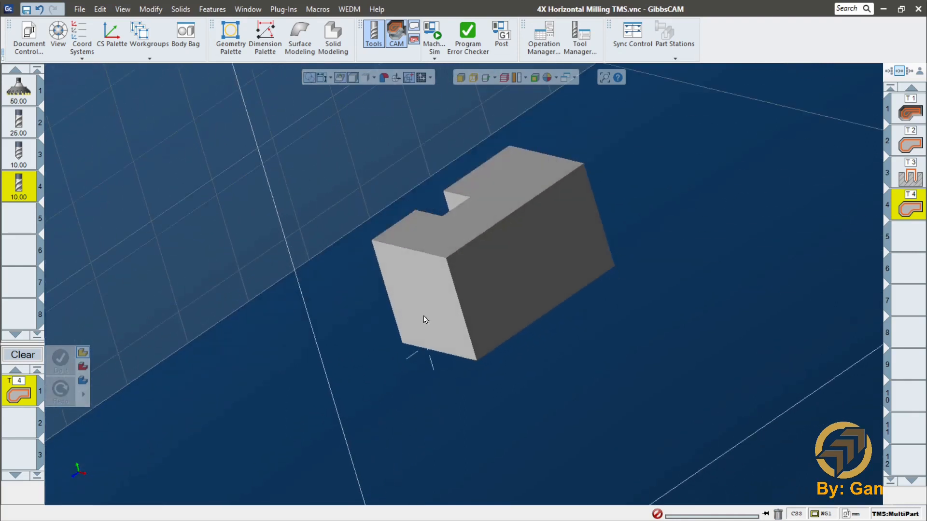
middle_click_drag(521, 213, 530, 356)
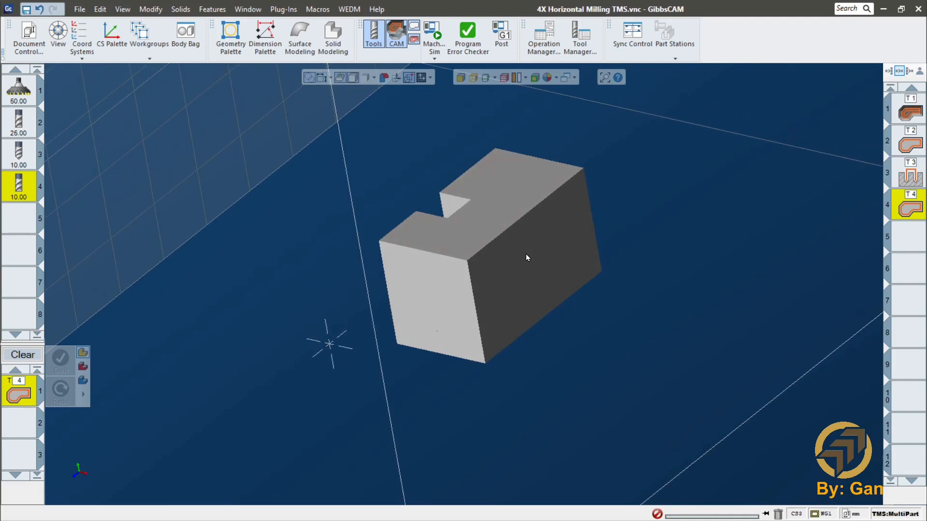
scroll(526, 254, "down", 5)
scroll(505, 271, "down", 2)
middle_click_drag(415, 371, 462, 293)
scroll(454, 263, "up", 2)
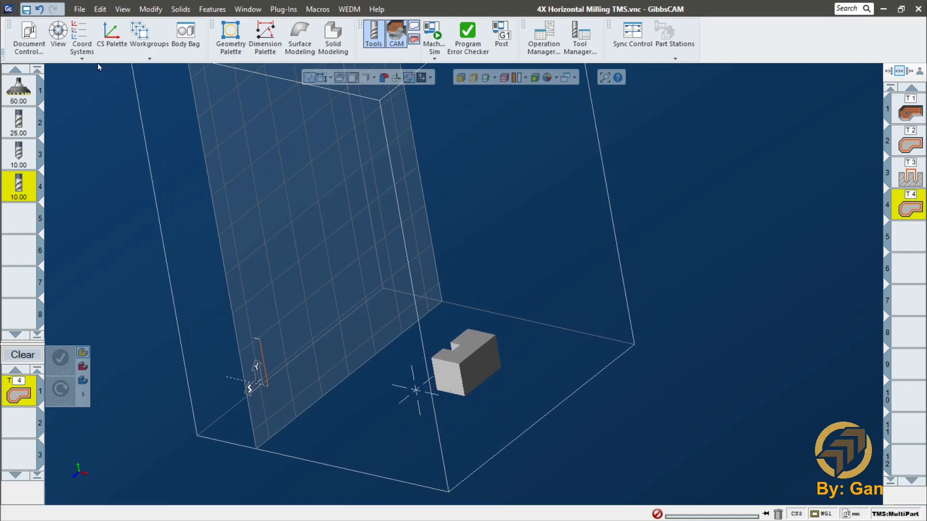
Add a coordinate system named P2 with WFO 3, and delete the surplus user coordinate system.
left_click(81, 33)
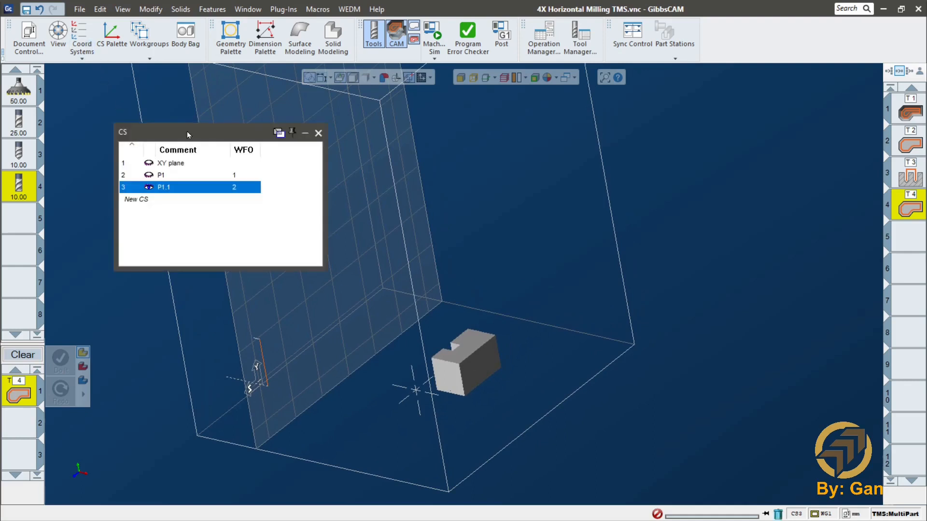
left_click(141, 199)
double_click(184, 203)
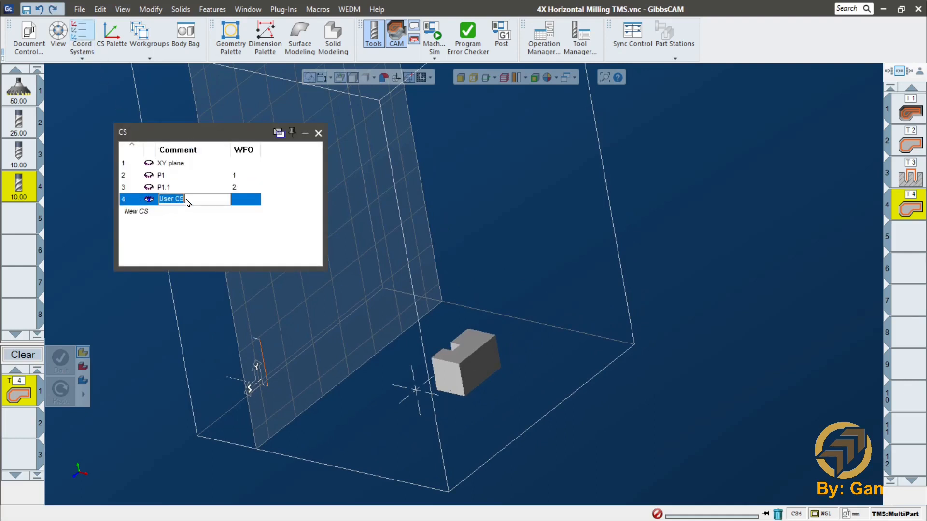
type("P2")
key("Return")
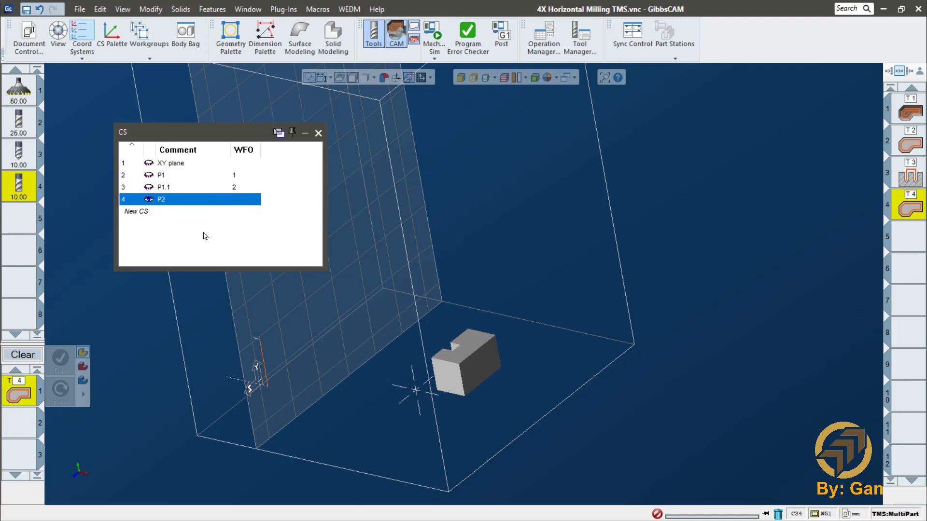
double_click(241, 203)
type("3")
left_click(232, 212)
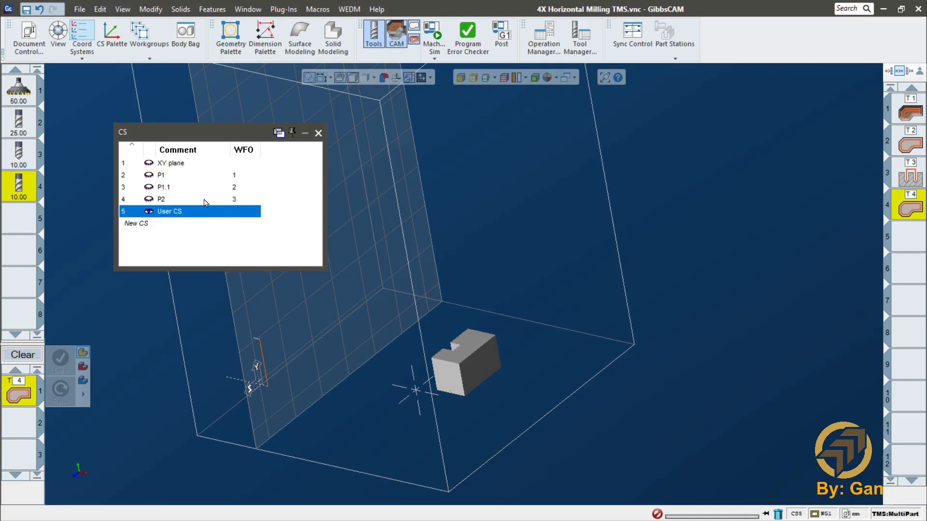
right_click(204, 211)
left_click(249, 250)
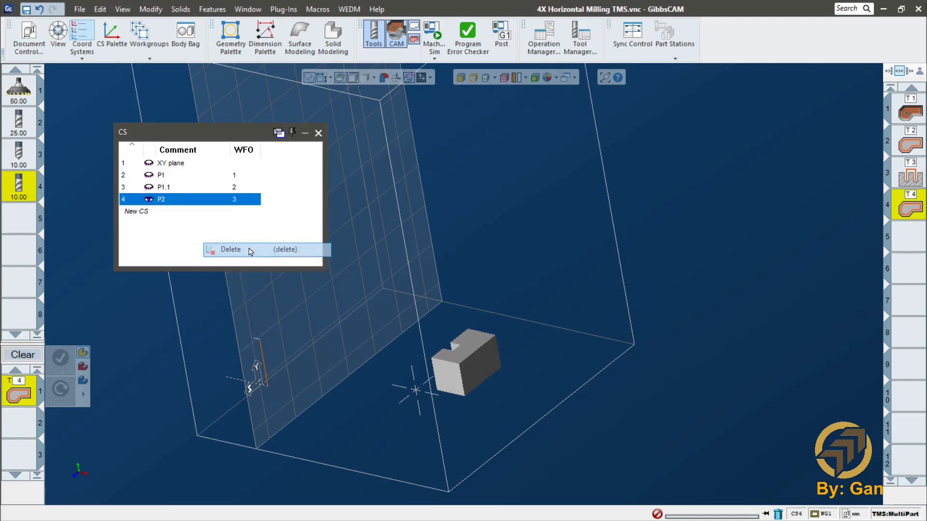
double_click(173, 199)
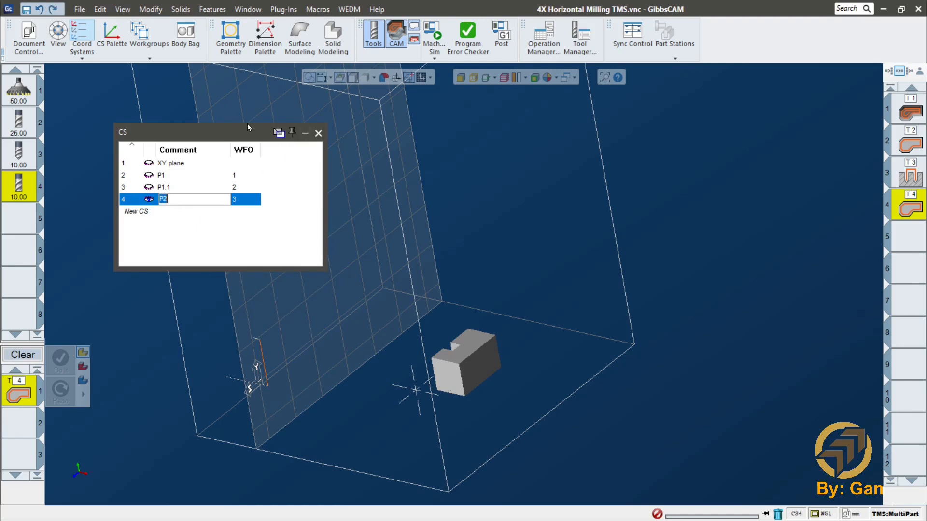
Align the P2 coordinate system's plane to the long side face opposite the part's notch.
left_click(112, 42)
left_click(114, 36)
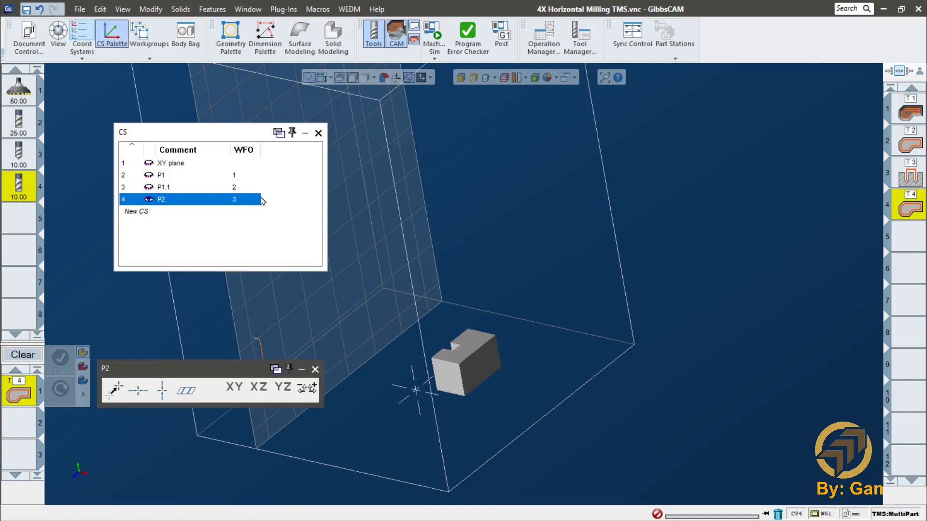
left_click_drag(221, 367, 262, 314)
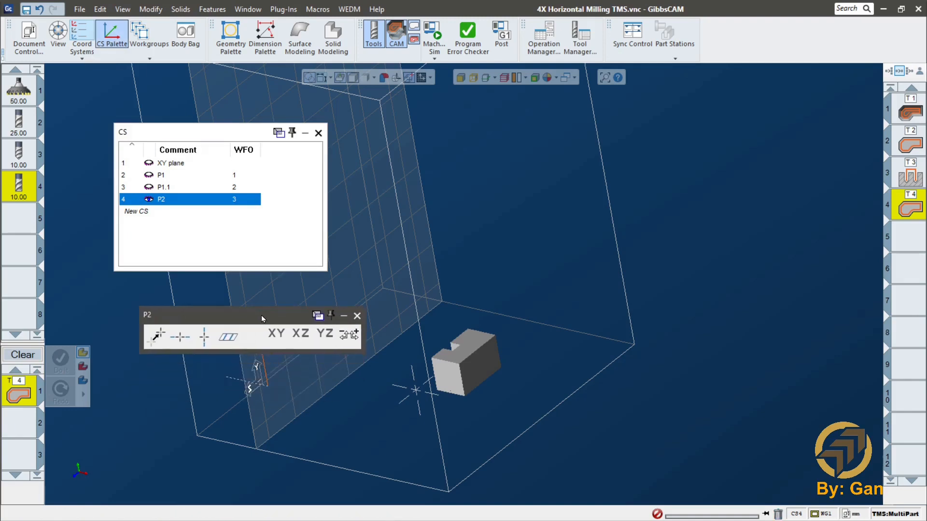
left_click(471, 374)
scroll(482, 425, "up", 3)
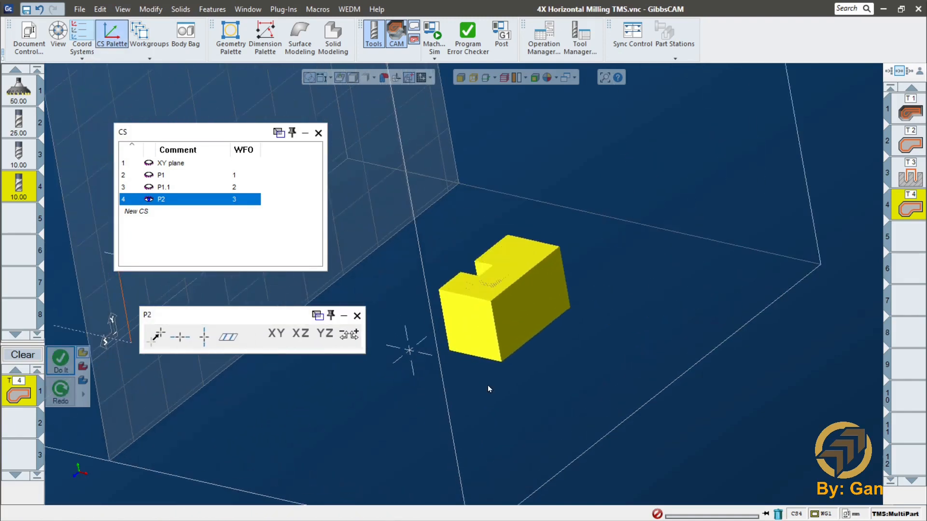
scroll(488, 386, "up", 2)
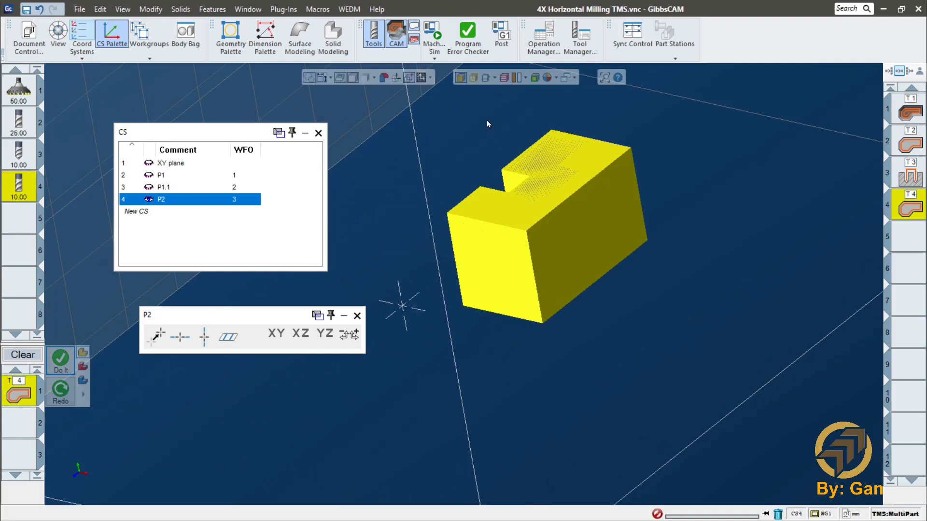
left_click(581, 226)
left_click(580, 229)
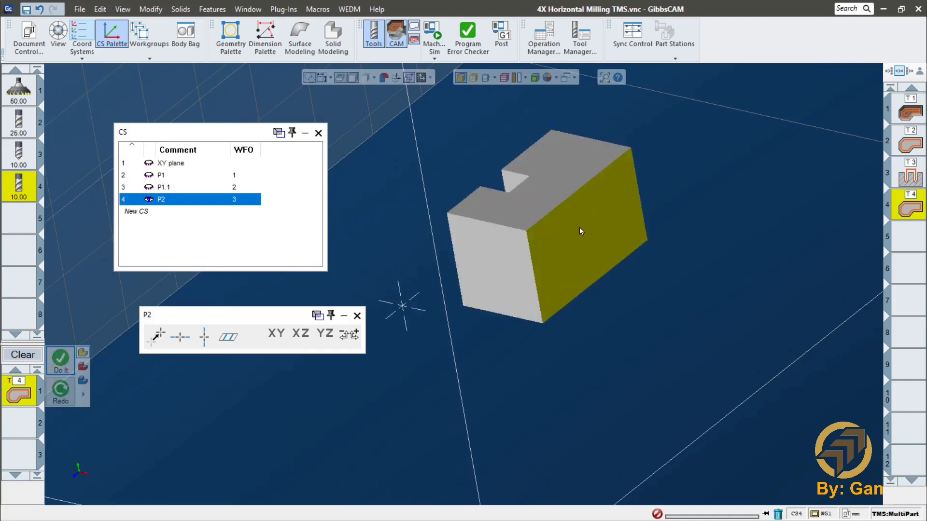
left_click(226, 339)
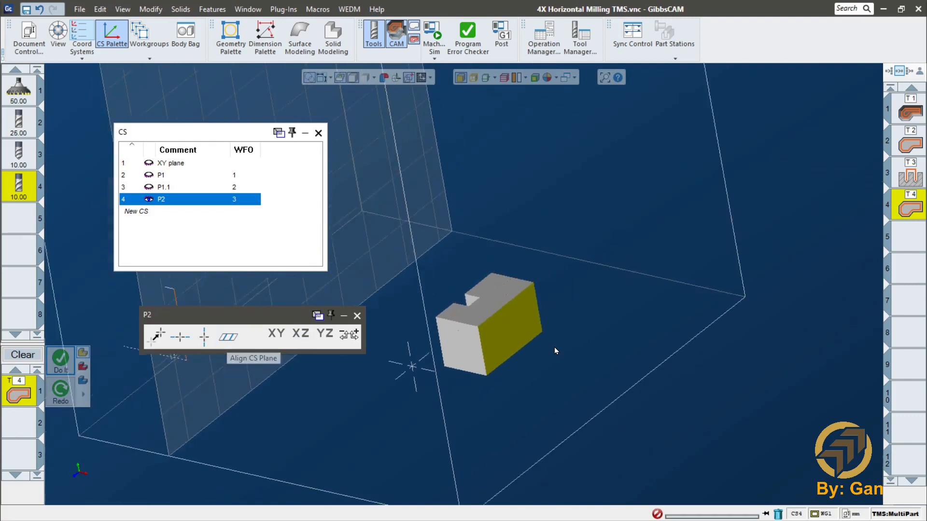
Reorient the P2 coordinate system by switching its axes and aligning it to the YZ plane.
middle_click_drag(597, 366, 580, 321)
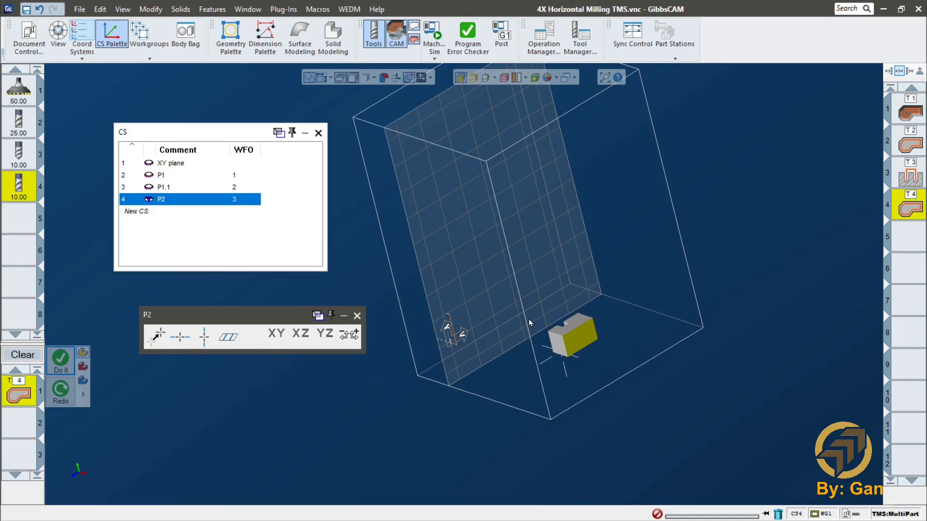
scroll(463, 333, "up", 3)
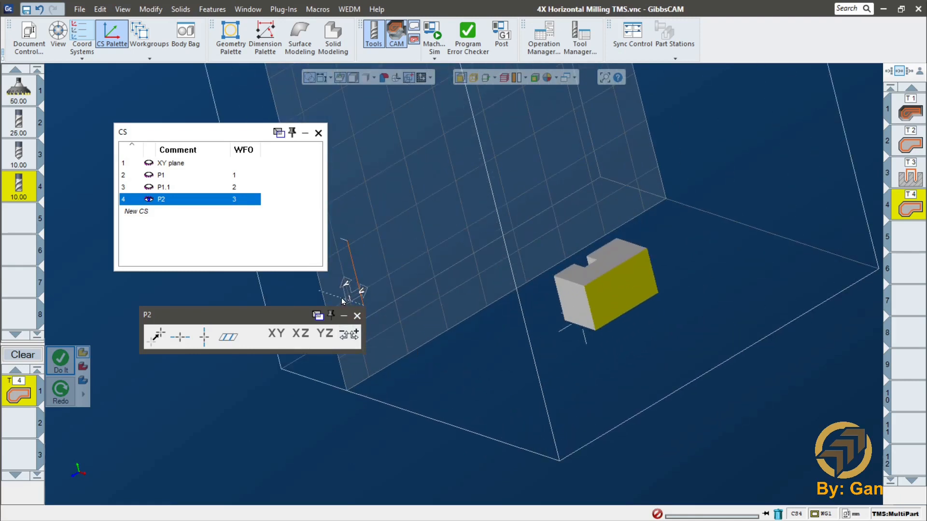
left_click(351, 339)
middle_click_drag(774, 431, 695, 465)
middle_click_drag(418, 195, 593, 276)
scroll(534, 250, "up", 4)
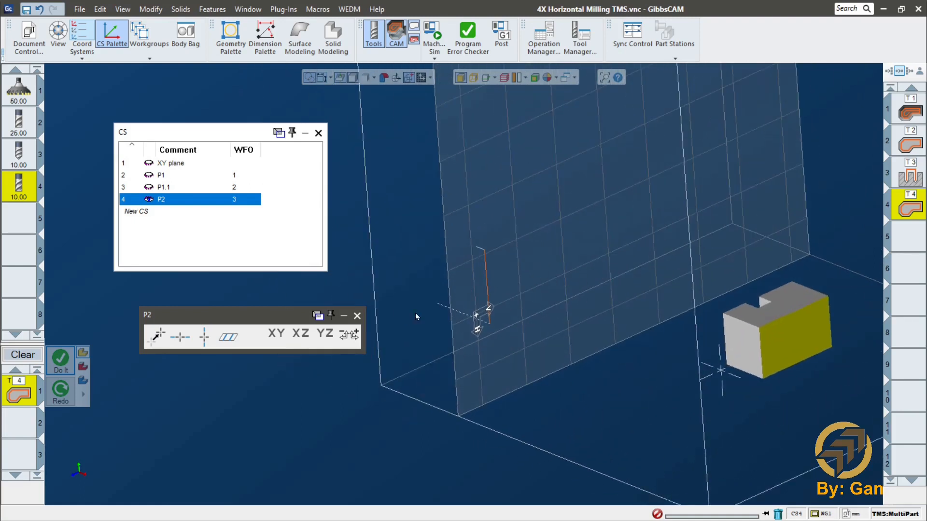
left_click(326, 341)
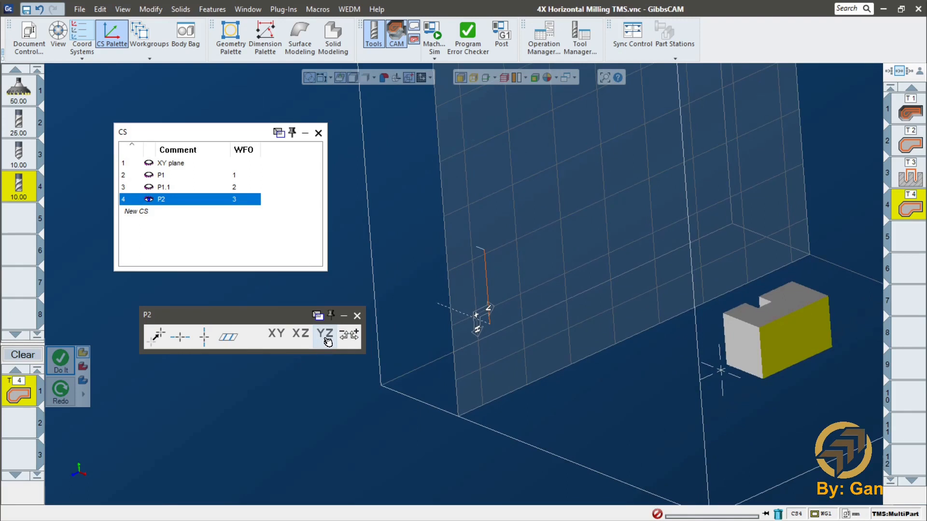
middle_click_drag(639, 443, 562, 415)
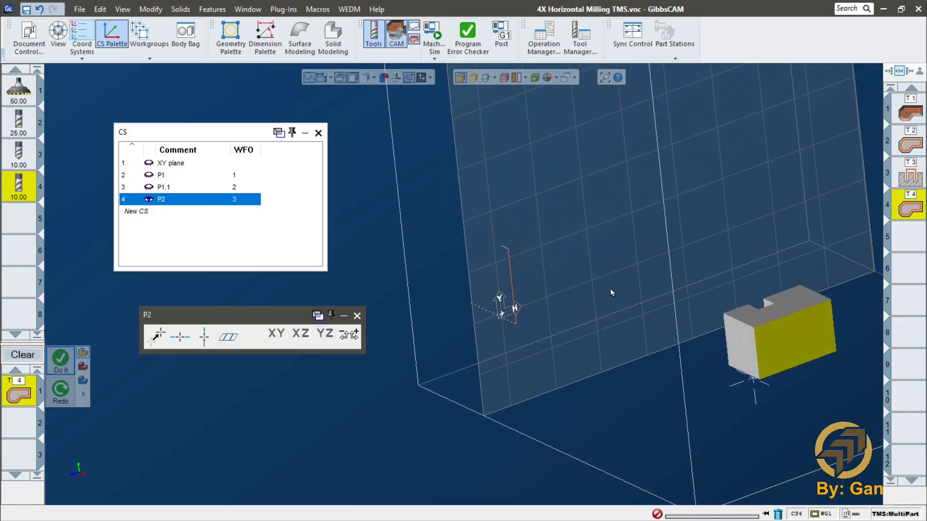
middle_click_drag(612, 225, 636, 295)
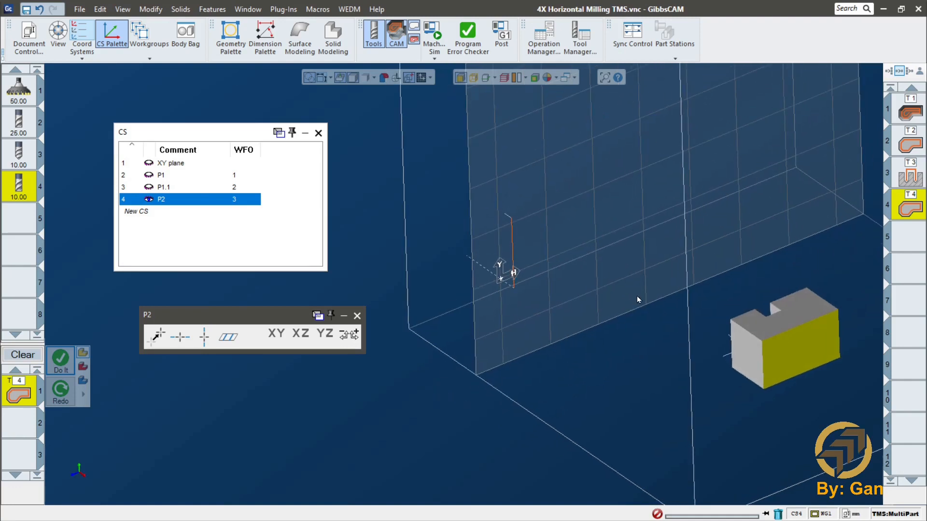
scroll(636, 296, "down", 4)
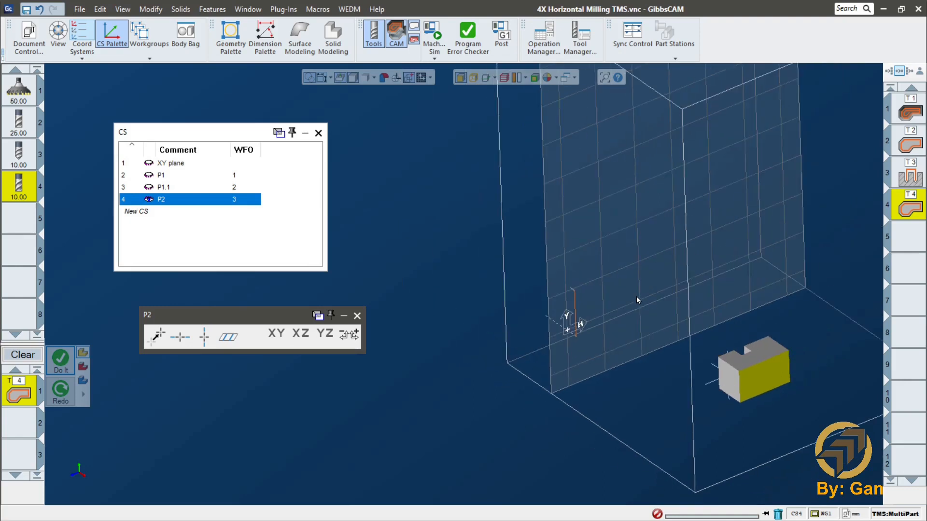
Extract the lower edge of the part's long side face as geometry with its end points.
scroll(805, 416, "up", 5)
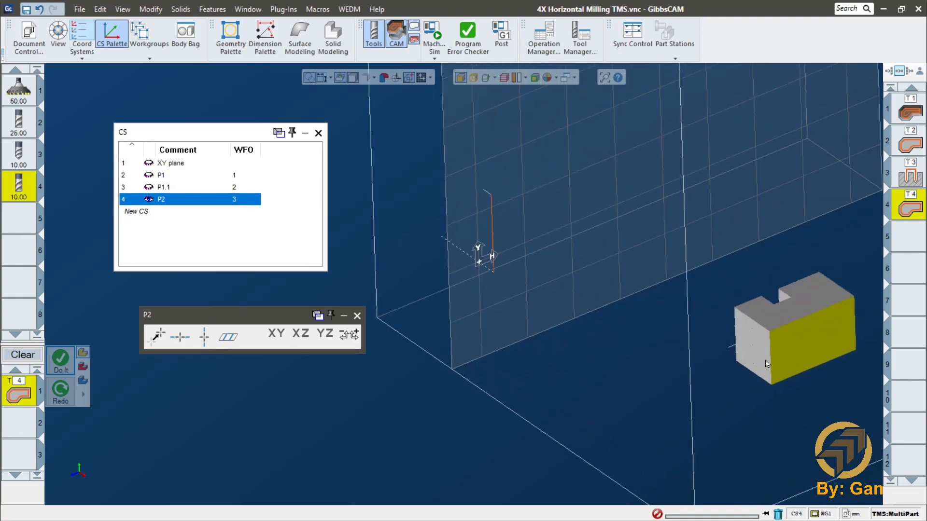
middle_click_drag(631, 335, 435, 251)
scroll(618, 312, "up", 4)
middle_click_drag(624, 281, 499, 397)
left_click(542, 381)
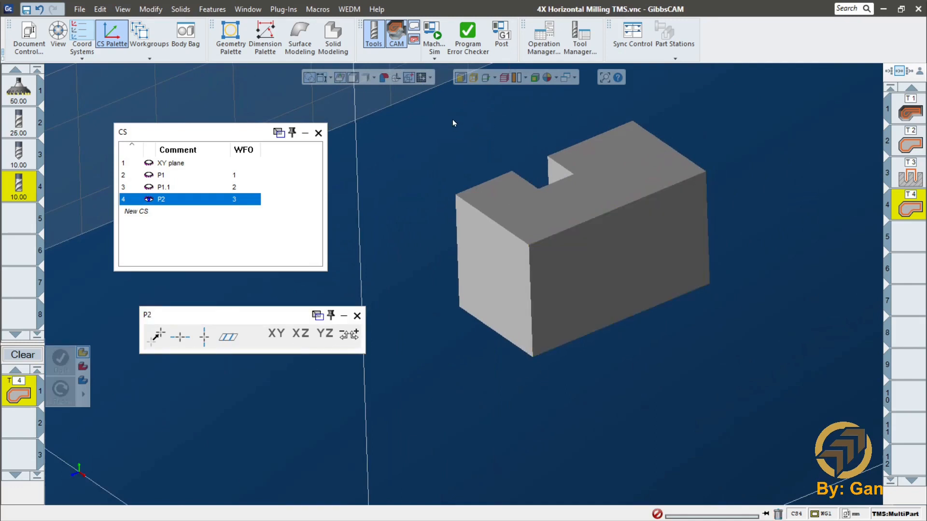
left_click(473, 78)
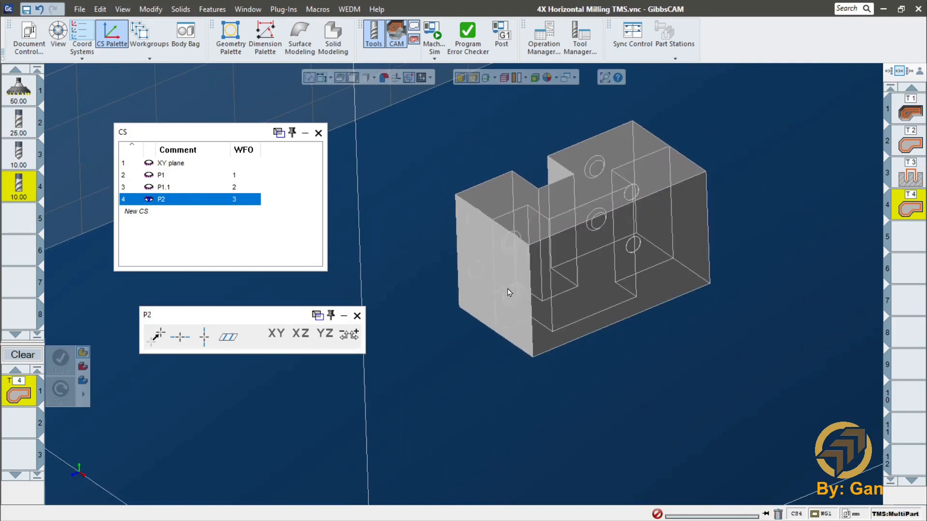
right_click(543, 358)
left_click(566, 361)
left_click(349, 327)
left_click(355, 311)
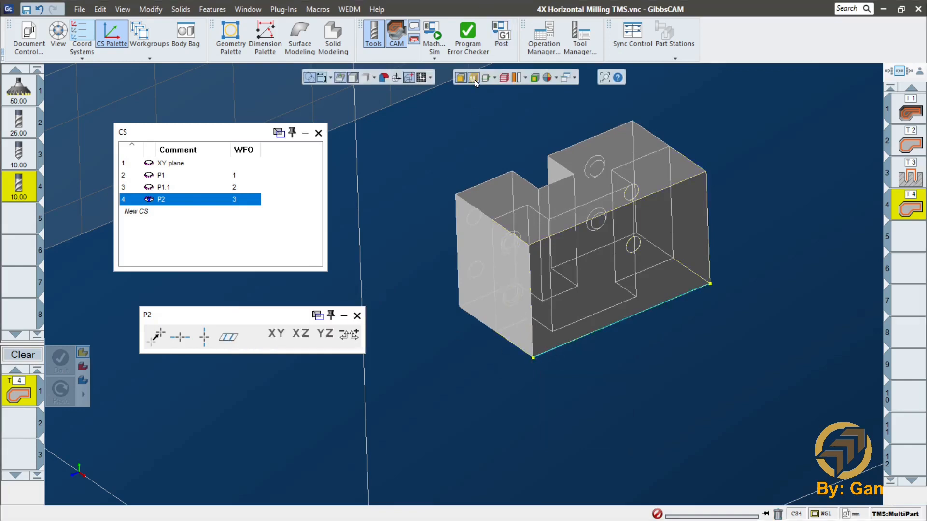
Move the P2 origin to the extracted edge's end point at the part's near lower corner, and close the coordinate system windows.
left_click(474, 80)
left_click(534, 358)
left_click(586, 374)
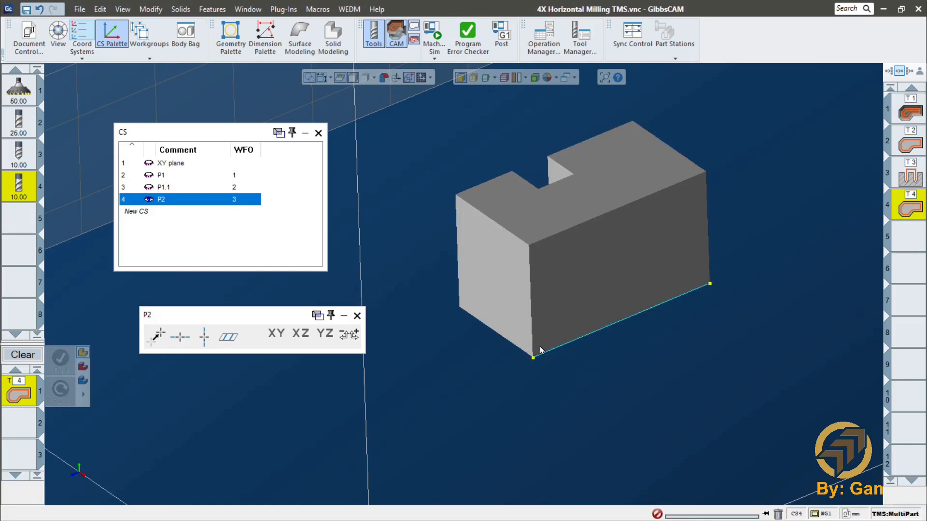
left_click(397, 33)
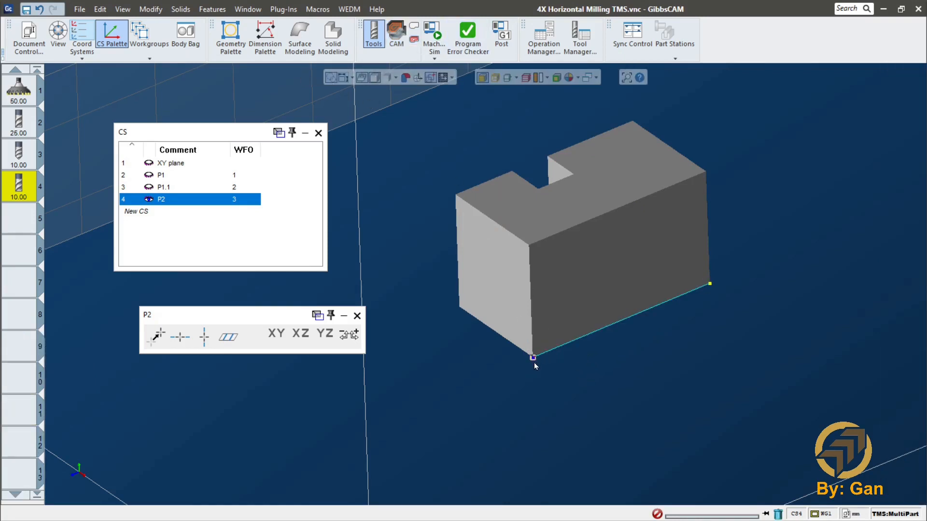
left_click(156, 337)
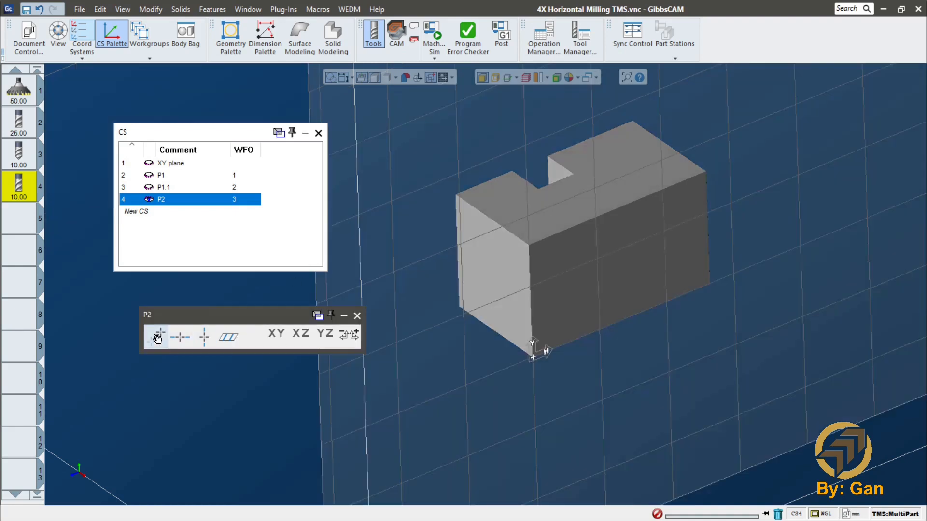
scroll(581, 363, "down", 6)
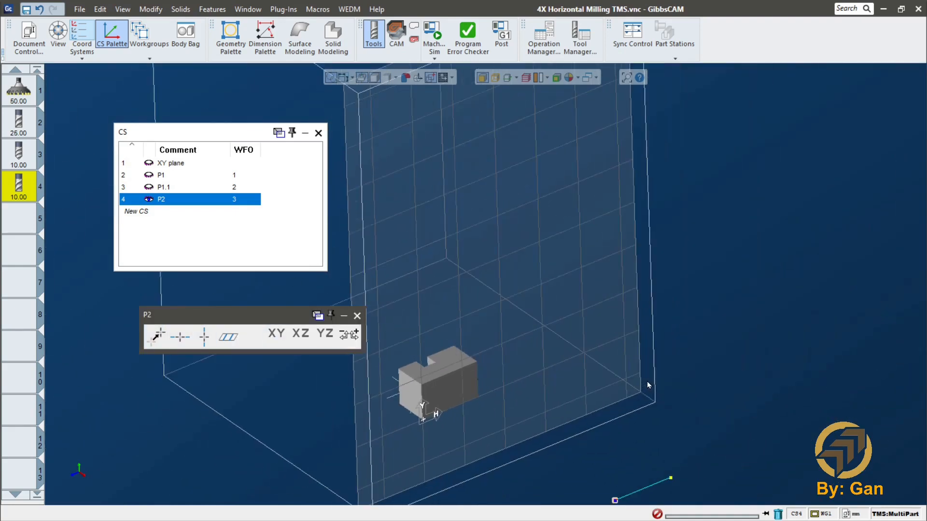
middle_click_drag(698, 290, 731, 240)
left_click(749, 320)
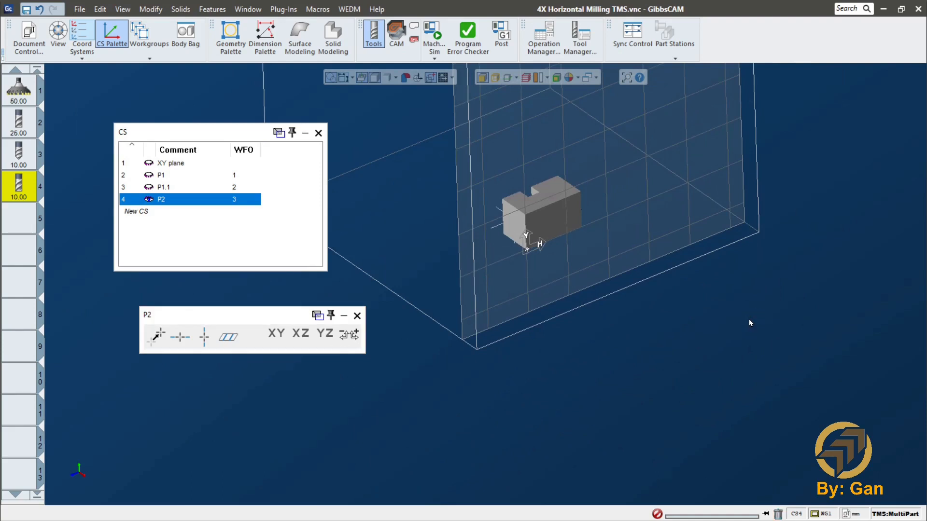
scroll(647, 287, "up", 5)
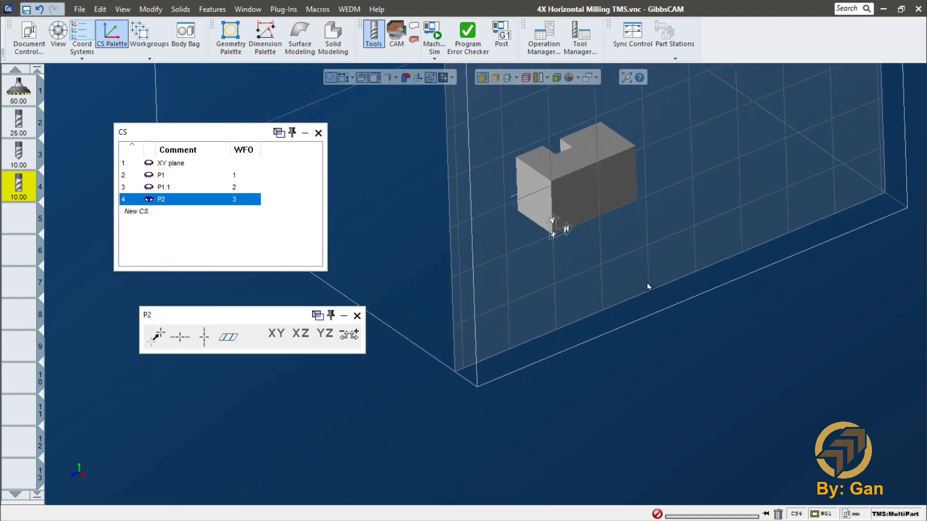
left_click(358, 316)
left_click(318, 134)
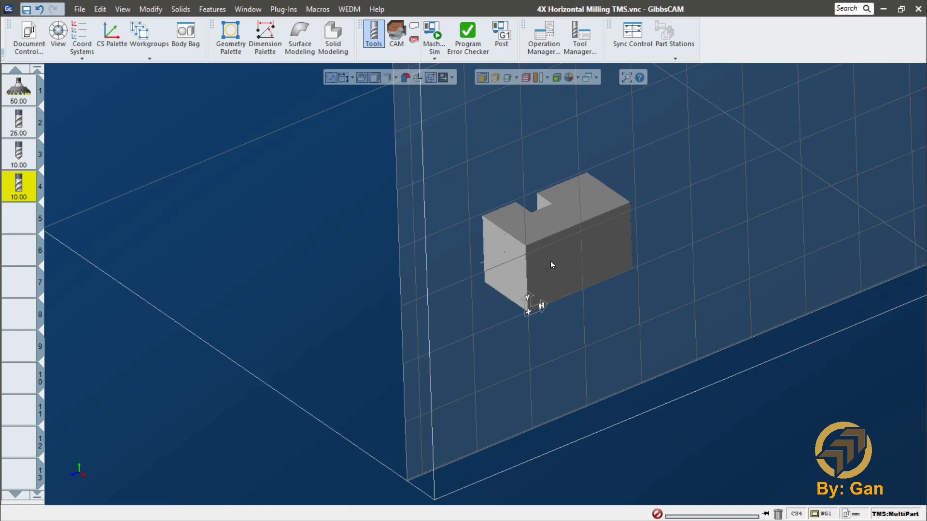
Check which coordinate system the imported part body belongs to in its properties, and close them.
left_click(597, 246)
right_click(597, 246)
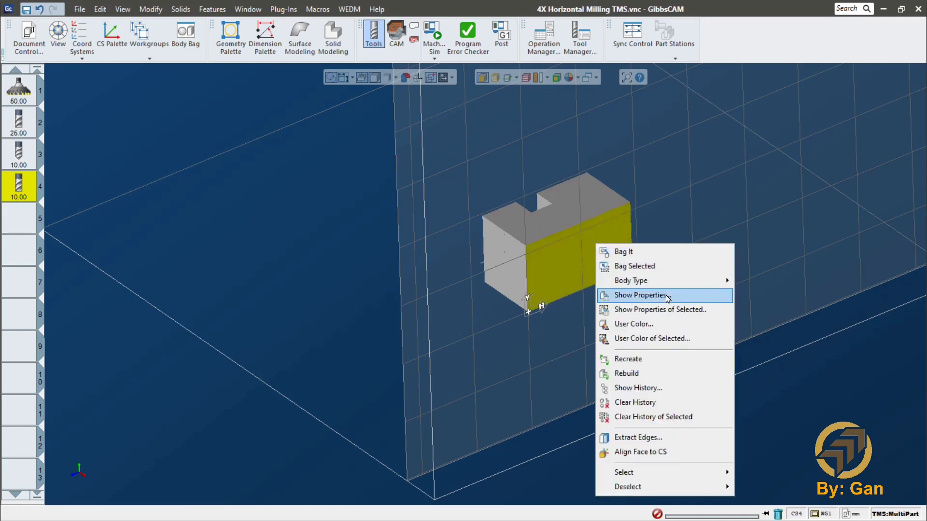
left_click(668, 295)
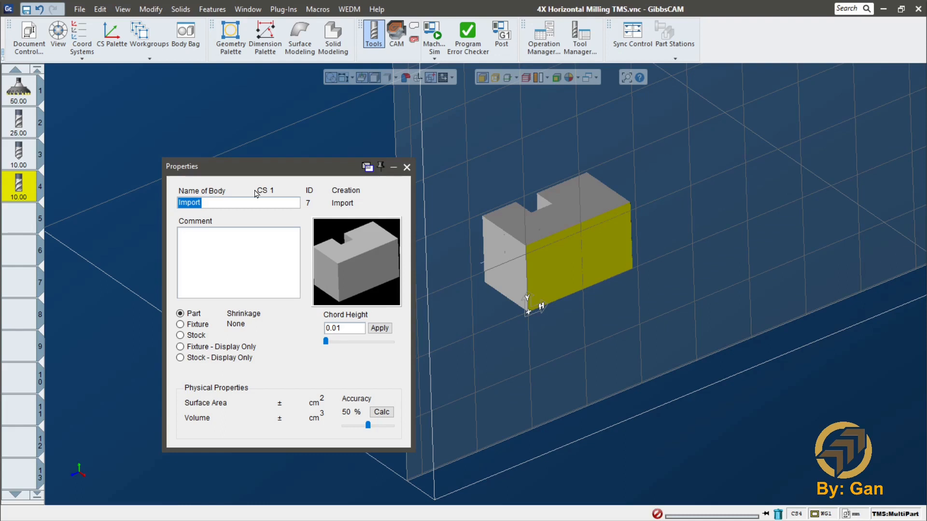
left_click(406, 167)
left_click(414, 172)
Select the imported bodies together and move them to the P2 coordinate system with Change CS (XYZ).
left_click_drag(427, 143, 721, 333)
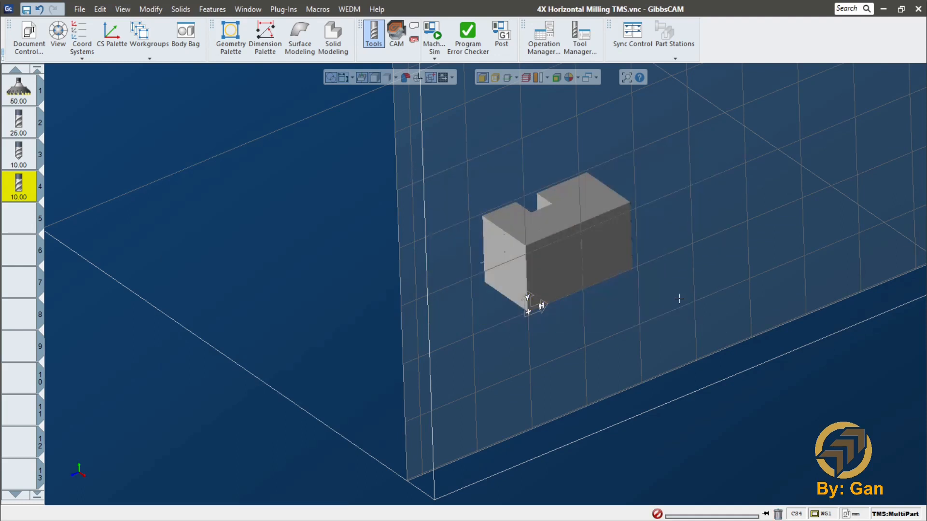
left_click_drag(427, 145, 710, 351)
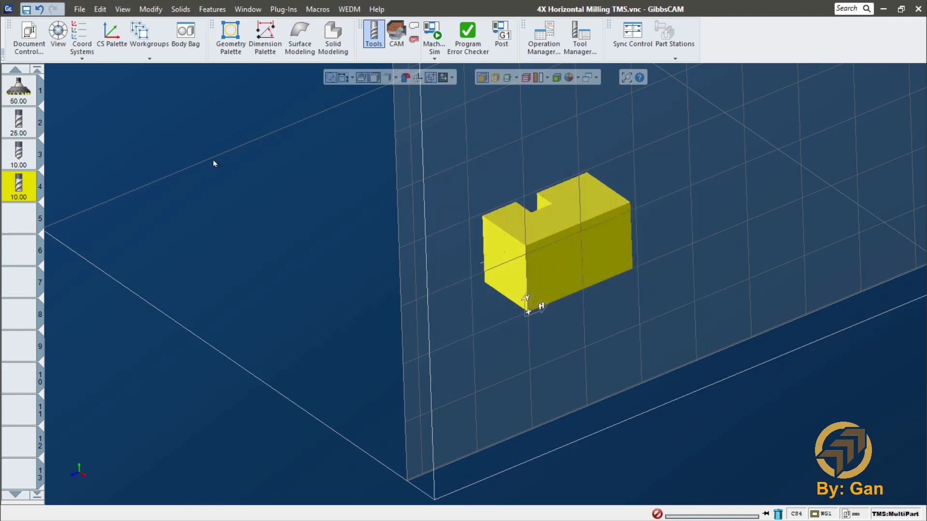
left_click(79, 9)
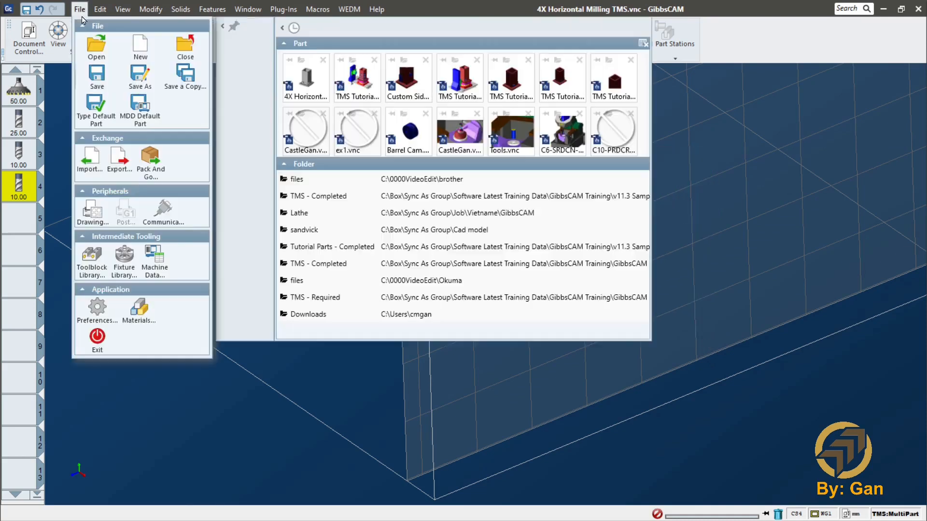
left_click(723, 221)
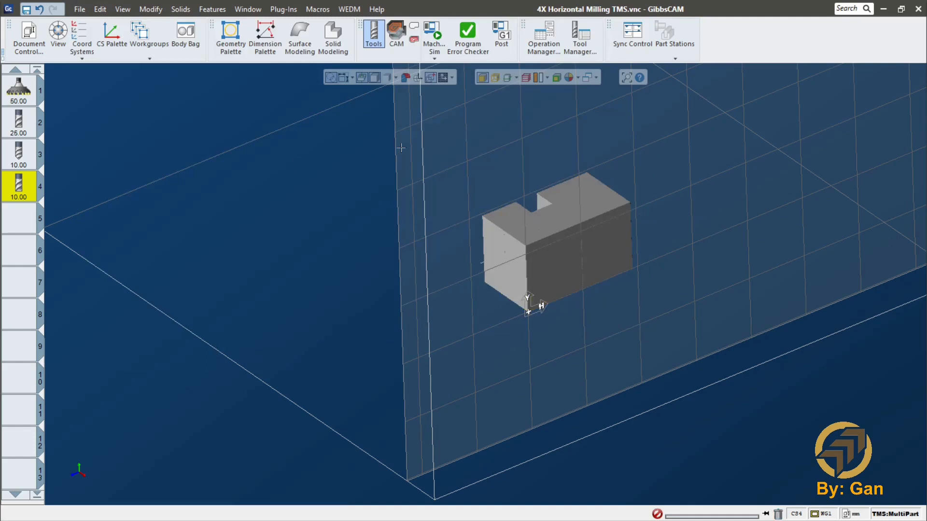
left_click_drag(430, 138, 703, 375)
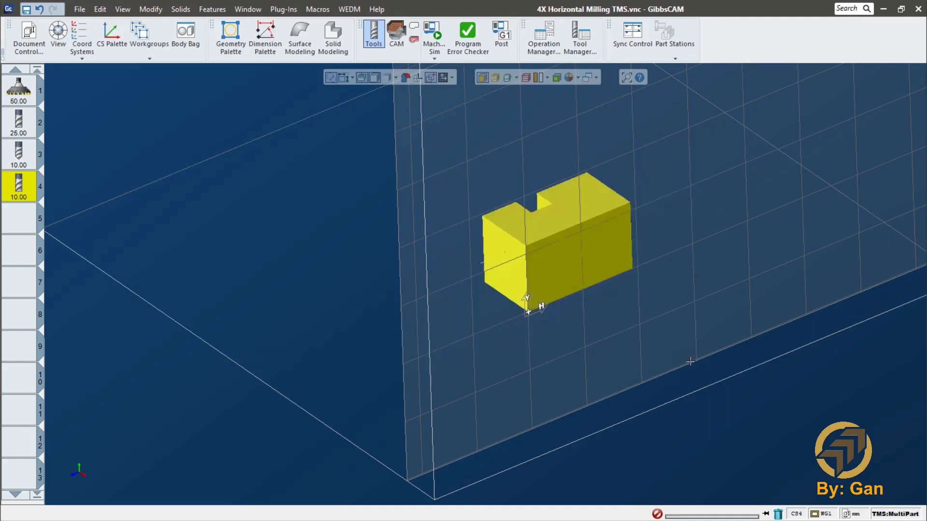
left_click(151, 10)
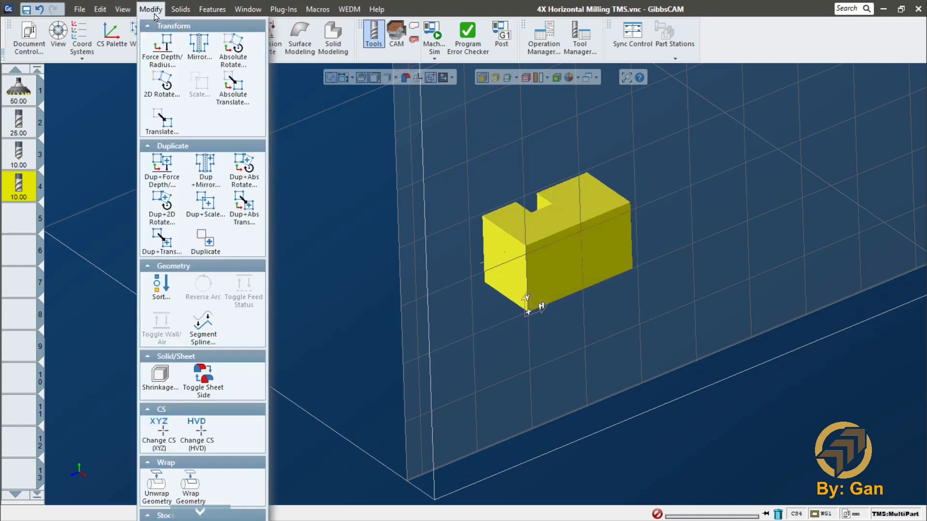
left_click(160, 436)
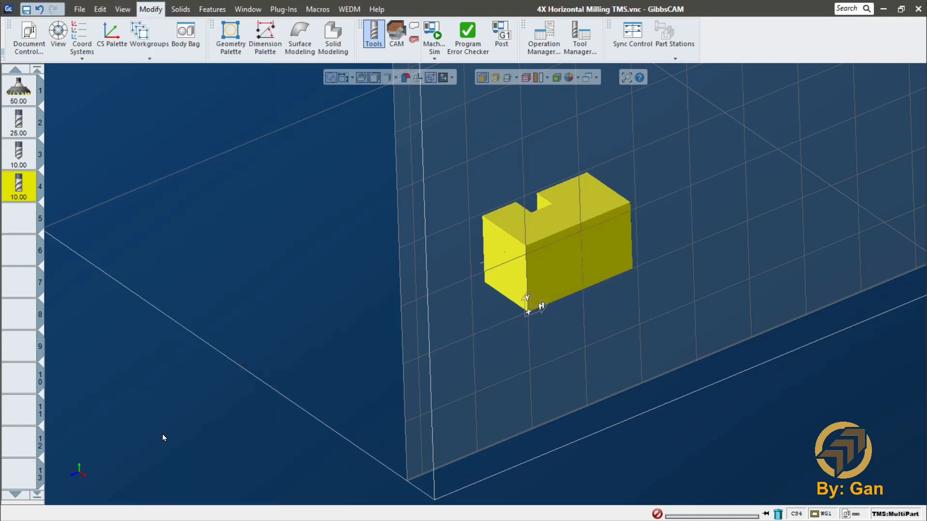
Check the coordinate system of the imported outer body in its properties, close them and clear the selection.
right_click(558, 238)
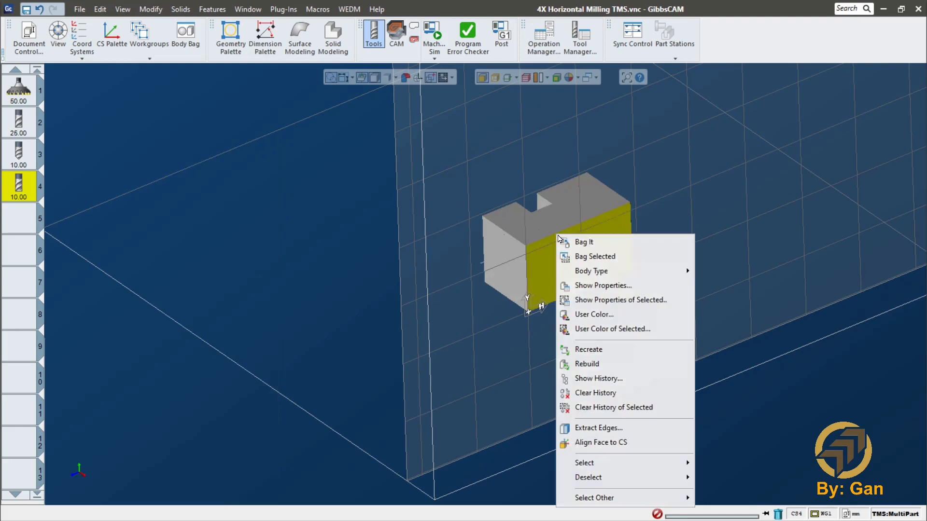
left_click(652, 284)
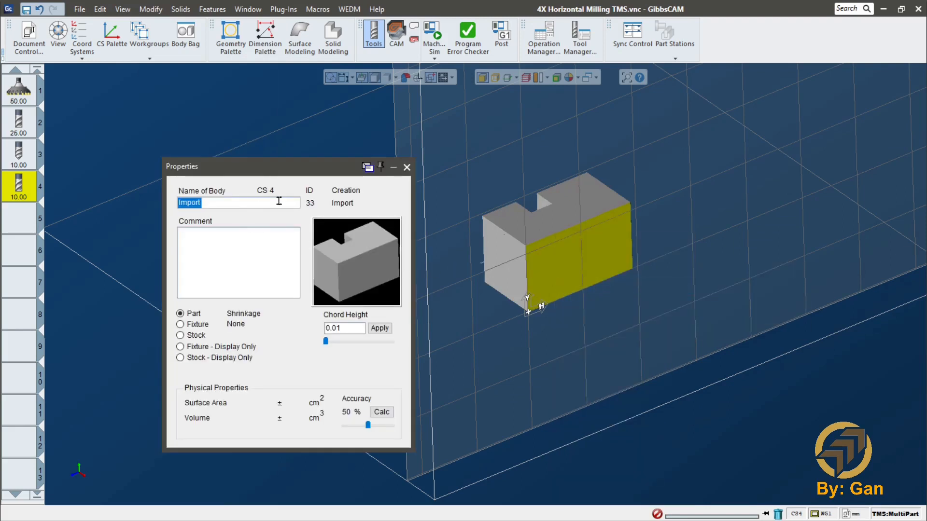
left_click(407, 167)
left_click(342, 208)
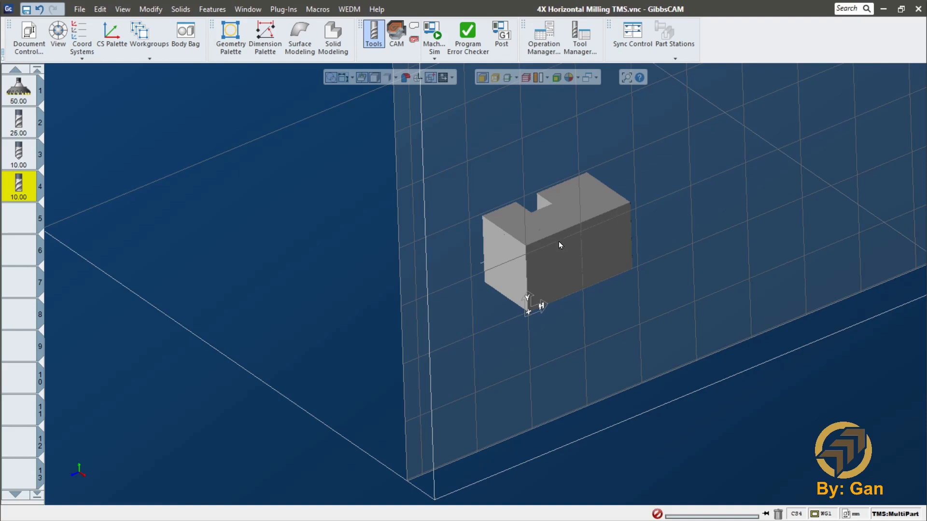
left_click(547, 222)
right_click(548, 223)
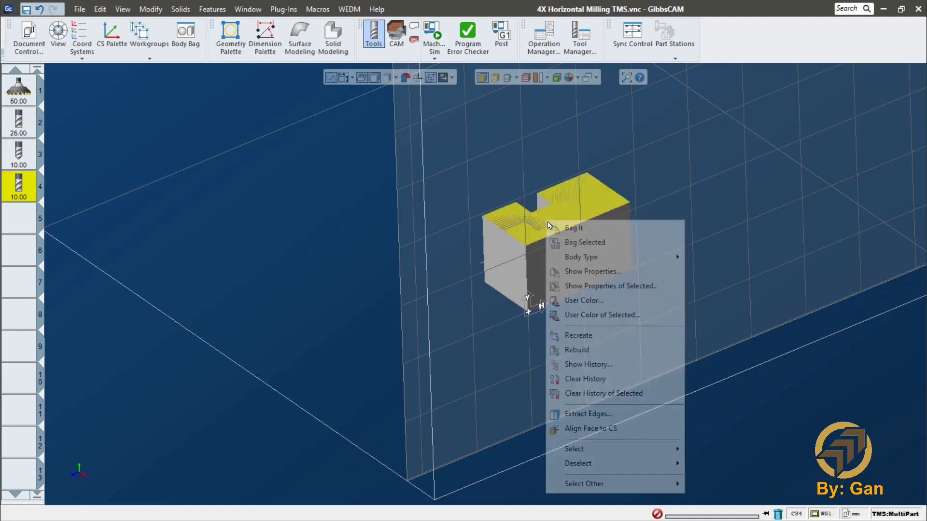
left_click(529, 175)
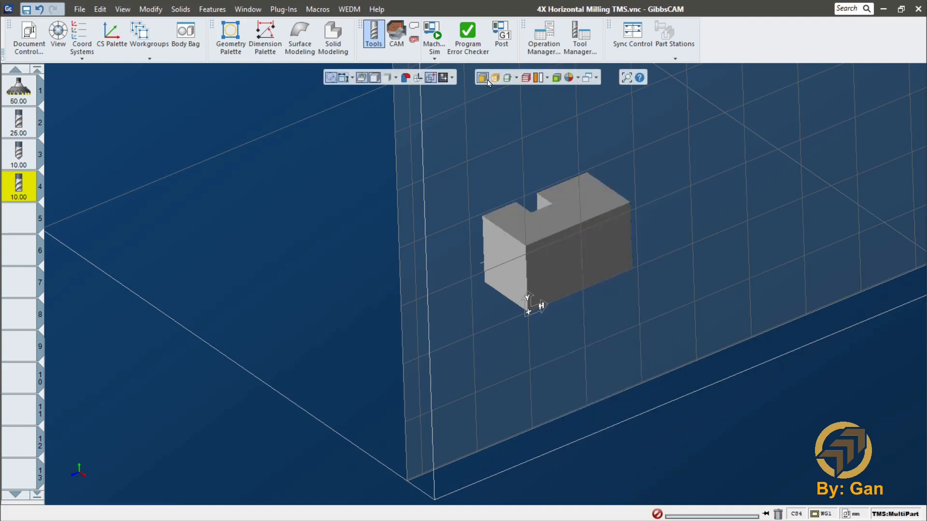
Set the imported outer body as Stock in its properties and put it in the Body Bag.
right_click(559, 255)
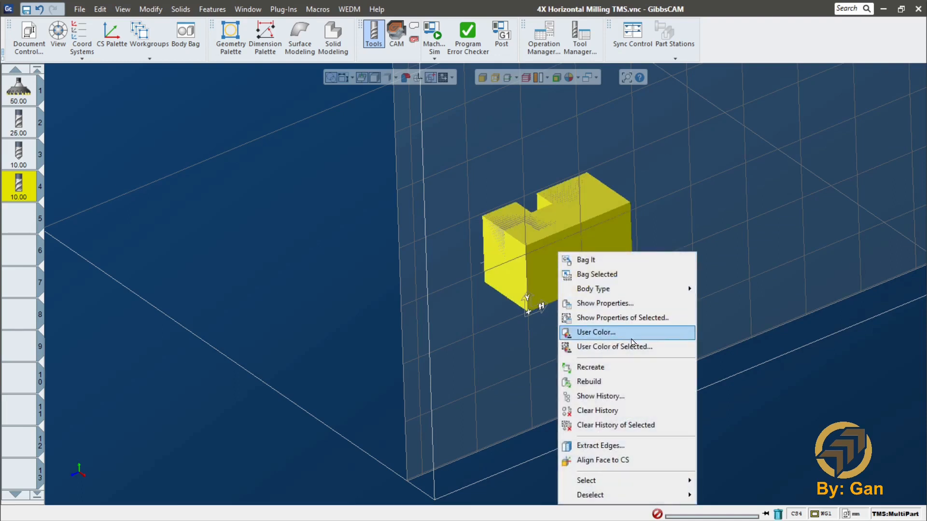
left_click(614, 304)
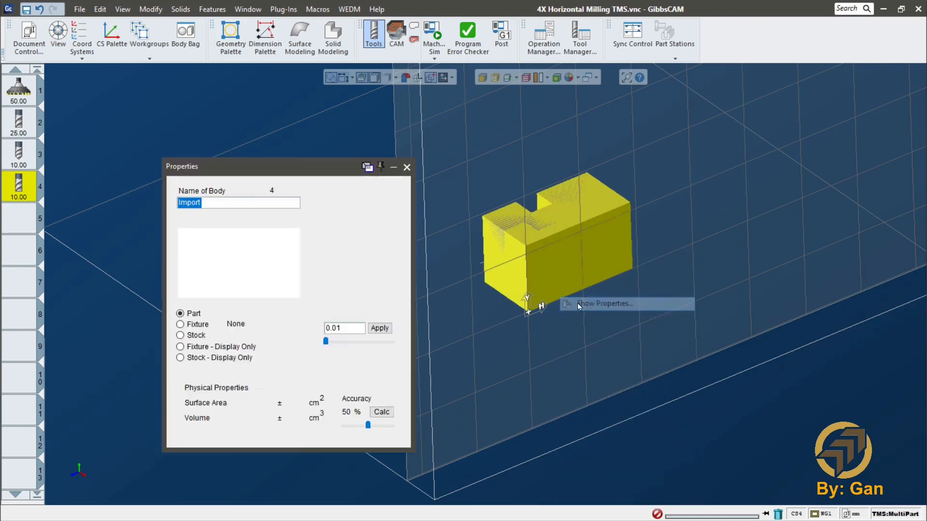
left_click(180, 336)
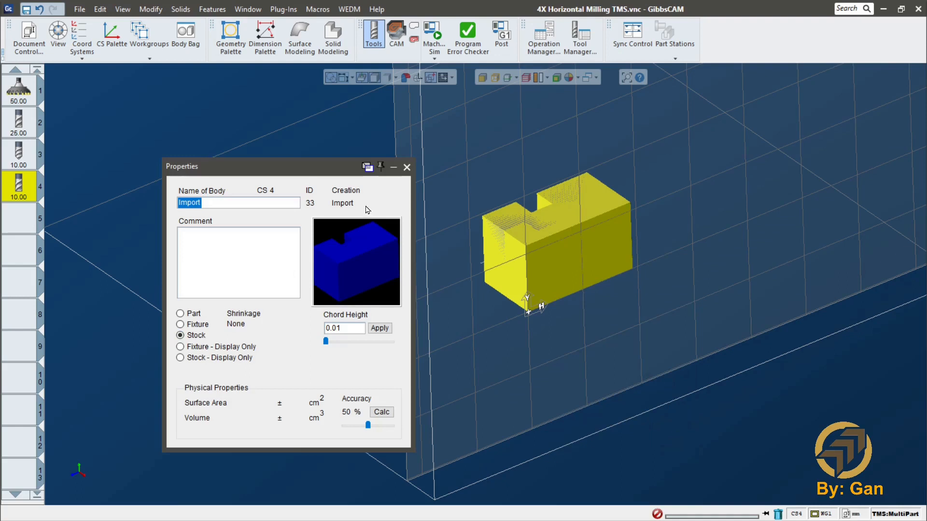
left_click(407, 167)
double_click(538, 250)
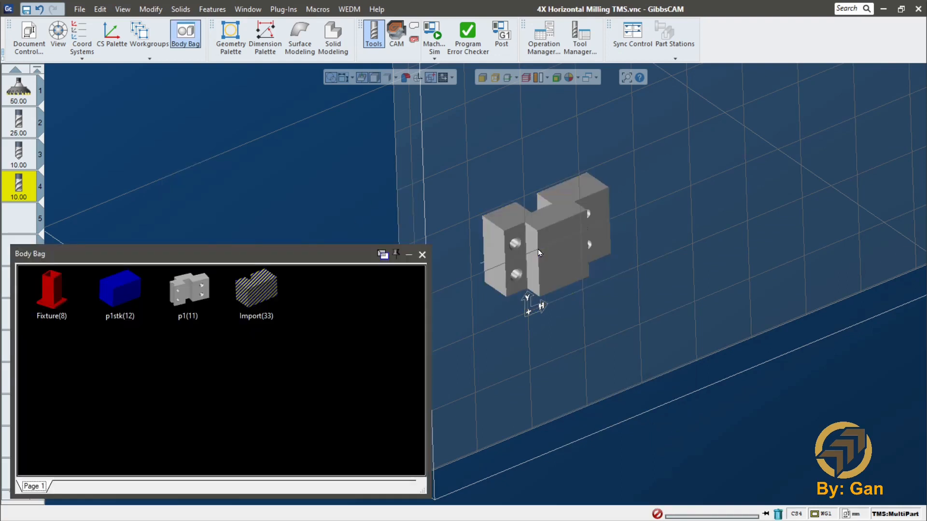
Rename the imported inner part body p2, clear the selection and close the Body Bag.
left_click(551, 232)
right_click(551, 233)
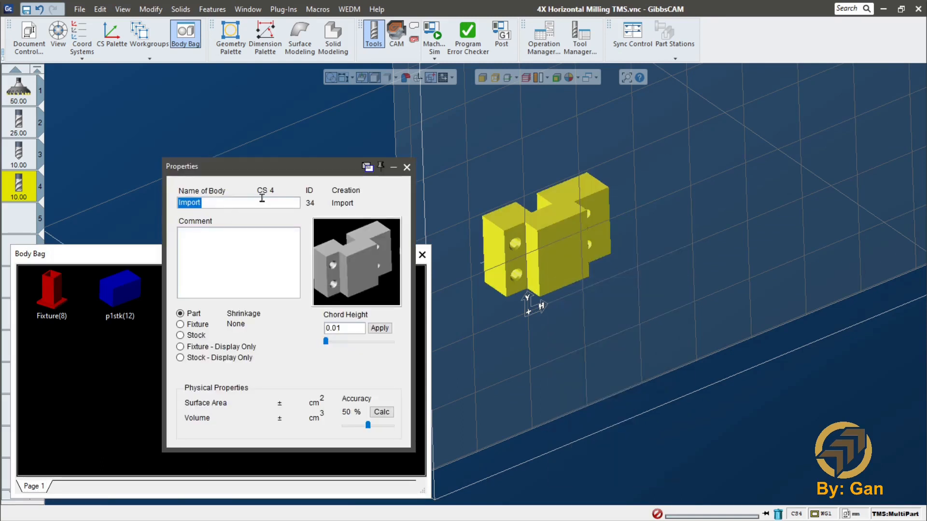
type("p2")
left_click(408, 165)
left_click_drag(342, 259, 437, 232)
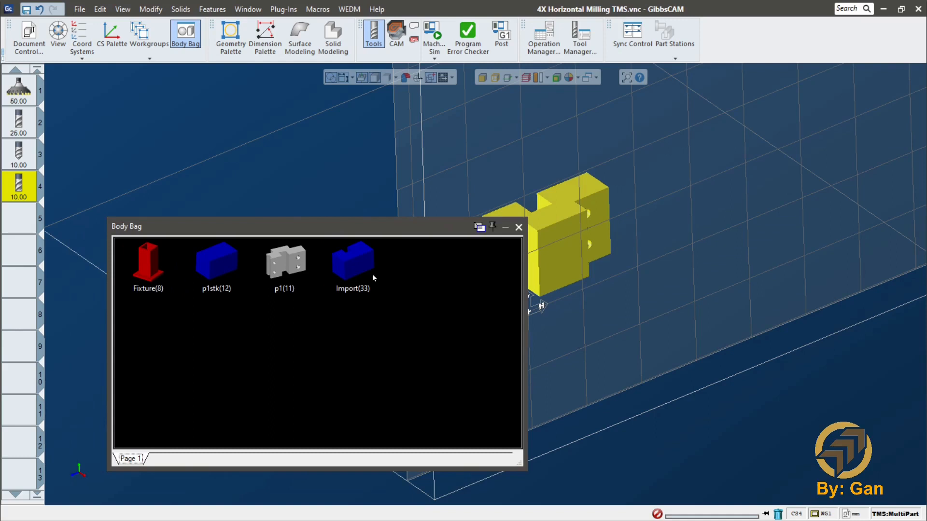
left_click(644, 382)
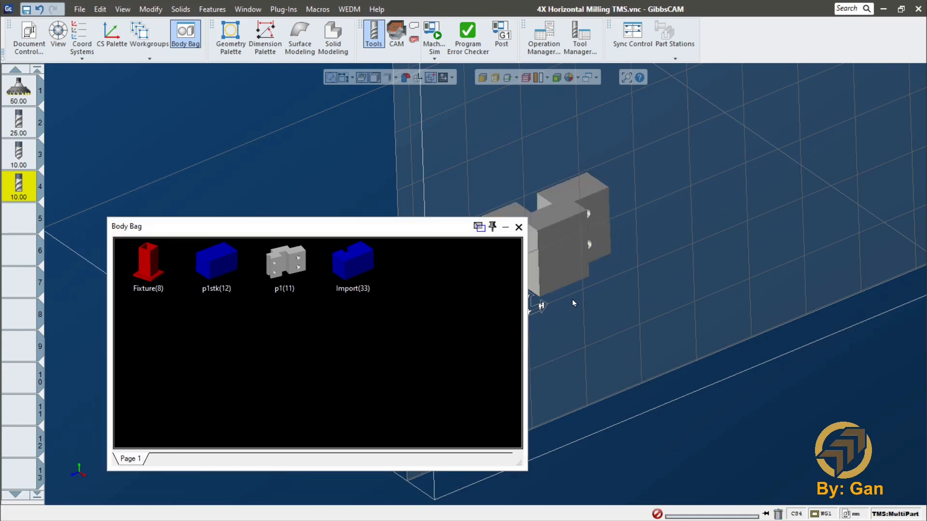
left_click(519, 227)
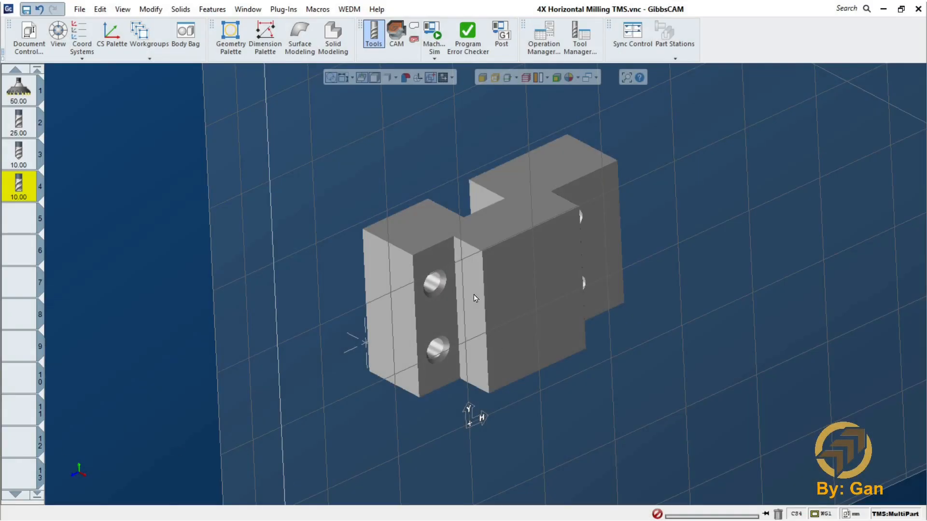
Create a Roughing process with the 50 mm face mill in place of the old contour process, starting at empty operation slot 5.
left_click(399, 41)
middle_click_drag(501, 347, 478, 265)
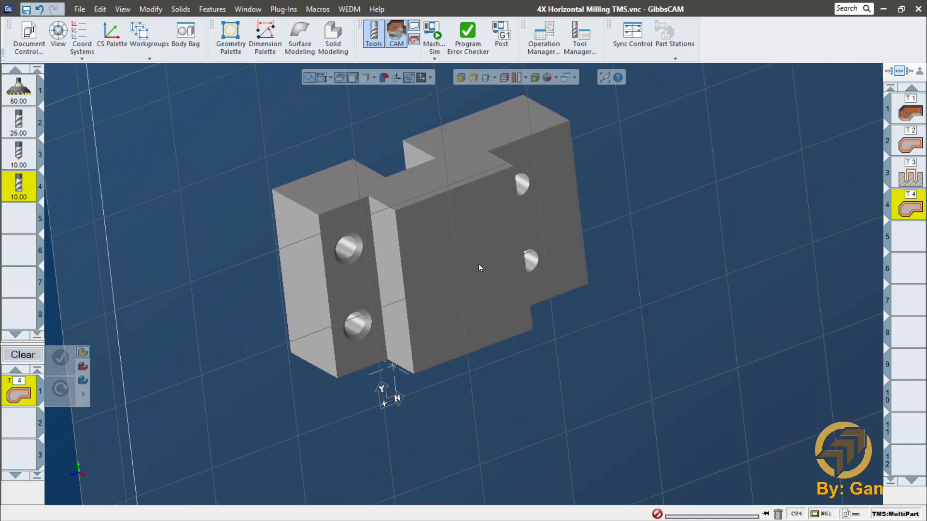
left_click(921, 241)
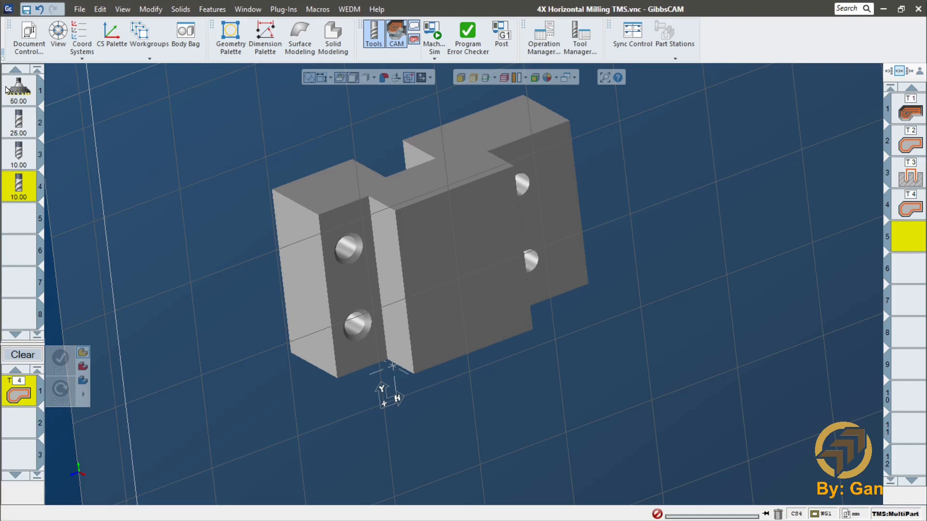
left_click_drag(22, 92, 22, 399)
double_click(21, 400)
right_click(22, 400)
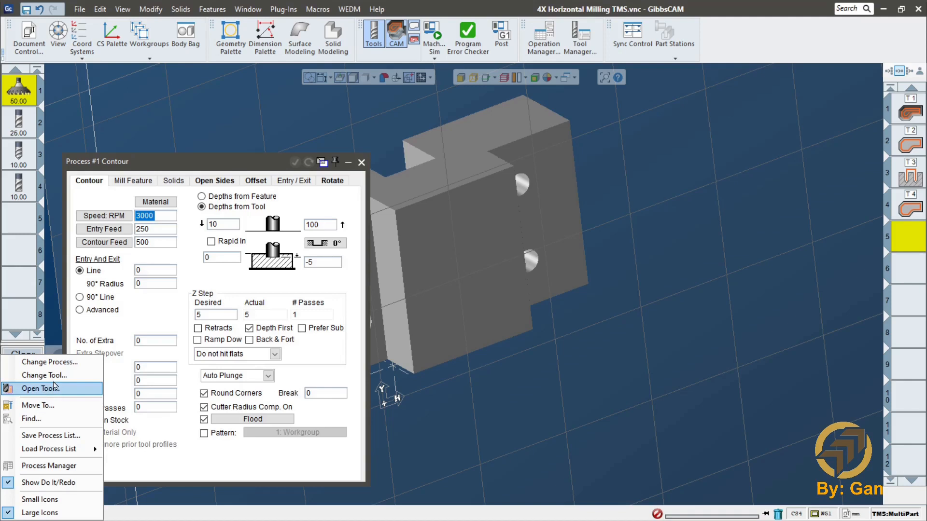
left_click(64, 363)
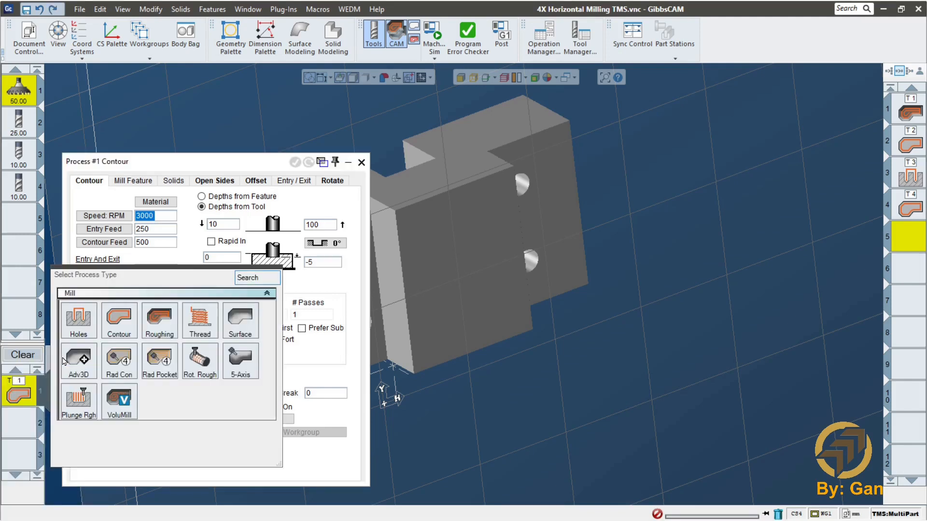
left_click(162, 328)
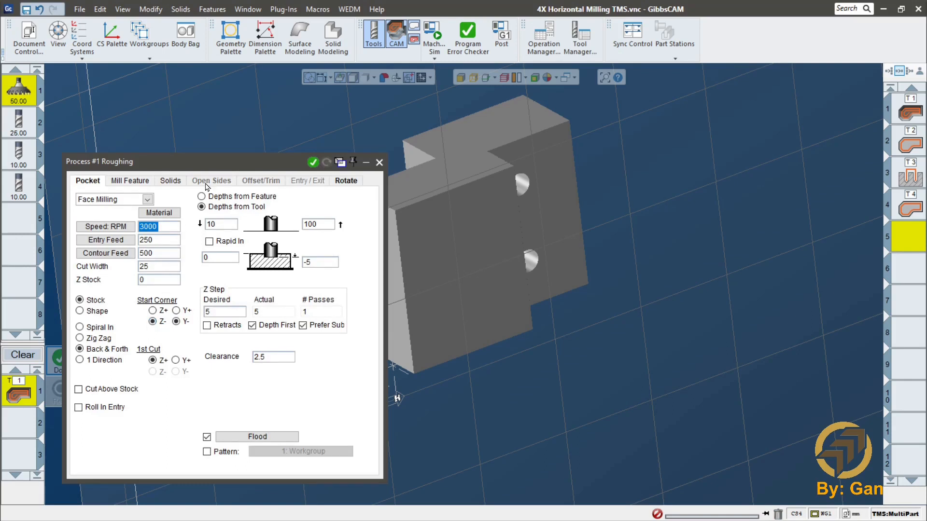
Set the face milling process's machining coordinate system to 4: P2.
left_click_drag(224, 162, 255, 137)
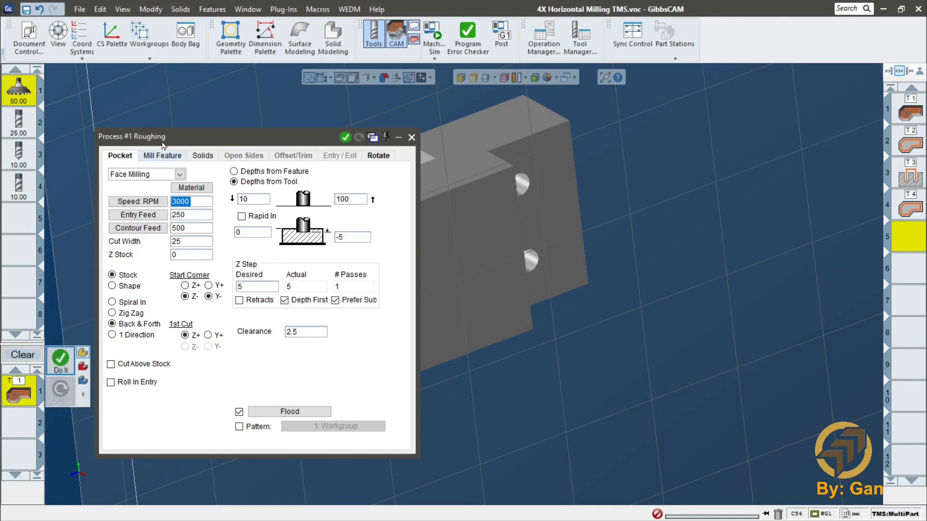
left_click(378, 156)
left_click(232, 177)
left_click(183, 217)
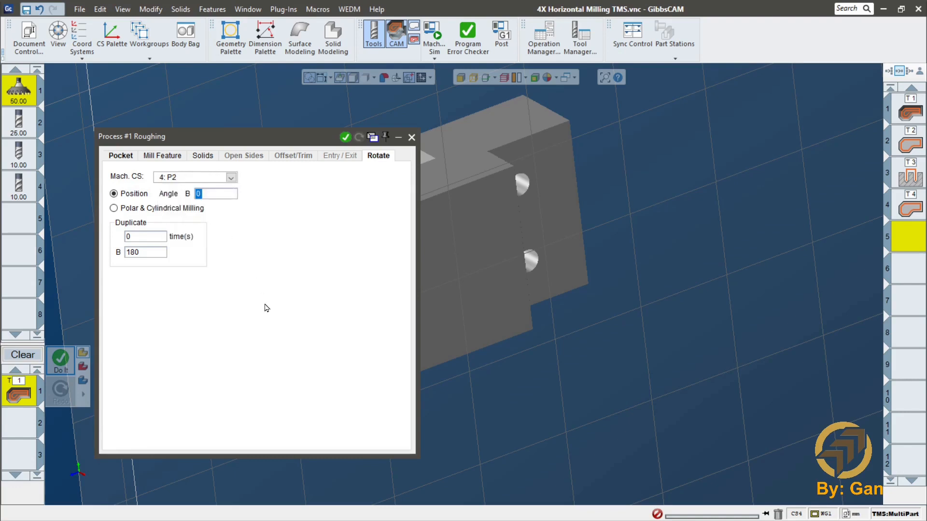
left_click(115, 157)
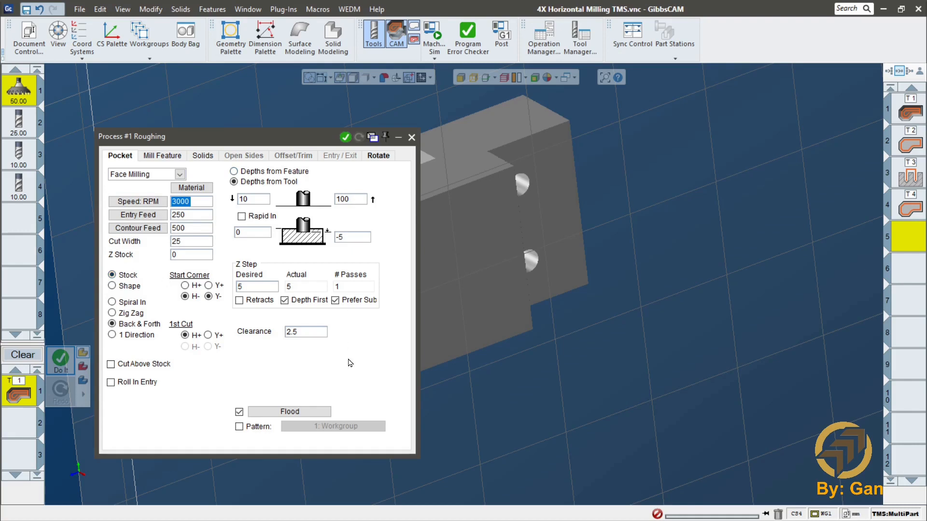
Set the face milling process's final depth to -15 mm.
double_click(353, 236)
type("-15")
key("Return")
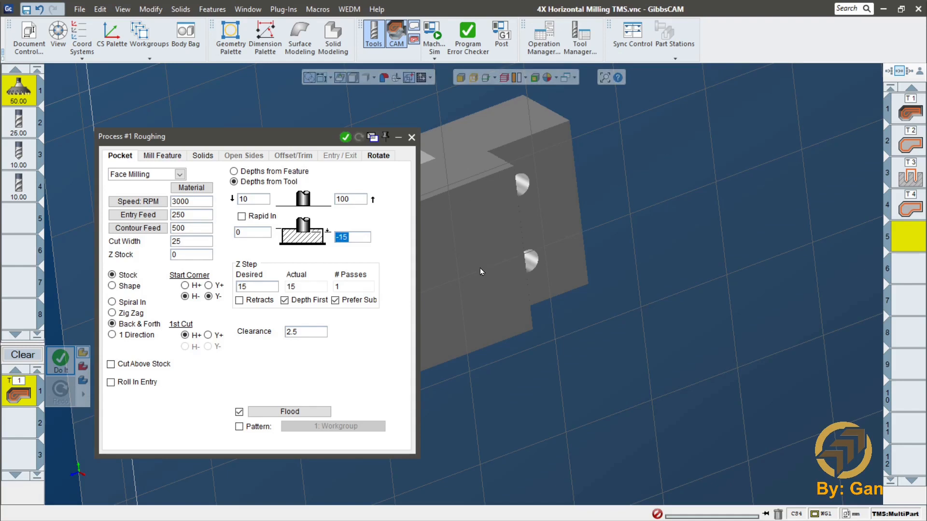
Generate the face milling toolpath on the p2 body, select empty operation slot 6 and close the process window.
middle_click_drag(479, 231, 608, 238)
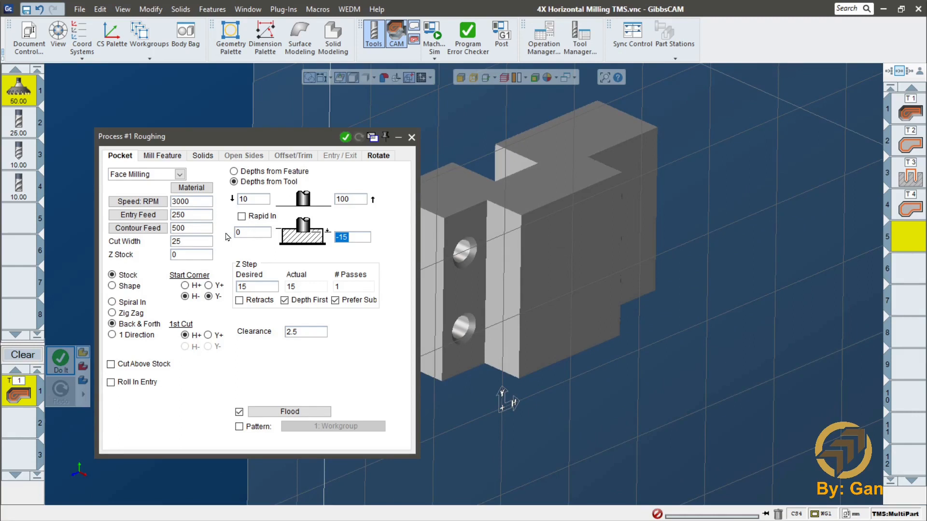
left_click(252, 234)
left_click(568, 249)
left_click(344, 137)
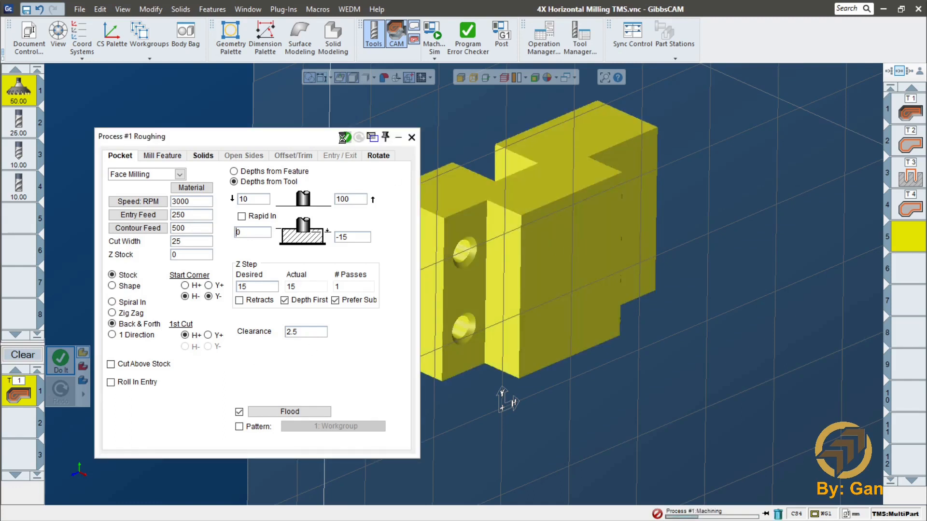
middle_click_drag(808, 369, 807, 359)
left_click(900, 274)
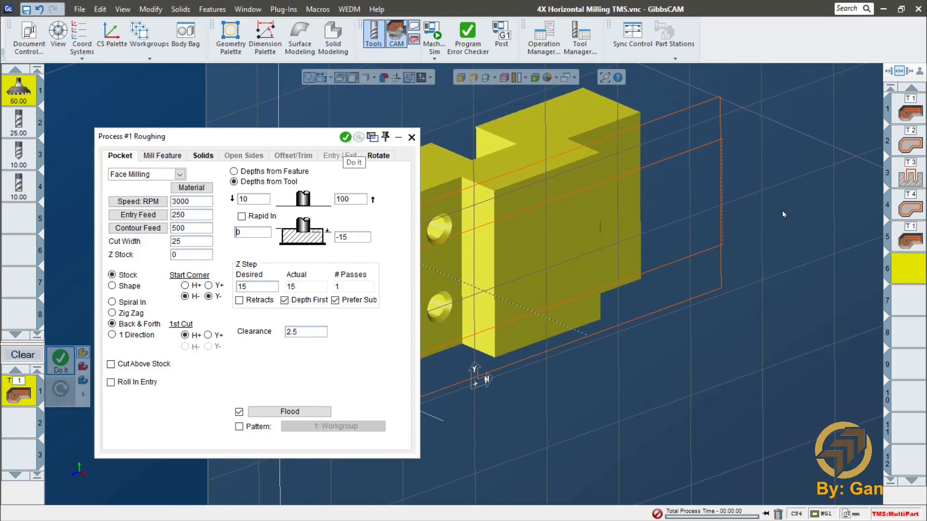
left_click(411, 137)
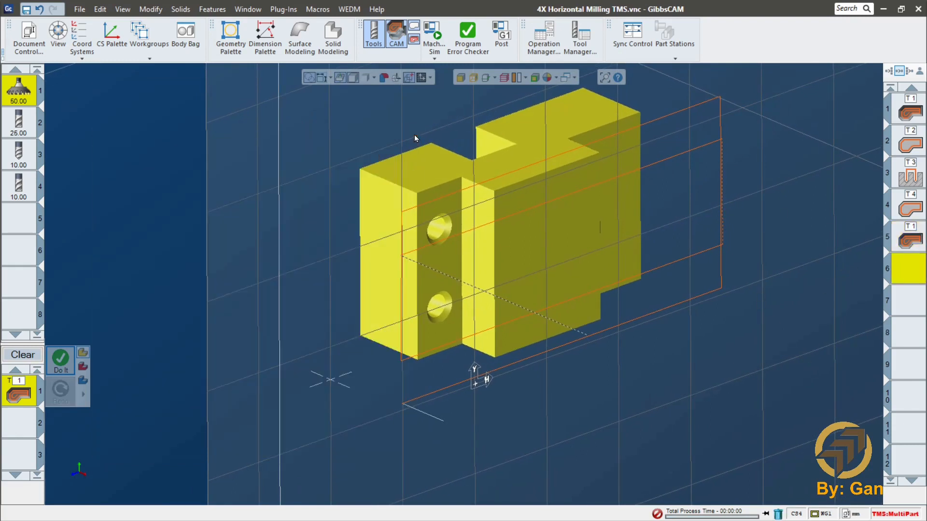
Set up a roughing process with the 25 mm end mill, check its P2 machining coordinate system, and set the pocket type to Offset.
middle_click_drag(536, 320, 511, 363)
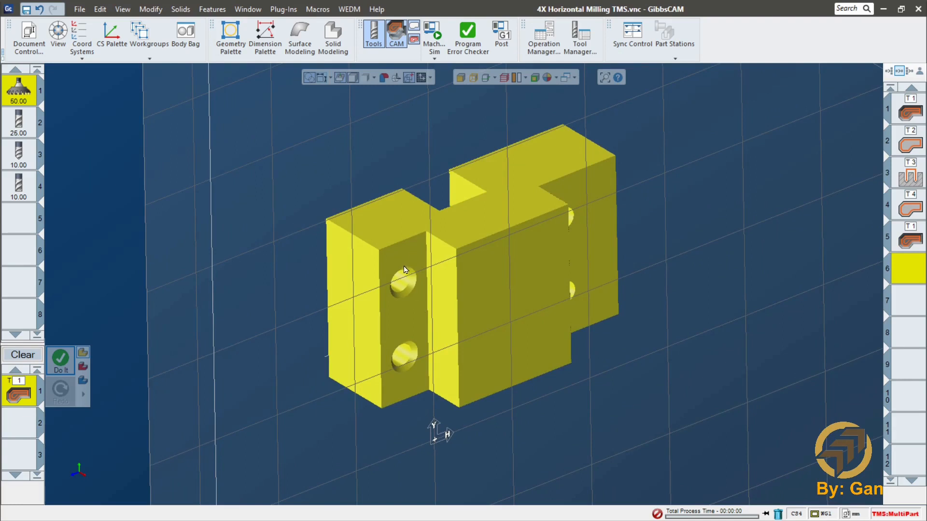
left_click(19, 125)
left_click_drag(21, 129, 25, 392)
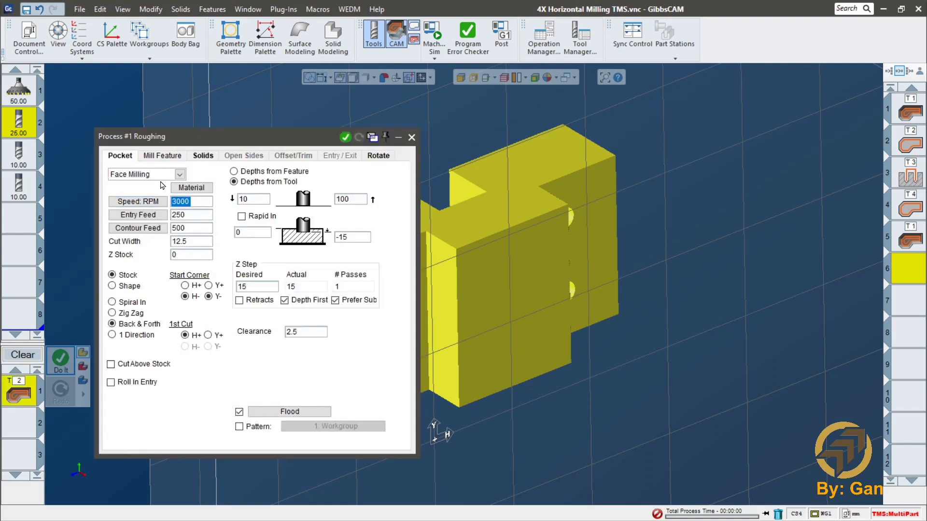
left_click(385, 157)
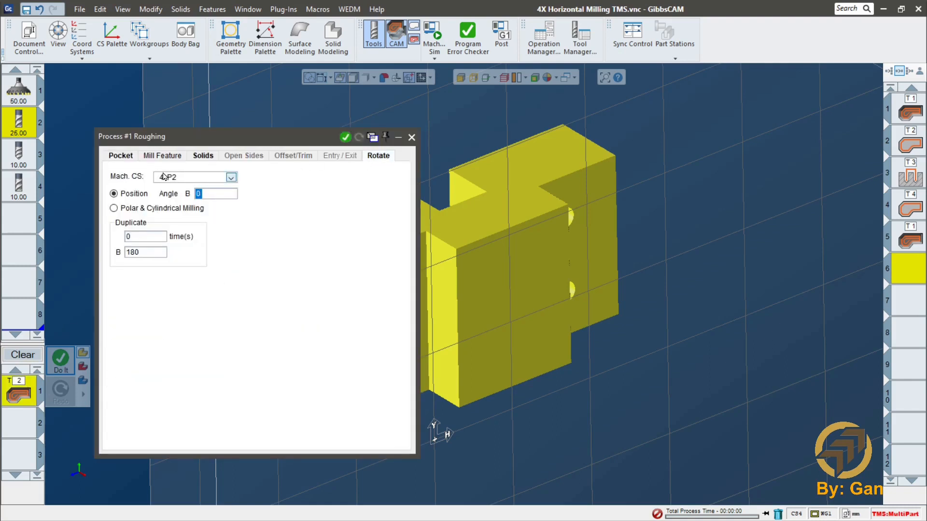
left_click(120, 157)
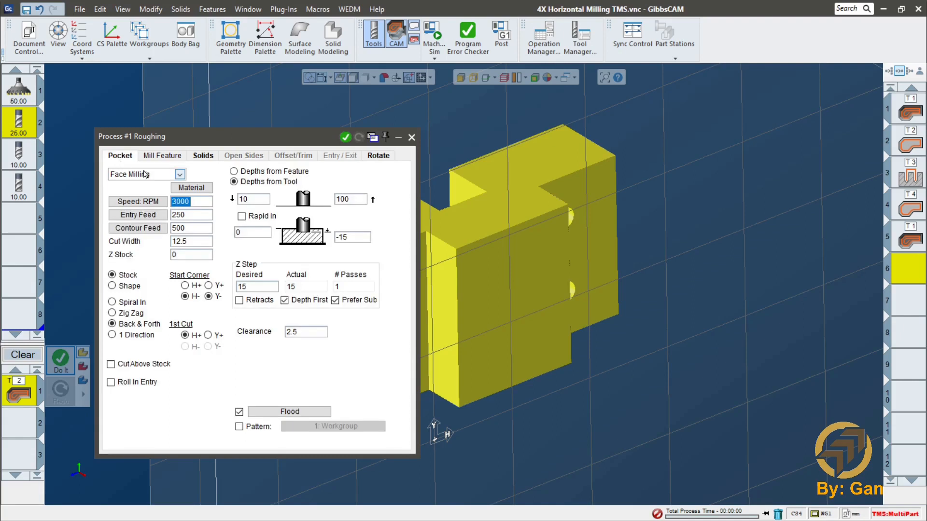
left_click(179, 174)
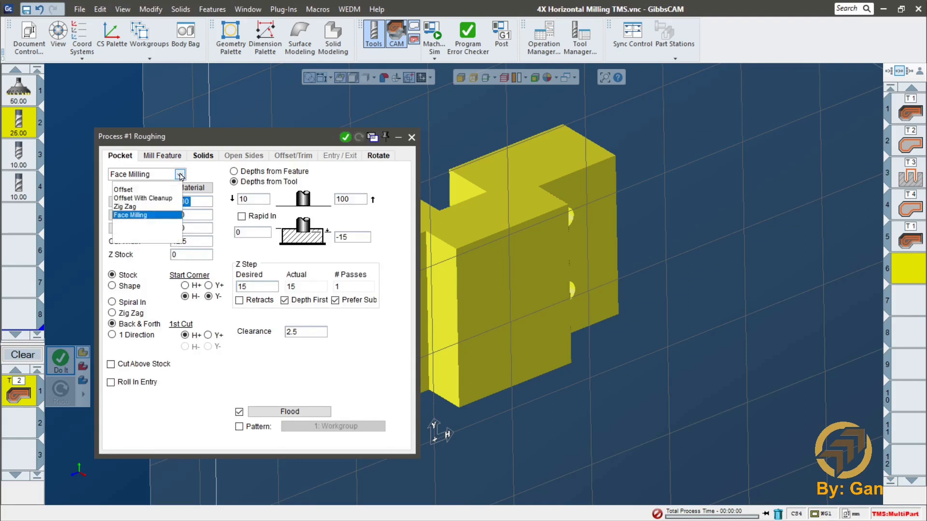
left_click(143, 190)
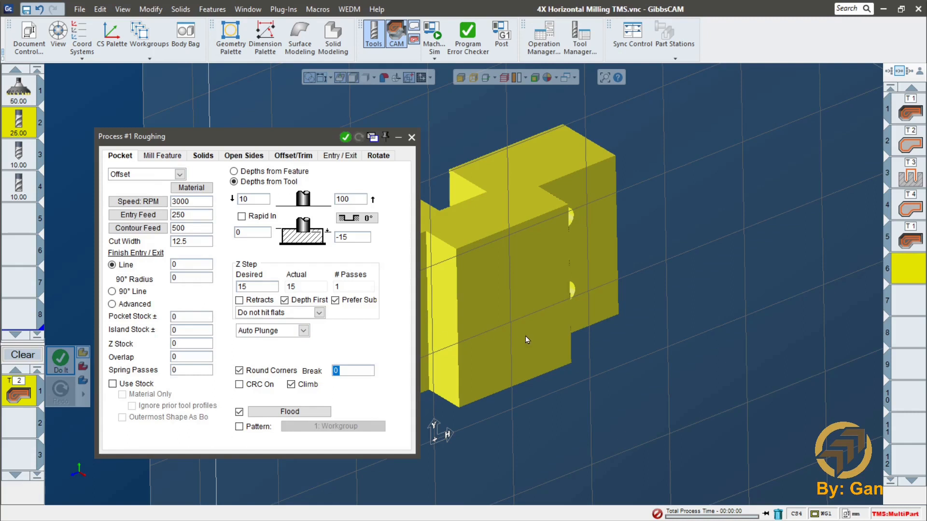
Take the surface depth -15 and final depth -35 from the part's front and stepped faces, and generate the offset roughing toolpath.
left_click(239, 233)
left_click(483, 280, "alt")
left_click(351, 239)
left_click(599, 178, "alt")
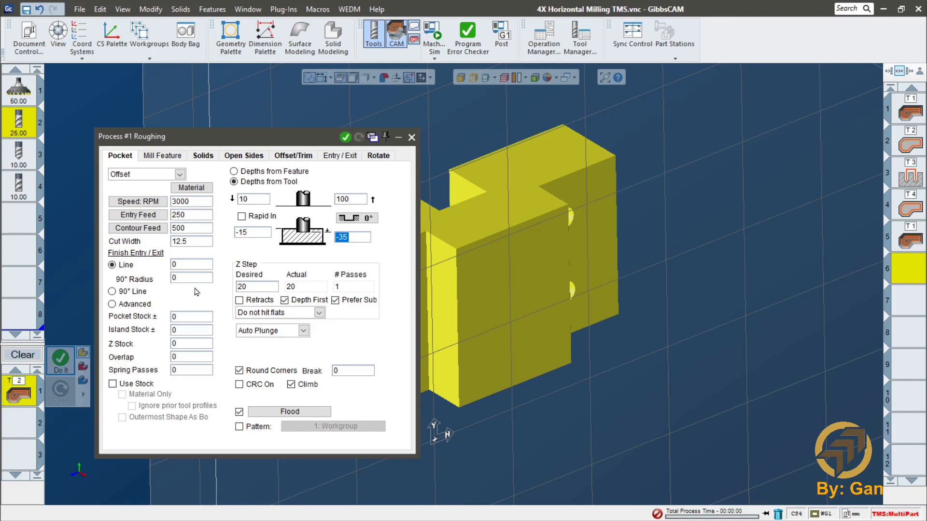
left_click_drag(285, 135, 284, 150)
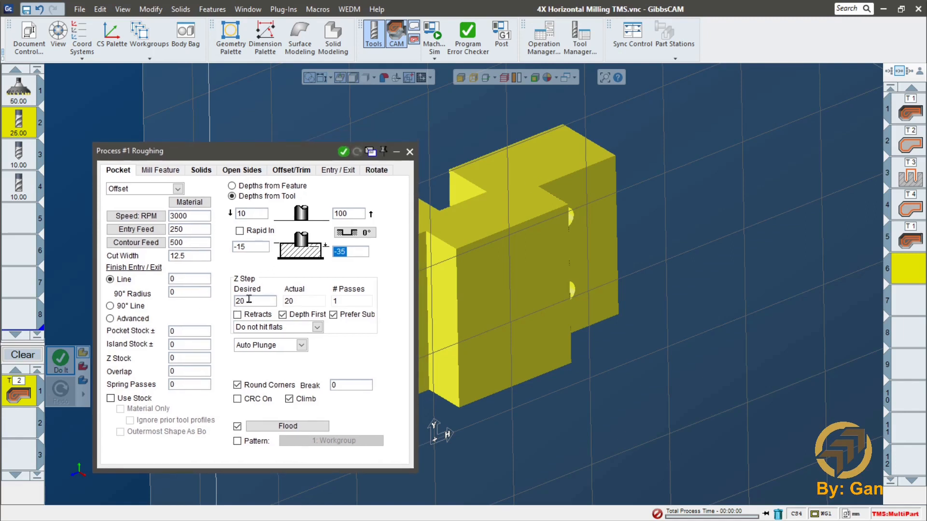
left_click(343, 153)
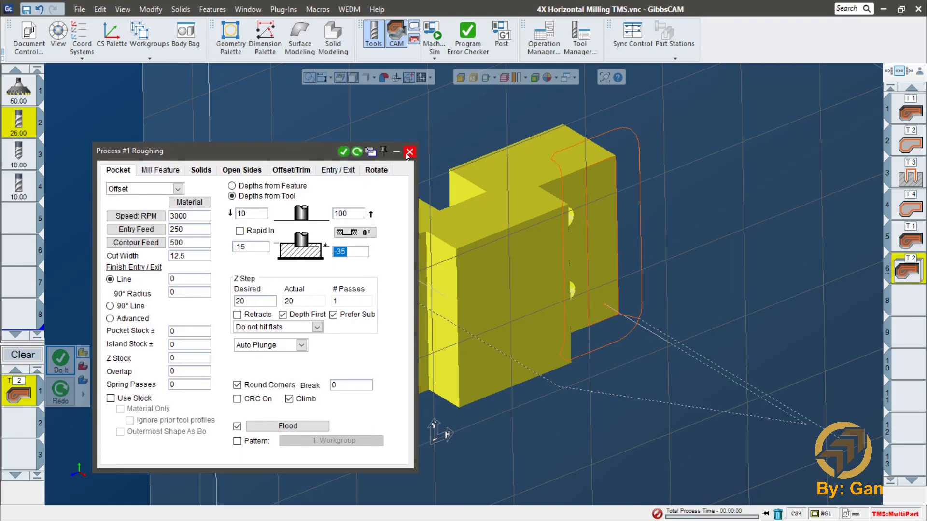
Close the roughing process window and select empty operation slot 8.
left_click(408, 153)
middle_click_drag(406, 158, 575, 262)
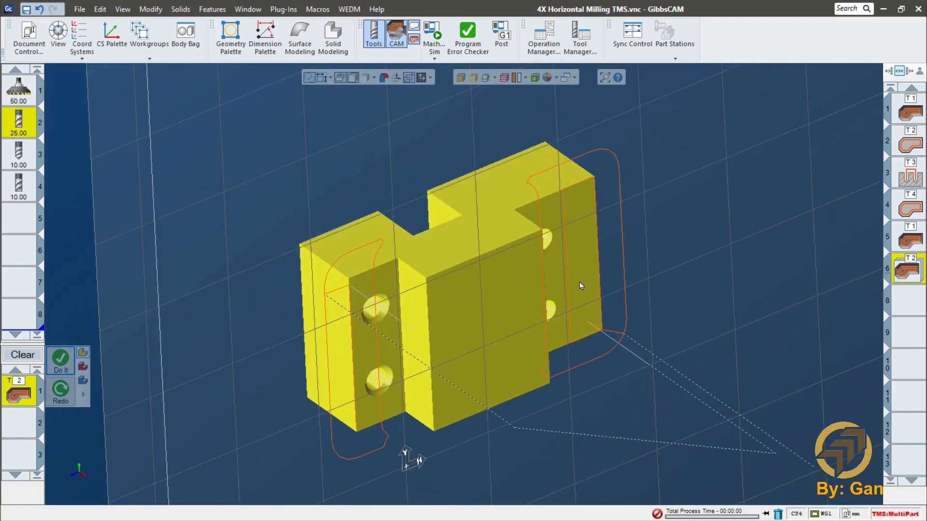
left_click(907, 304)
mouse_move(527, 336)
middle_mouse_down()
mouse_move(491, 308)
mouse_move(545, 301)
middle_mouse_up()
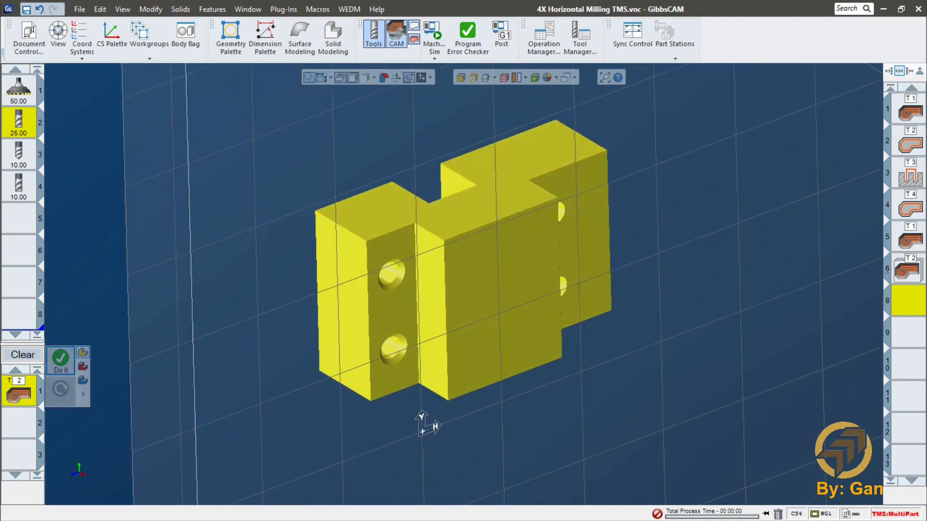
Assign the 10 mm drill in tool position 3 to the process and replace roughing with a Holes process.
left_click(20, 167)
left_click_drag(21, 167, 28, 396)
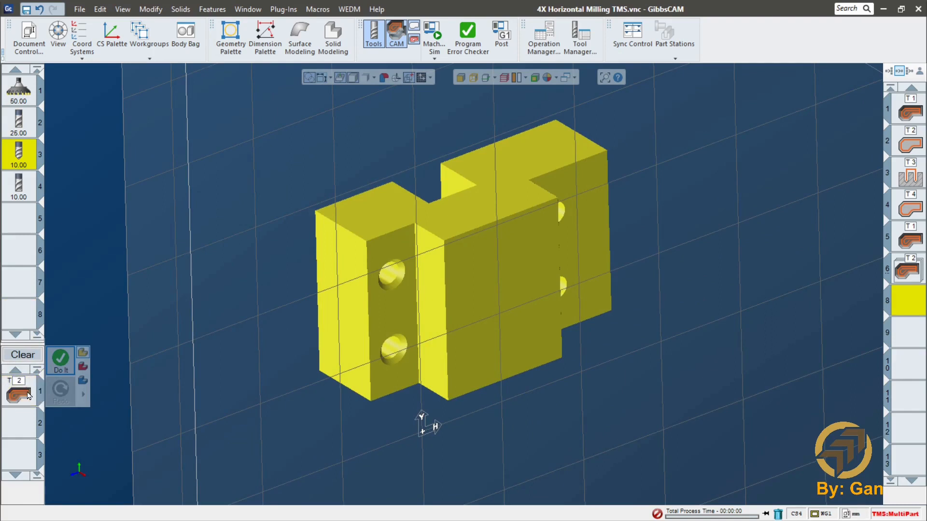
double_click(28, 396)
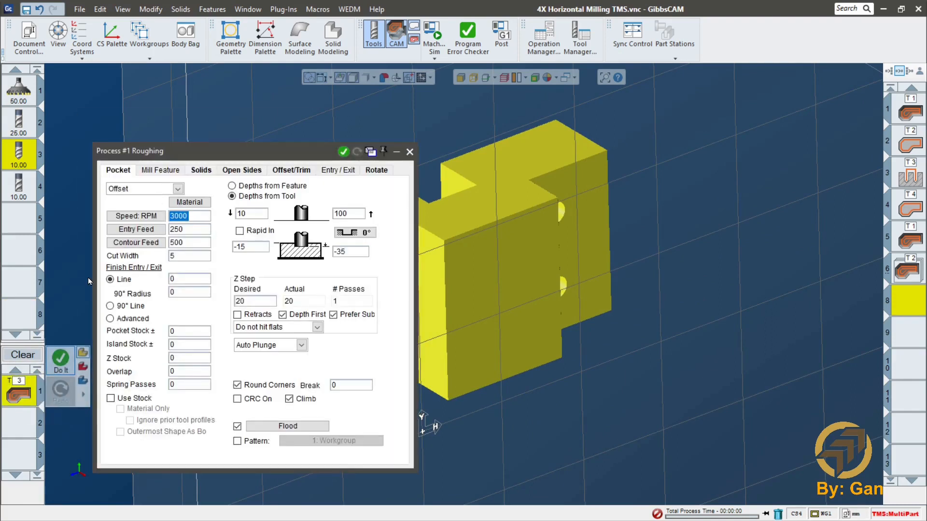
right_click(24, 392)
left_click(66, 362)
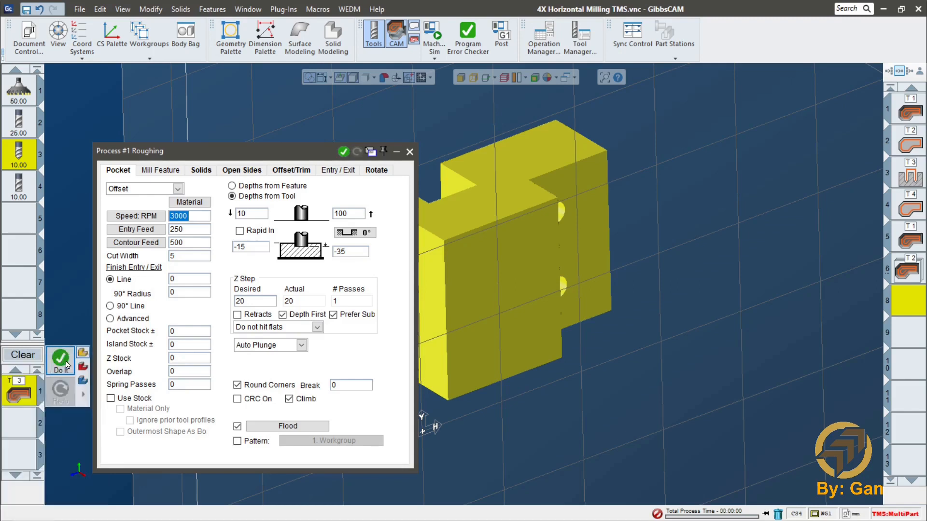
left_click(83, 333)
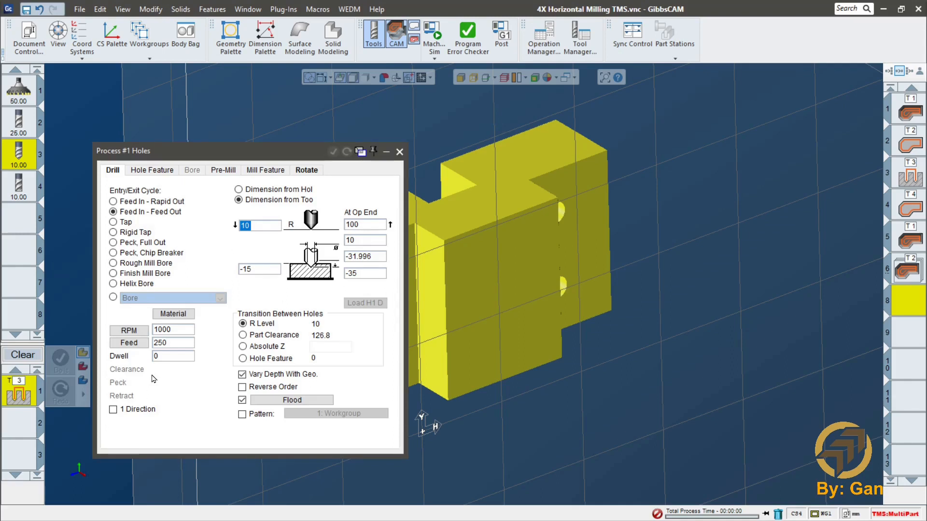
Set the Holes process's surface depth to -35 and full-diameter depth to -70 from the part, and check its P2 machining coordinate system.
middle_click_drag(534, 333, 698, 286)
scroll(645, 268, "up", 3)
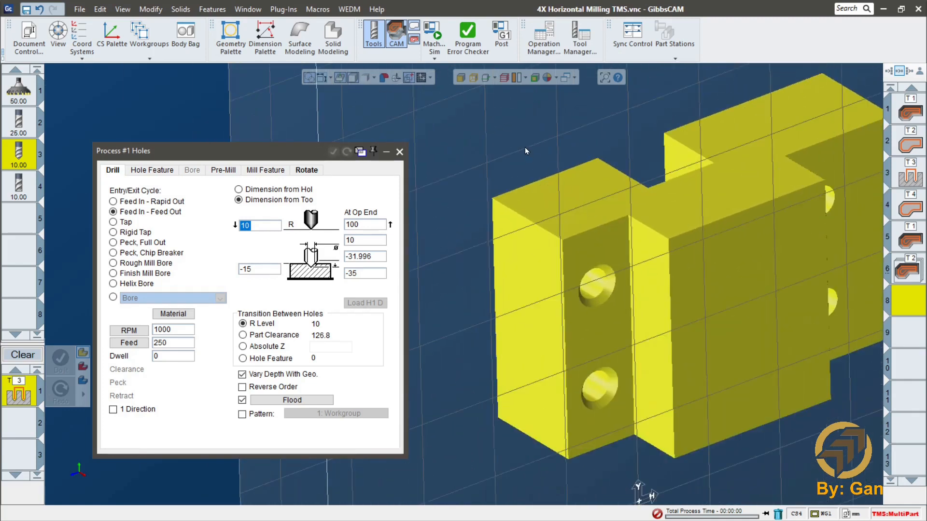
scroll(682, 352, "up", 5)
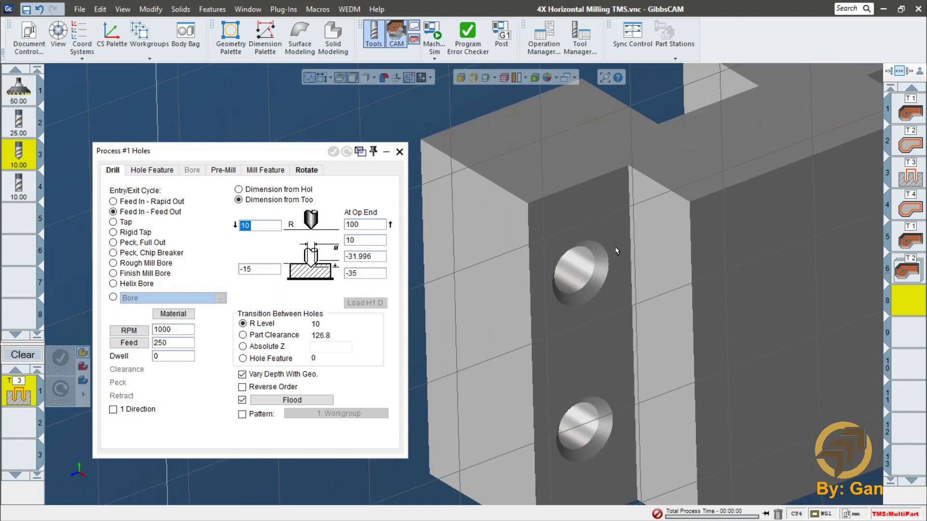
left_click(270, 269)
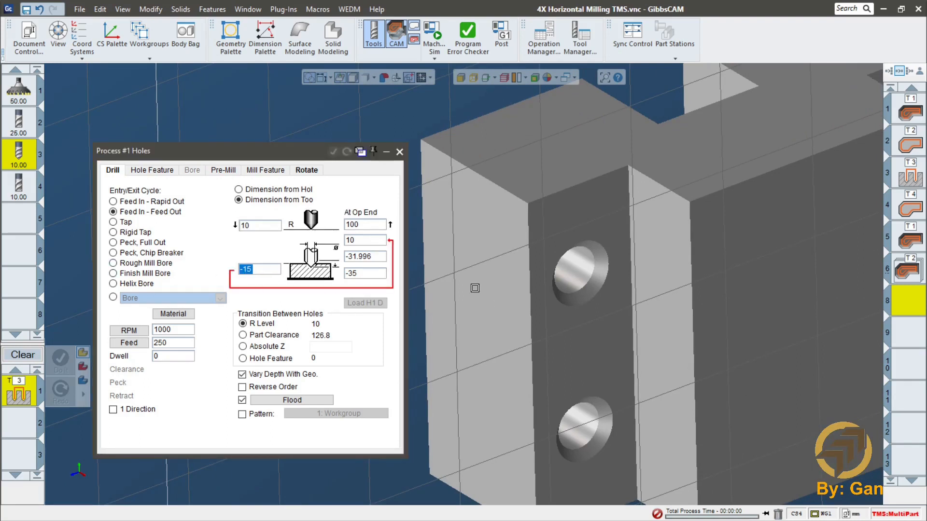
left_click(546, 254)
left_click(374, 256)
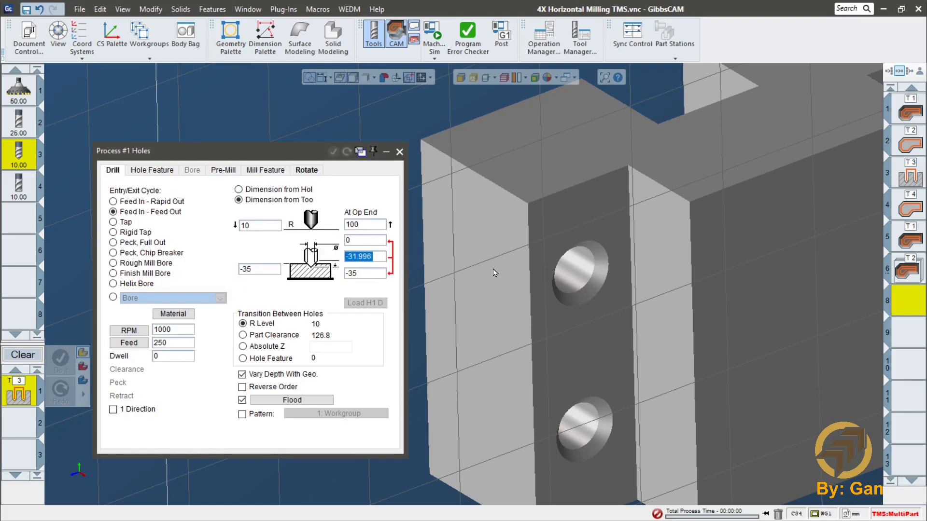
left_click(568, 268)
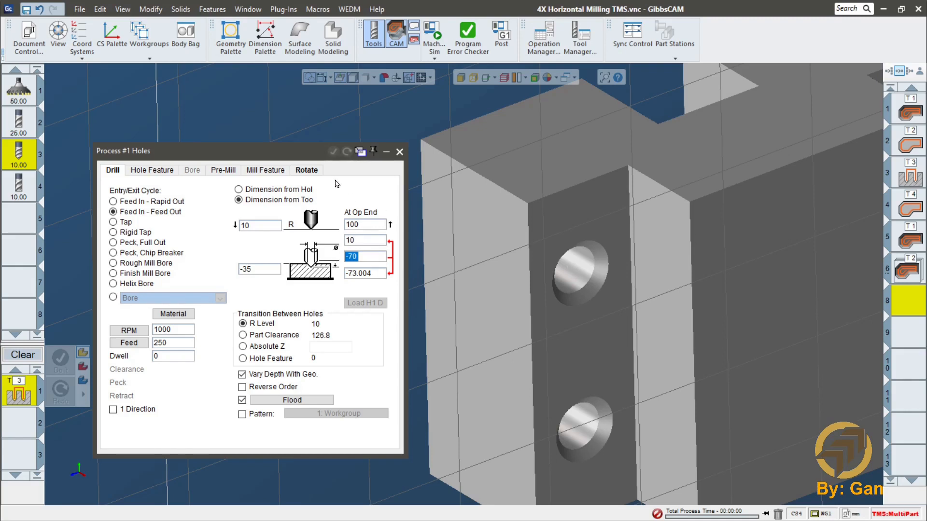
left_click(312, 172)
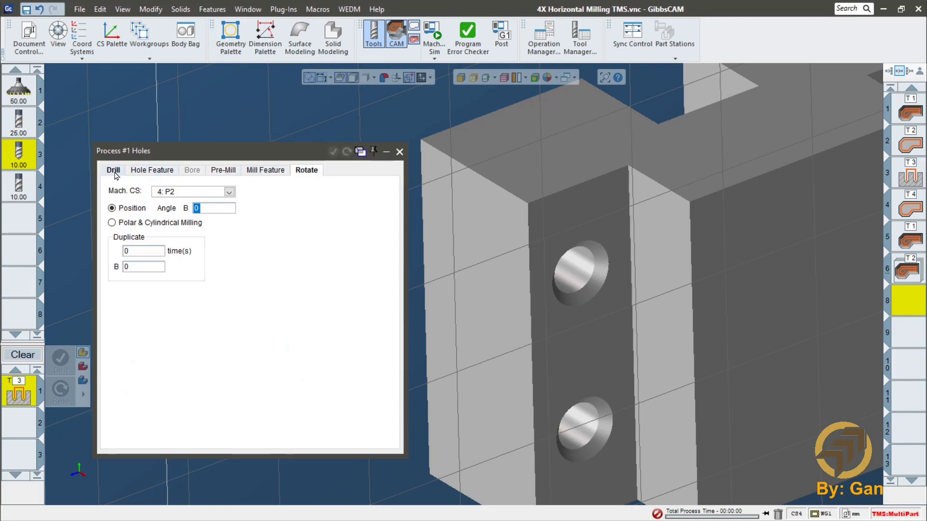
left_click(119, 175)
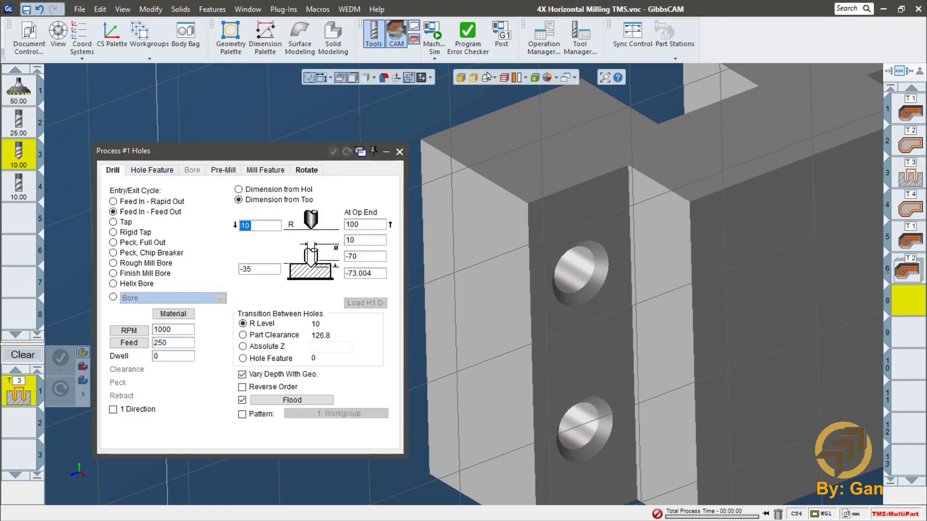
Turn on the Profiler and move its plane back through the part until it cuts all four holes.
left_click(487, 79)
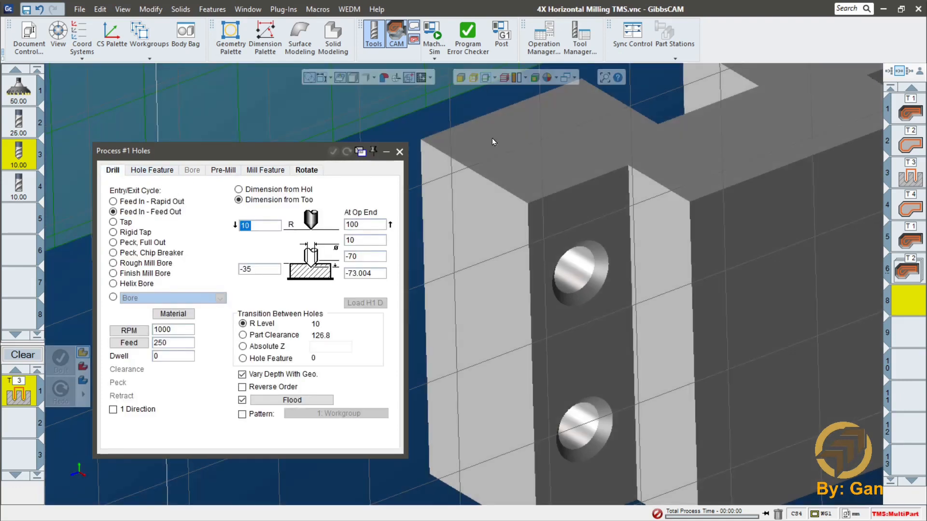
scroll(520, 232, "down", 5)
scroll(592, 193, "down", 5)
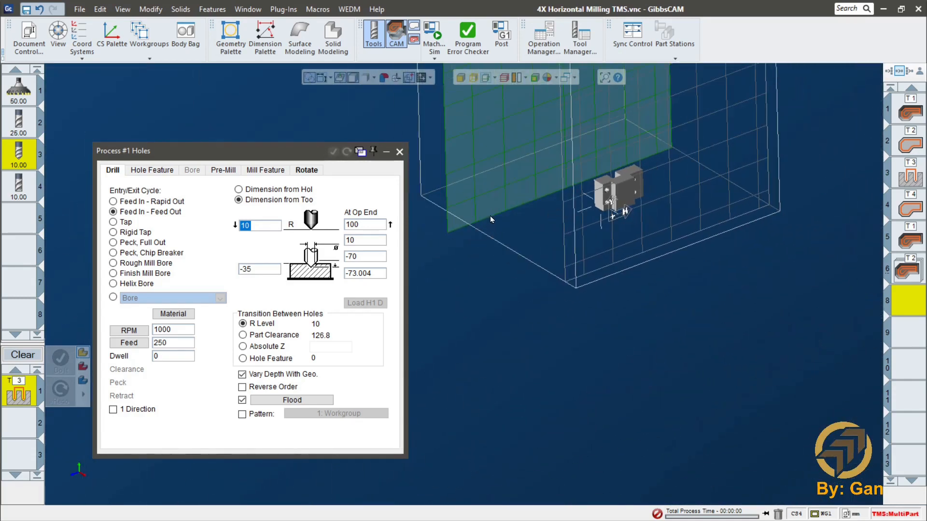
left_click_drag(490, 217, 574, 247)
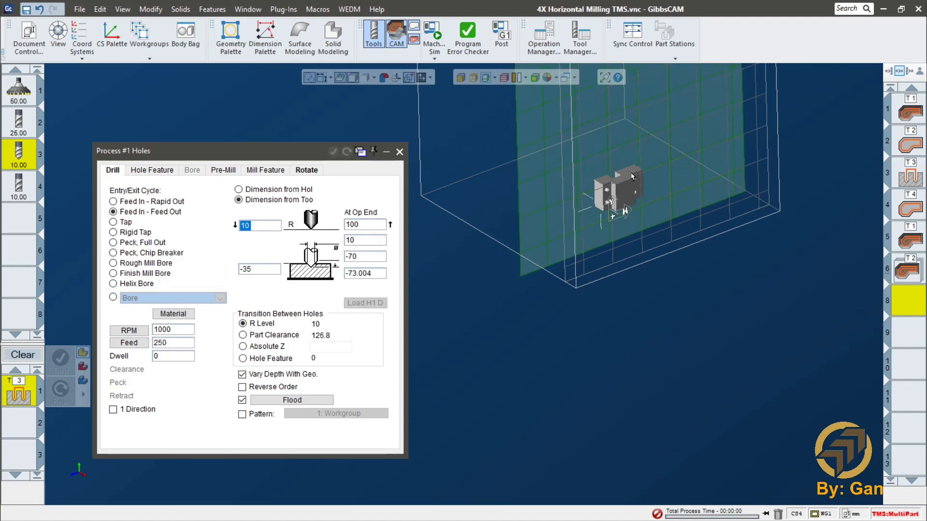
scroll(631, 176, "up", 5)
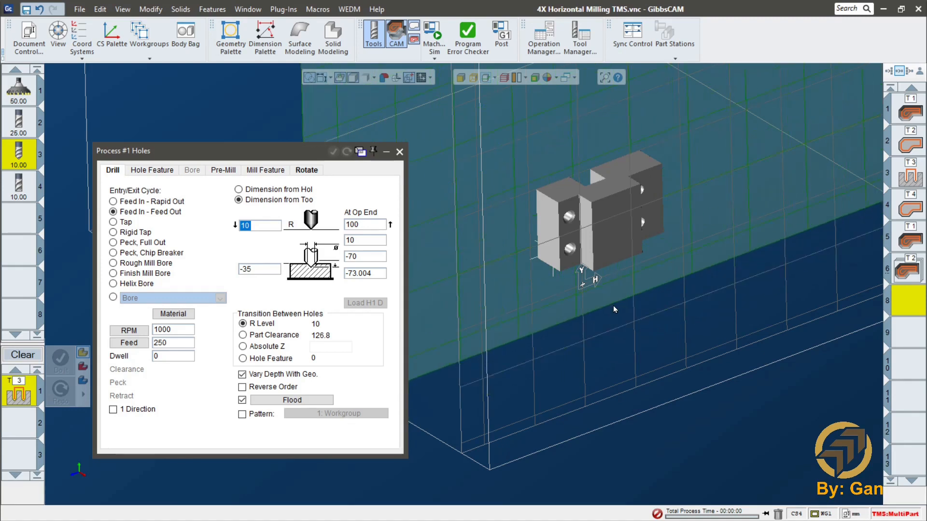
left_click_drag(652, 329, 676, 340)
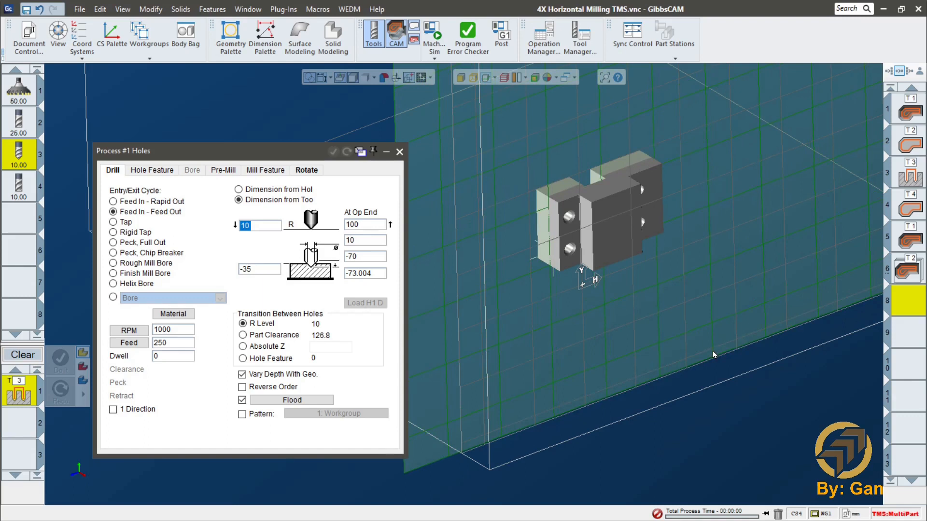
scroll(600, 201, "up", 4)
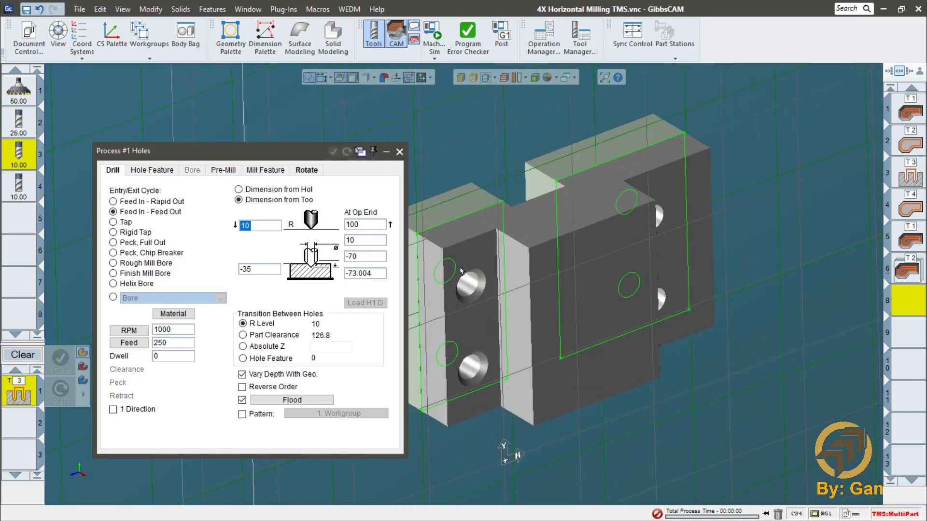
Generate the drilling toolpath from the four hole profile circles and close the process window.
left_click(453, 265)
left_click(458, 350, "shift")
left_click(619, 195, "shift")
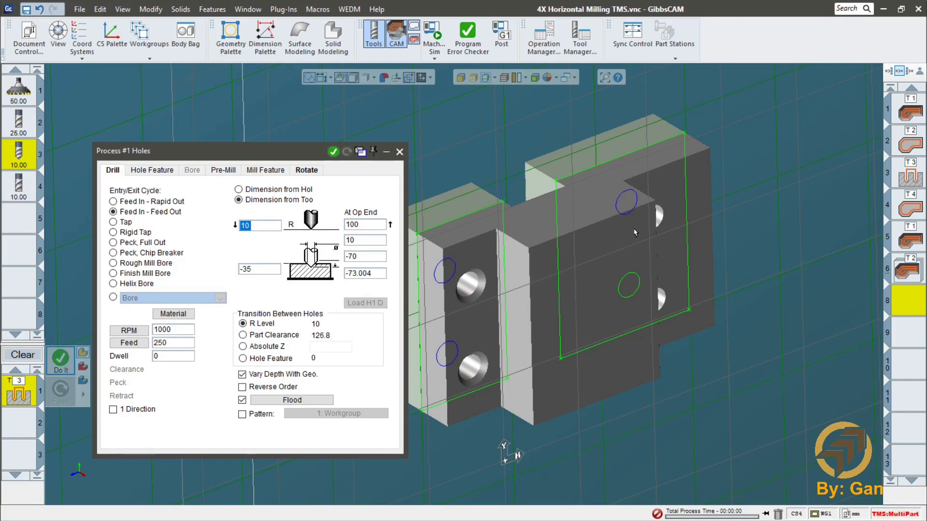
left_click(635, 279, "shift")
left_click(334, 151)
scroll(661, 290, "down", 3)
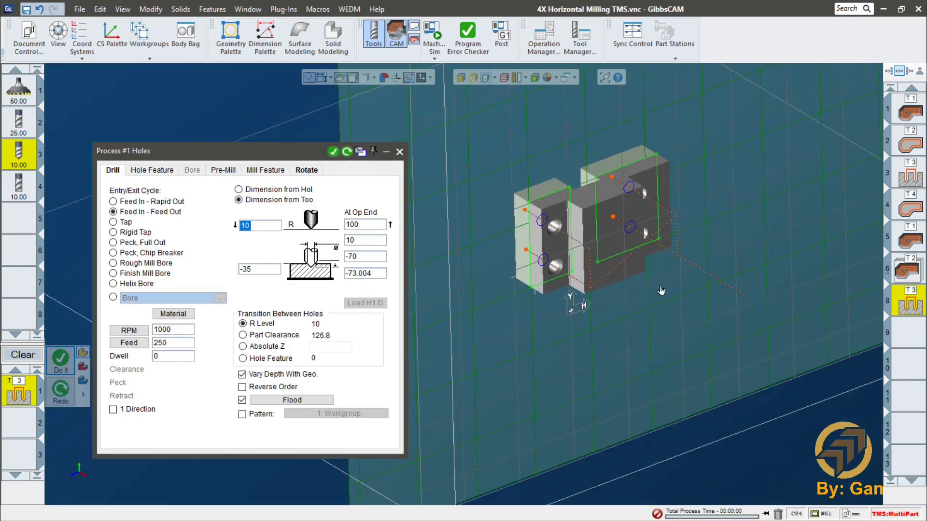
middle_click_drag(661, 290, 693, 330)
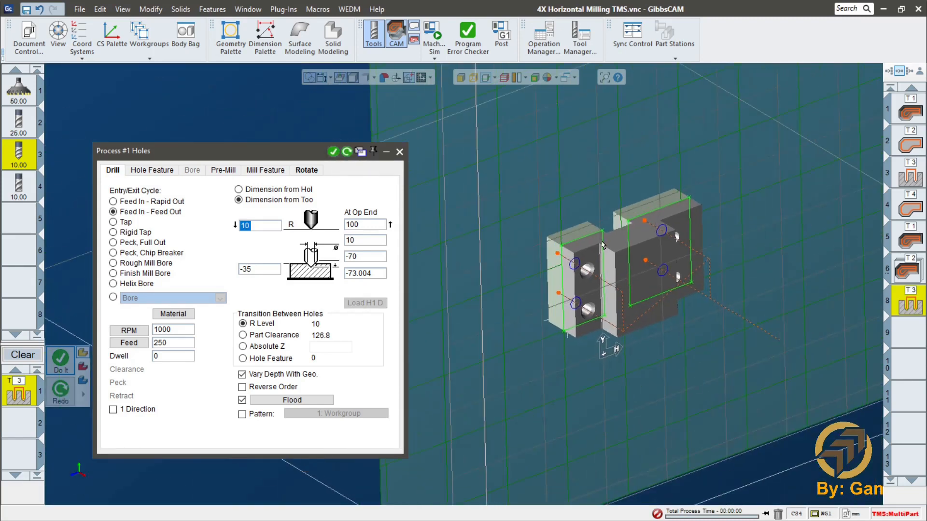
left_click(399, 154)
middle_click_drag(652, 204, 566, 385)
middle_click_drag(535, 209, 468, 255)
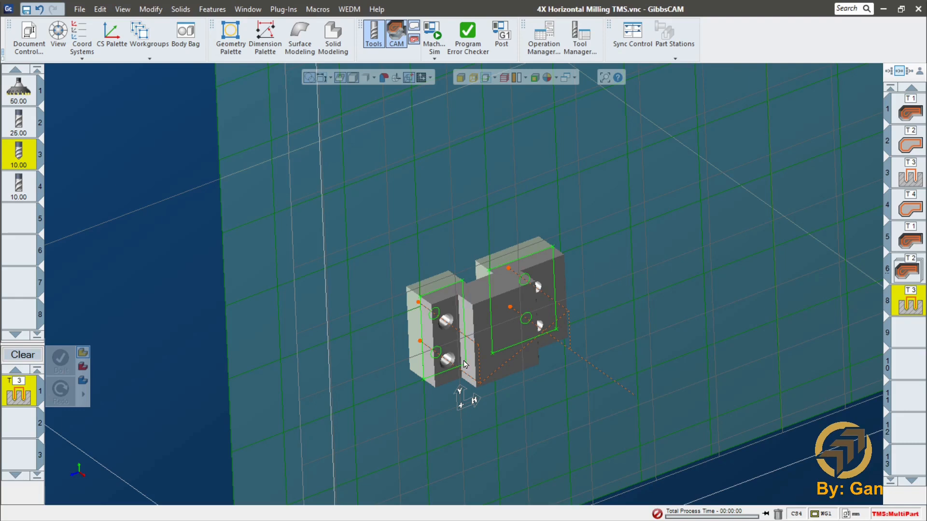
middle_click_drag(464, 364, 447, 314)
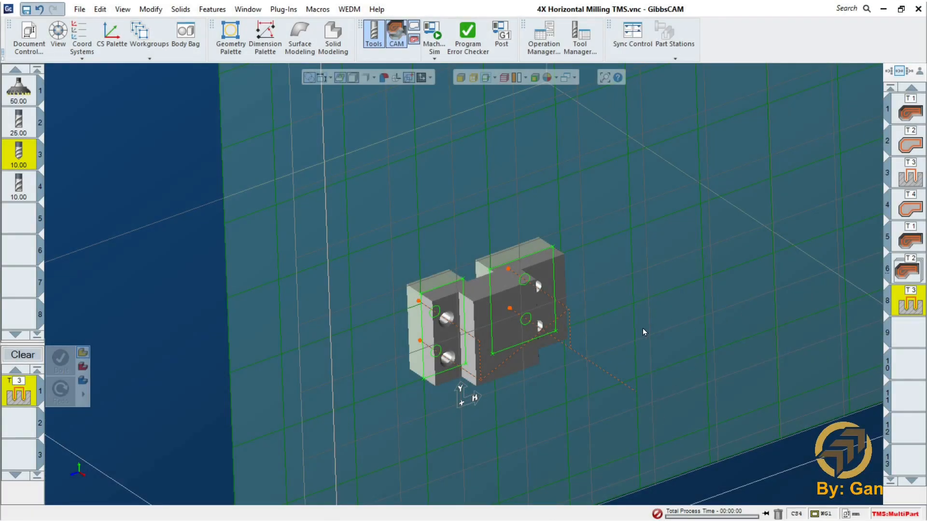
scroll(642, 329, "down", 6)
middle_click_drag(614, 291, 605, 336)
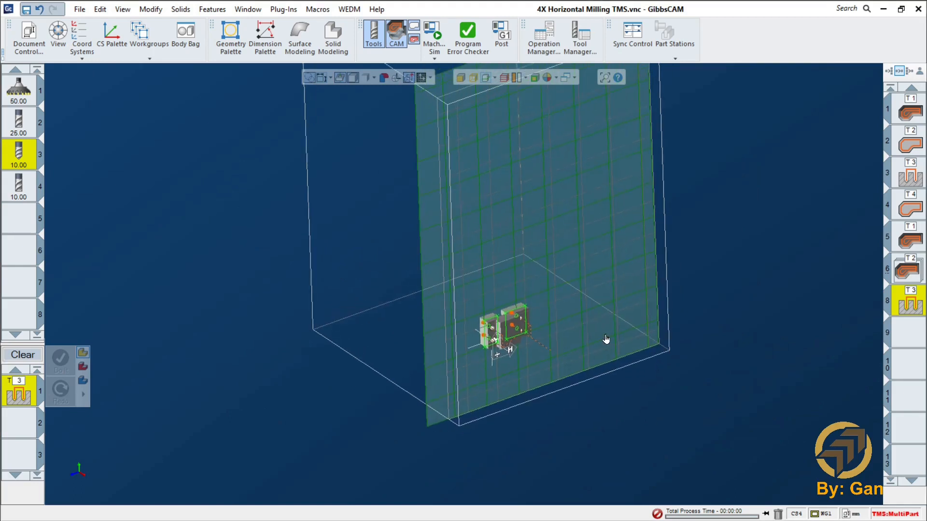
scroll(603, 338, "up", 3)
scroll(603, 319, "up", 1)
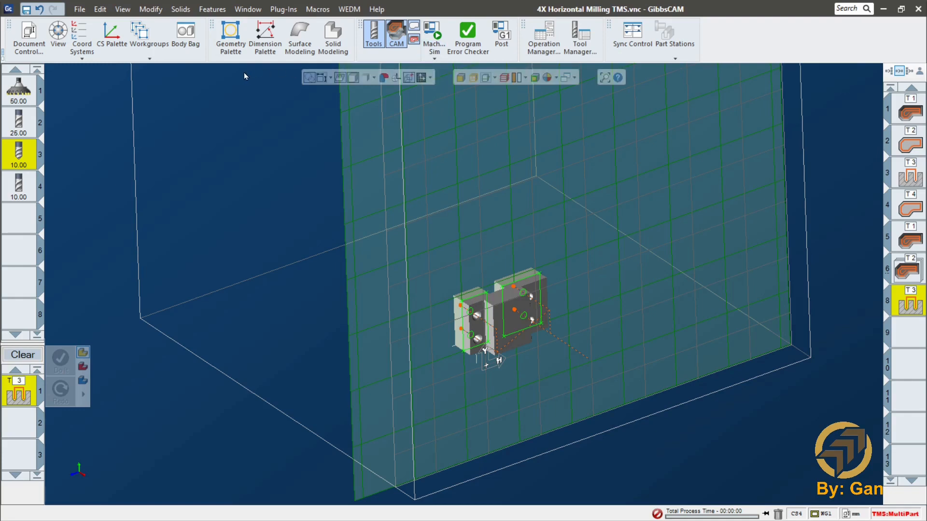
Restore the Import(33) stock body from the Body Bag to the workspace and deselect it.
left_click(185, 34)
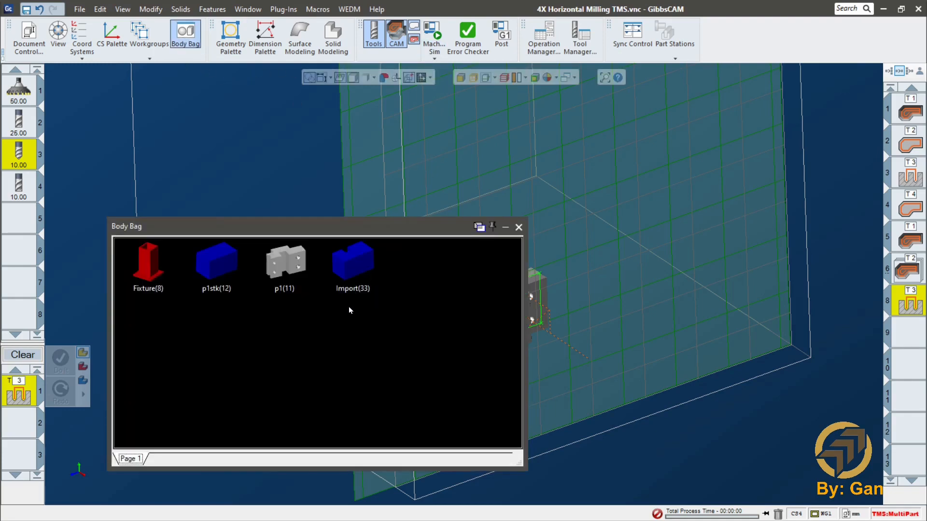
double_click(356, 274)
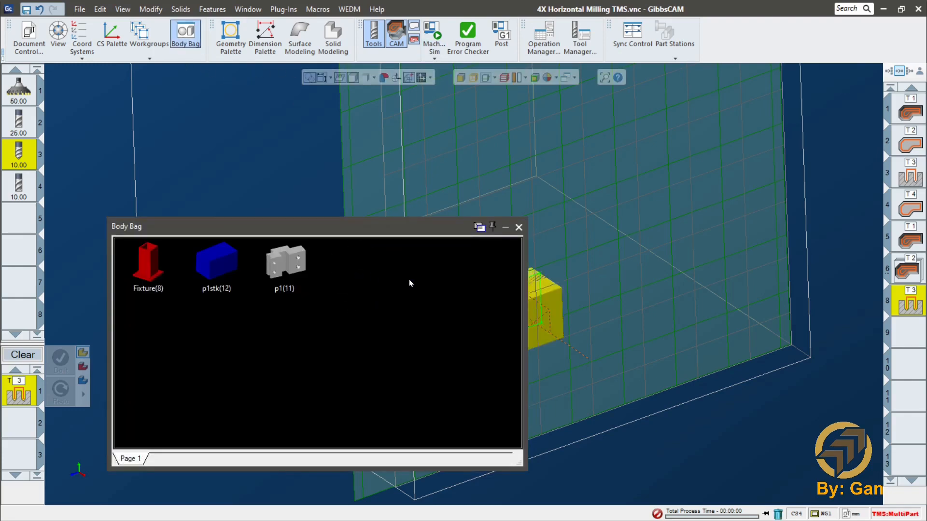
left_click(519, 227)
left_click(592, 406)
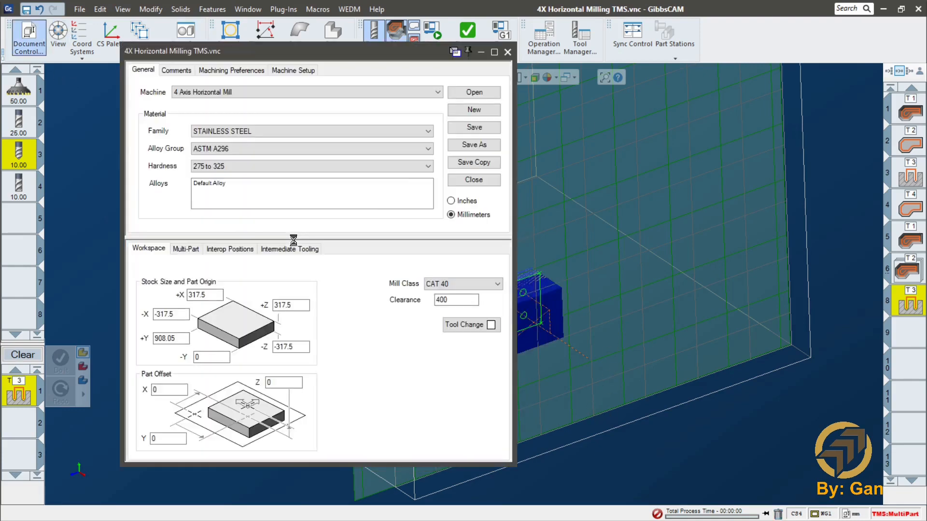
Select the restored stock body and apply a multi-part TMS stock layout with an X count of 2.
left_click(186, 249)
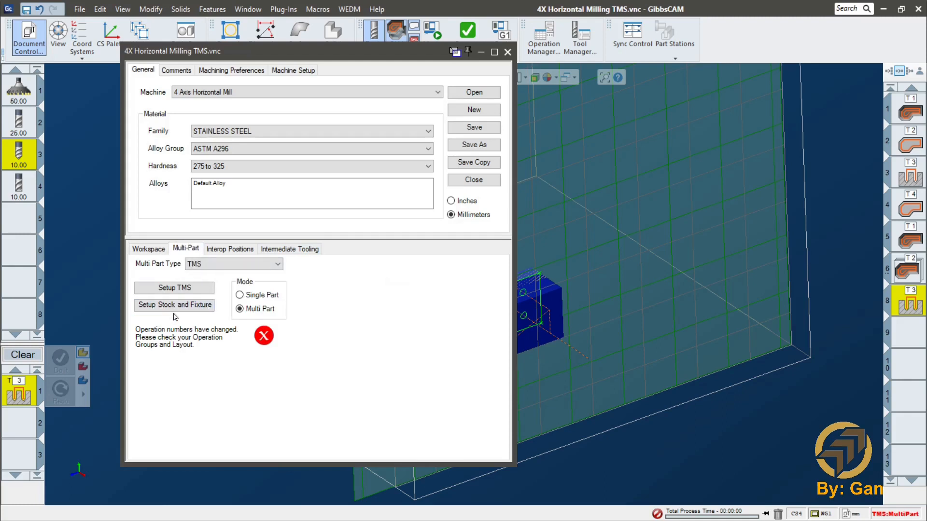
left_click(197, 309)
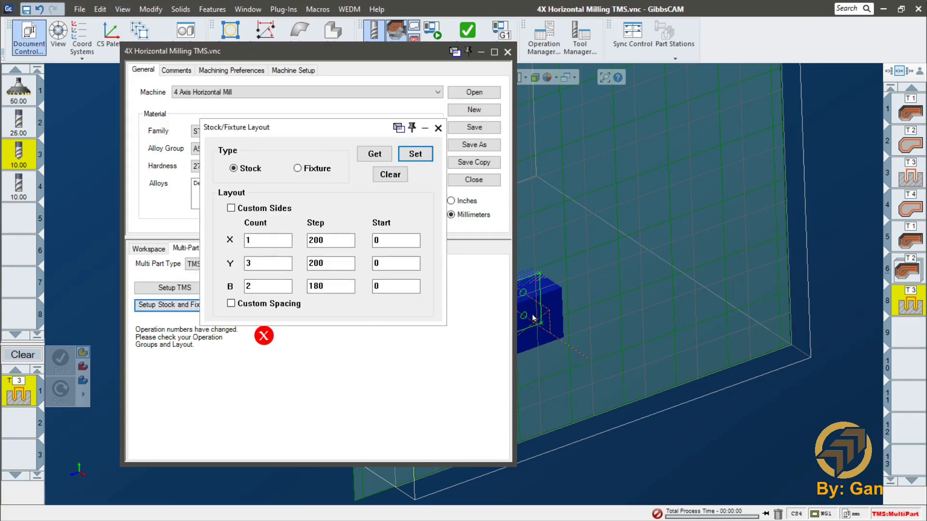
middle_click_drag(645, 301, 806, 313)
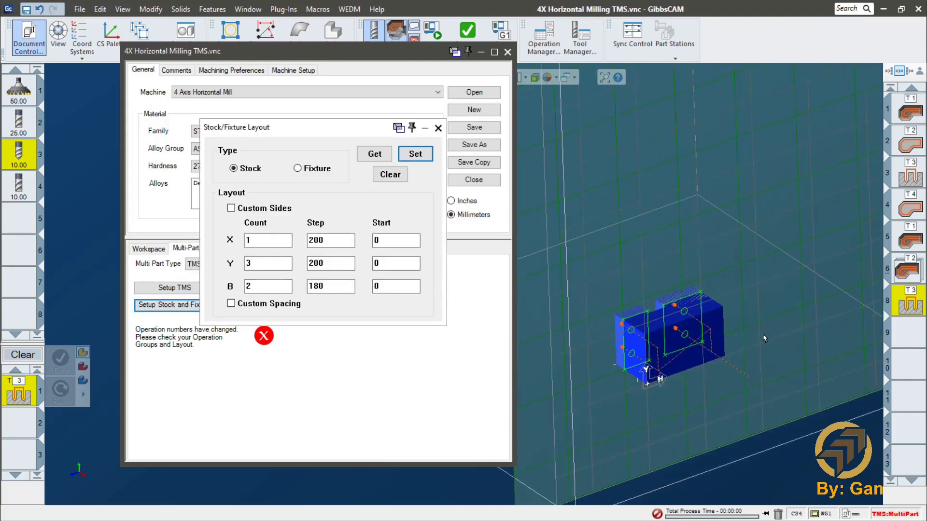
left_click(678, 367)
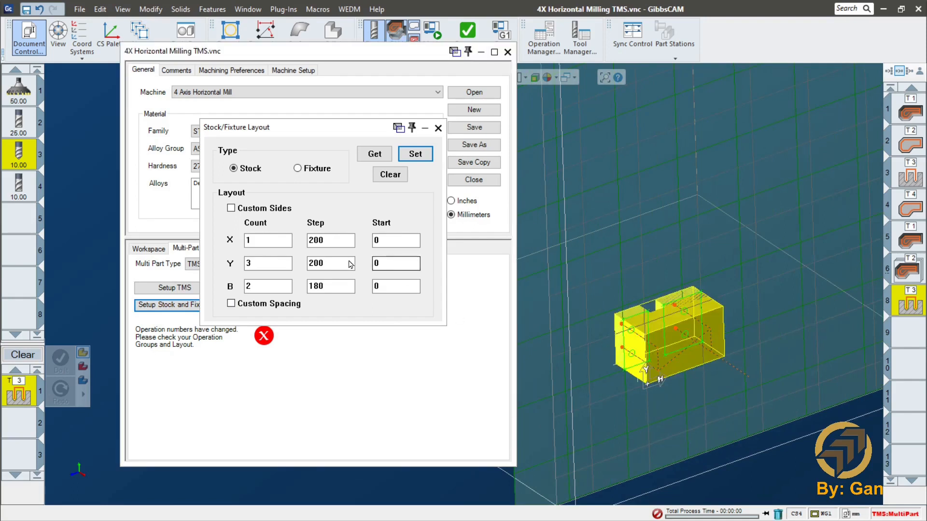
left_click(213, 245)
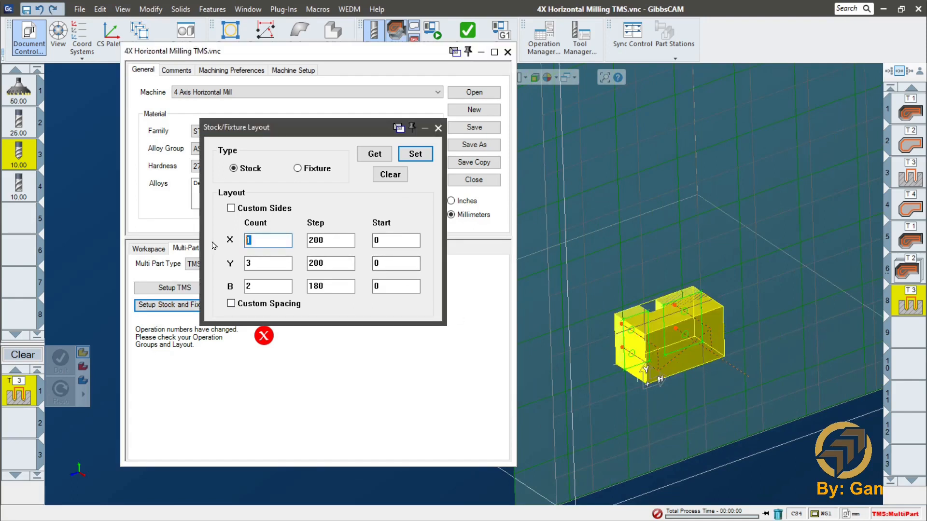
type("2")
left_click(426, 159)
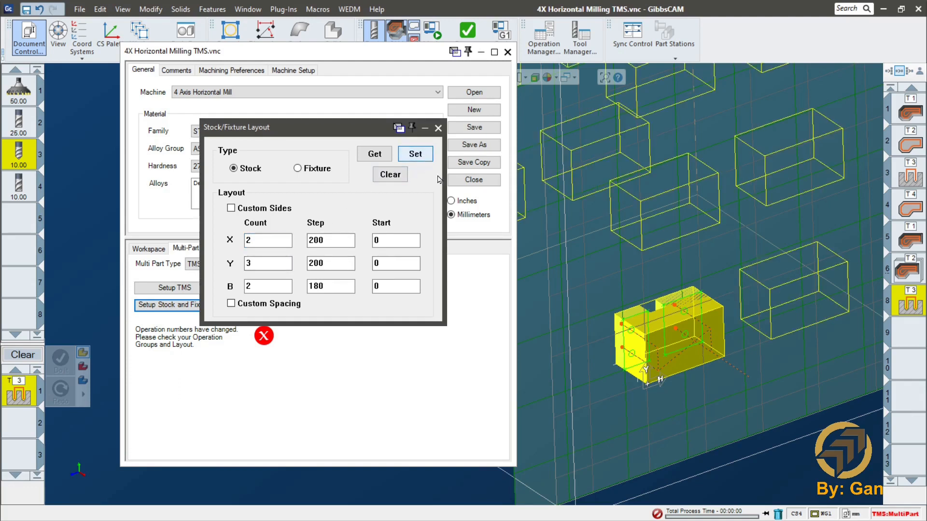
Close the stock layout and document setup windows and deselect the stock body.
scroll(680, 398, "down", 3)
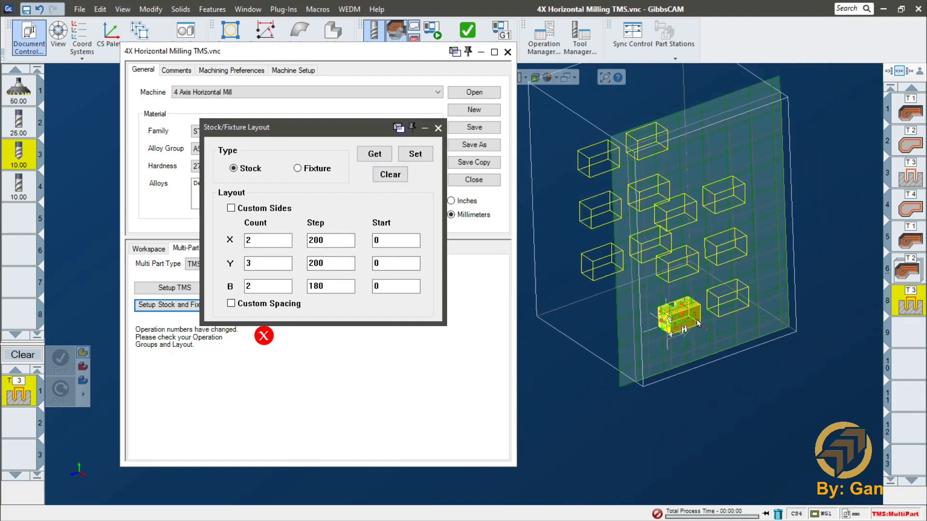
scroll(698, 324, "up", 3)
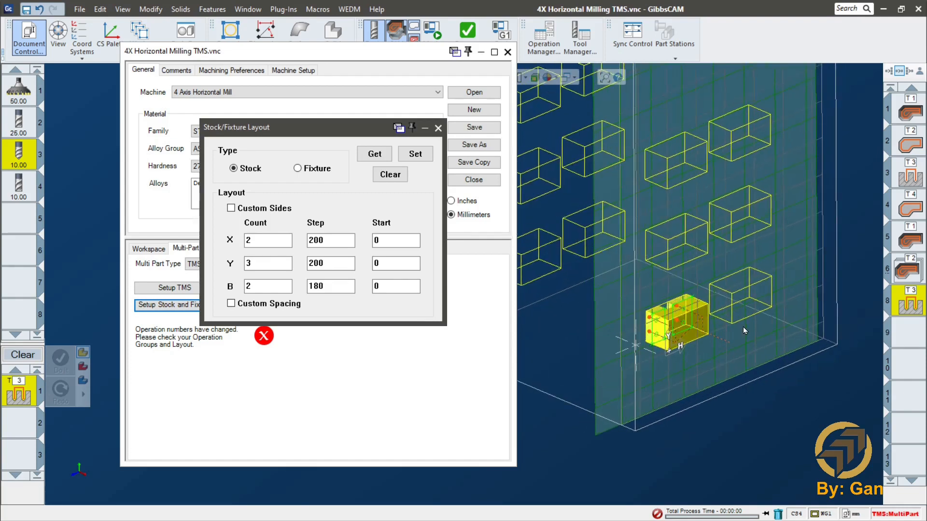
left_click(438, 128)
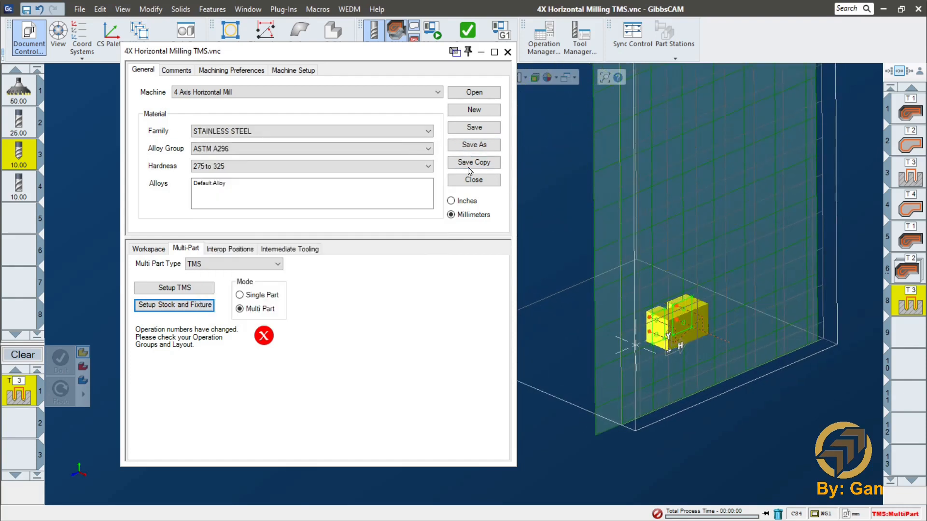
left_click(577, 417)
middle_click_drag(703, 333, 684, 353)
left_click(507, 52)
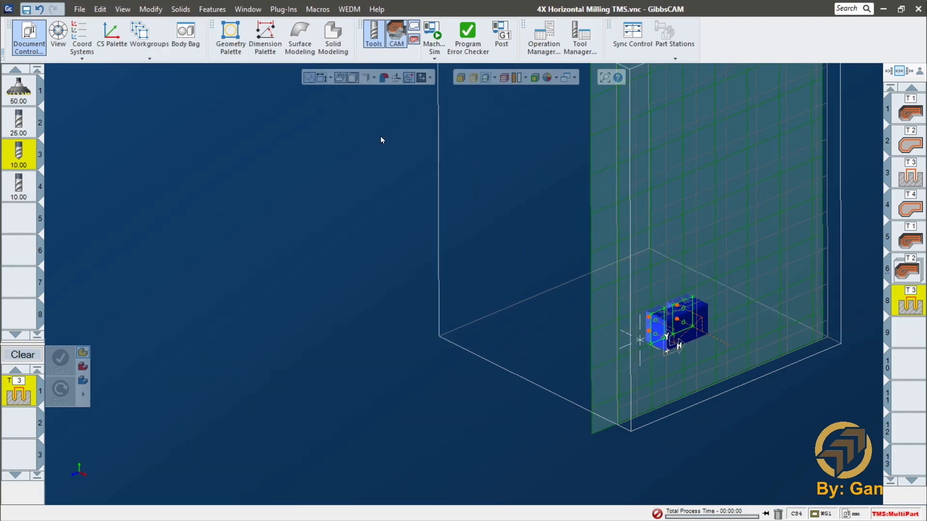
Rewind the machine simulation to the start, inspect the stock layout on all tombstone sides, and close the simulation.
left_click(432, 33)
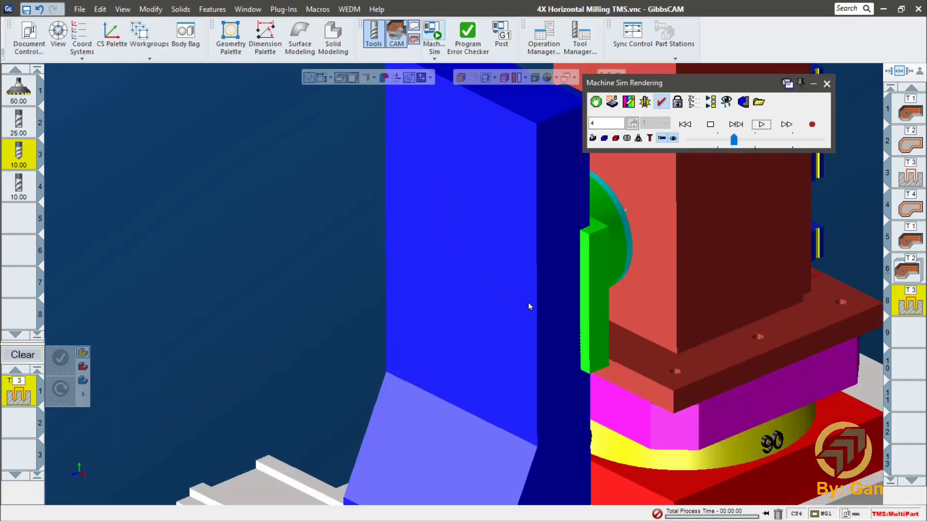
left_click(685, 124)
middle_click_drag(743, 328, 733, 190)
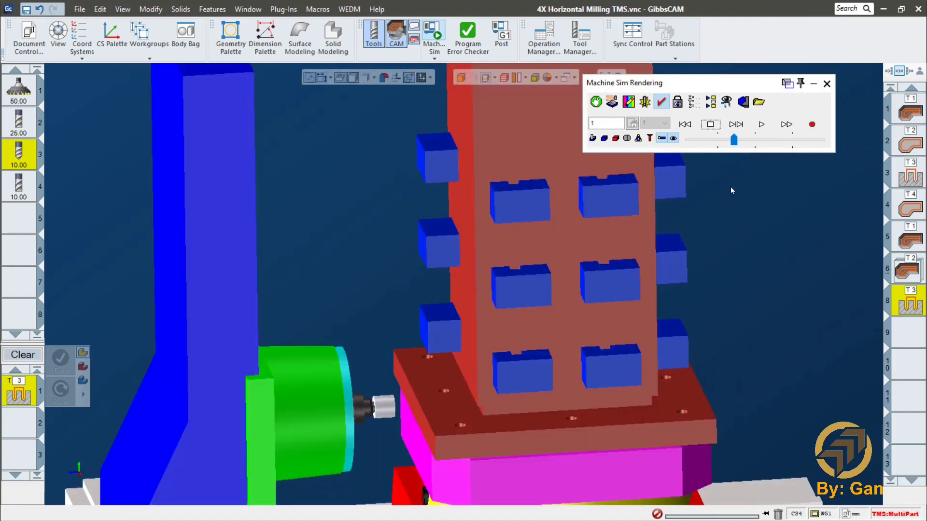
left_click(826, 83)
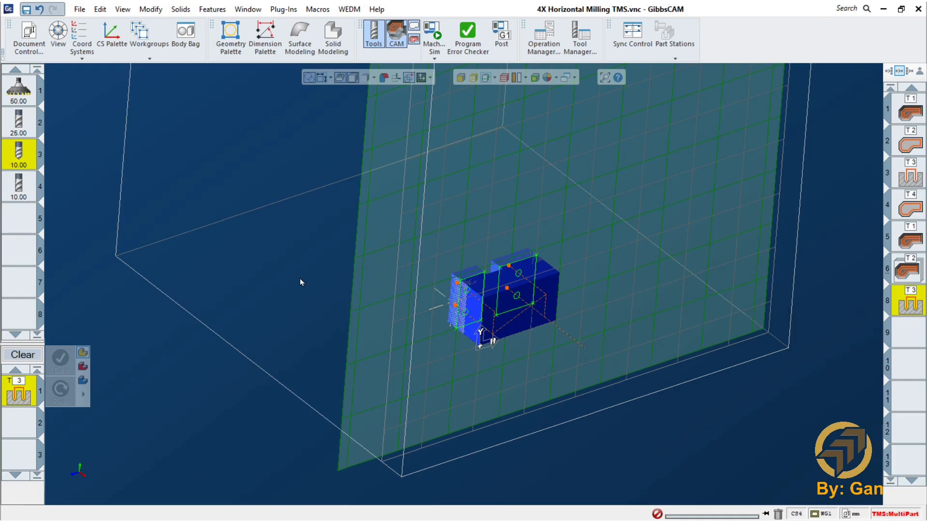
middle_click_drag(300, 279, 331, 239)
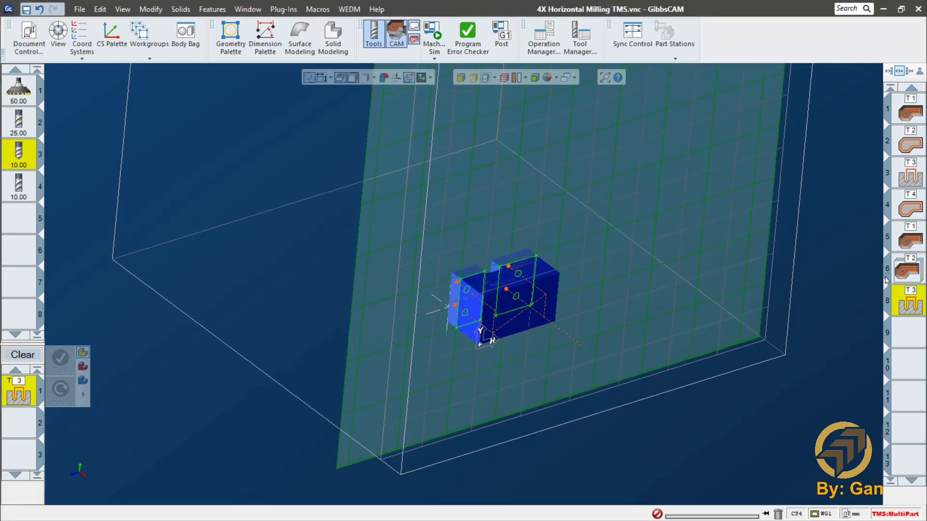
middle_click_drag(812, 297, 803, 275)
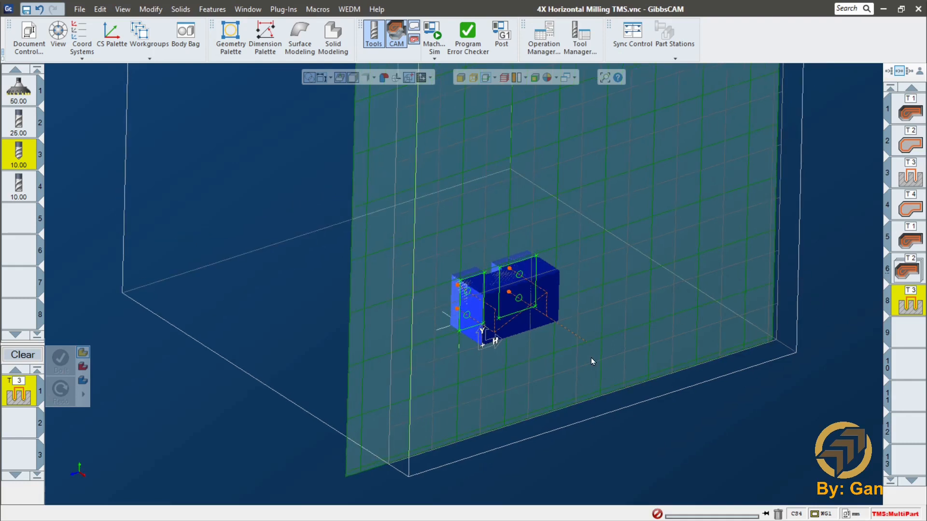
scroll(598, 347, "down", 2)
scroll(604, 328, "down", 2)
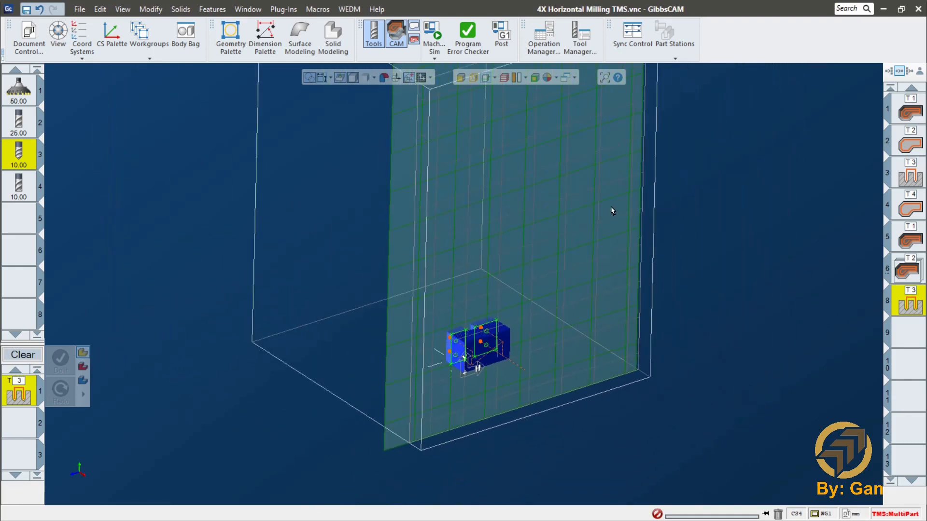
middle_click_drag(611, 208, 608, 245)
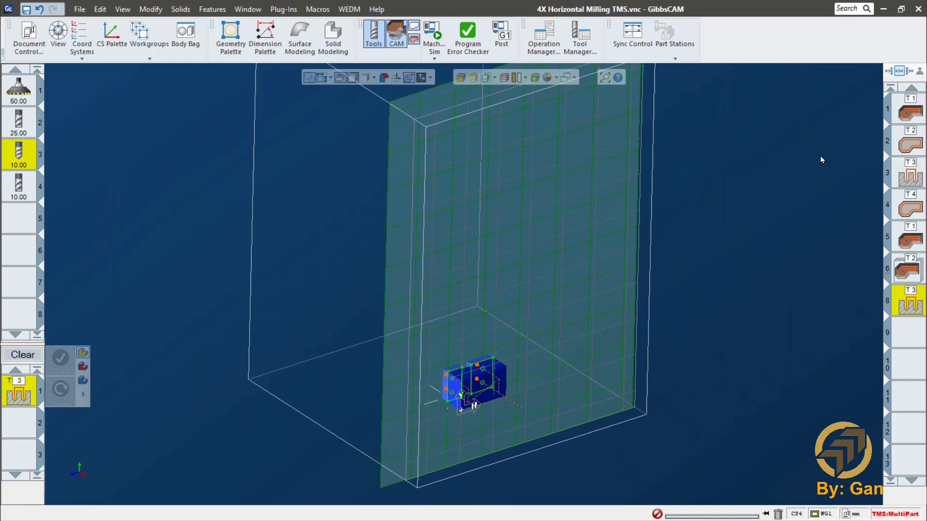
Reorder the operations by tool, placing the P2 operations for T1, T2 and T3 directly after the existing operations of the same tool.
left_click(919, 238)
left_click_drag(913, 237, 908, 135)
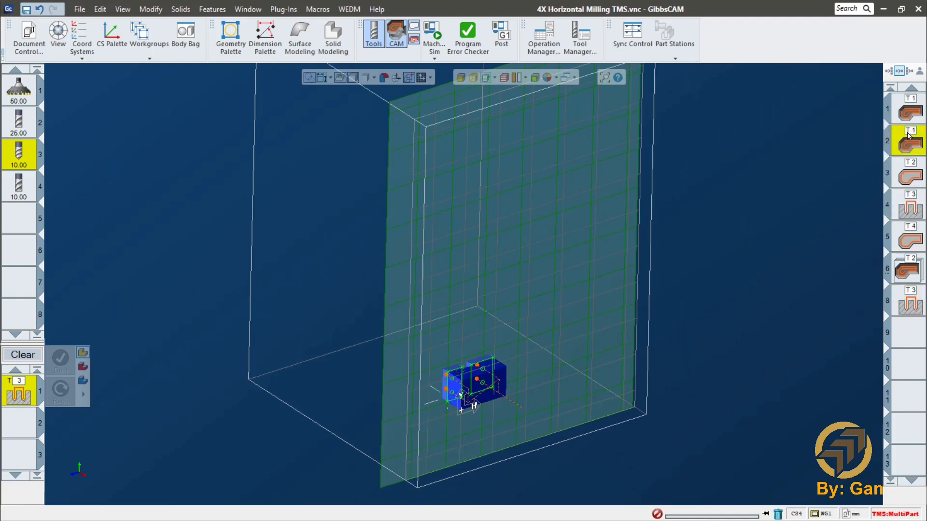
left_click(911, 106)
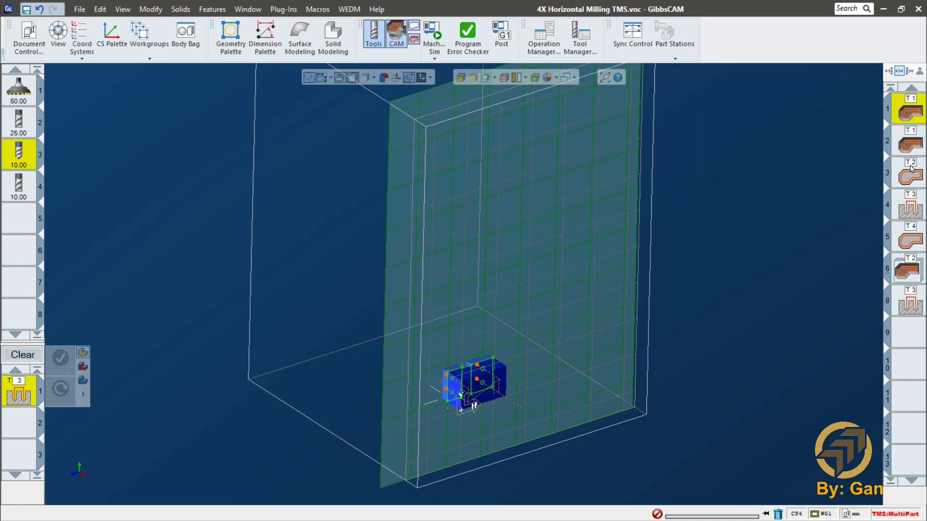
left_click(907, 270)
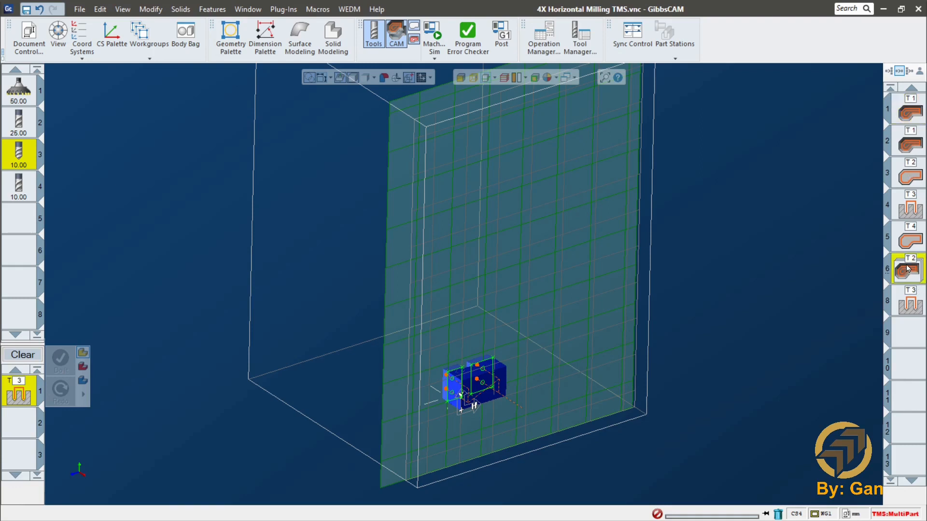
left_click_drag(907, 260, 902, 208)
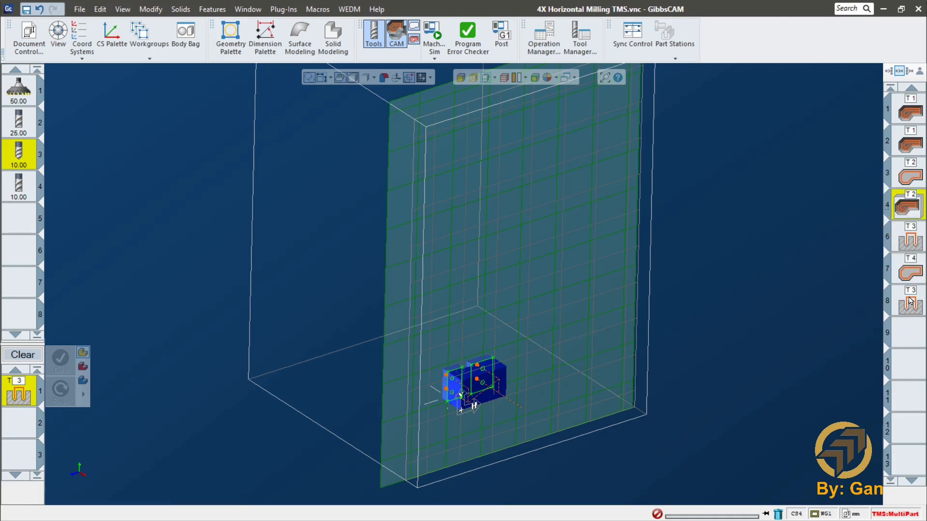
left_click(913, 312)
left_click_drag(912, 311, 884, 254)
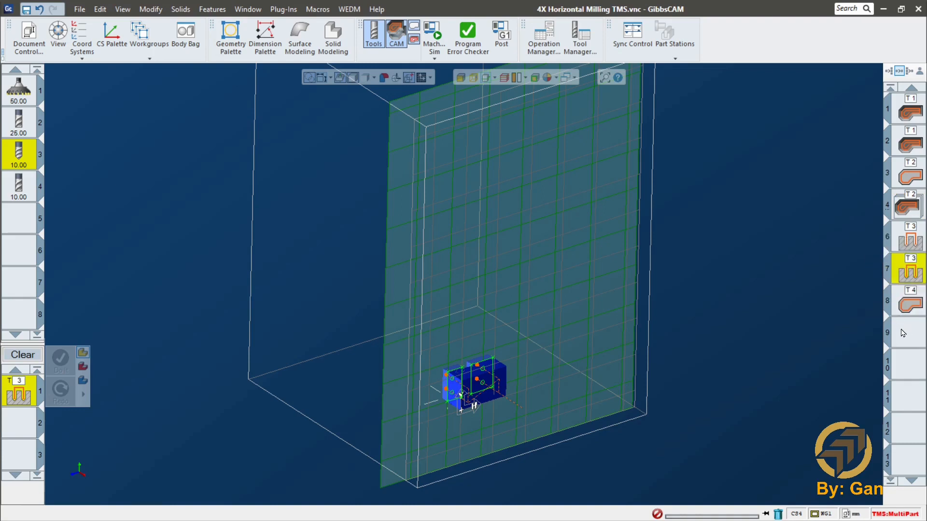
left_click(902, 332)
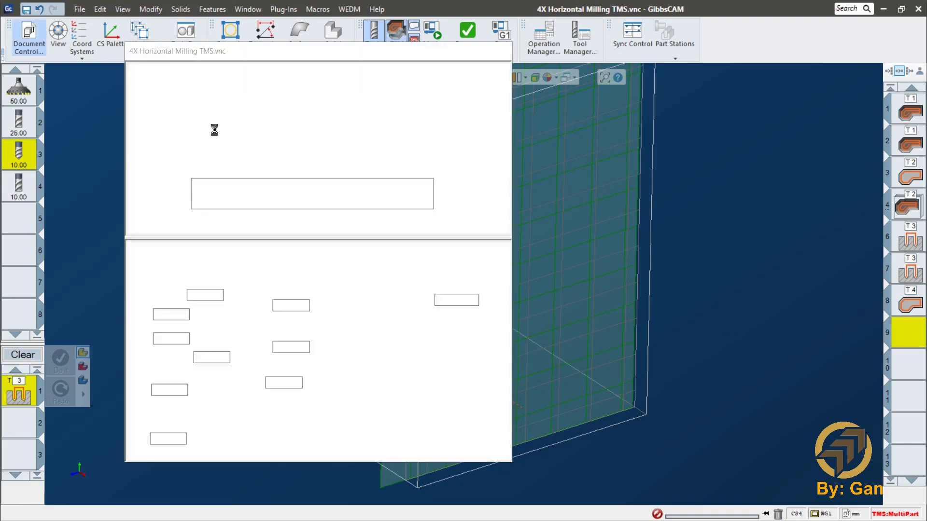
Open the multi-part TMS setup from the document settings and set the custom sides count to 6.
left_click_drag(290, 51, 371, 51)
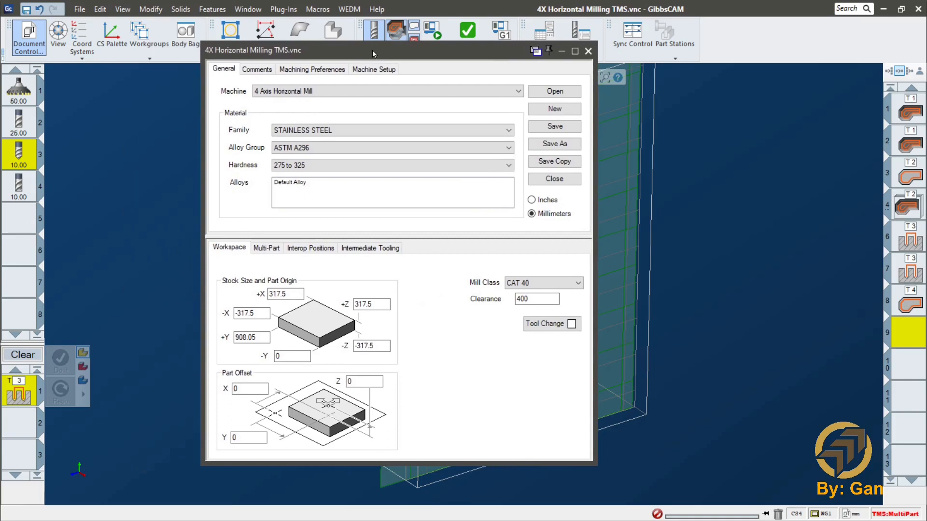
left_click(269, 248)
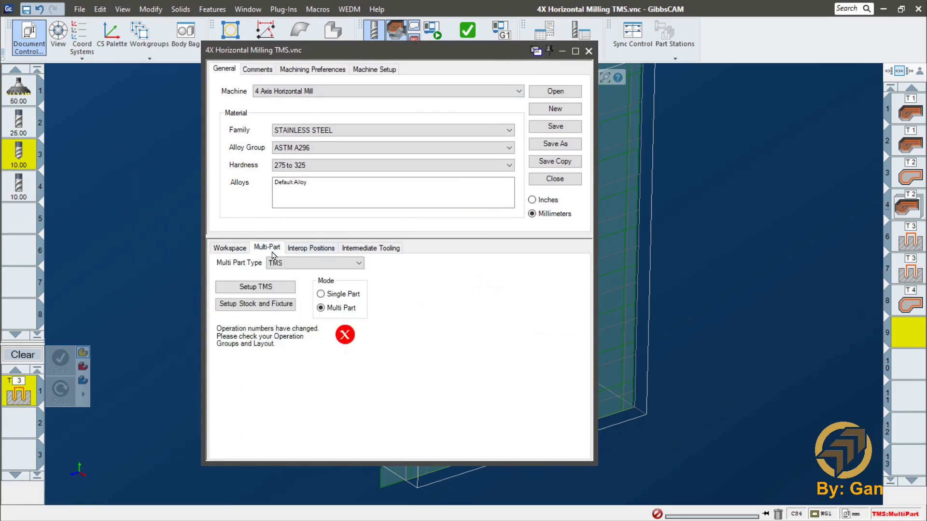
left_click(267, 288)
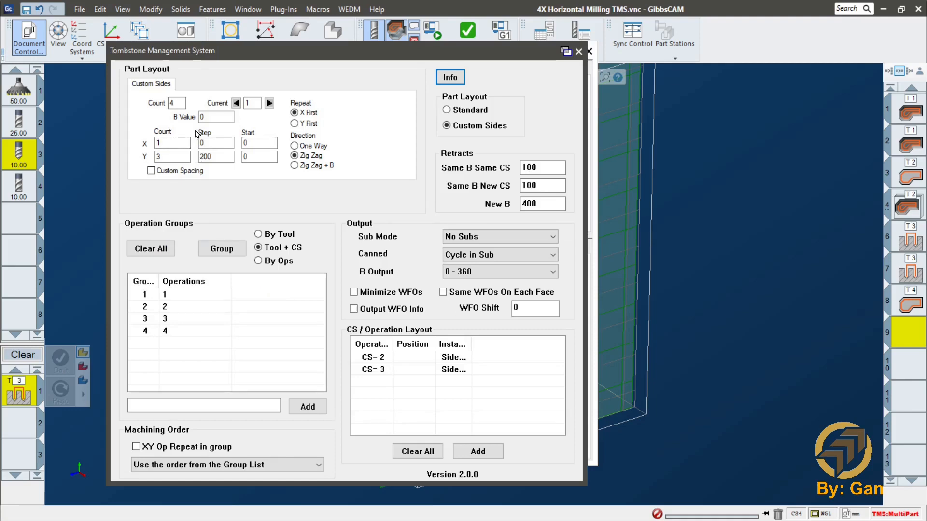
double_click(176, 103)
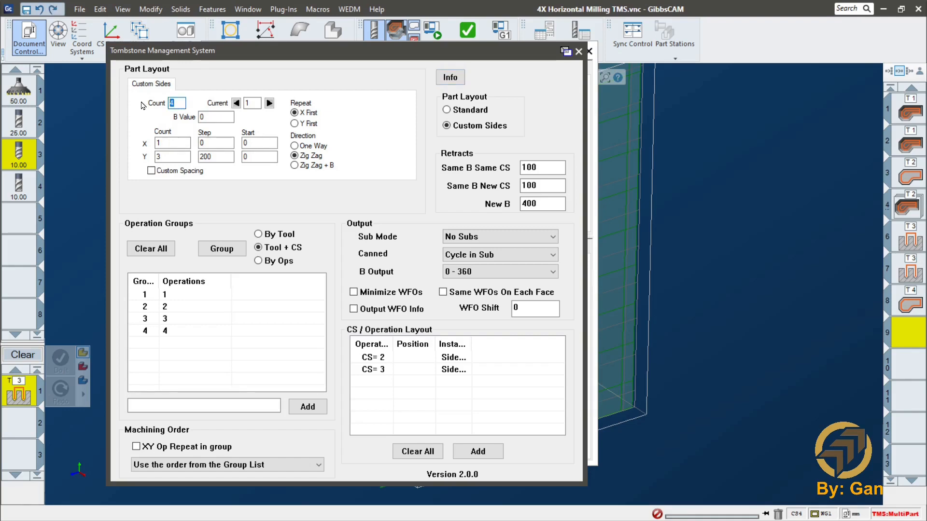
type("6")
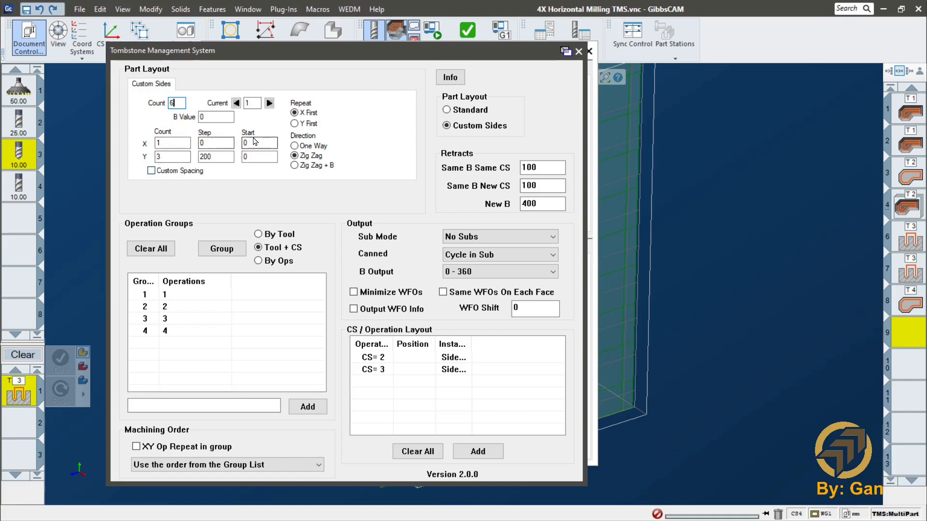
Configure custom side 5 with B value 90, X count 2, Y count 3, and steps of 200 in X and Y.
left_click(269, 103)
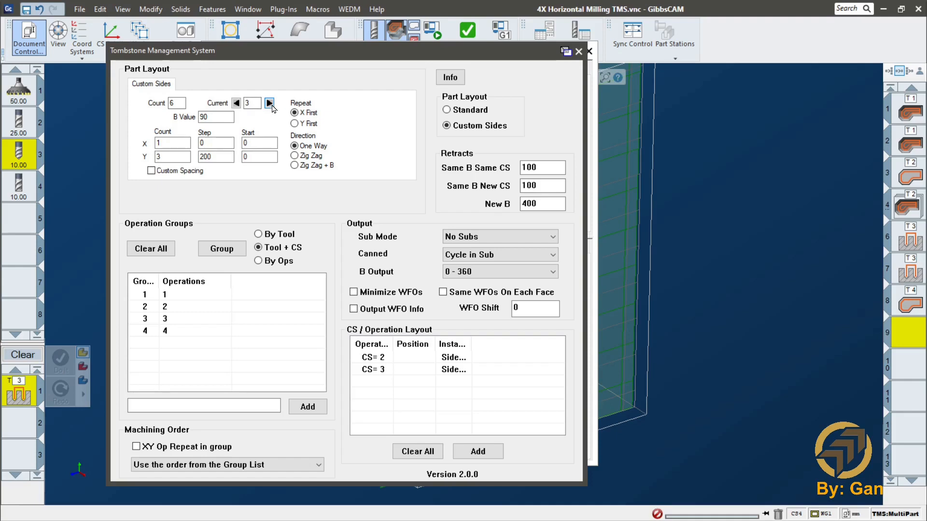
left_click(269, 103)
type("90")
key("Tab")
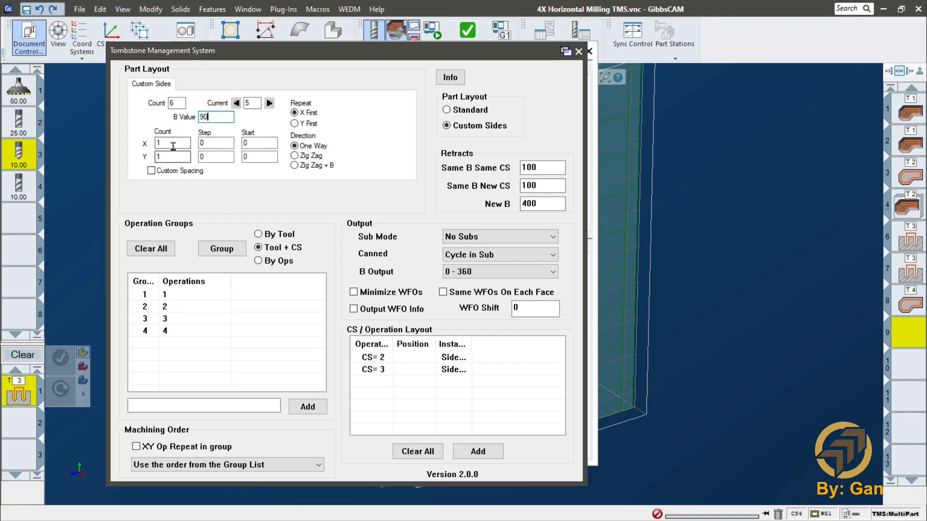
type("2")
key("Tab")
left_click(210, 144)
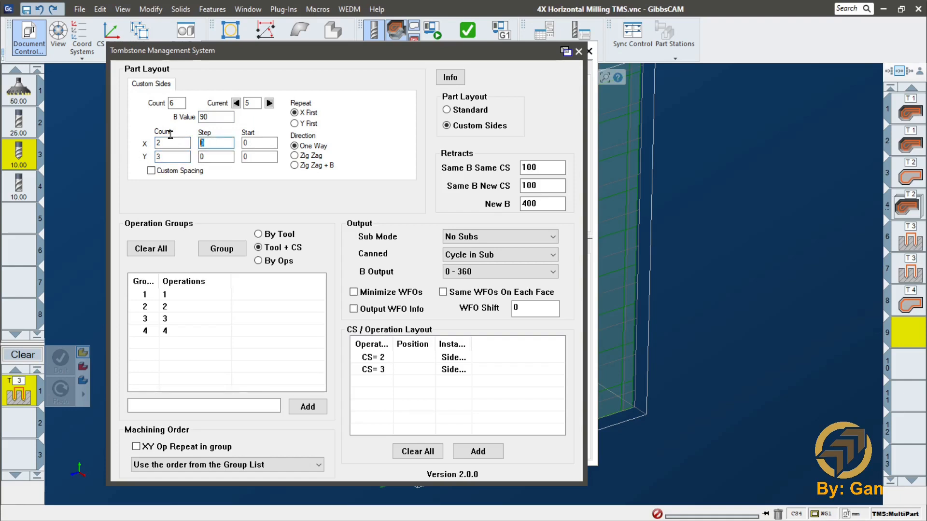
type("200")
key("Tab")
type("200")
Configure custom side 6 with B value 270, X count 2 and Y count 3, and set side 5 to Y First and Zig Zag.
left_click(269, 103)
key("Tab")
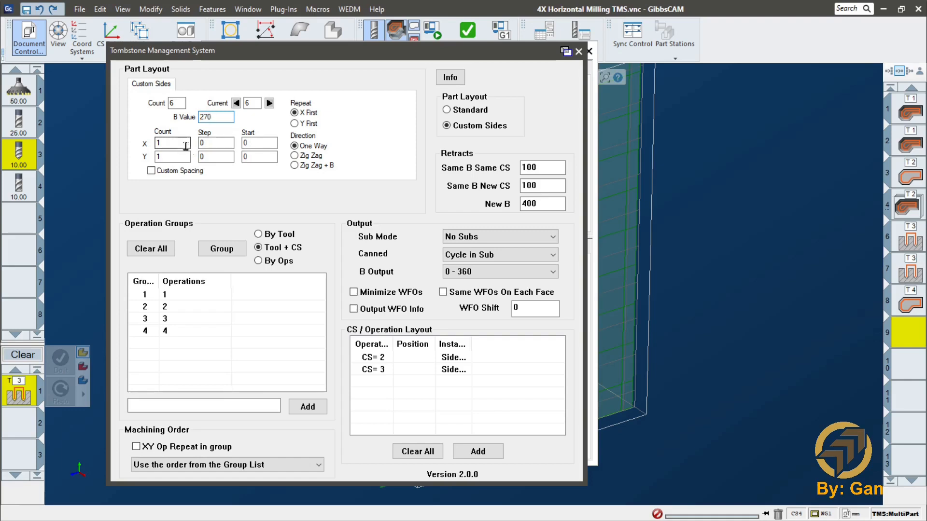
type("2")
key("Tab")
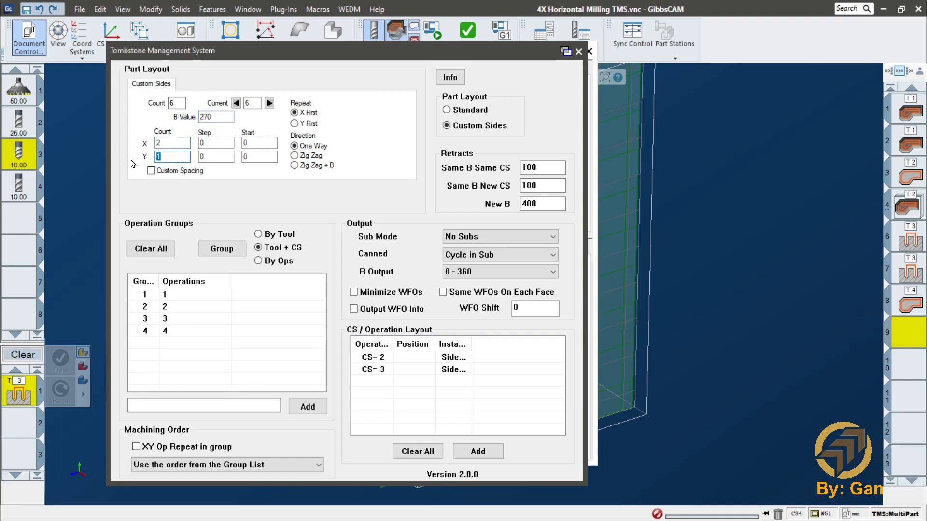
type("3")
key("Tab")
type("2")
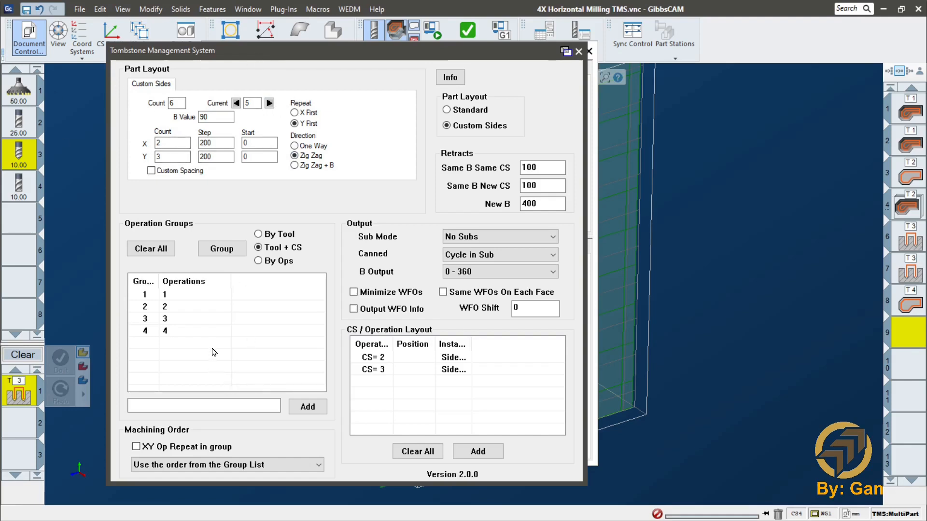
Regroup the operations by Tool + CS, add a layout assigning CS 4 (P2) to sides 5 and 6, and close the TMS setup.
left_click(231, 256)
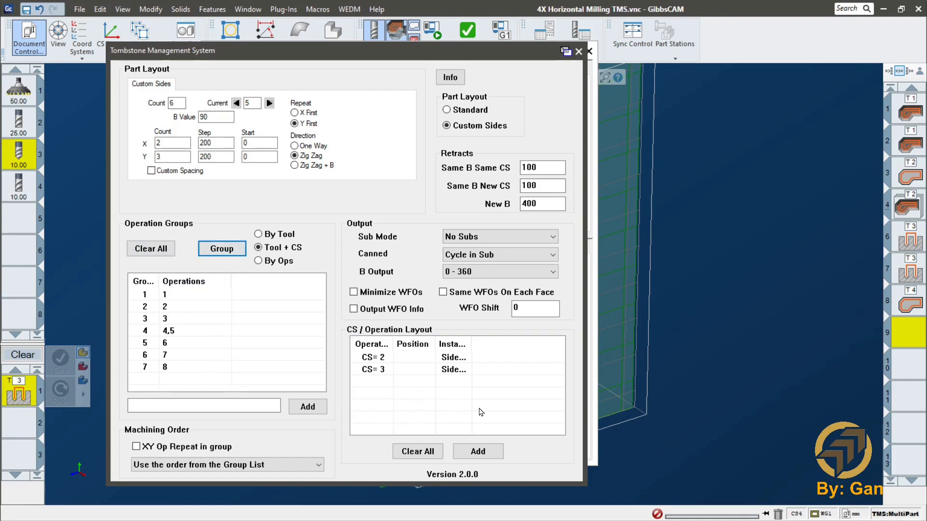
left_click(483, 452)
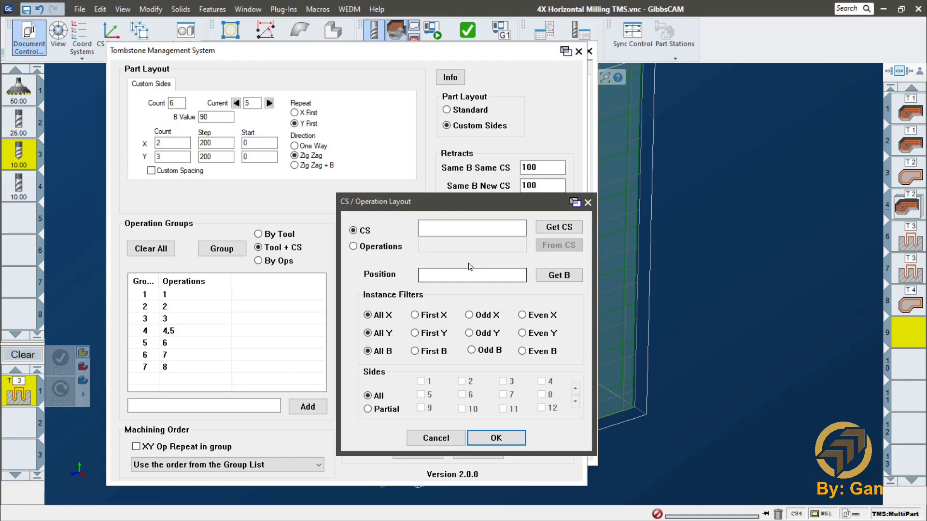
left_click(557, 228)
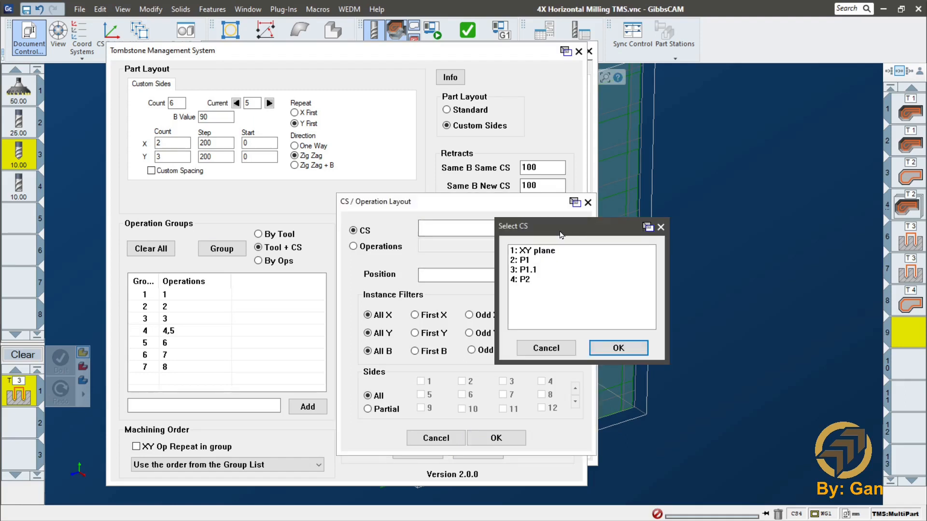
left_click(526, 282)
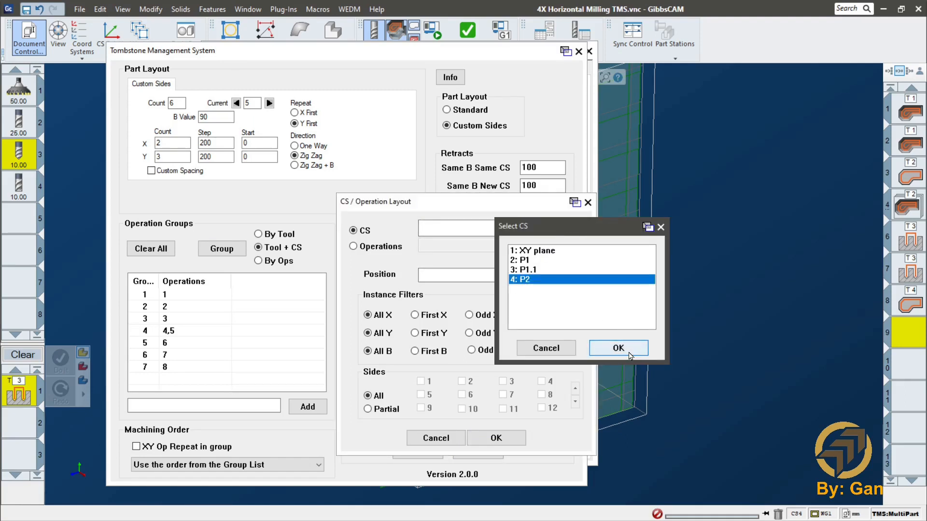
left_click(619, 348)
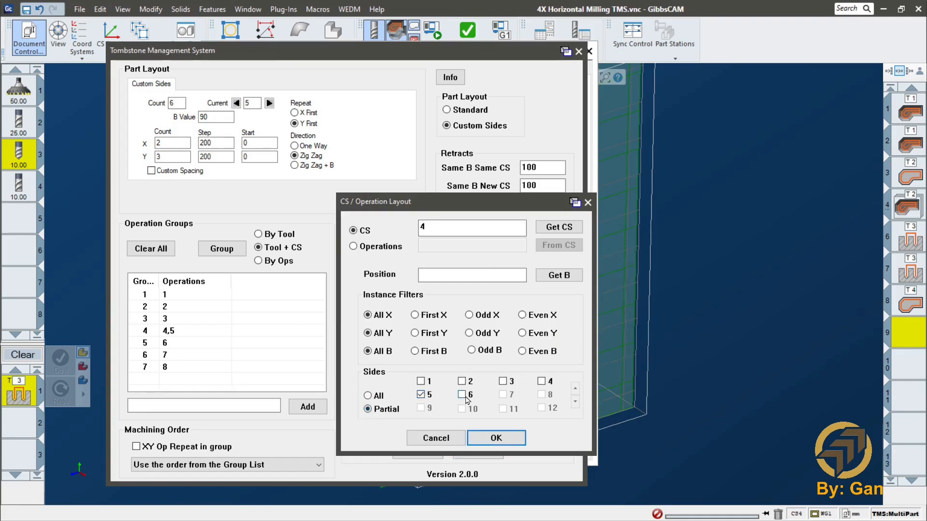
left_click(497, 439)
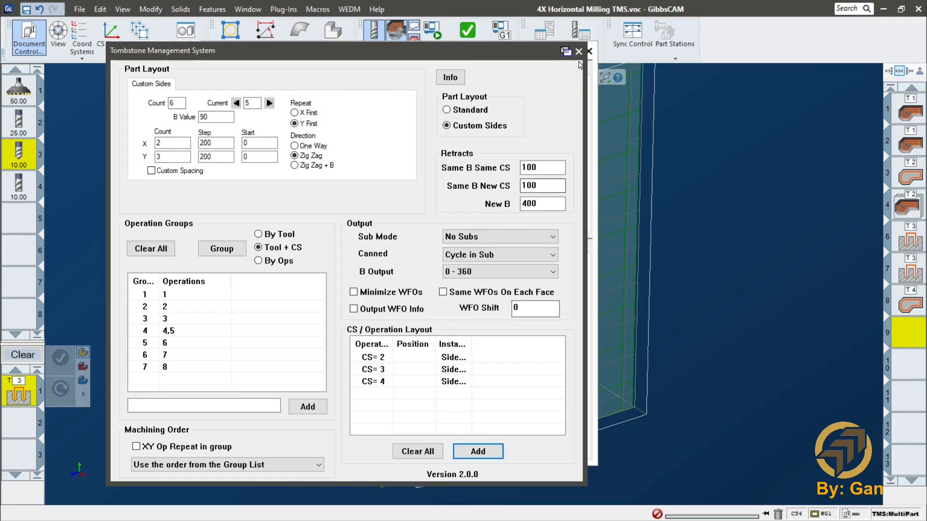
left_click(578, 51)
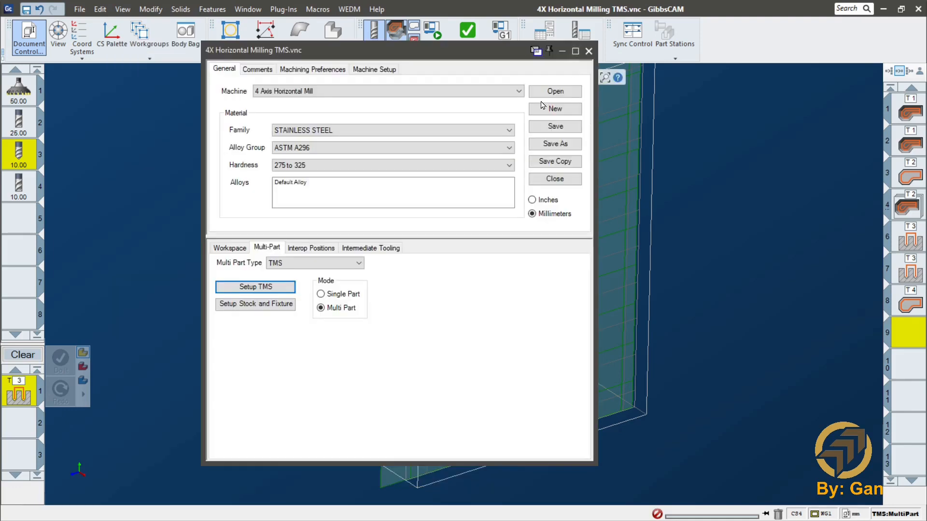
Close the document settings, run the machine simulation of all tombstone sides through to the end of the program, inspect the machined parts and exit it.
left_click(588, 51)
left_click(432, 37)
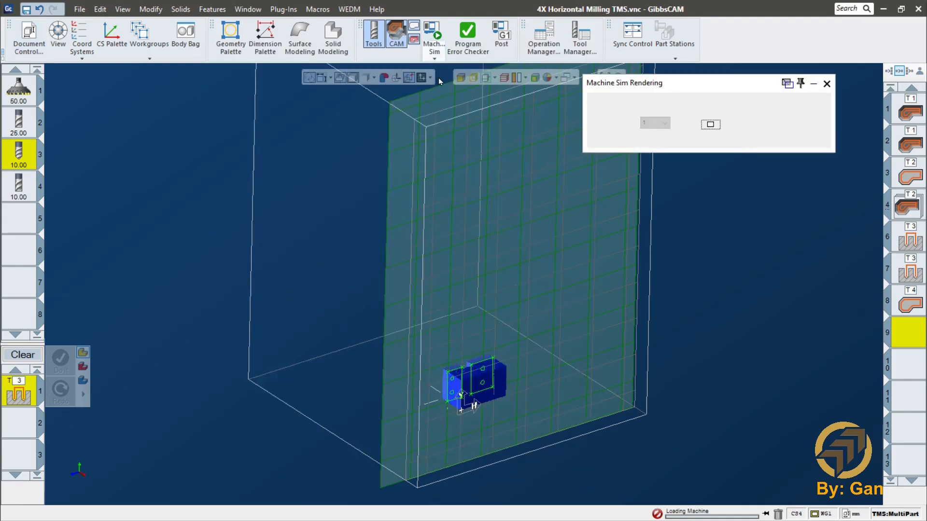
scroll(553, 293, "down", 4)
middle_click_drag(307, 424, 751, 274)
middle_click_drag(316, 369, 587, 427)
scroll(581, 430, "up", 1)
scroll(581, 433, "up", 3)
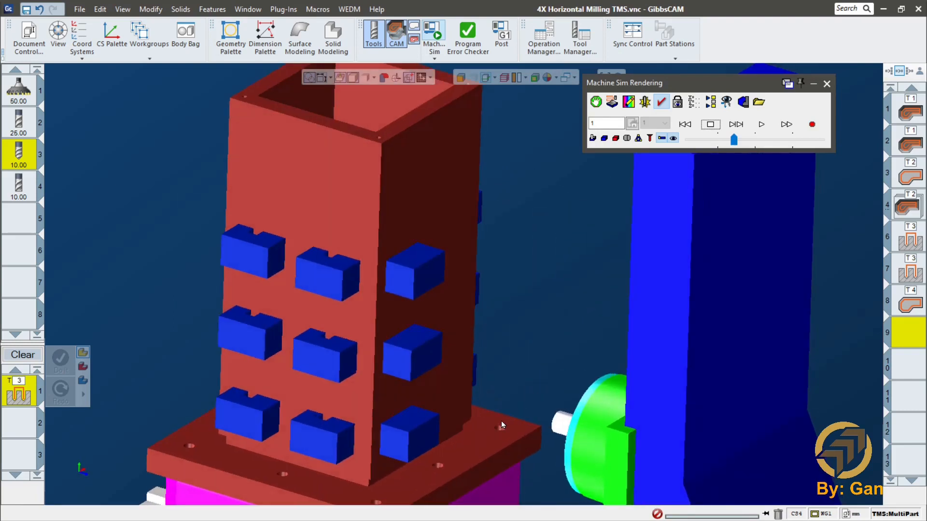
left_click(762, 127)
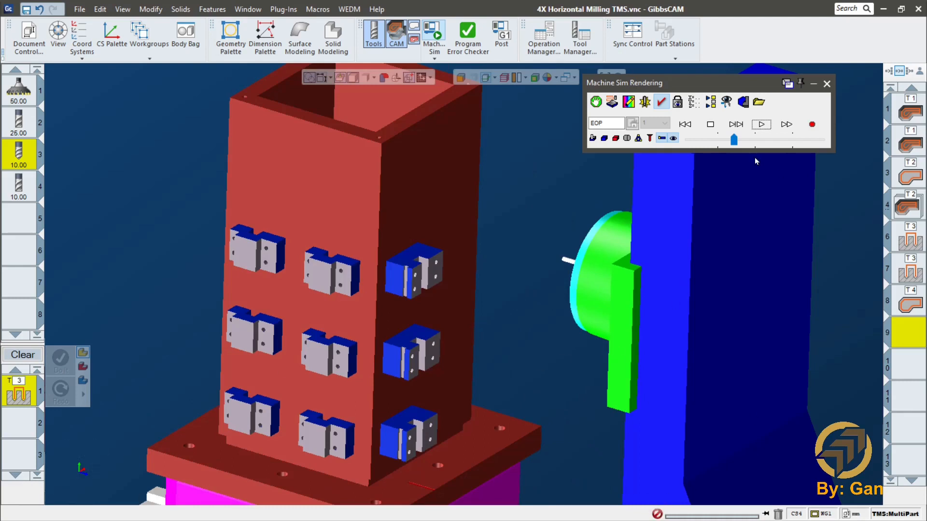
middle_click_drag(494, 285, 363, 358)
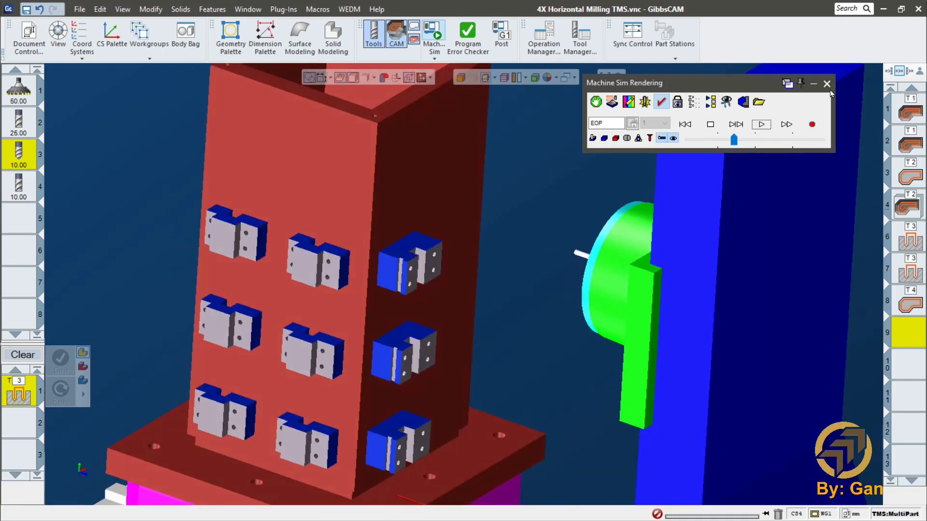
left_click(827, 85)
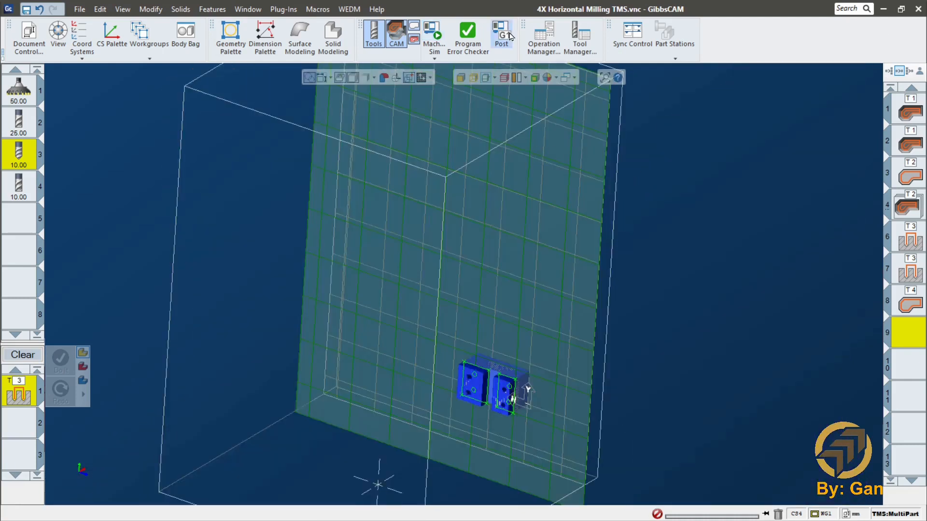
Post-process all operations to 4X Horizontal Milling TMS.NCF with the Okuma OSP P300M post, review the G-code and close the code editor.
left_click(502, 33)
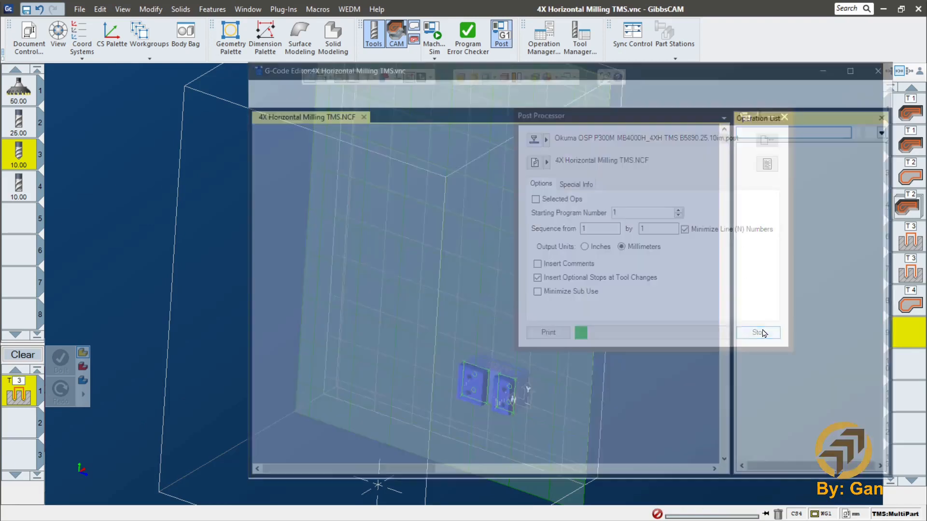
scroll(422, 263, "down", 20)
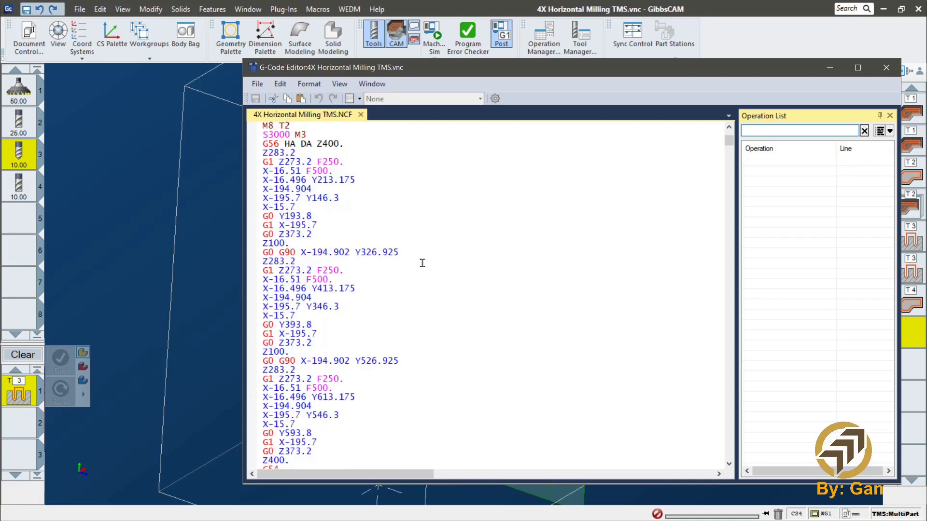
scroll(423, 263, "down", 10)
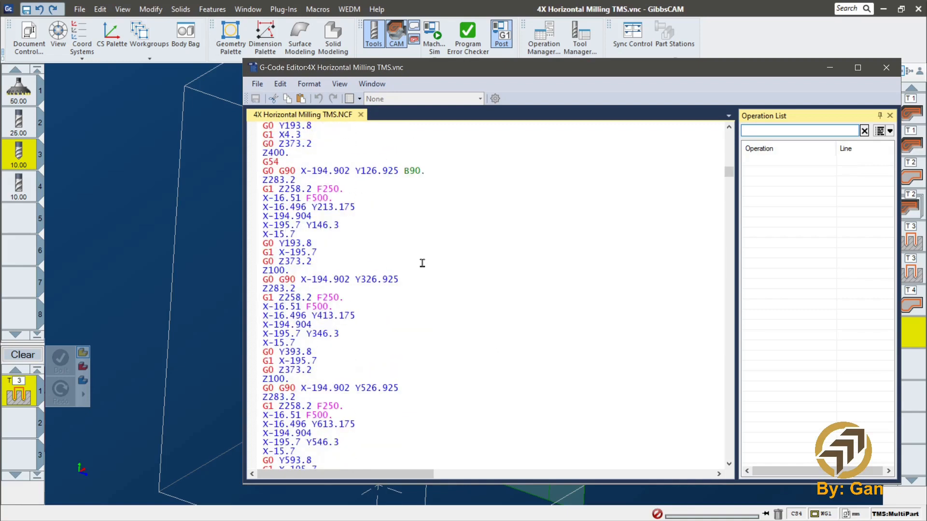
scroll(422, 263, "down", 15)
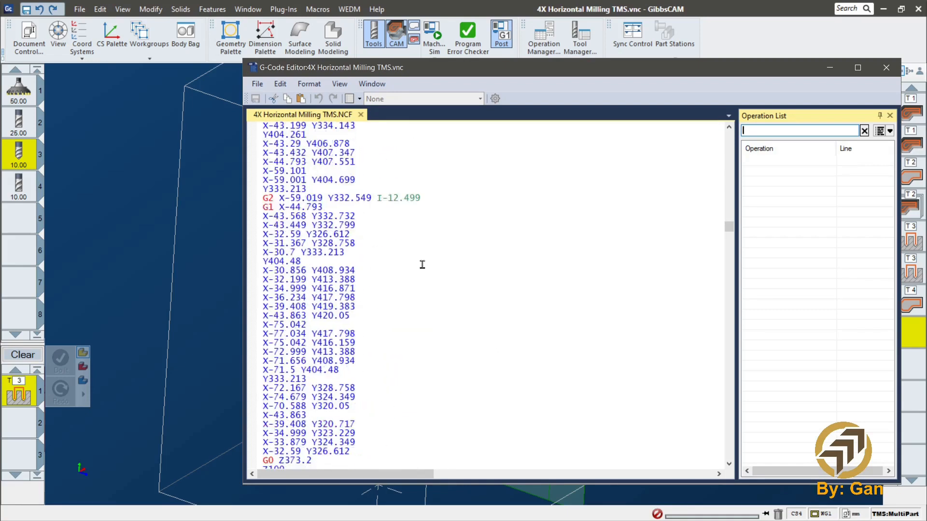
left_click(888, 72)
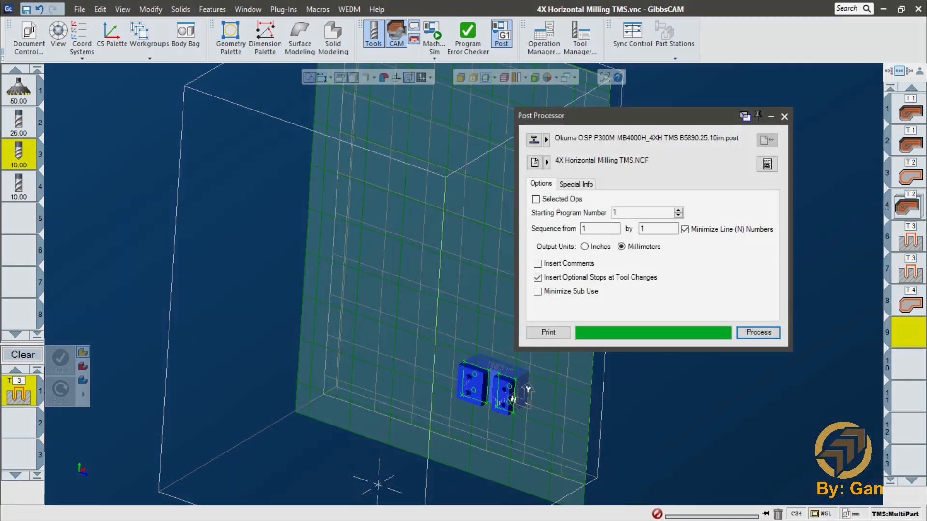